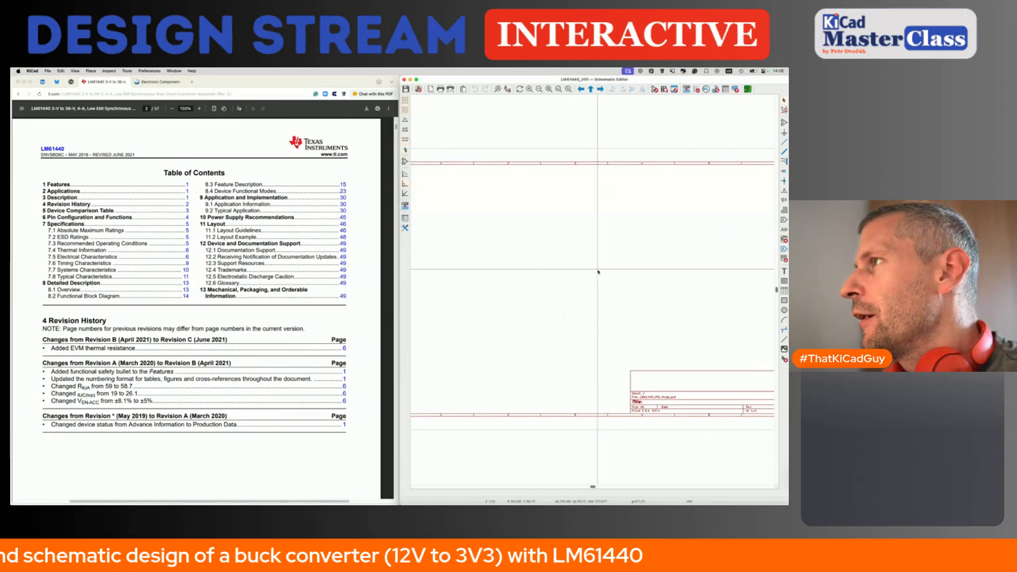
- Start a new text note near the sheet's upper-left corner, enlarge its dialog, and bring up the datasheet's Application and Implementation section
middle_drag(598, 270, 614, 297)
scroll(457, 242, up, 3)
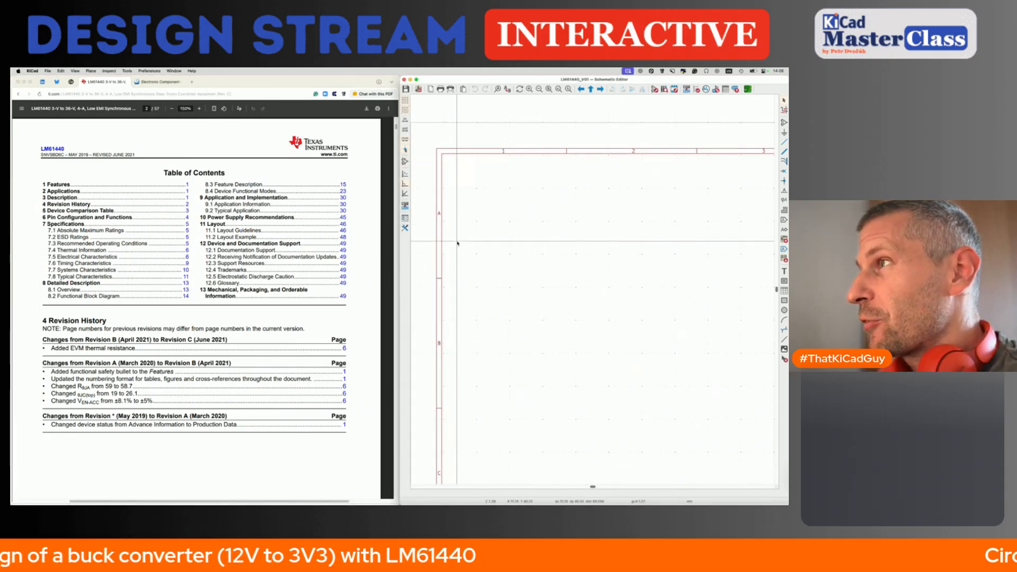
key(t)
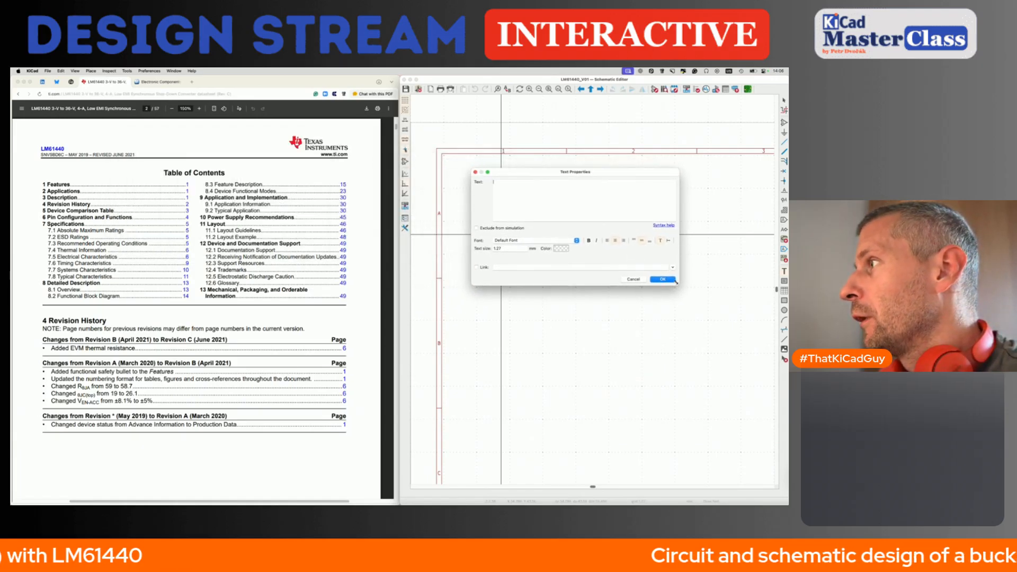
drag(678, 284, 706, 377)
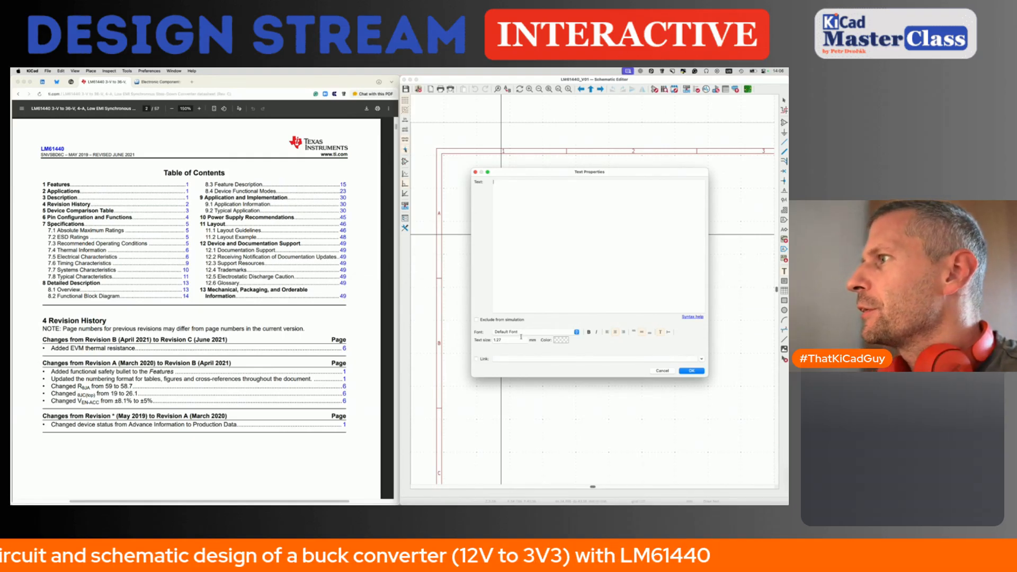
text(3V3)
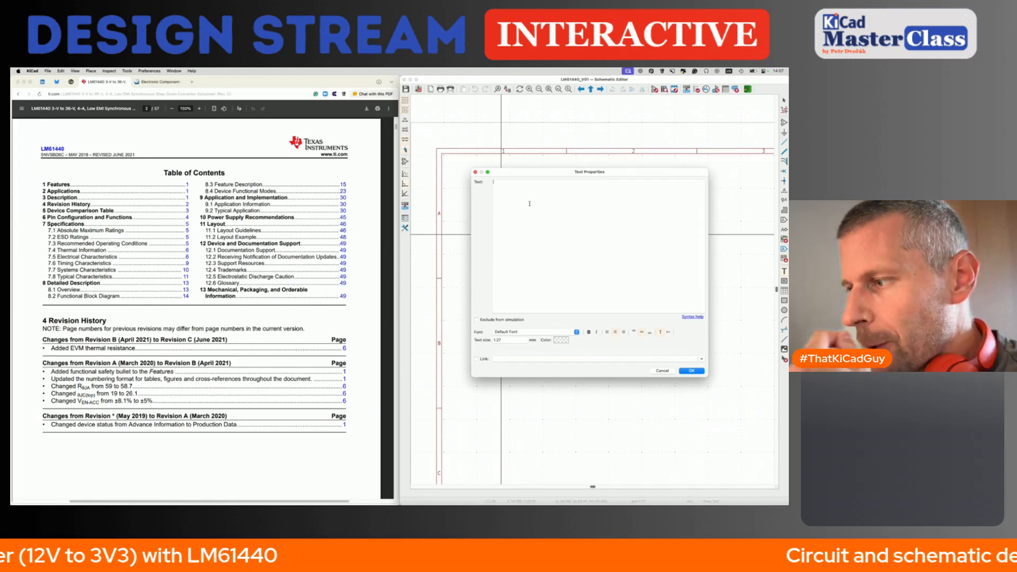
click(308, 175)
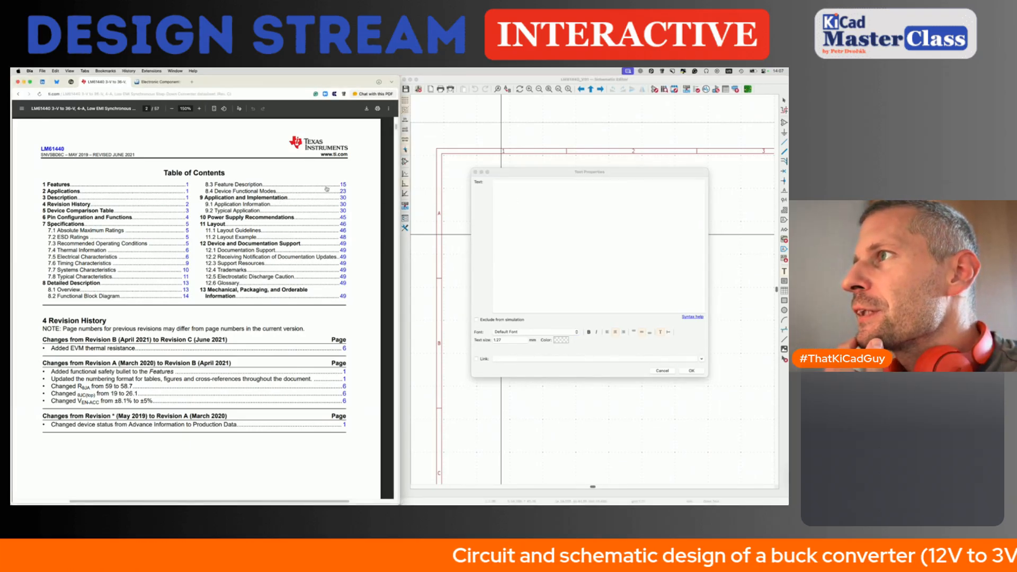
click(345, 202)
- Place a Buck note listing Vin up to 36 V, nominal 12 V; Vout 3.3V, 4A; fsw =; Cin; Cout; L; Rfbu; Rfbb; Cboot; Rff; Cff
click(523, 190)
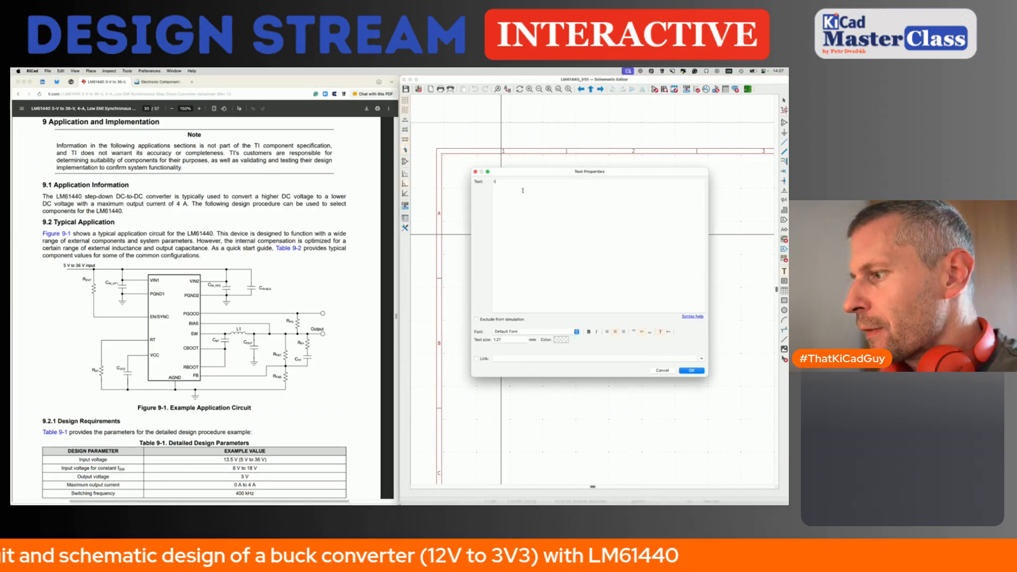
text(Buck)
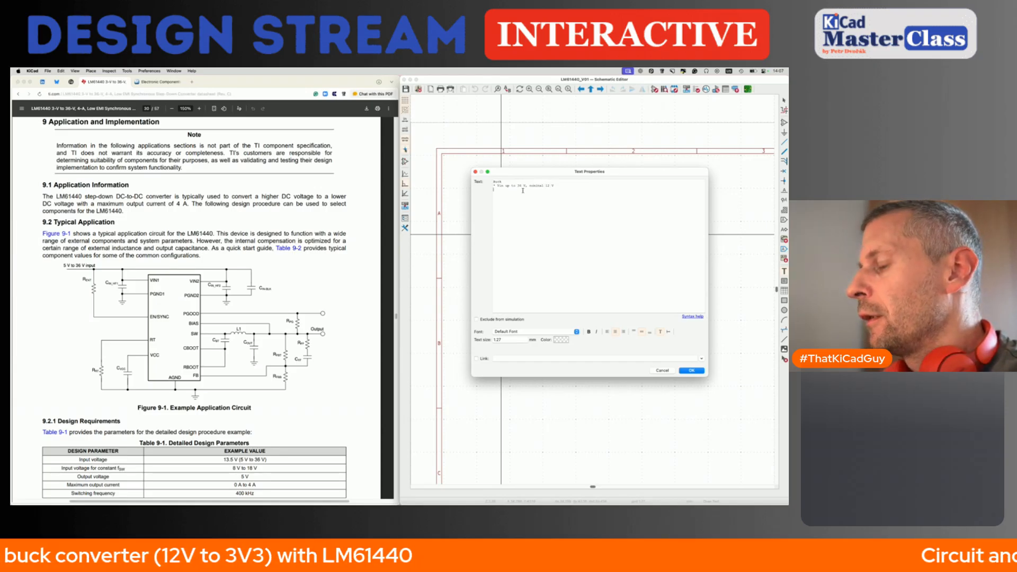
key(Return)
text(* )
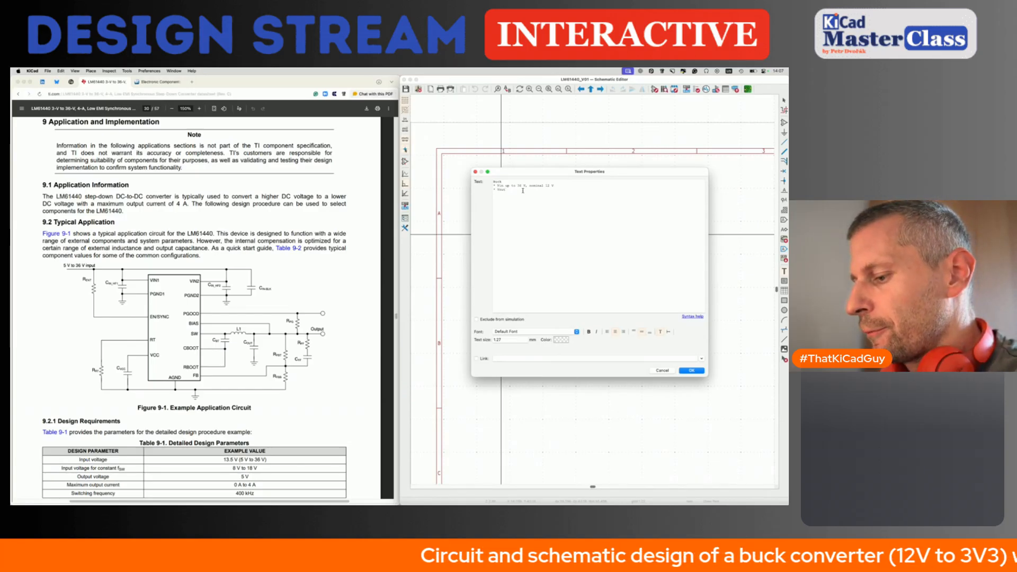
text(Vout 3.3V, 4A)
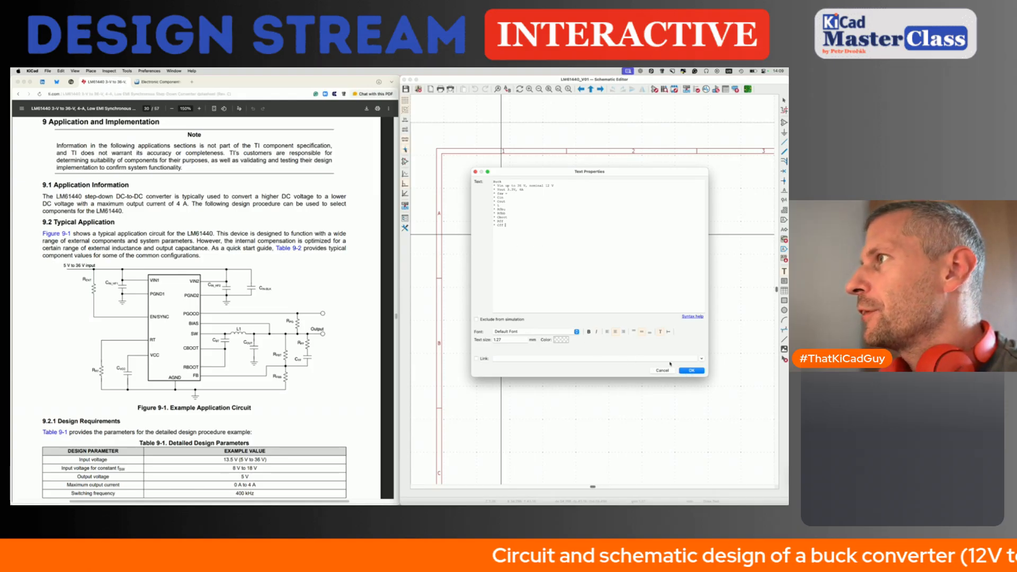
click(692, 371)
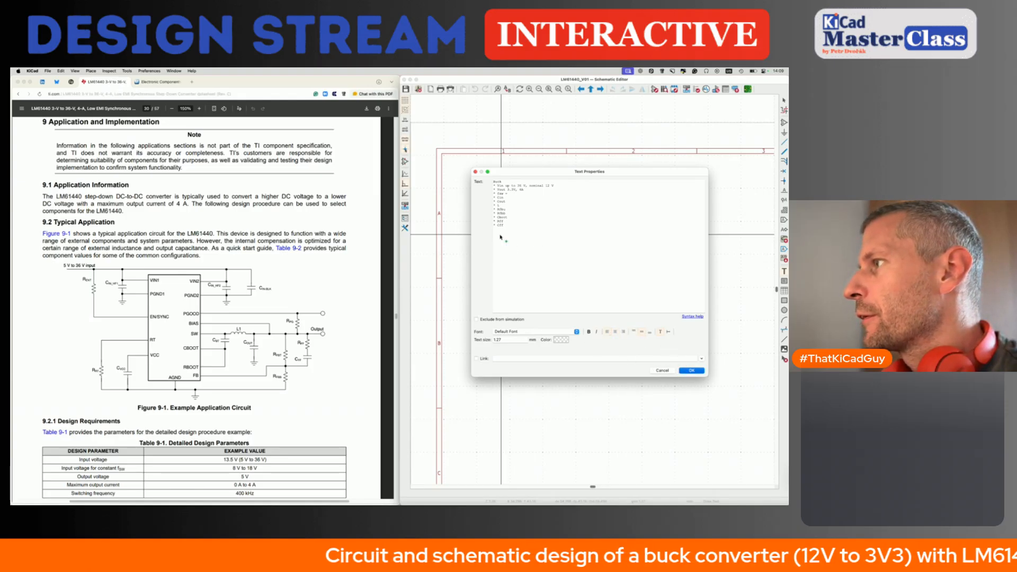
key(Escape)
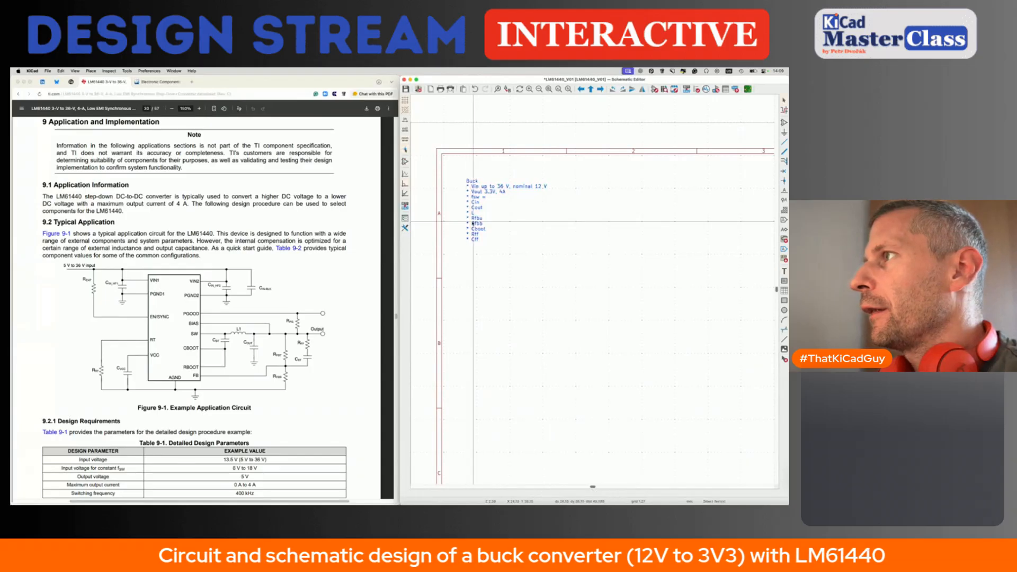
- Set the Buck note to 3 mm bold text and move it down so that it lies inside the sheet frame
double_click(472, 223)
double_click(499, 339)
text(3)
click(691, 371)
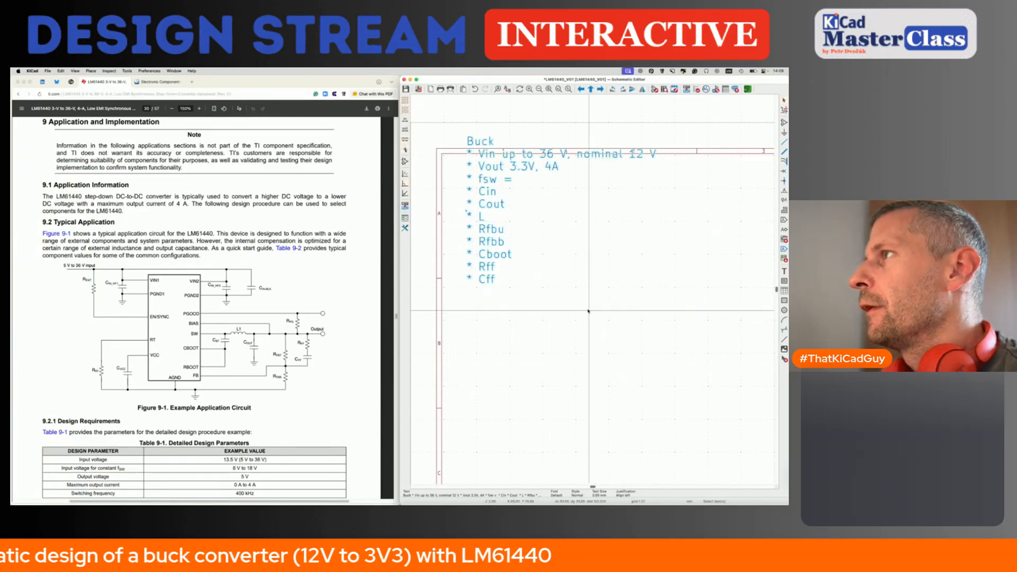
double_click(497, 237)
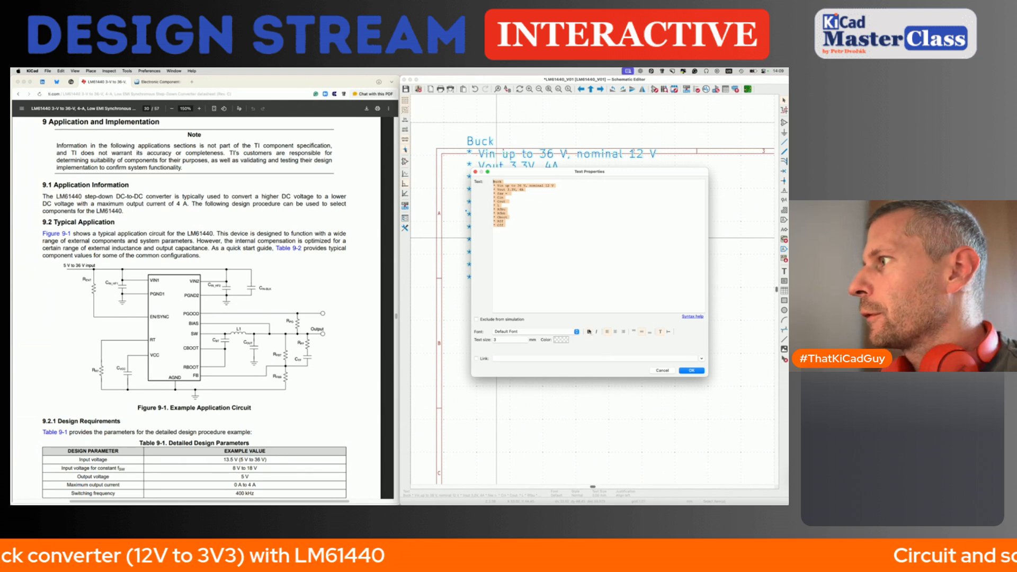
click(685, 370)
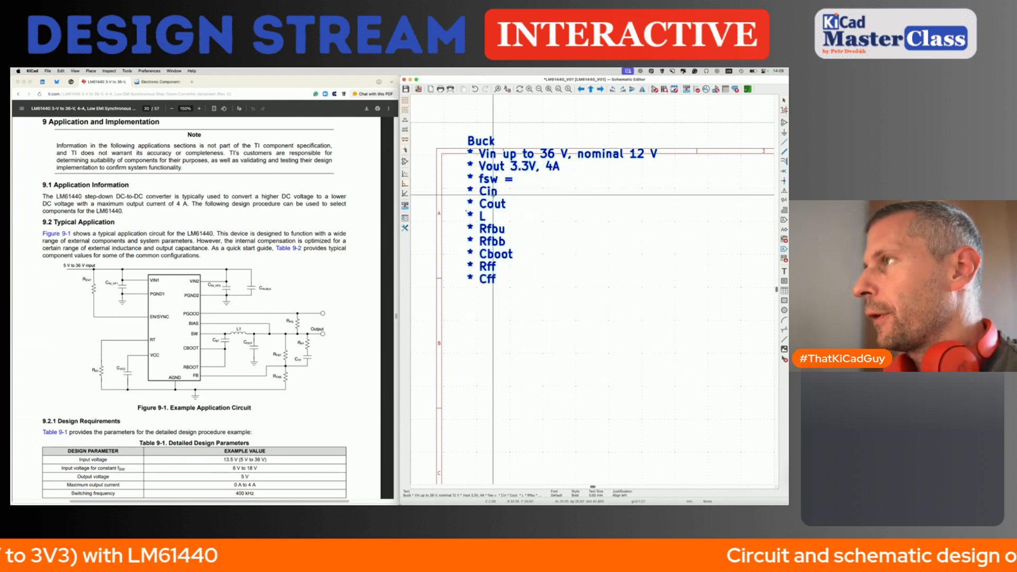
key(m)
click(483, 224)
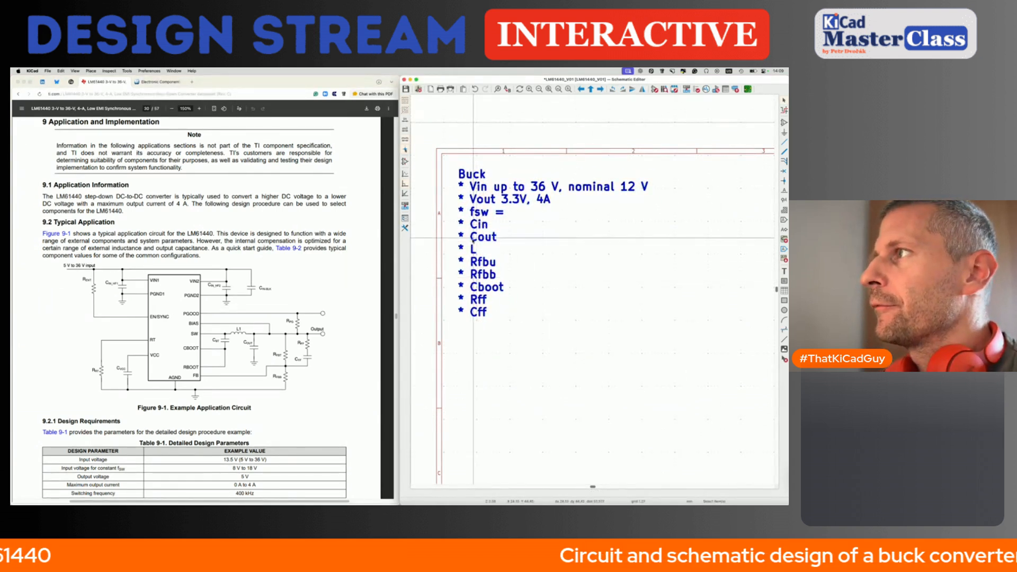
- Reopen the Buck note for editing and move its dialog clear of the note's text on the sheet
double_click(488, 250)
drag(527, 178, 555, 350)
click(578, 378)
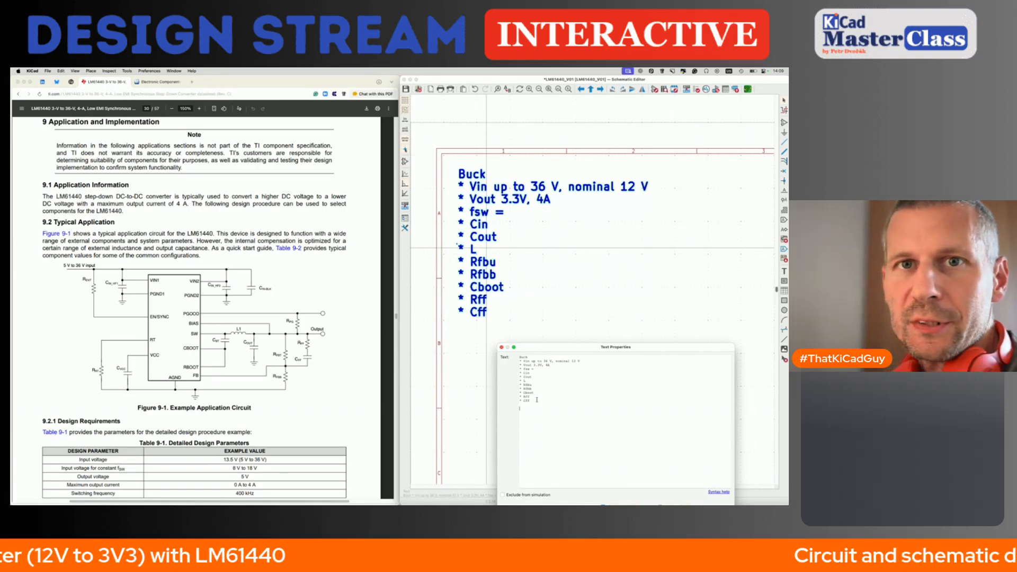
- Find the datasheet's Table 9-2, Typical External Component Values, and keep the note's dialog in view beside it
click(234, 262)
scroll(236, 261, down, 1)
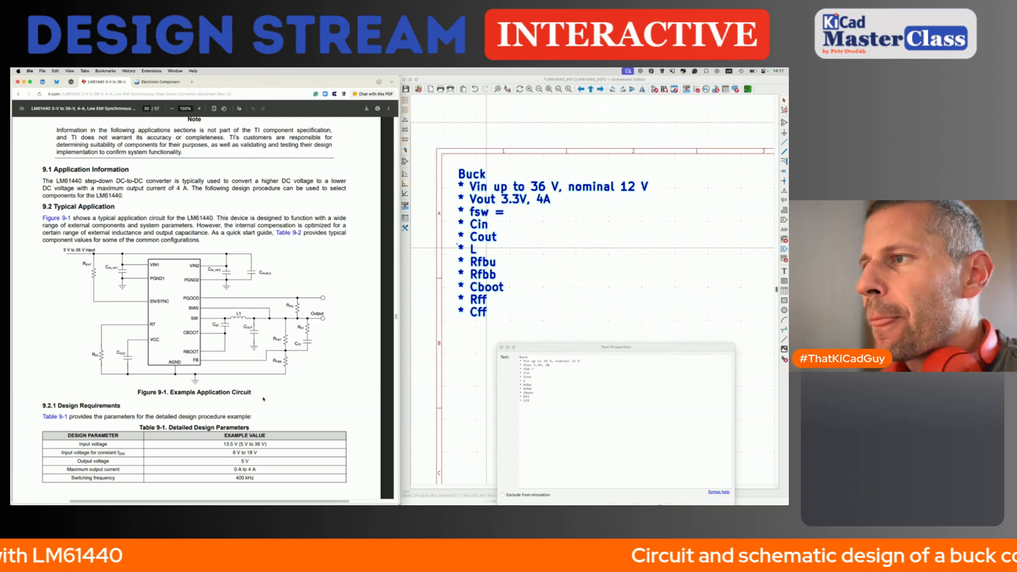
scroll(263, 399, down, 10)
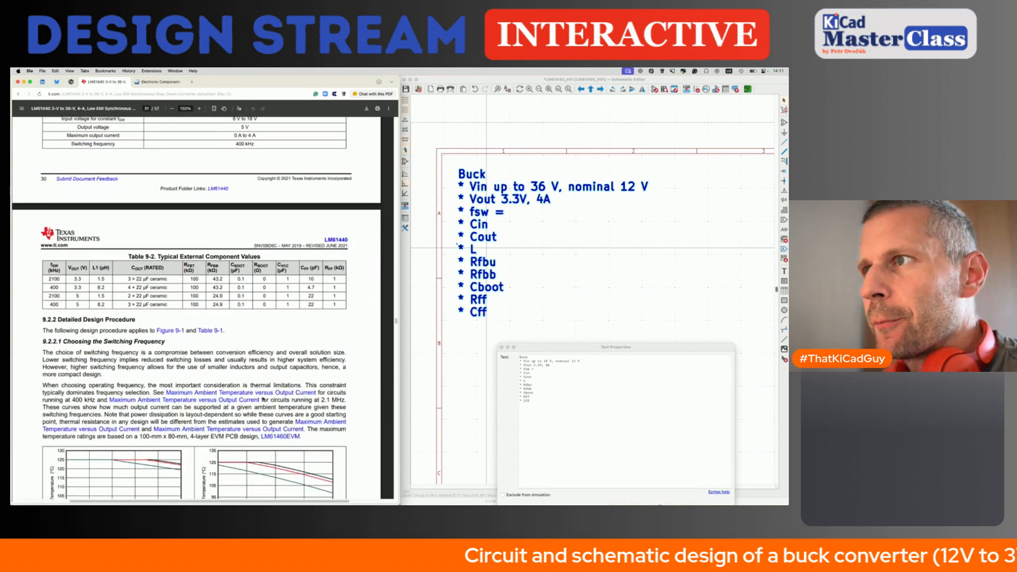
scroll(263, 400, down, 3)
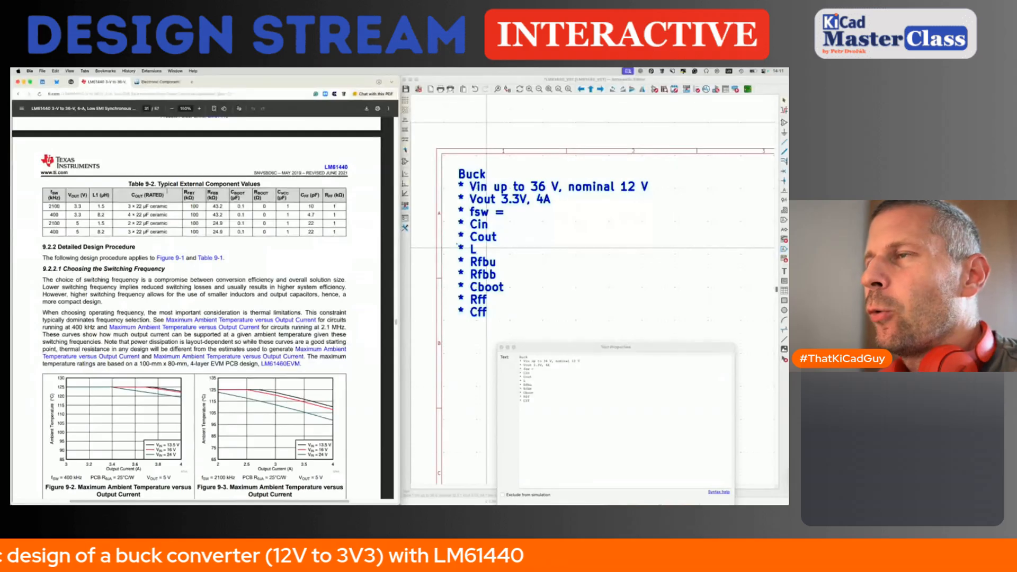
scroll(149, 214, up, 3)
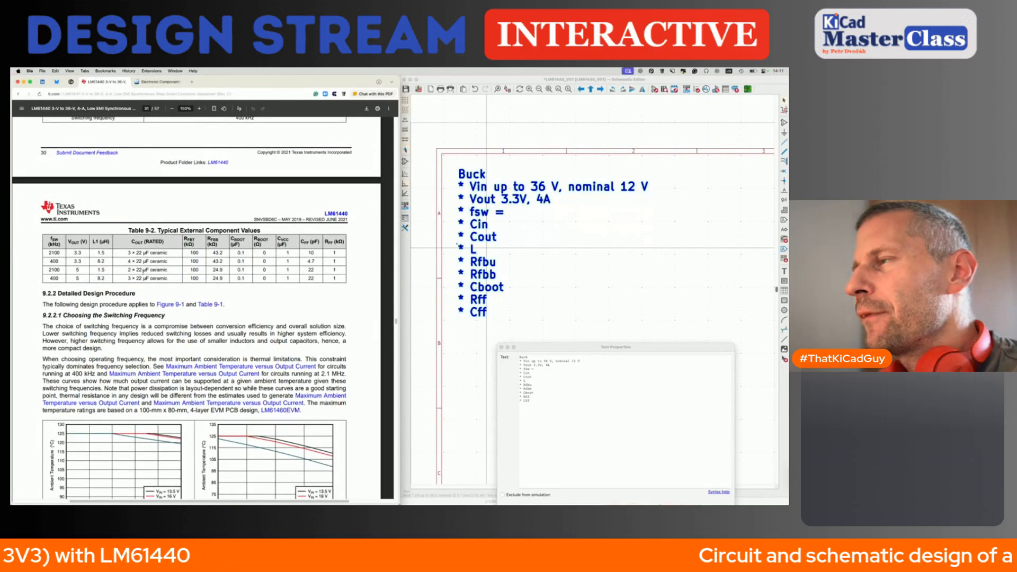
drag(554, 348, 562, 333)
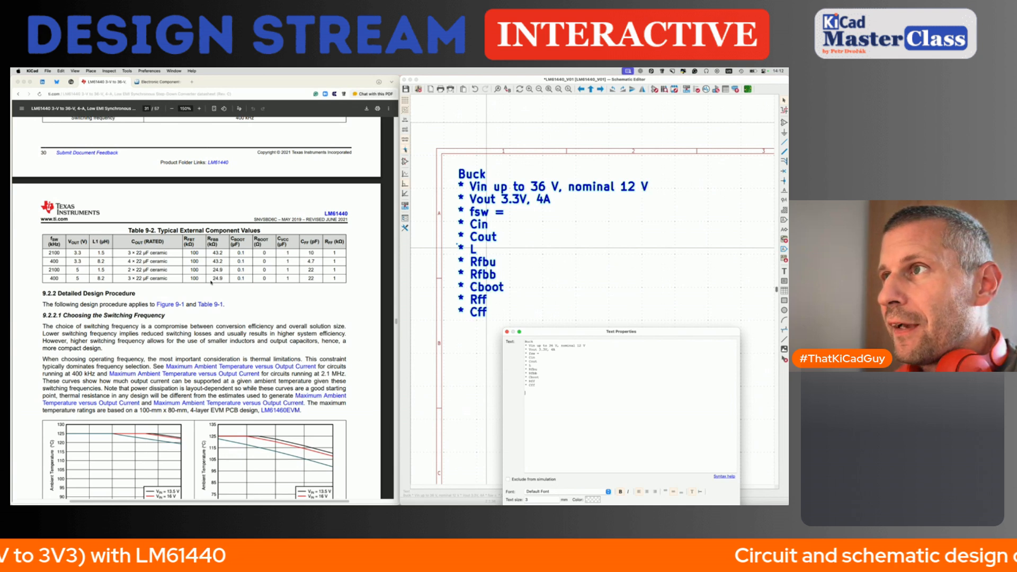
- Enter the feedback resistors from Table 9-2's 2100 kHz, 3.3 V row in the Buck note: 100k for Rfbu and 43.2k for Rfbb
click(193, 252)
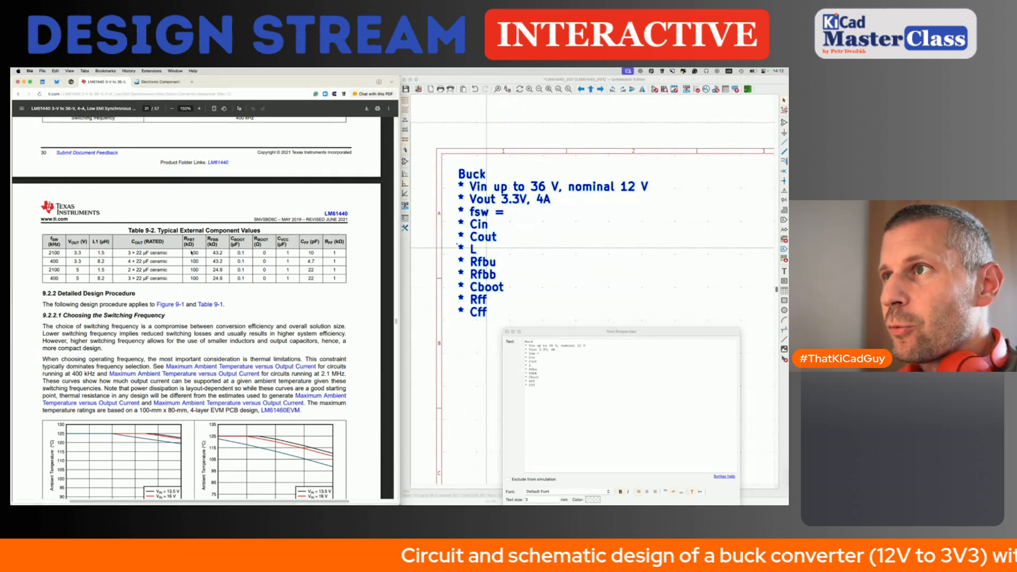
double_click(196, 253)
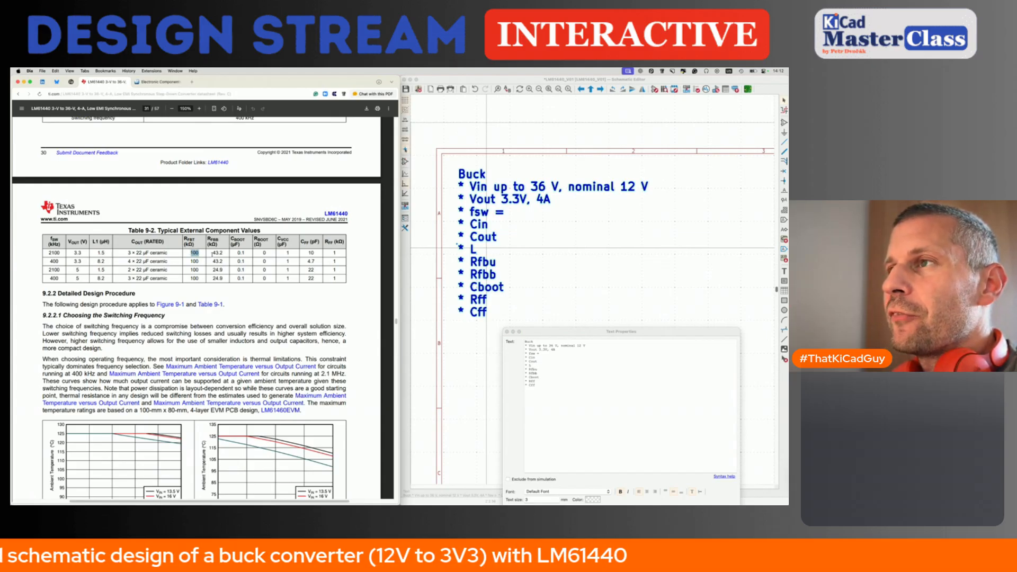
drag(212, 253, 223, 253)
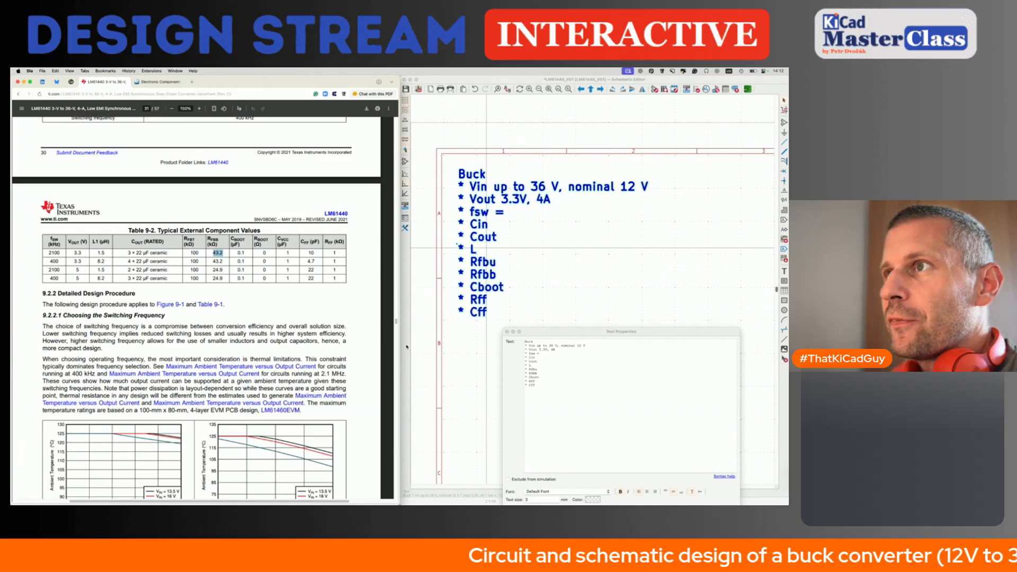
click(566, 390)
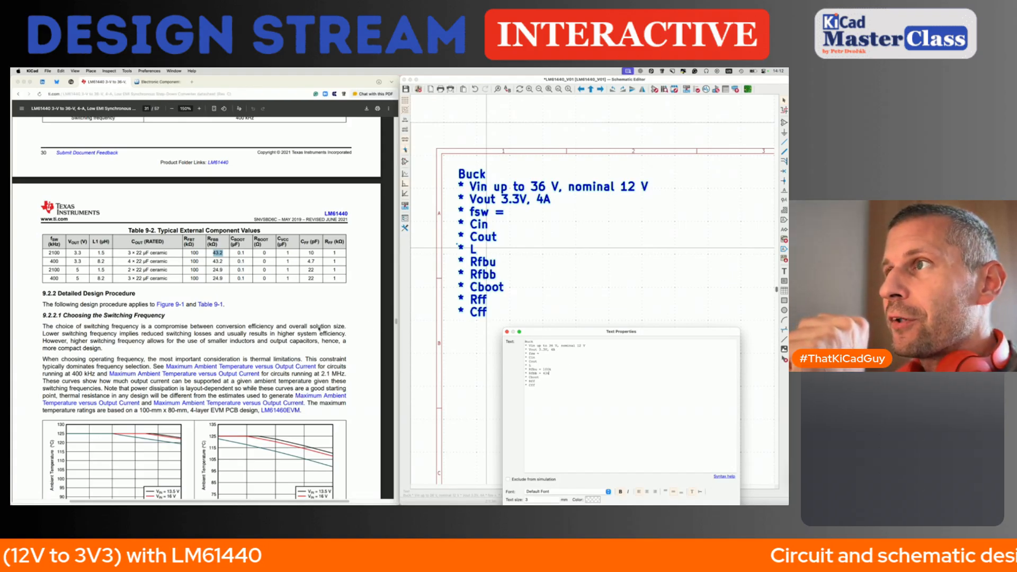
- Go back through the datasheet from the example application circuit and examine the Electrical Characteristics table in section 7.5
scroll(319, 328, up, 5)
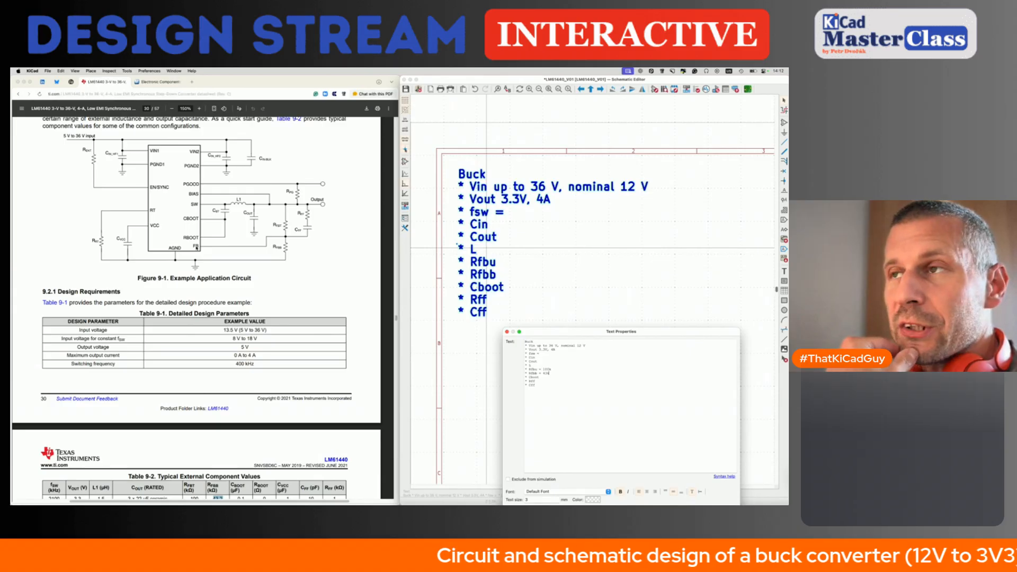
scroll(213, 276, up, 20)
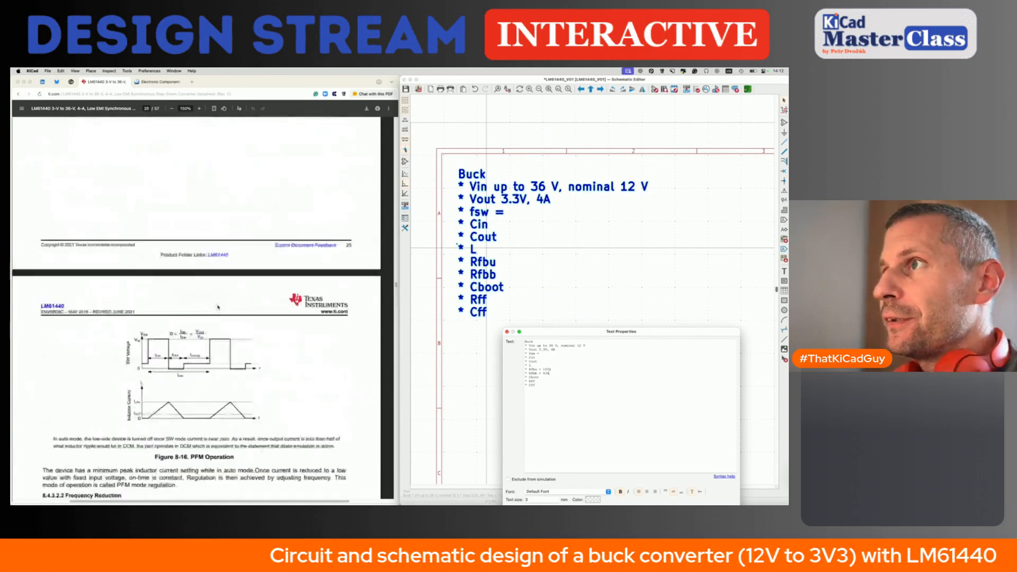
scroll(218, 313, up, 20)
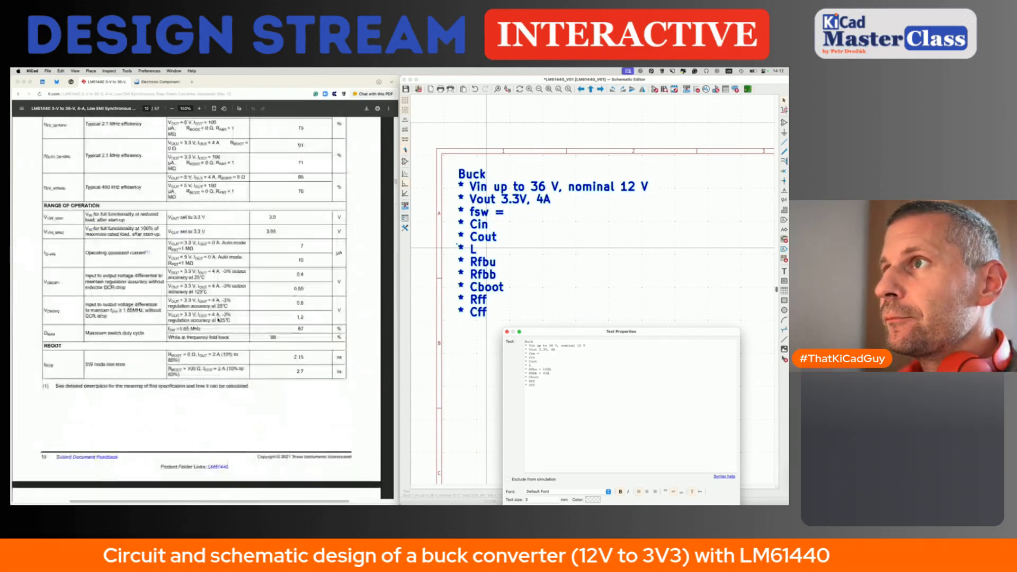
scroll(218, 318, up, 4)
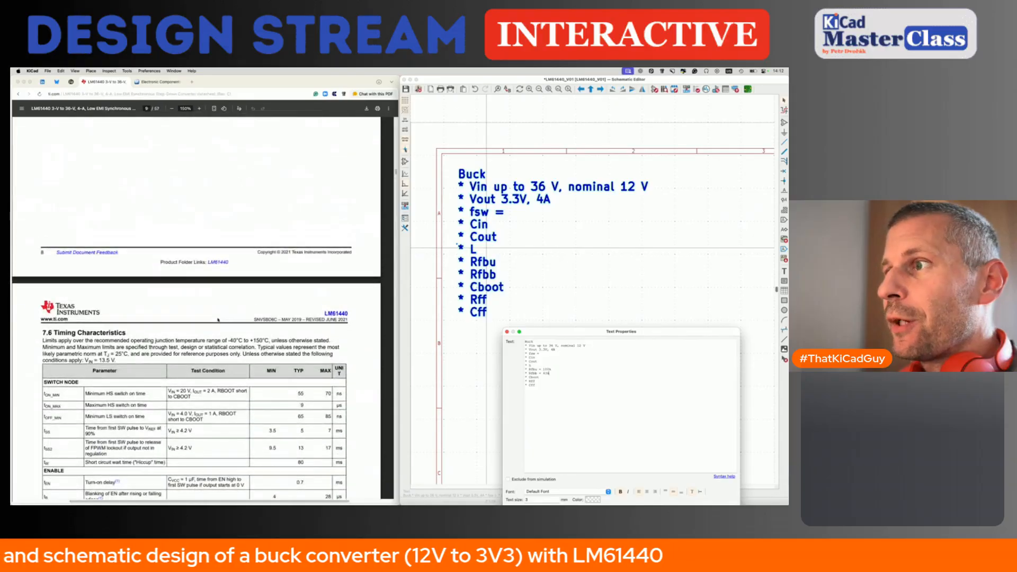
scroll(217, 319, down, 3)
scroll(217, 320, up, 10)
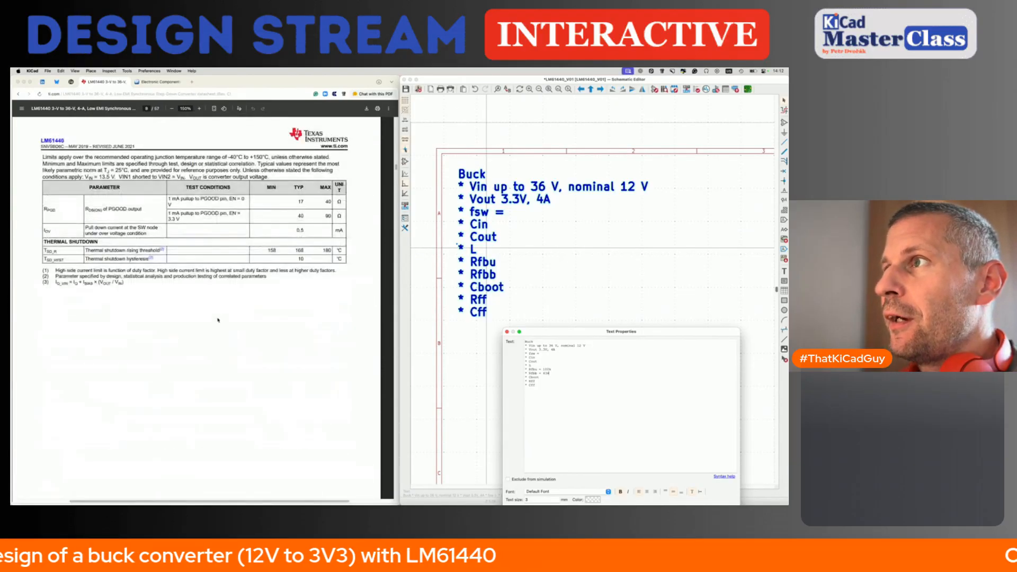
scroll(218, 319, up, 3)
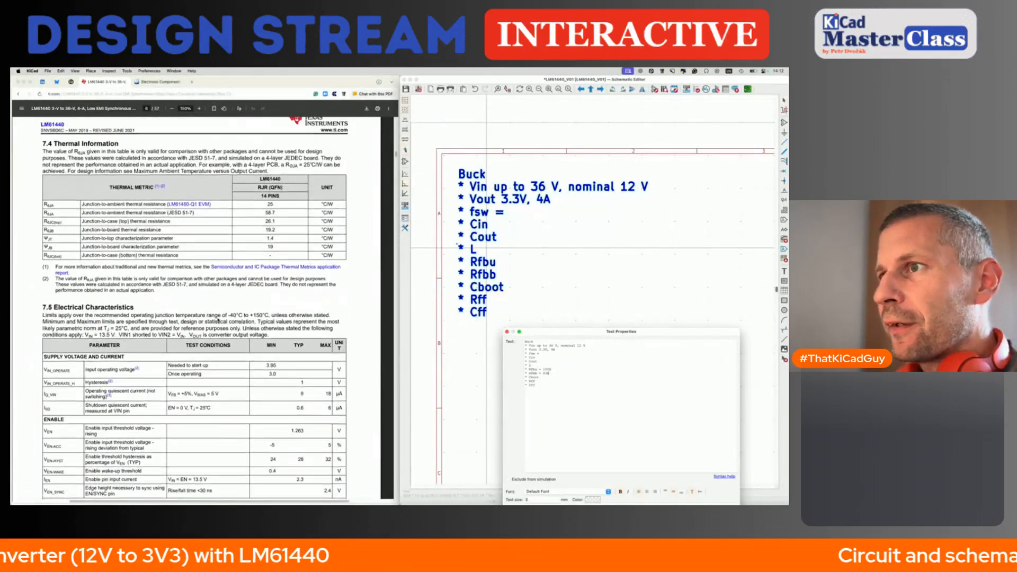
scroll(63, 369, down, 3)
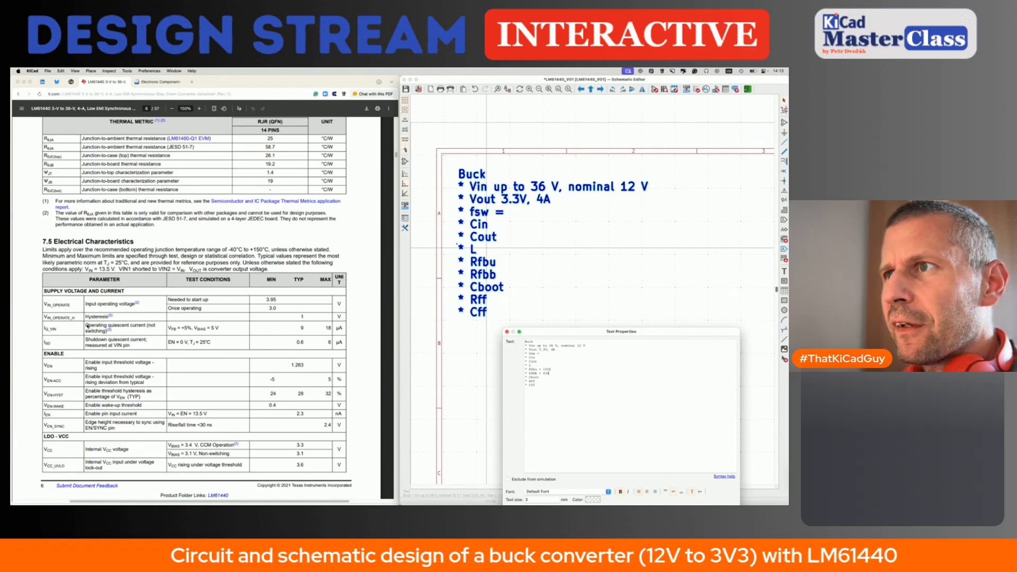
scroll(88, 326, down, 2)
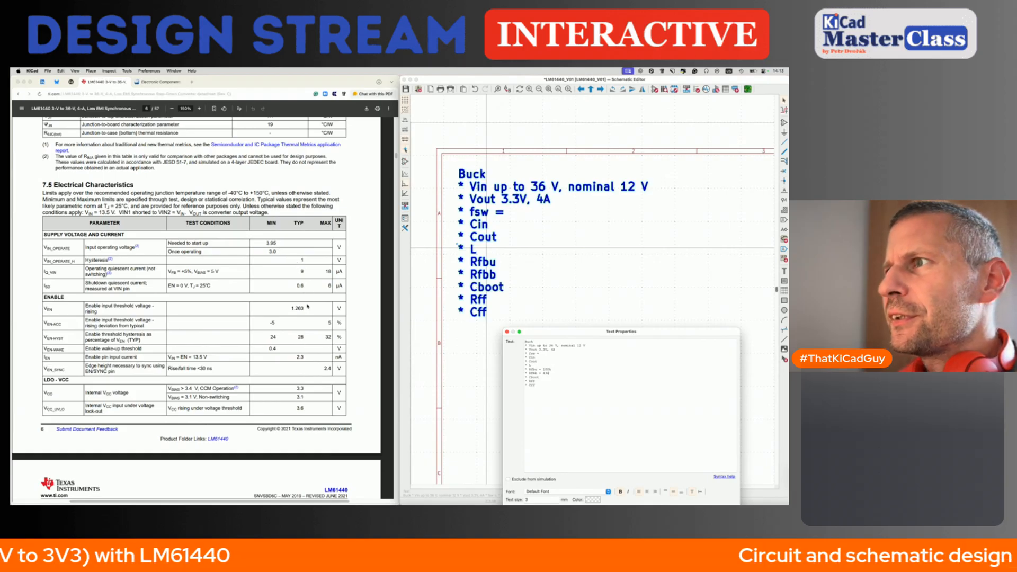
scroll(308, 306, down, 2)
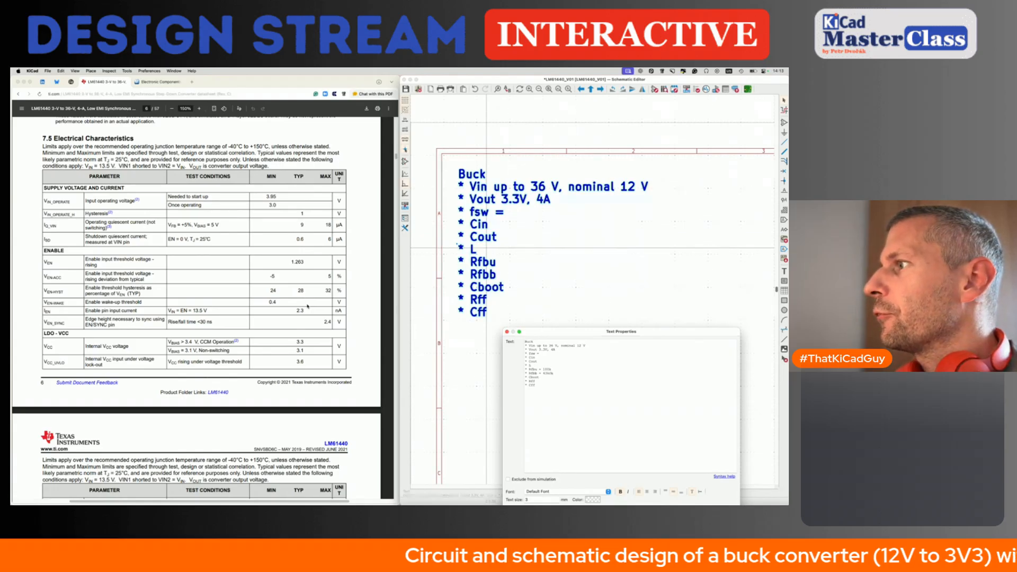
click(285, 135)
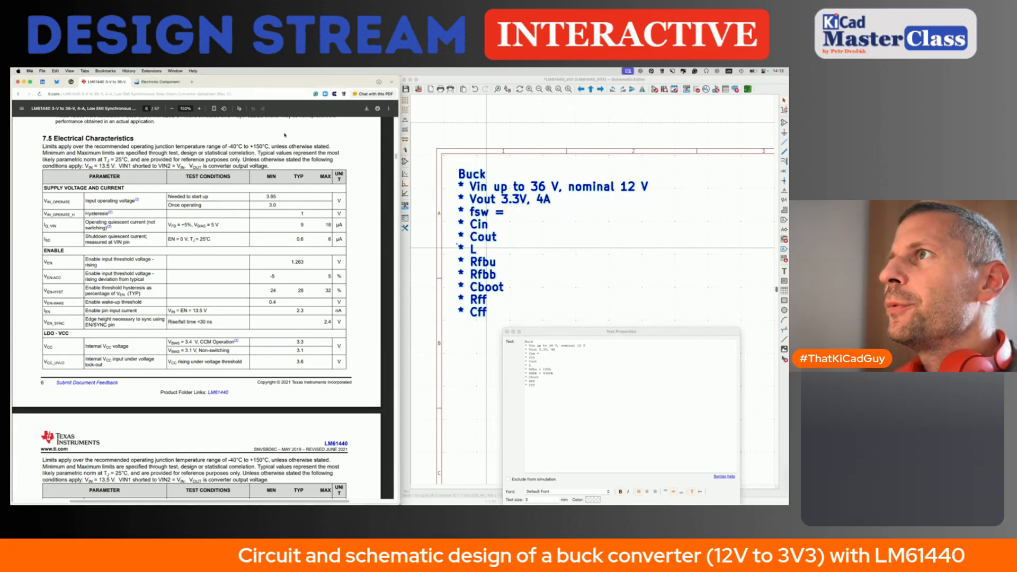
- Search the datasheet for FB and examine the Feedback rows of the Electrical Characteristics table for the reference voltage
key(super+f)
text(b)
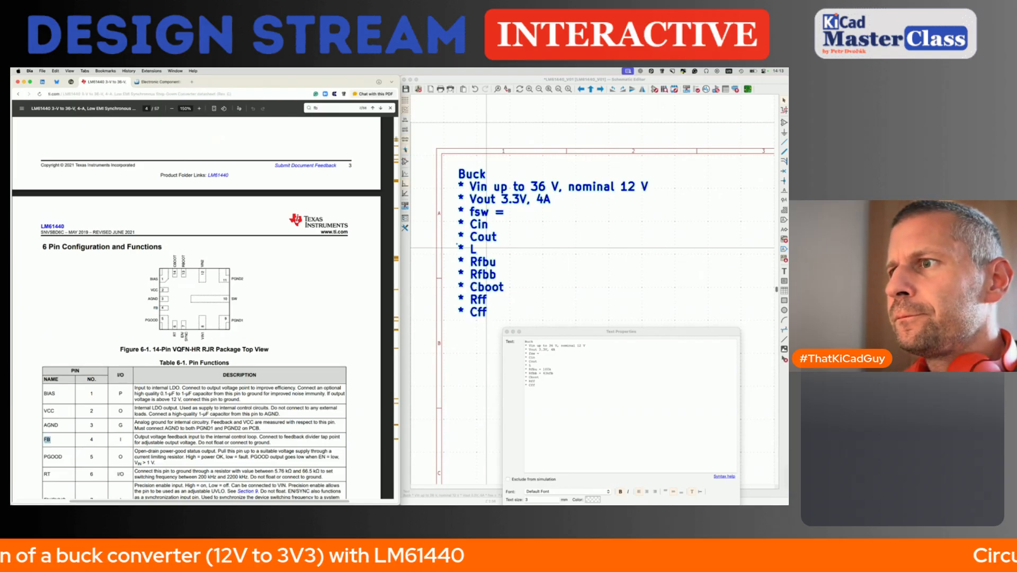
key(Return)
key(Return)
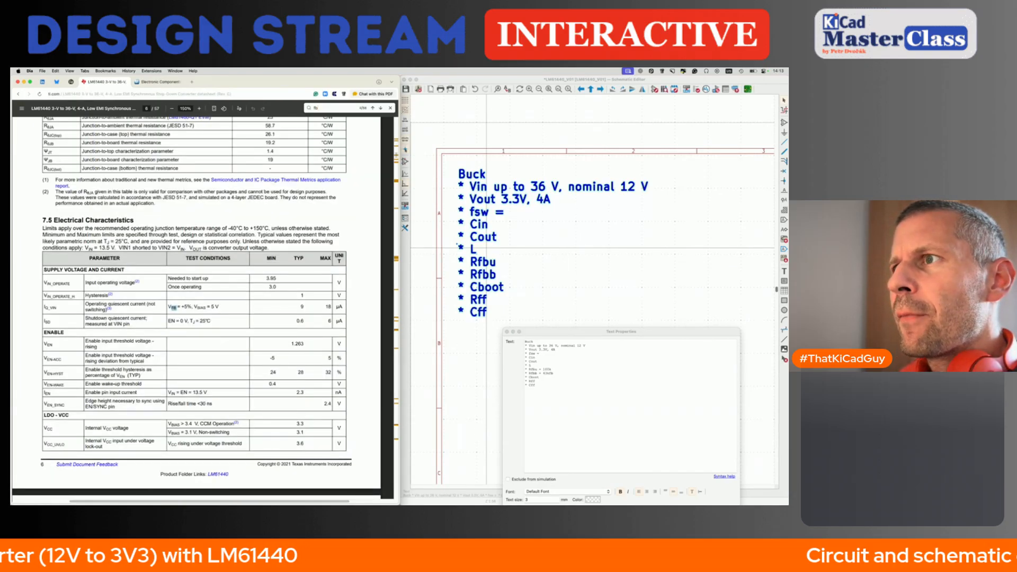
key(Return)
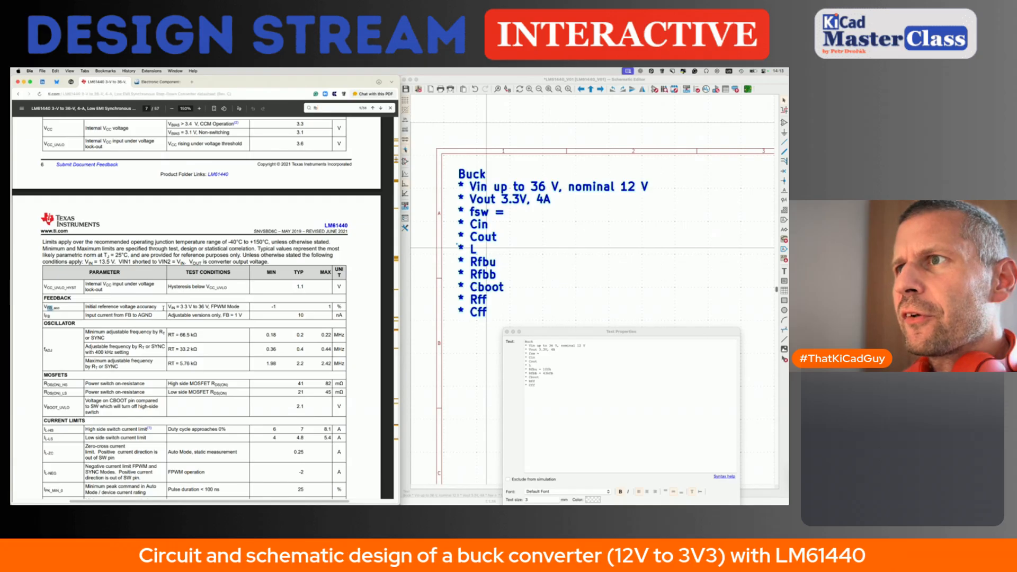
key(Return)
key(Return)
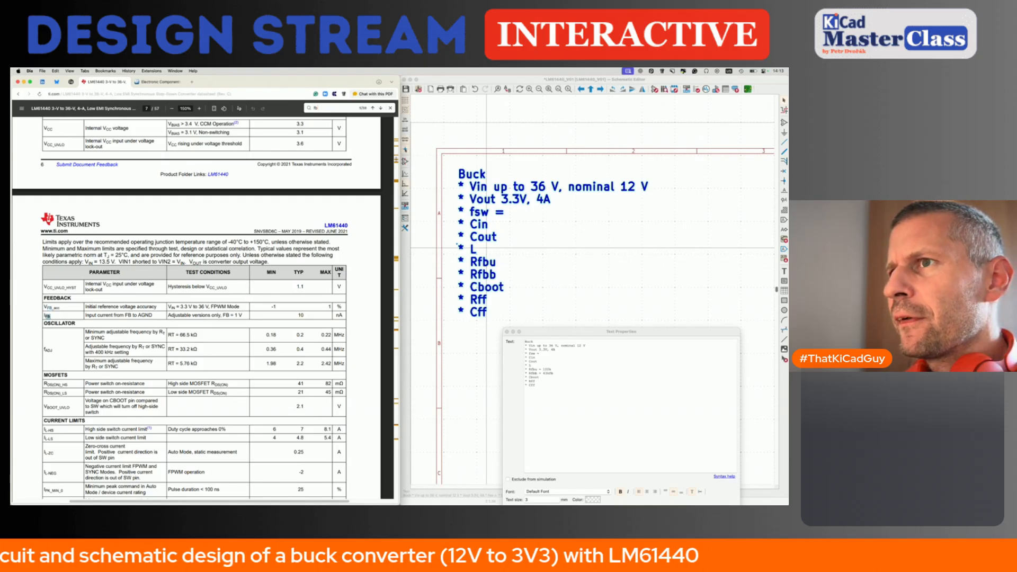
key(Return)
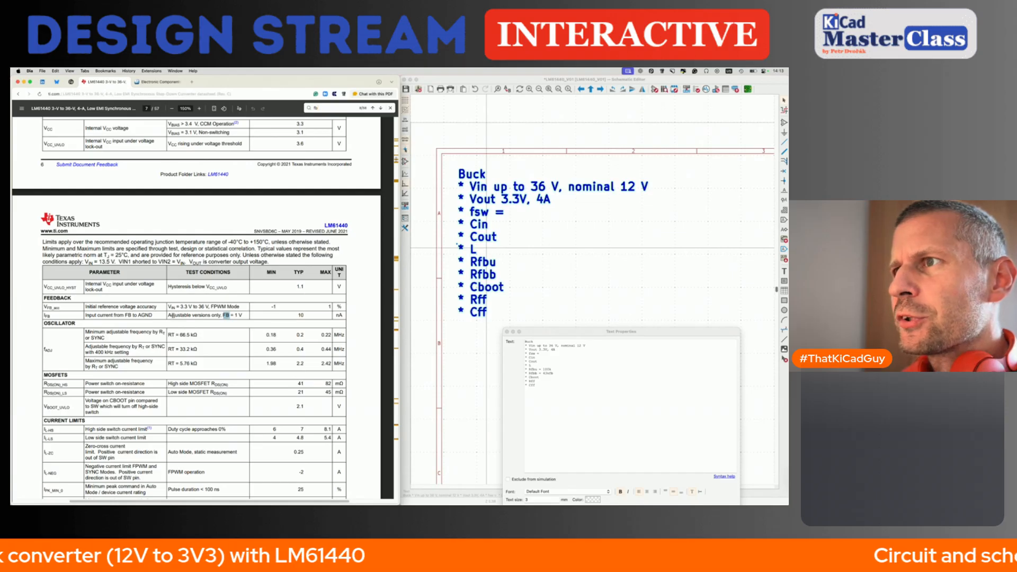
drag(168, 315, 241, 316)
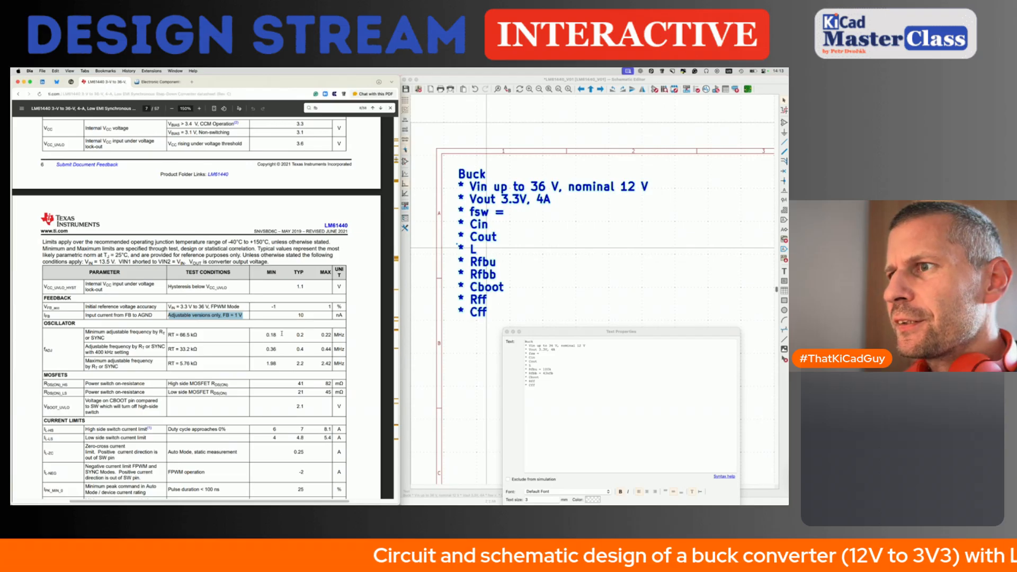
click(253, 334)
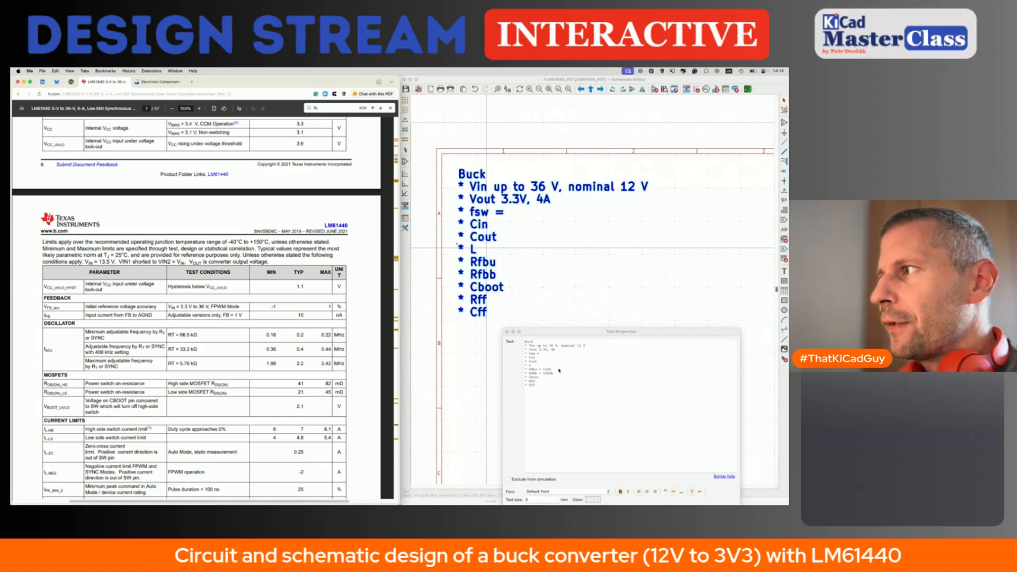
- Add an FB divider section to the Buck note: Vout = Rbot x Vsupply / (Rbot + Rtop) and 1.0V = Rbot x 4.2V / (Rbot + 100k)
click(564, 394)
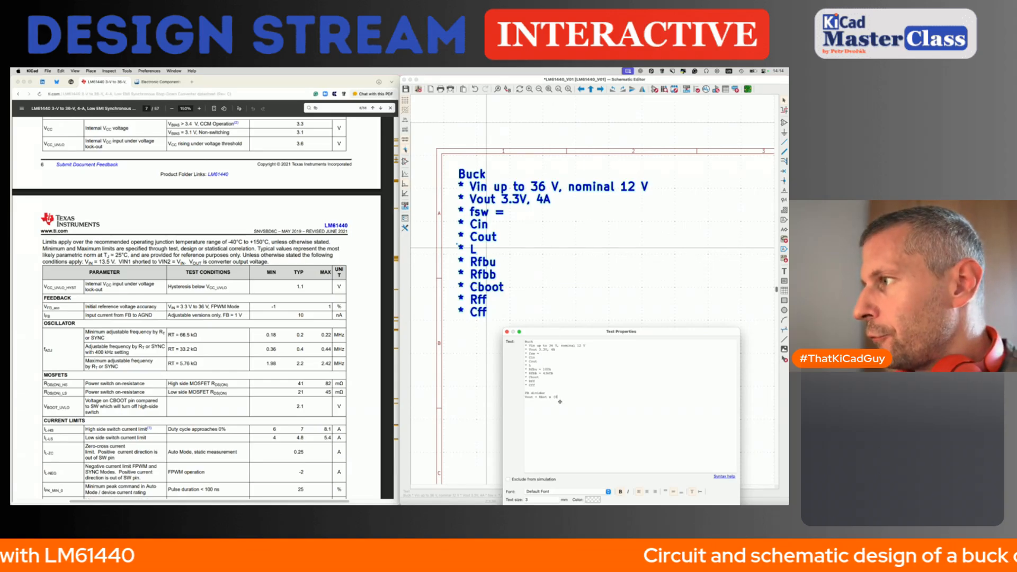
text(op+)
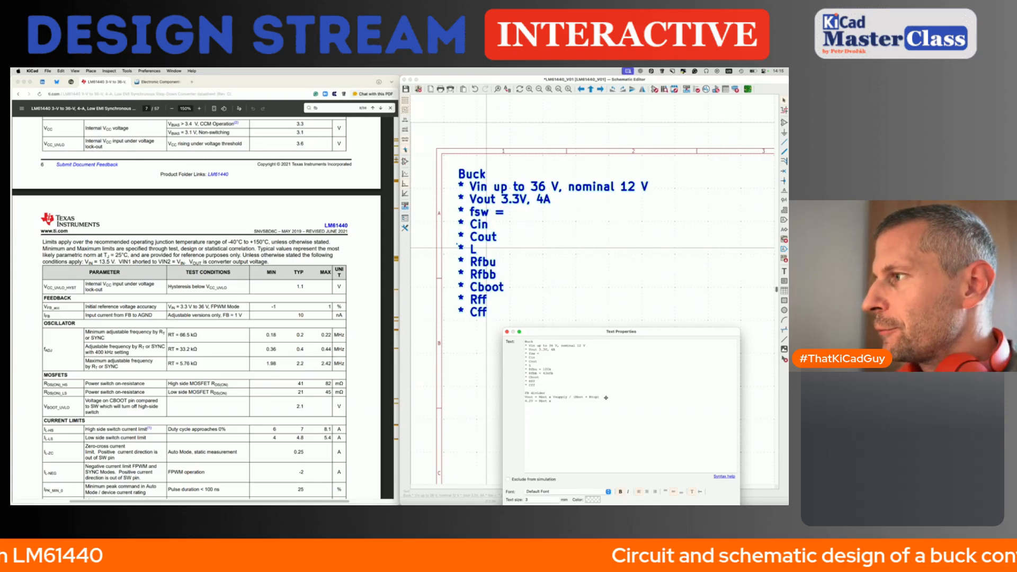
key(Left)
key(Left)
key(Left)
key(Left)
key(Left)
key(BackSpace)
key(BackSpace)
key(BackSpace)
key(BackSpace)
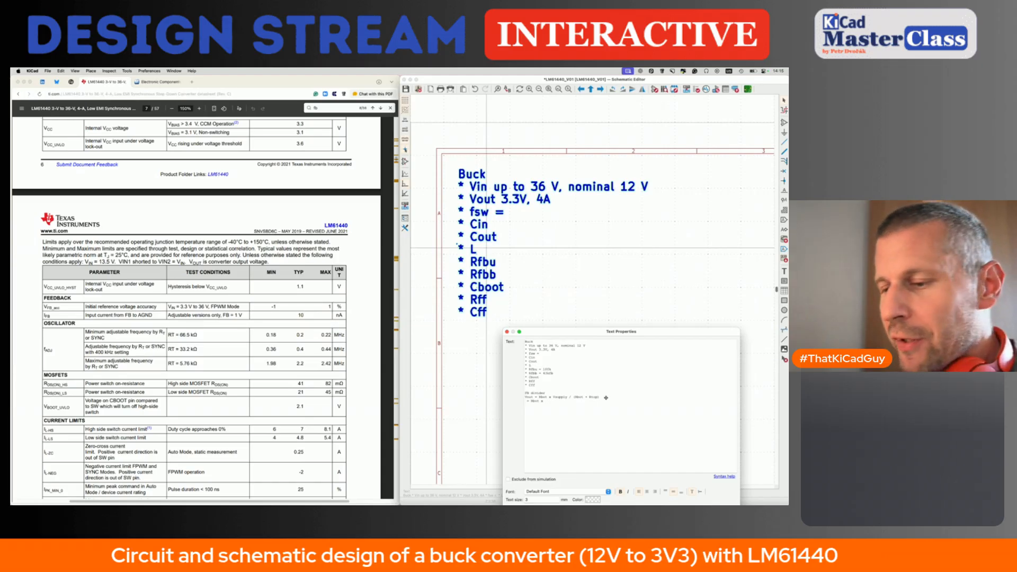
text(1.0V)
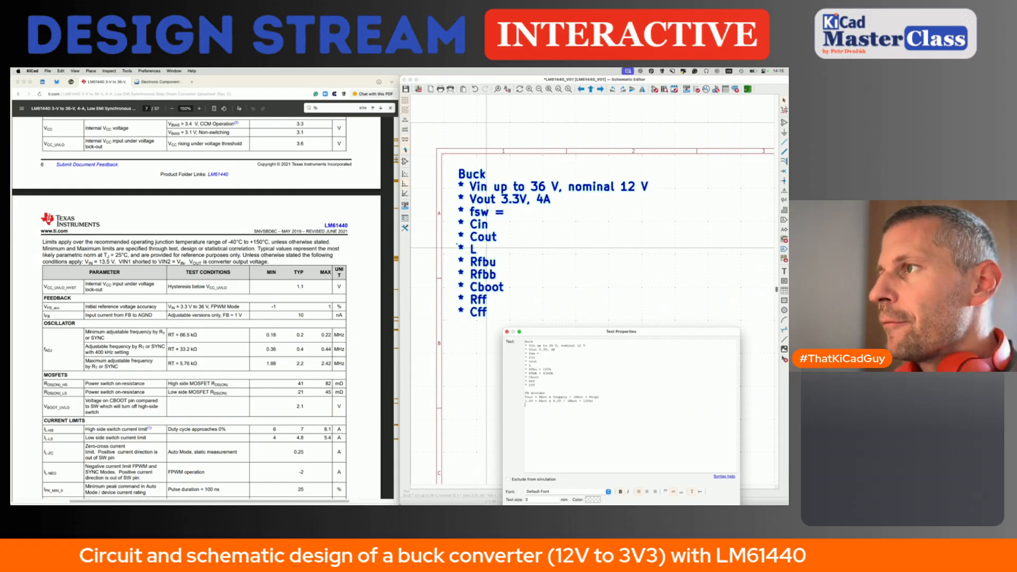
- Switch to Numbers and open the recent spreadsheet with the resistor divider calculations
click(360, 363)
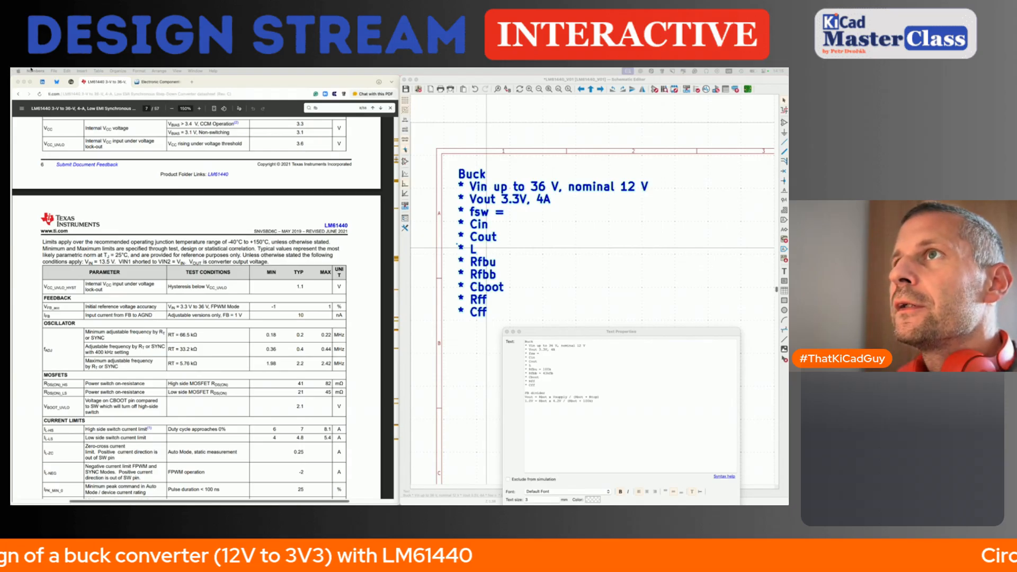
click(54, 71)
mouse_move(109, 92)
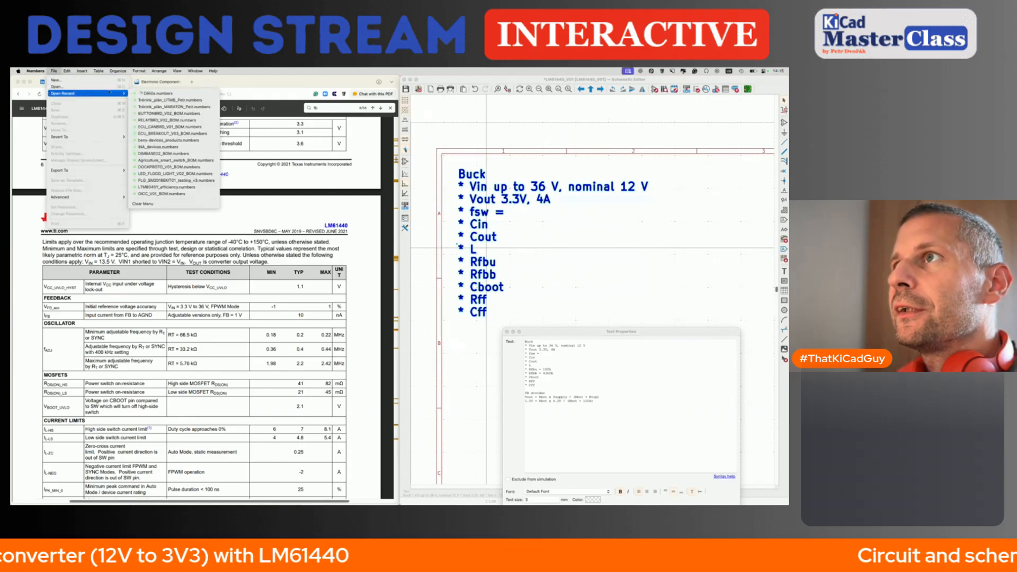
click(158, 94)
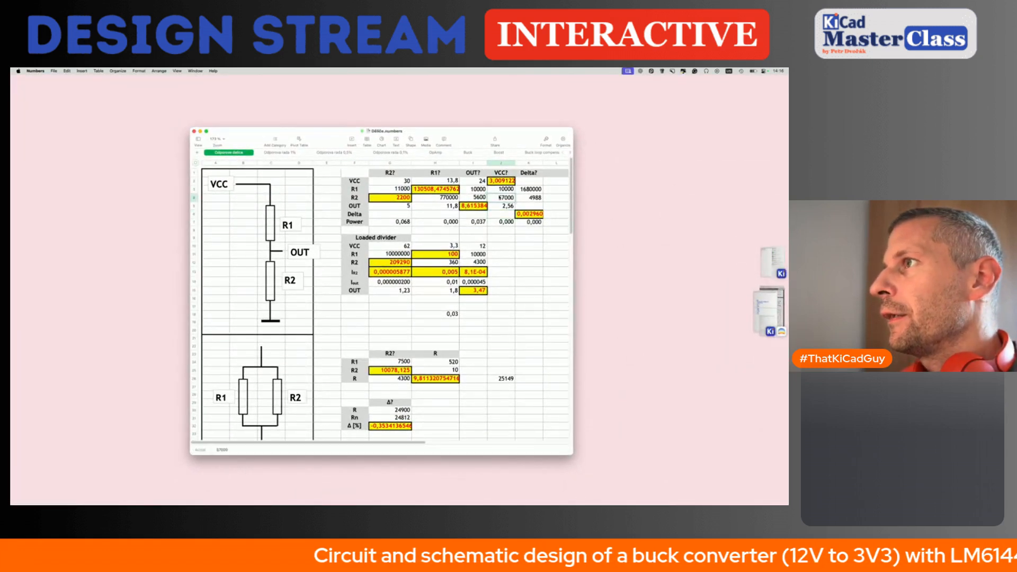
- Set R1 to 100000 in the unloaded divider's VCC? column
click(506, 190)
text(100000)
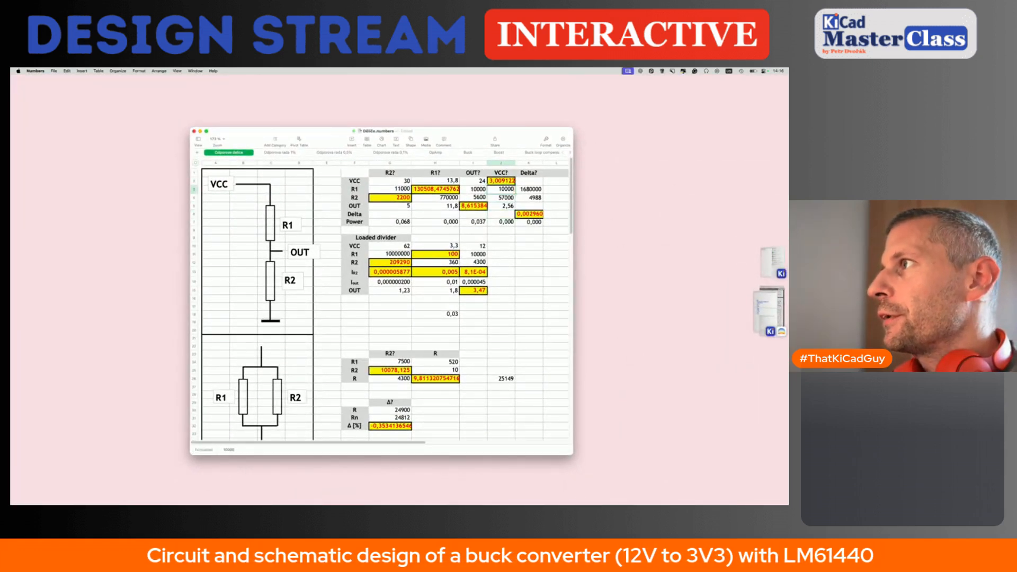
key(Return)
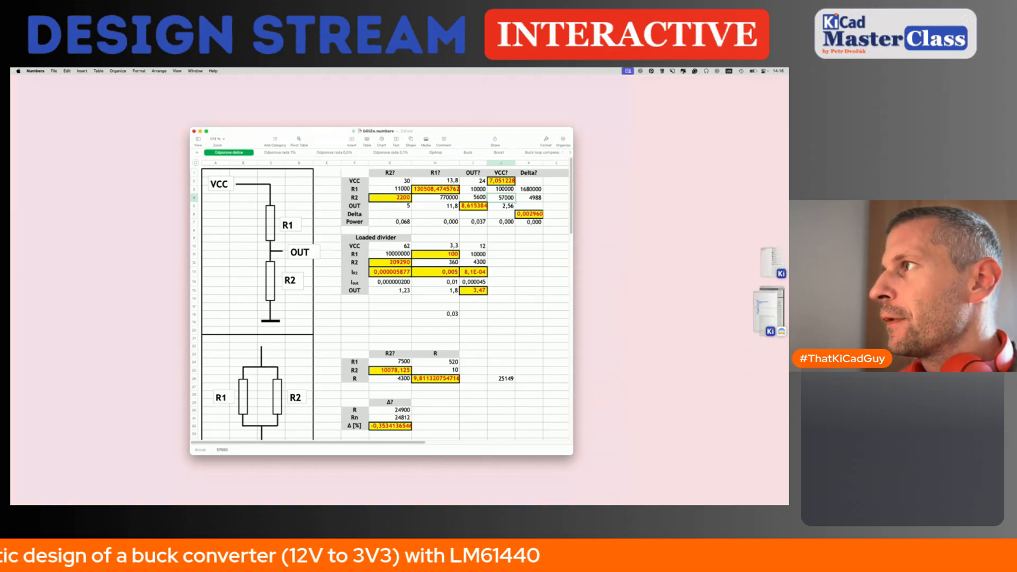
- Set R1 to 100000 in the unloaded divider's R2? column
key(Left)
key(Left)
key(Left)
key(Up)
text(5000)
key(BackSpace)
key(BackSpace)
key(BackSpace)
key(BackSpace)
text(100000)
key(Return)
key(Return)
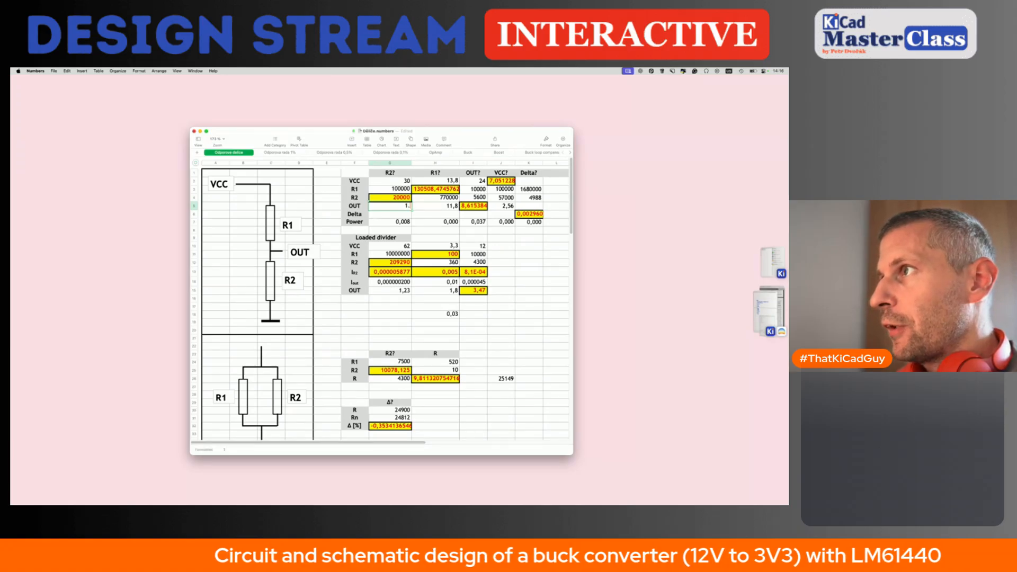
- Set OUT to 1,0 and VCC to 4,2 in the unloaded divider's R2? column
key(BackSpace)
text(1,0)
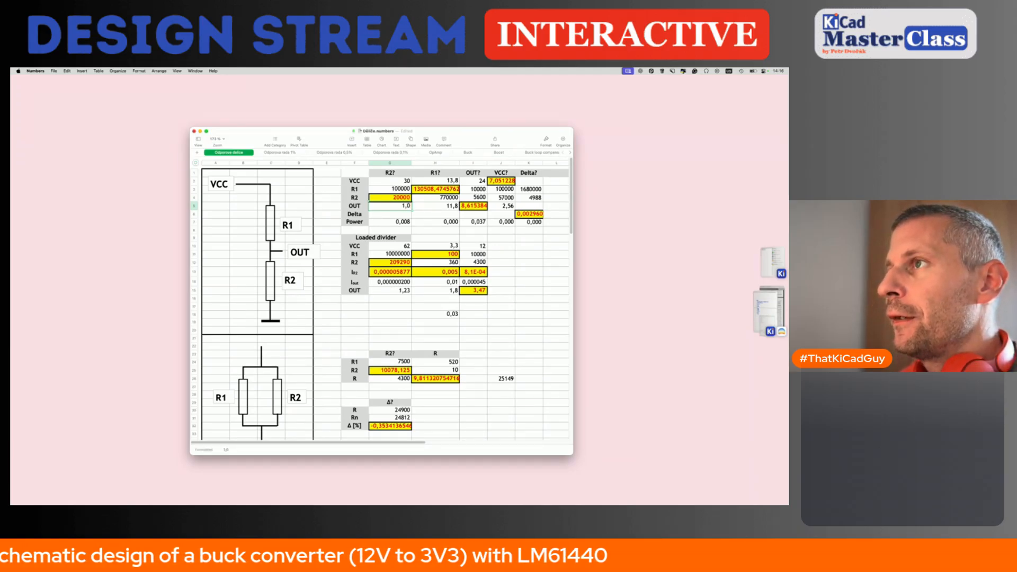
key(Return)
key(Up)
key(Up)
key(Up)
key(Up)
key(Up)
key(Down)
text(4,2)
key(Return)
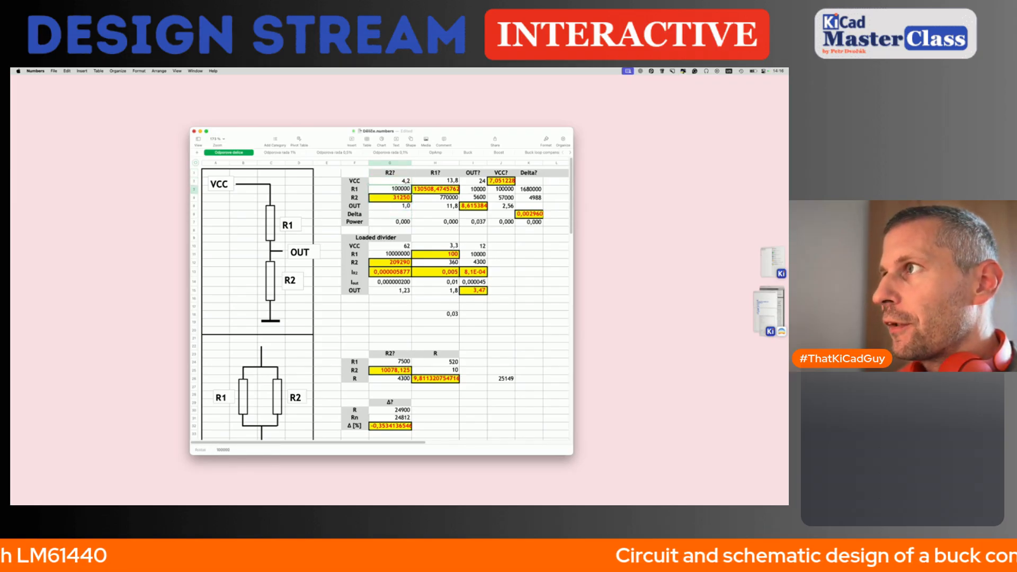
- Examine the calculated R2 and its R1 input in the R2? column, and go to R1 in the VCC? column
key(Down)
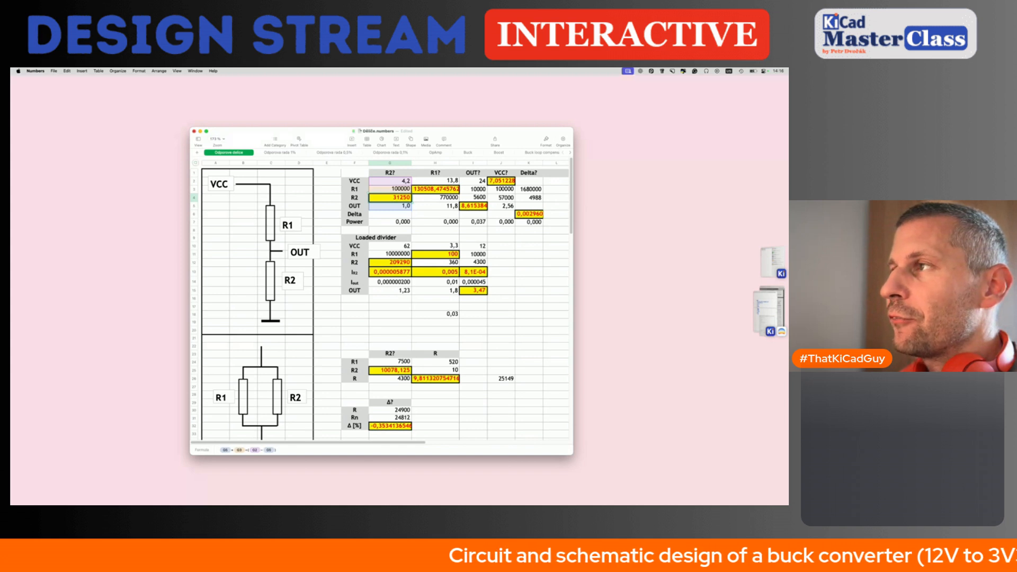
key(Up)
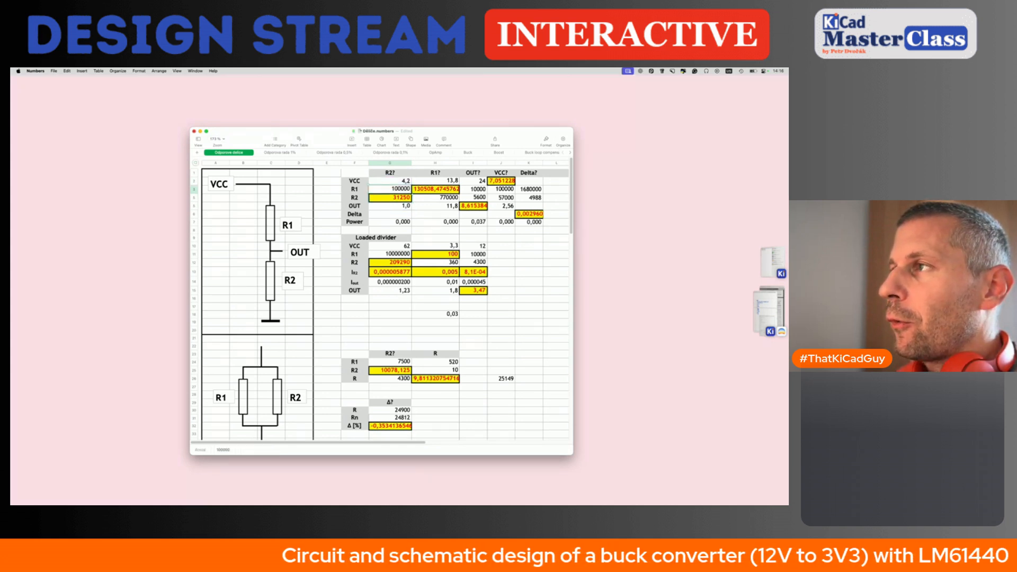
key(Down)
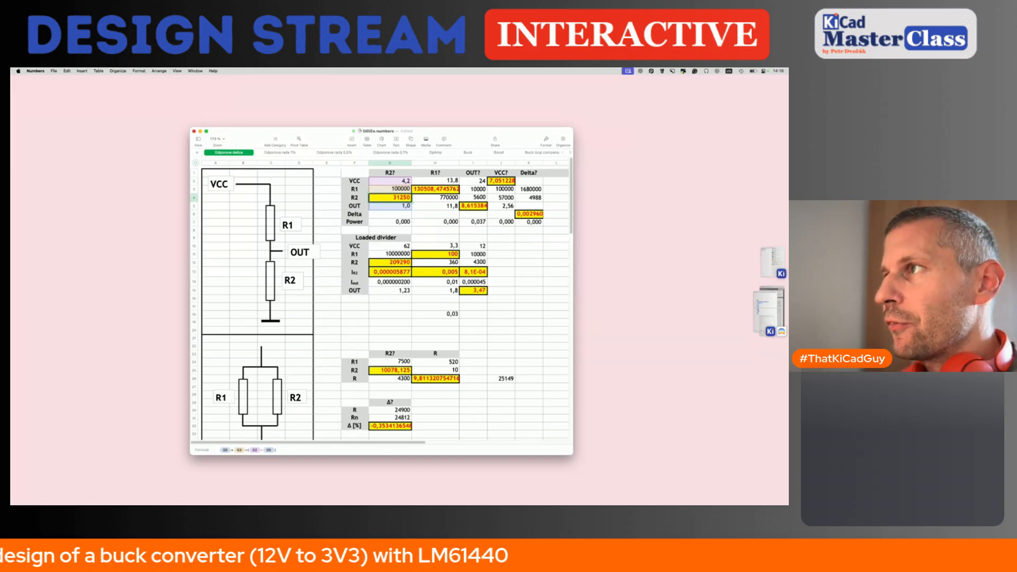
key(Right)
key(Right)
key(Right)
key(Up)
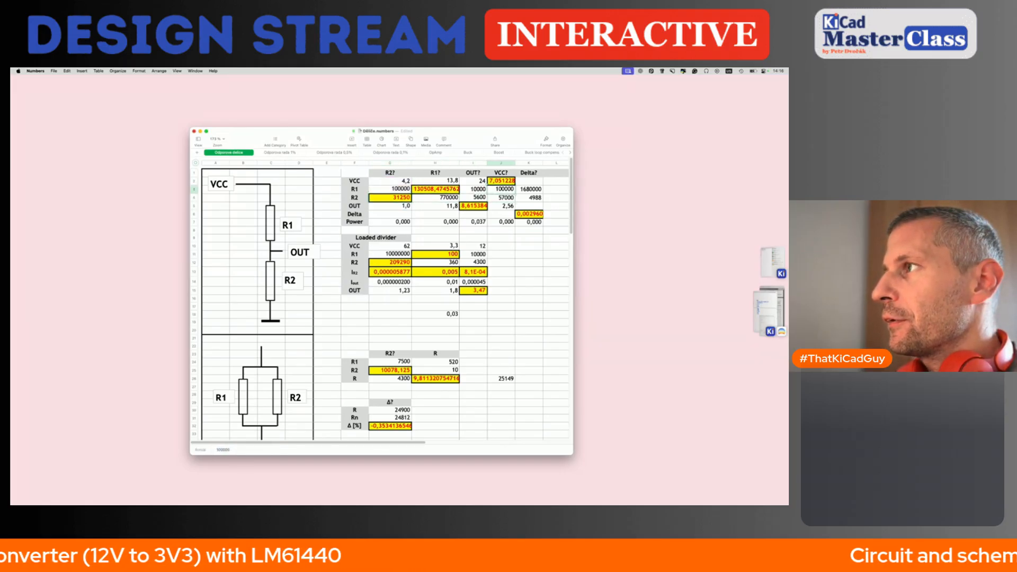
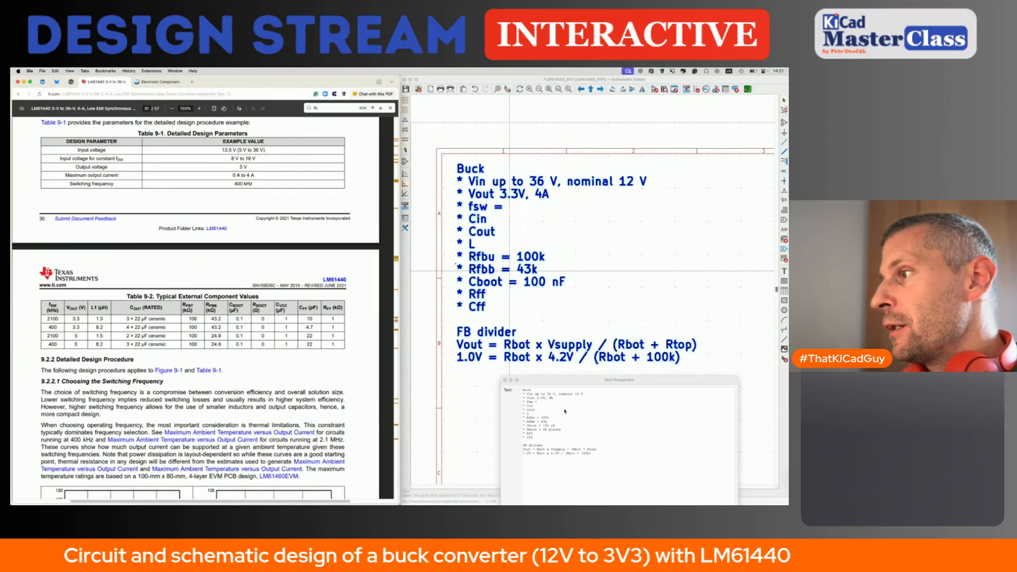
- Add a Cvcc line below Cff in the Buck note, specifying a high-quality 1 uF capacitor
click(544, 434)
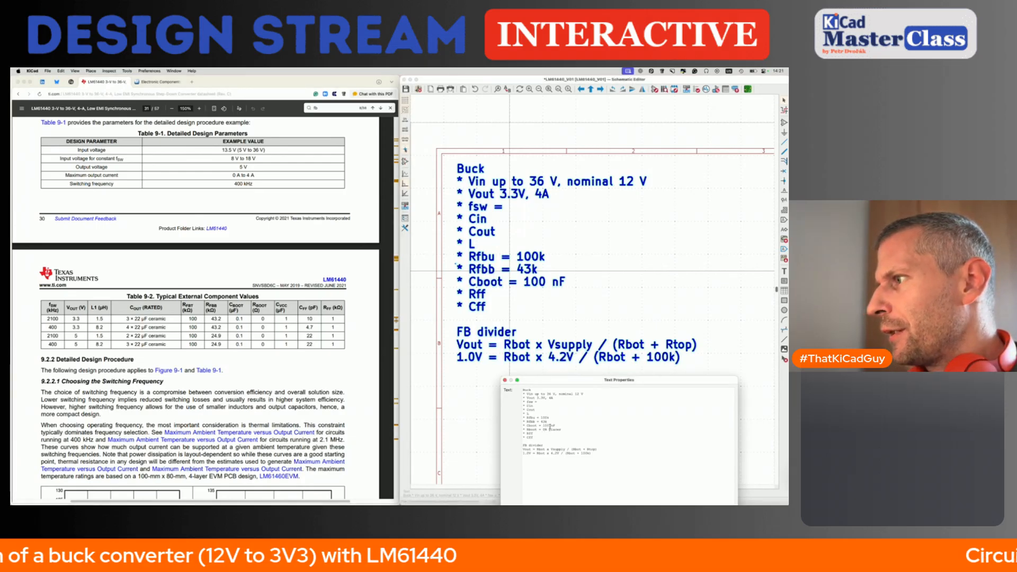
key(Return)
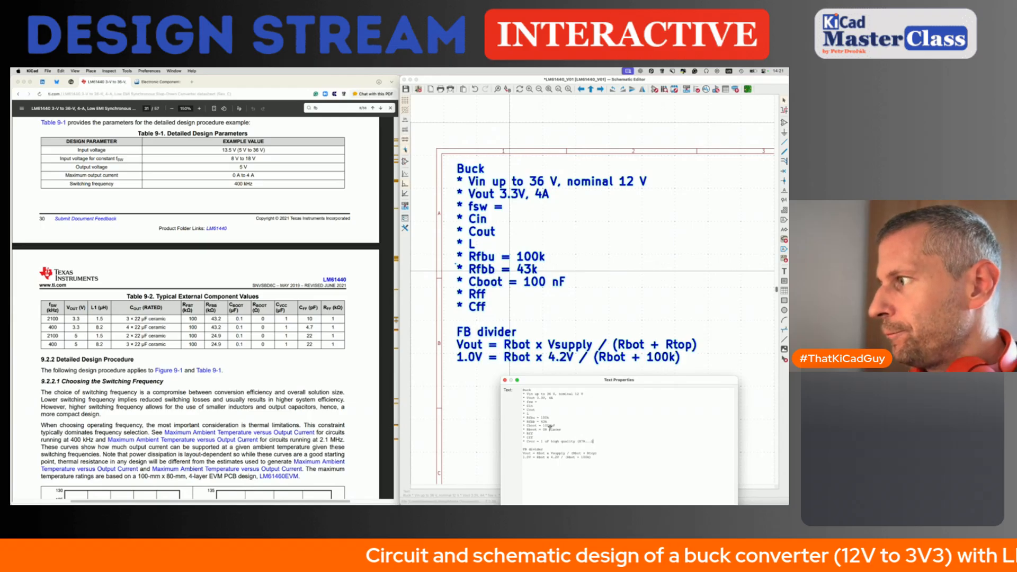
- Examine datasheet section 9.2.2.1, Choosing the Switching Frequency, from the ambient temperature curves to the frequency limits in Equations 7 and 8
click(340, 329)
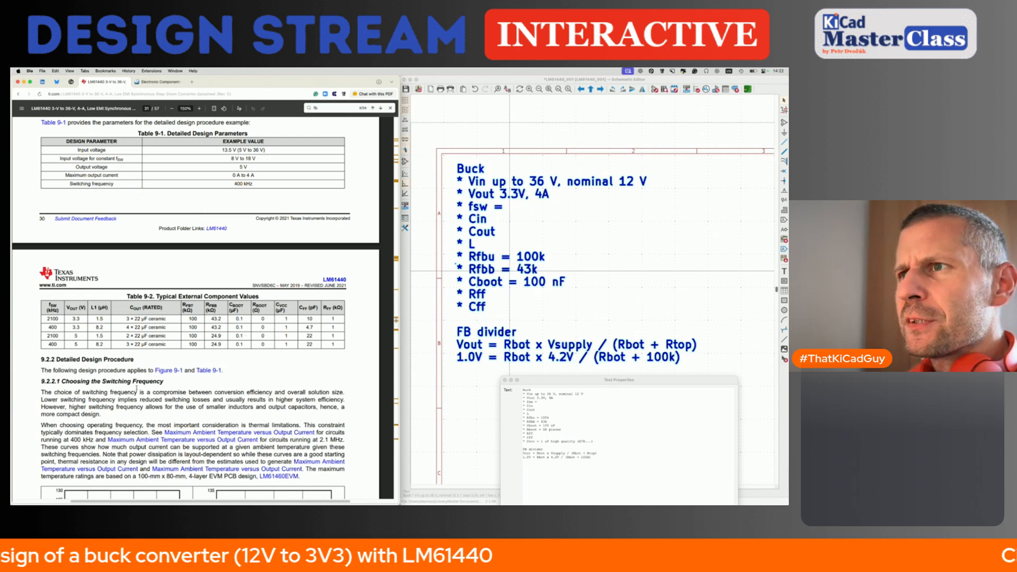
scroll(137, 389, down, 2)
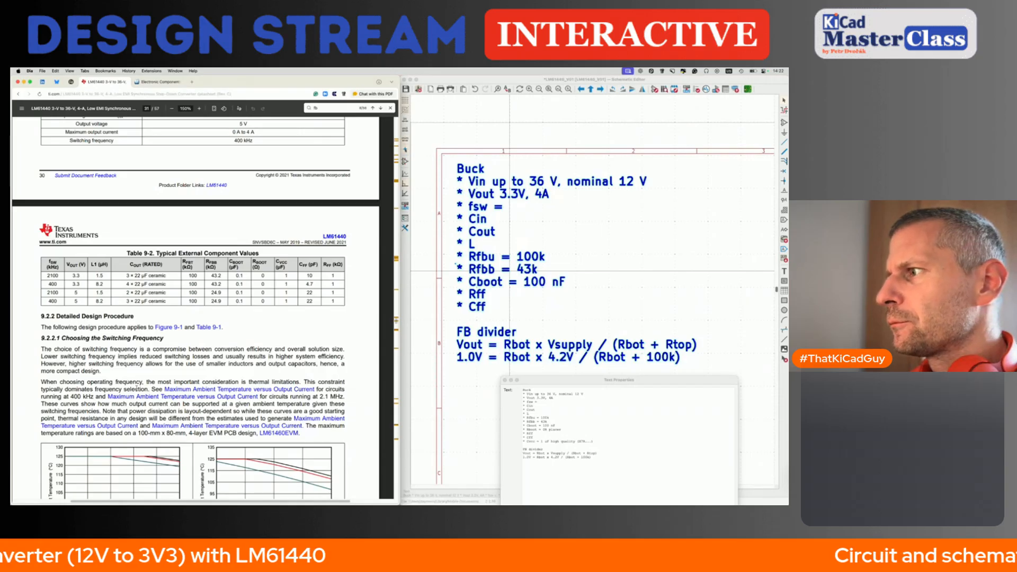
scroll(297, 386, down, 5)
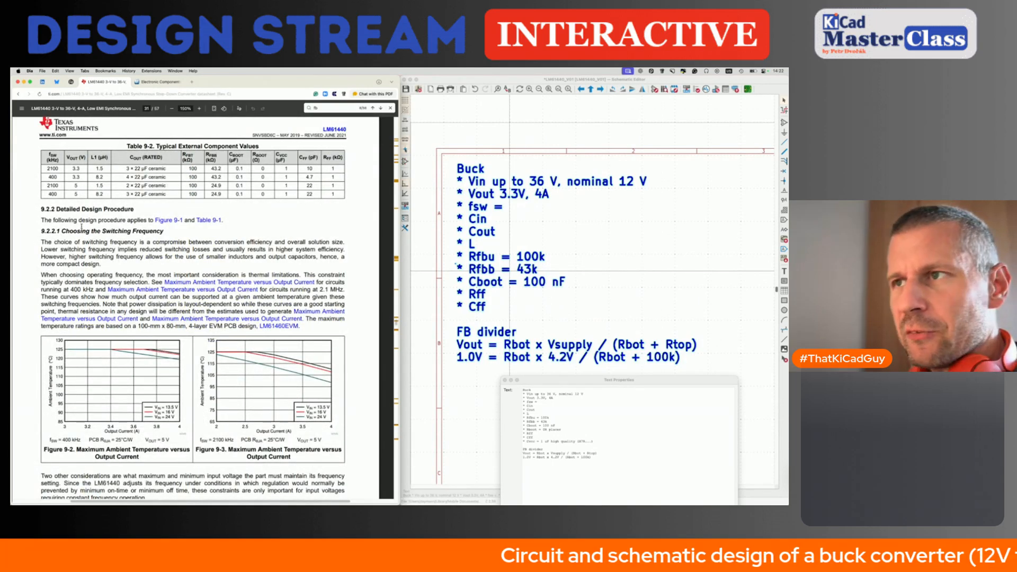
scroll(130, 243, up, 1)
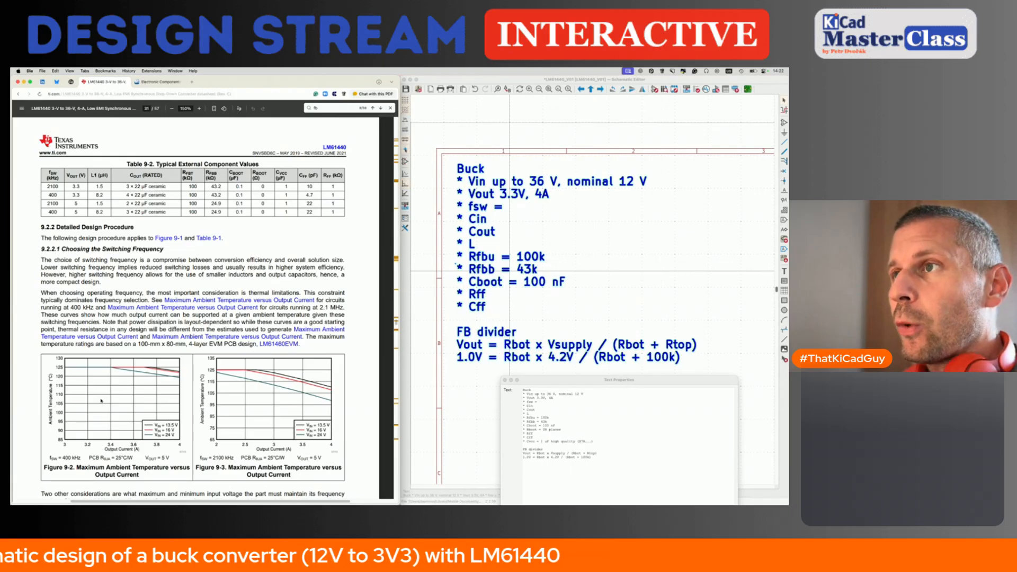
scroll(138, 404, down, 1)
scroll(138, 404, down, 10)
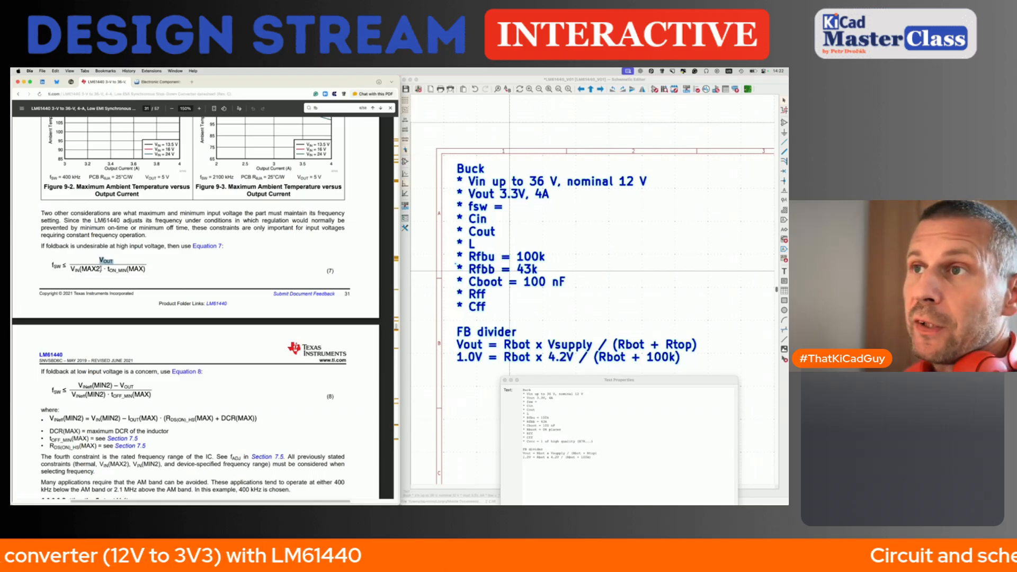
- Copy ON_MIN from the minimum on-time term in Equation 7 and search the datasheet for it
drag(70, 269, 126, 271)
key(ctrl+c)
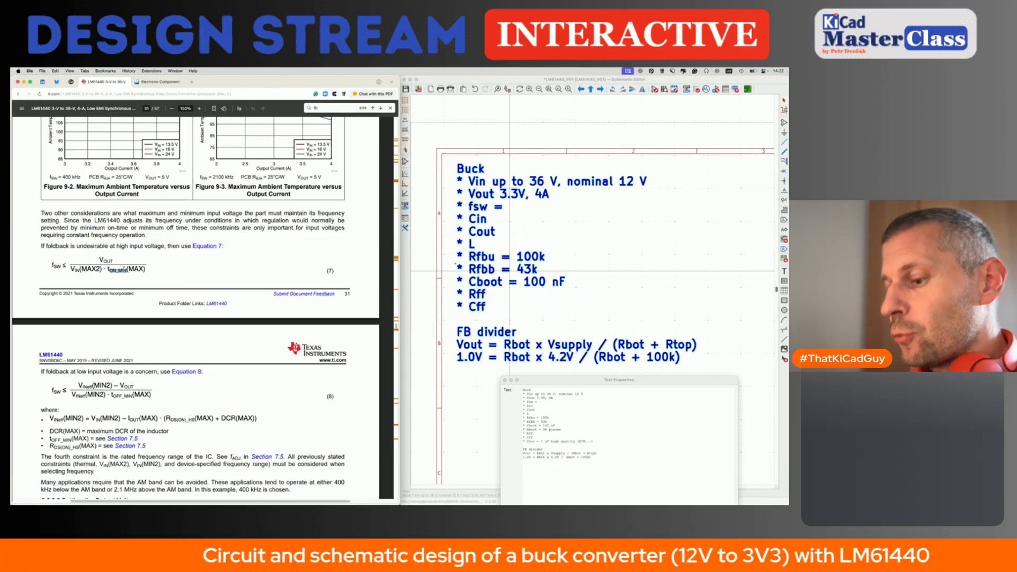
click(330, 108)
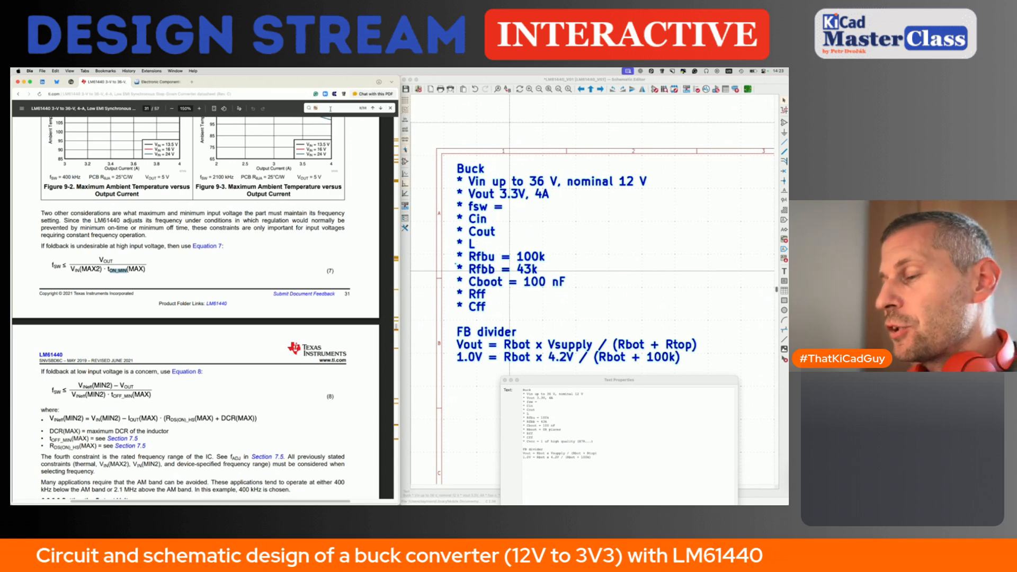
key(ctrl+v)
- Examine the minimum HS switch on time's maximum value and unit in the Timing Characteristics table
click(83, 306)
drag(42, 307, 58, 307)
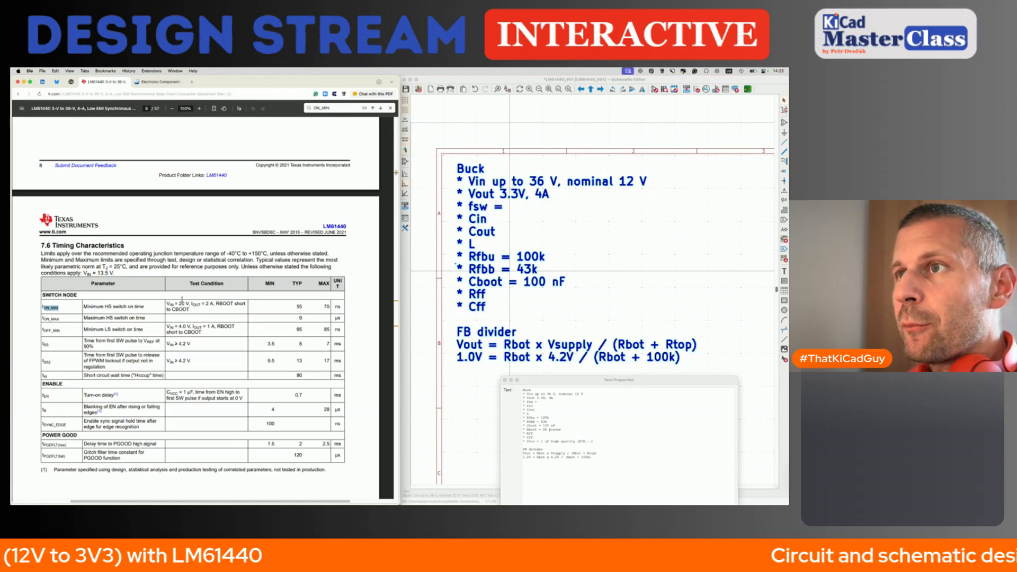
click(324, 306)
drag(323, 306, 329, 306)
double_click(337, 306)
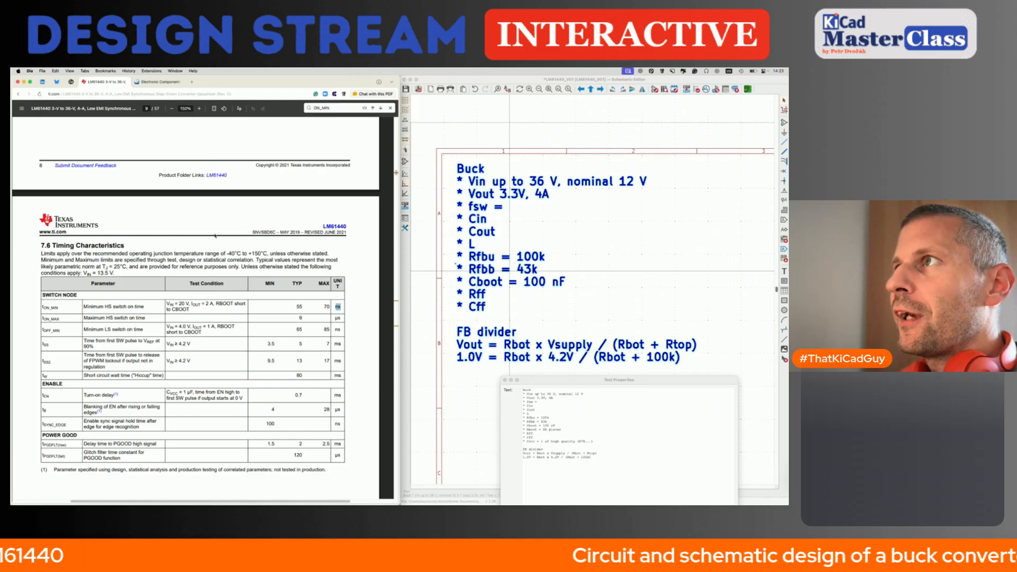
- Return through the remaining ON_MIN search matches to Equation 7 and examine its VIN(MAX2) term
click(380, 107)
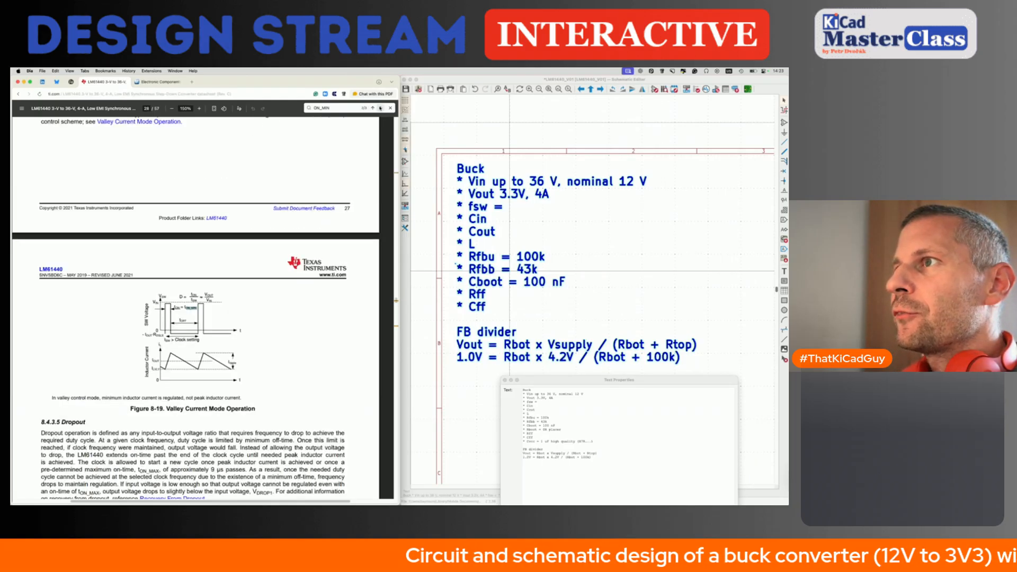
click(380, 107)
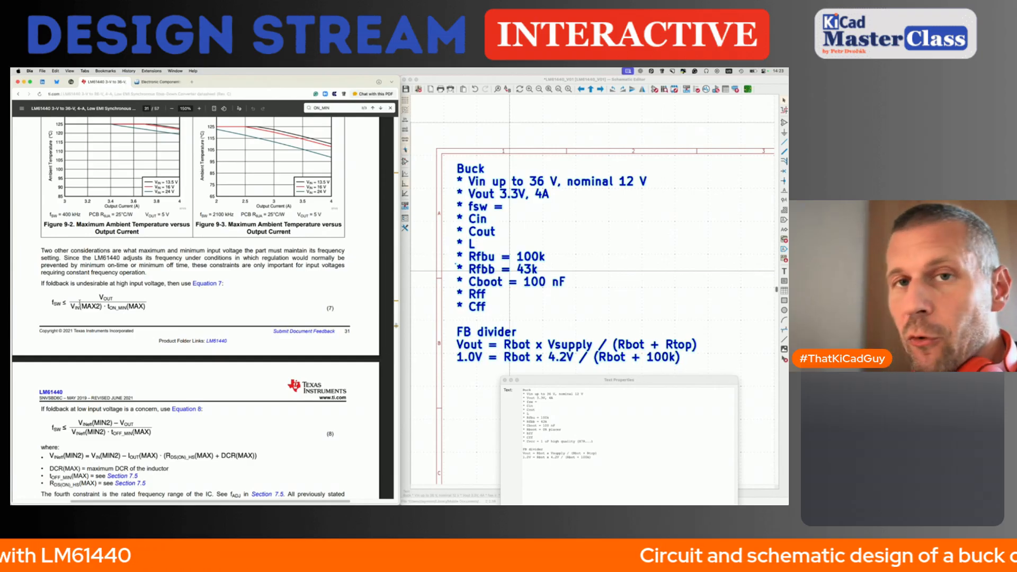
scroll(80, 302, up, 1)
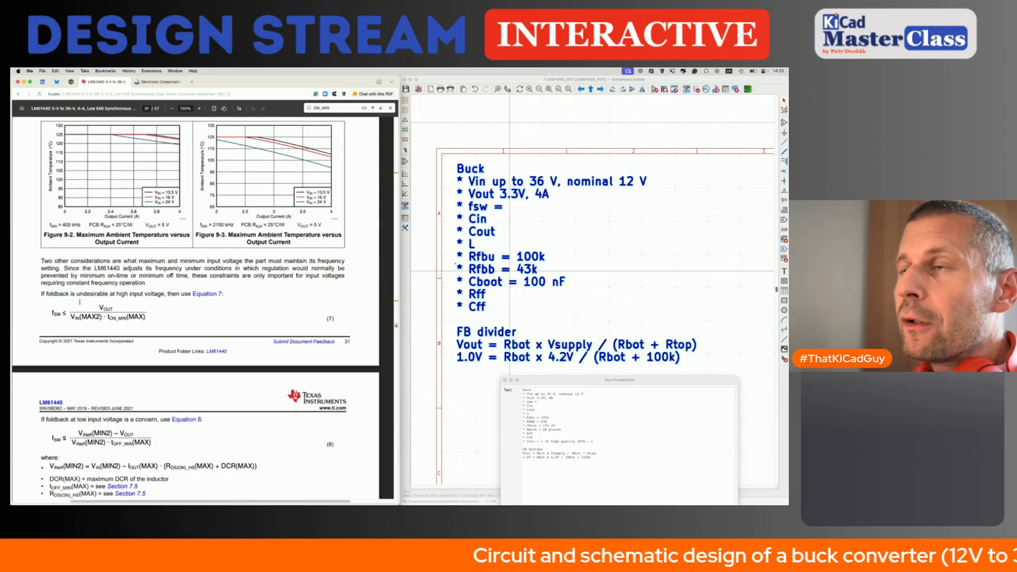
scroll(79, 302, up, 1)
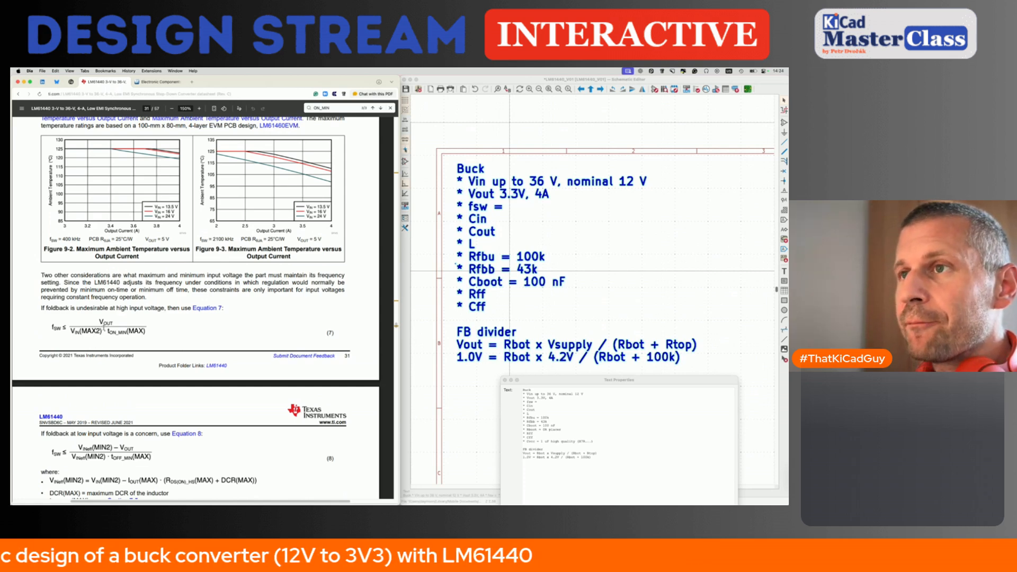
drag(71, 331, 102, 332)
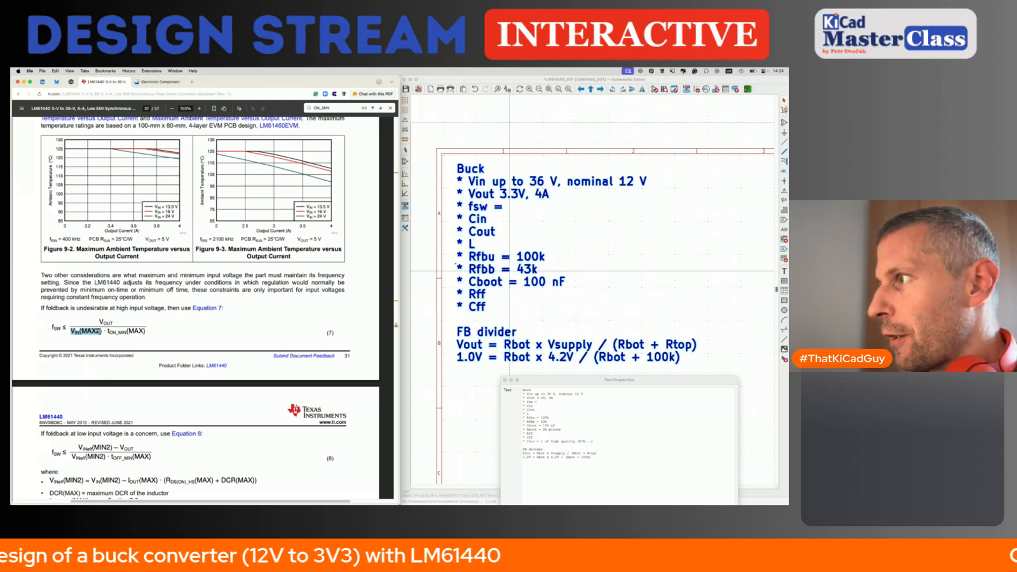
- Complete the fsw line in the Buck note as fsw < 1.3 MHz, 500 kHz
click(540, 401)
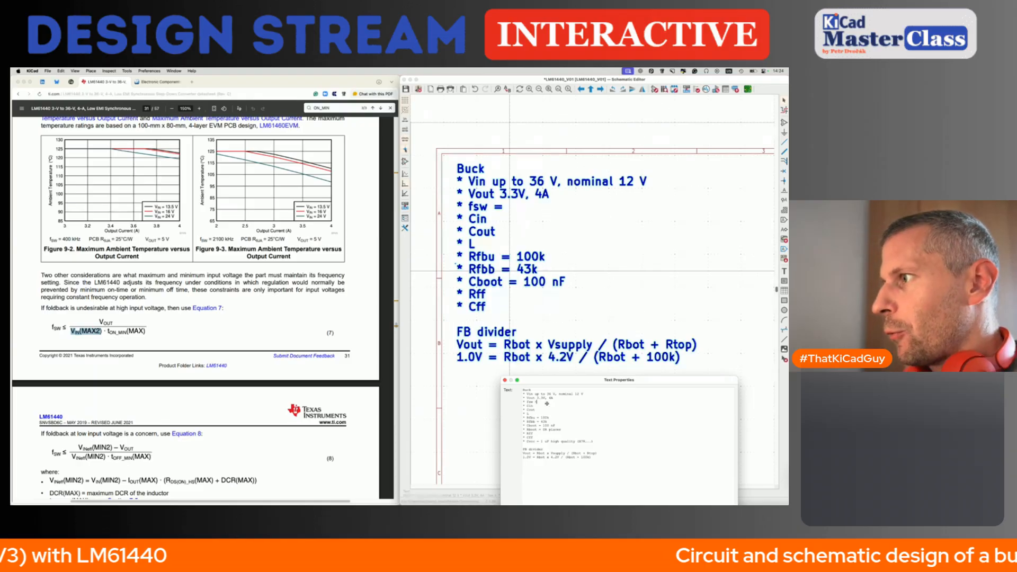
text(< 1.3 MHz)
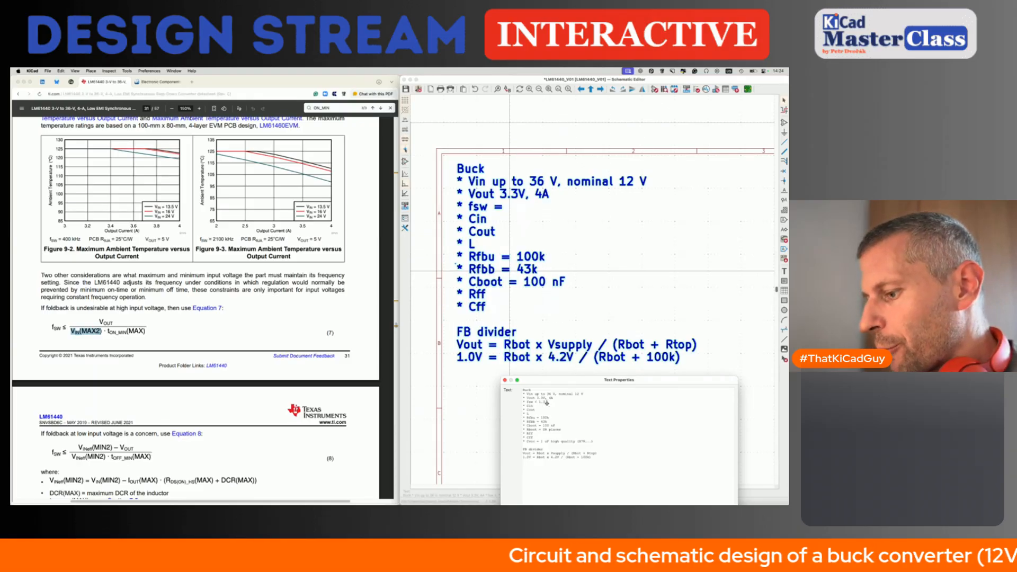
key(BackSpace)
key(BackSpace)
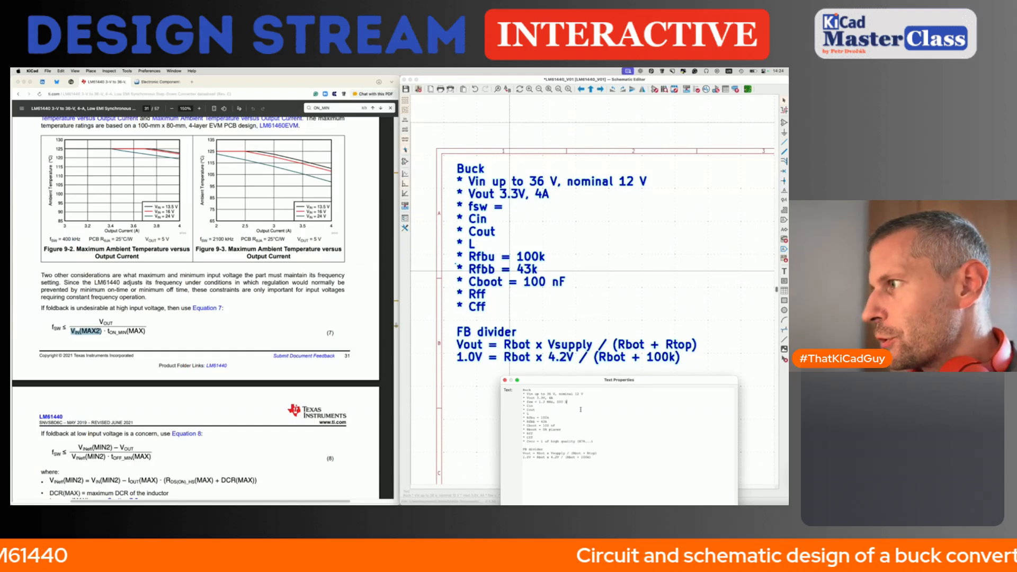
- Examine the datasheet from Equation 8 and the AM band advice to section 9.2.2.2, Setting the Output Voltage
scroll(226, 324, down, 3)
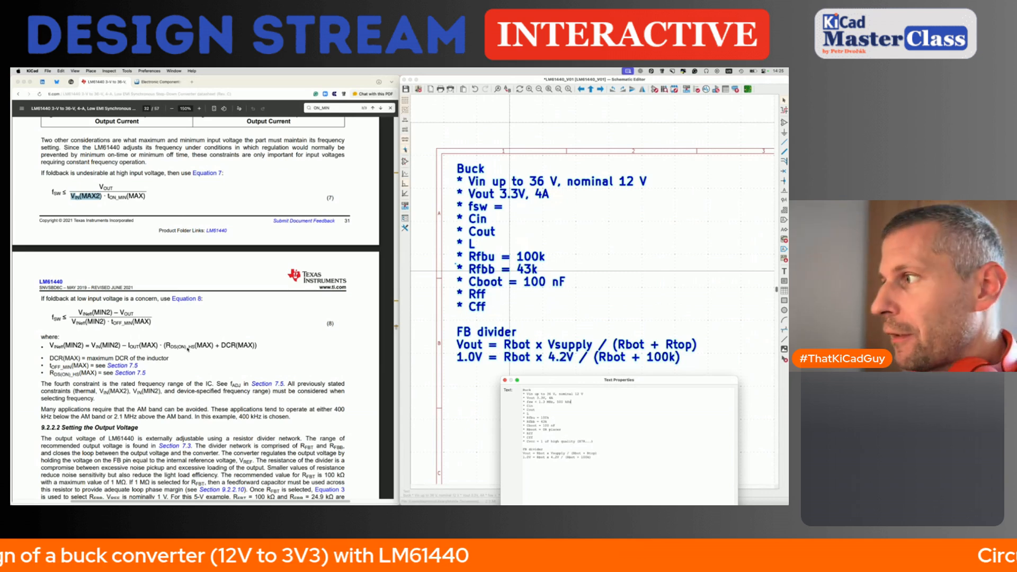
scroll(47, 313, down, 5)
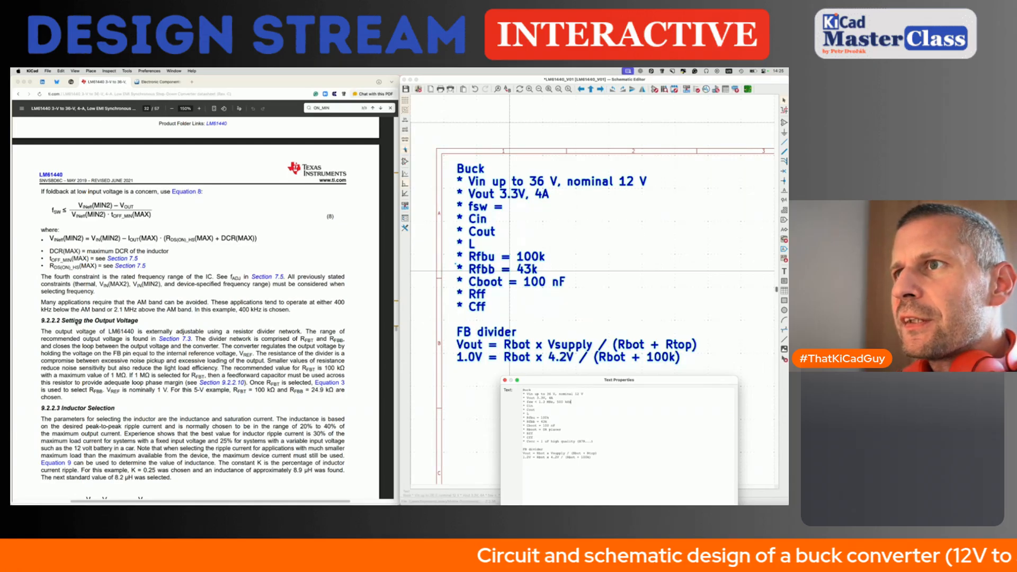
click(64, 322)
drag(139, 321, 61, 320)
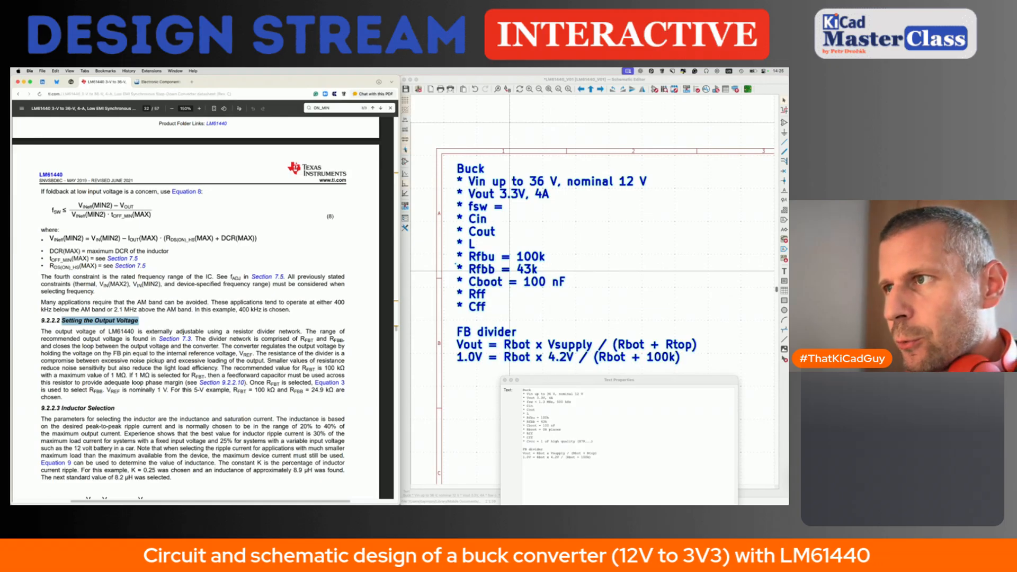
scroll(108, 354, down, 2)
scroll(108, 356, down, 4)
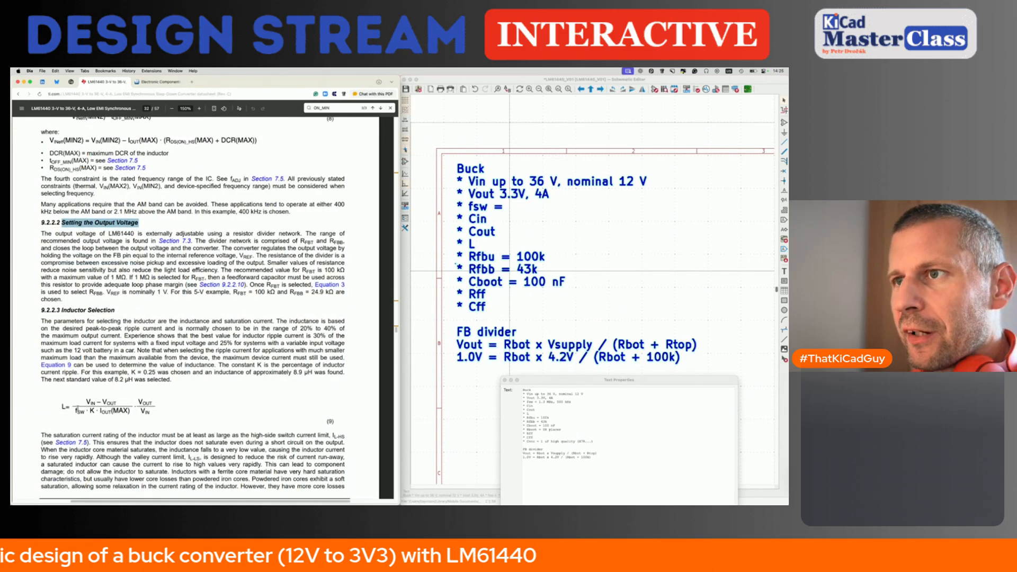
- Examine Equation 9 in section 9.2.2.3, Inductor Selection, checking fSW, the ripple constant K, IOUT(MAX), VIN and VOUT
scroll(73, 408, down, 3)
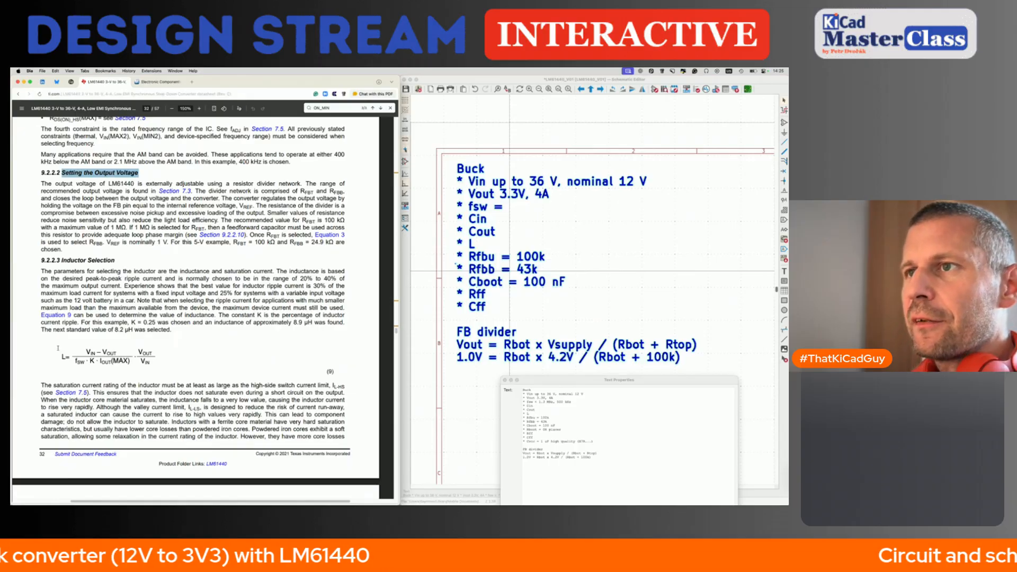
click(61, 353)
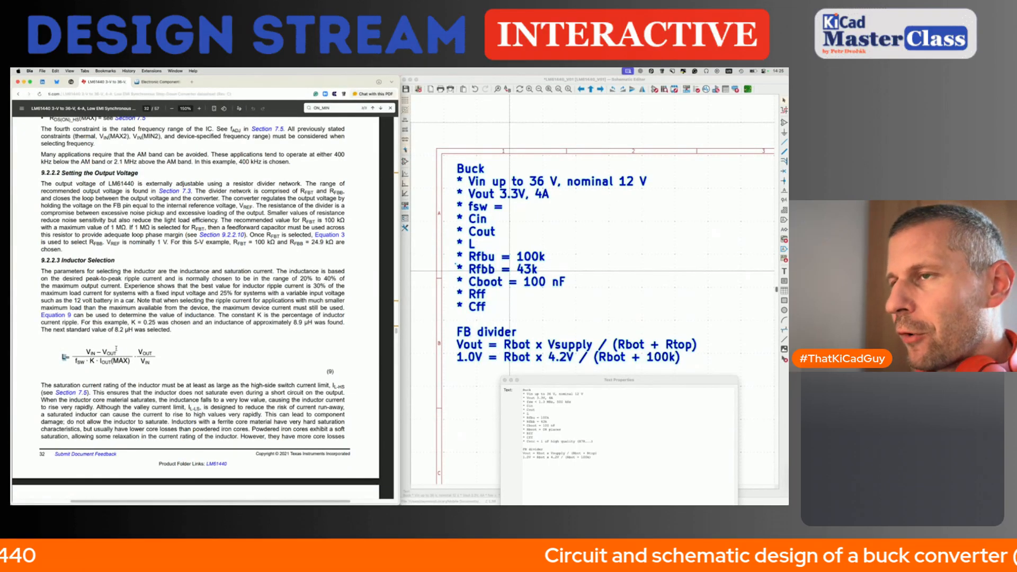
drag(74, 362, 85, 363)
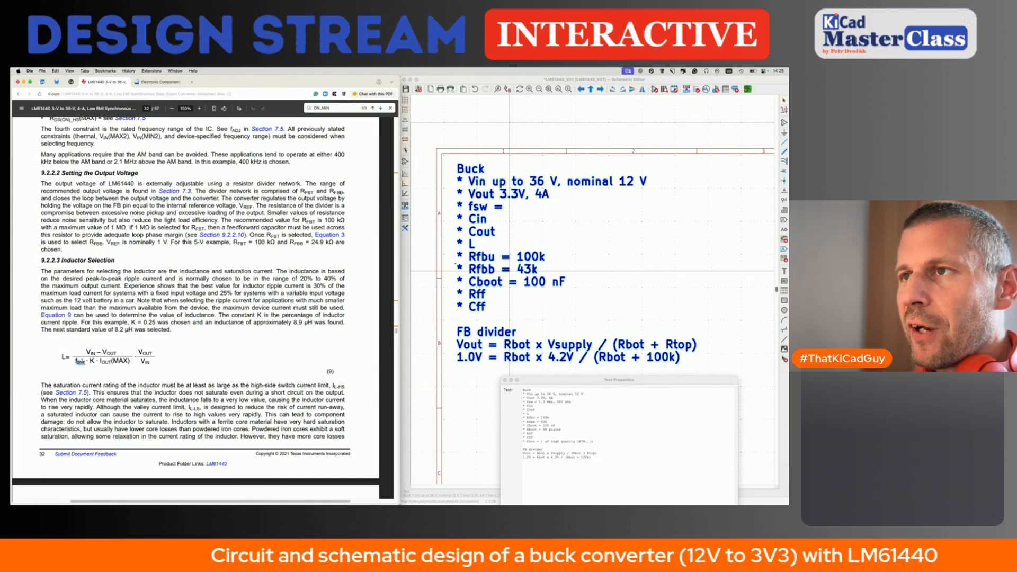
click(92, 361)
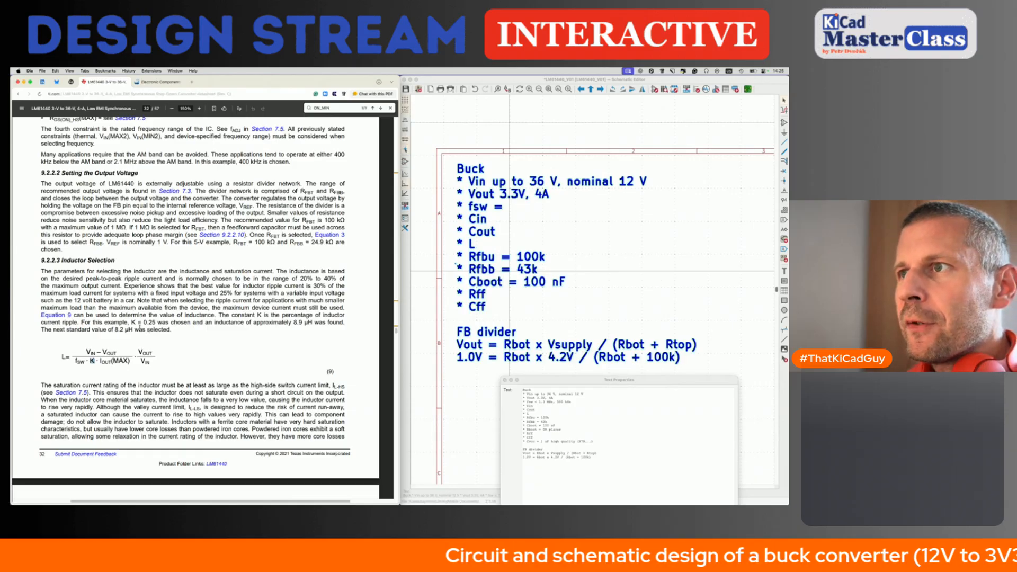
drag(131, 322, 142, 292)
scroll(159, 326, down, 2)
click(168, 338)
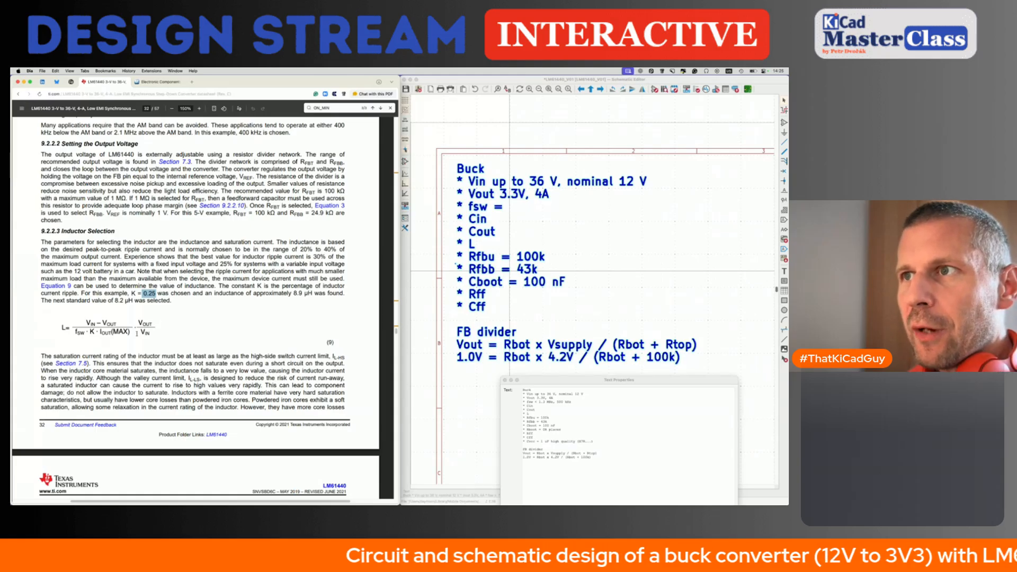
drag(99, 332, 130, 332)
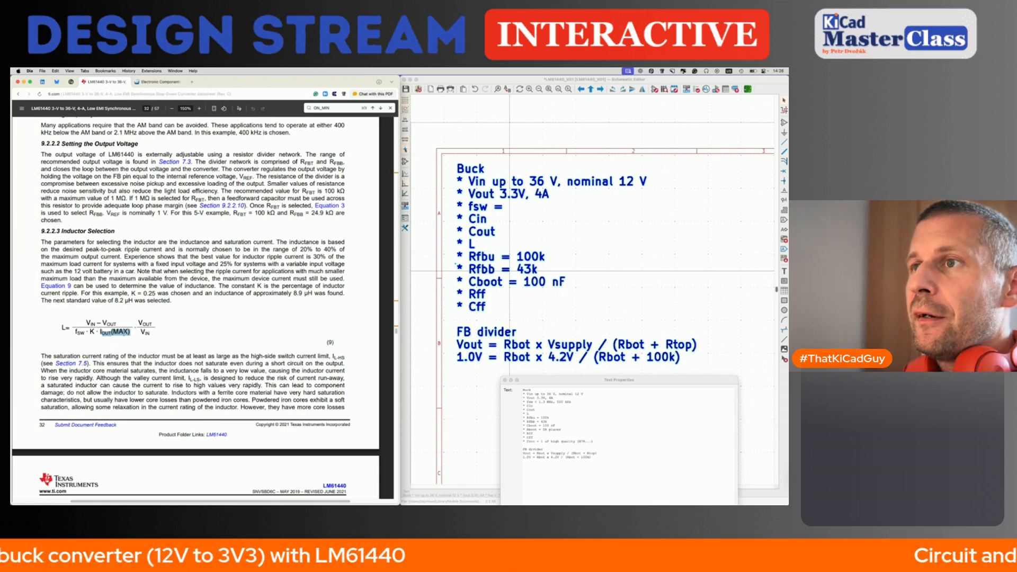
click(163, 329)
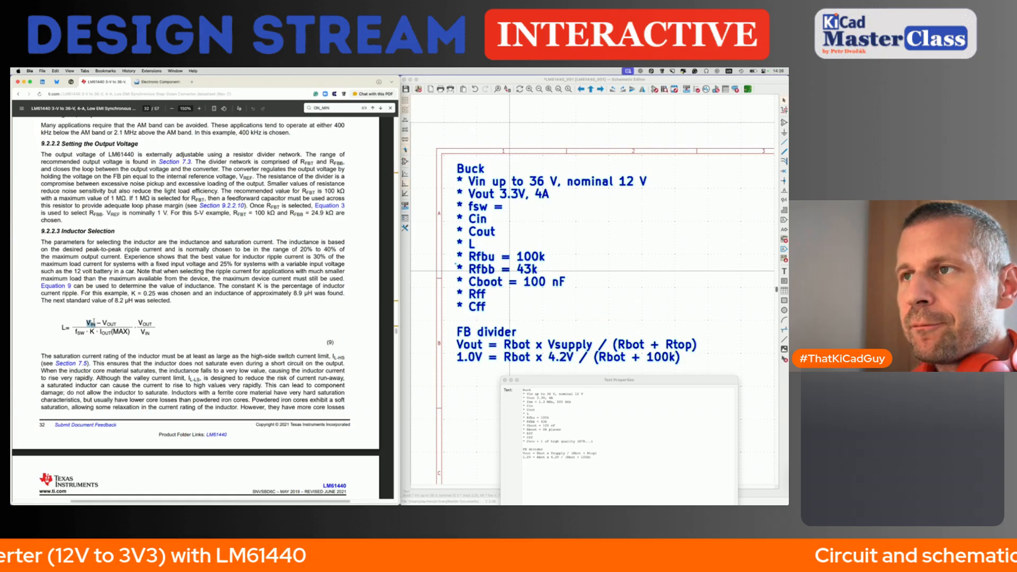
drag(101, 323, 115, 321)
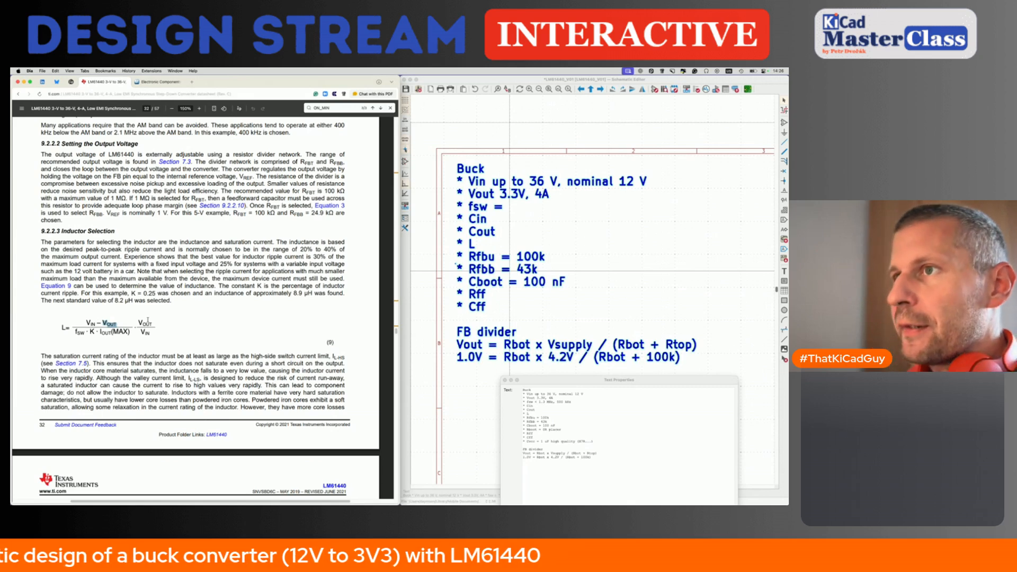
- Set L = 4.7 uH in the Buck note, apply the text changes, and reopen the note for editing with its dialog clear of the values
click(546, 414)
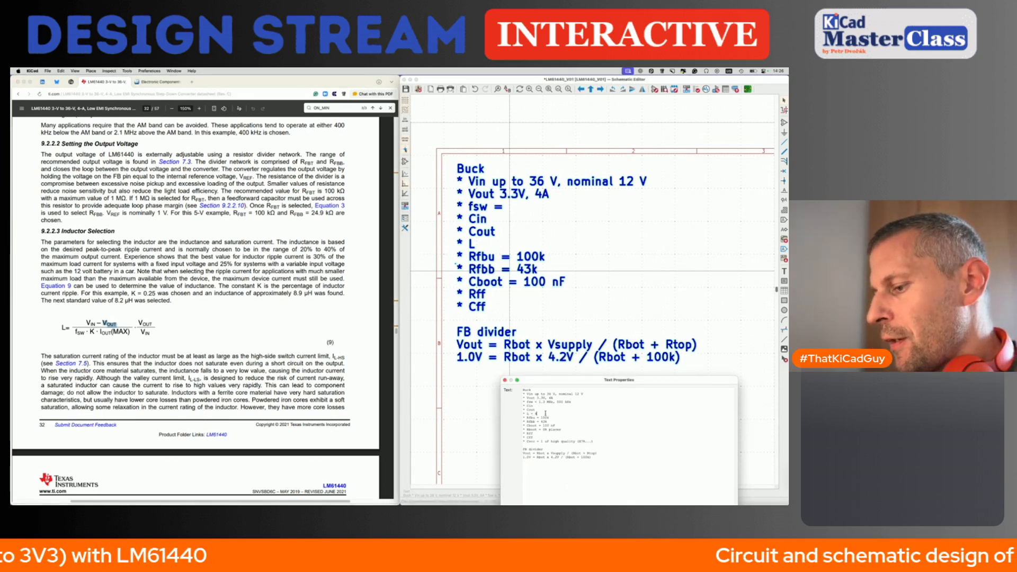
text(= 4.7 uH)
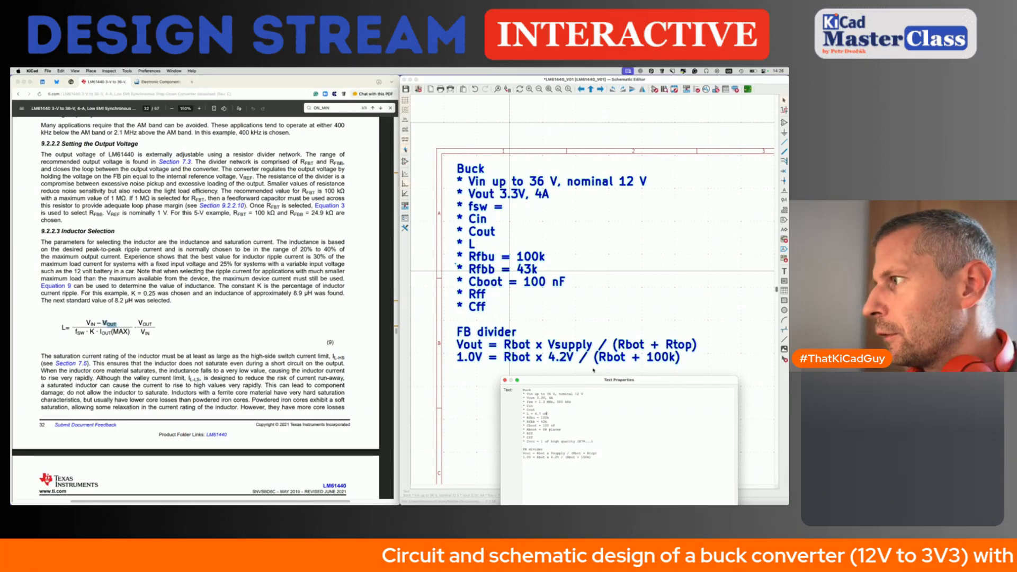
drag(593, 379, 590, 285)
click(716, 485)
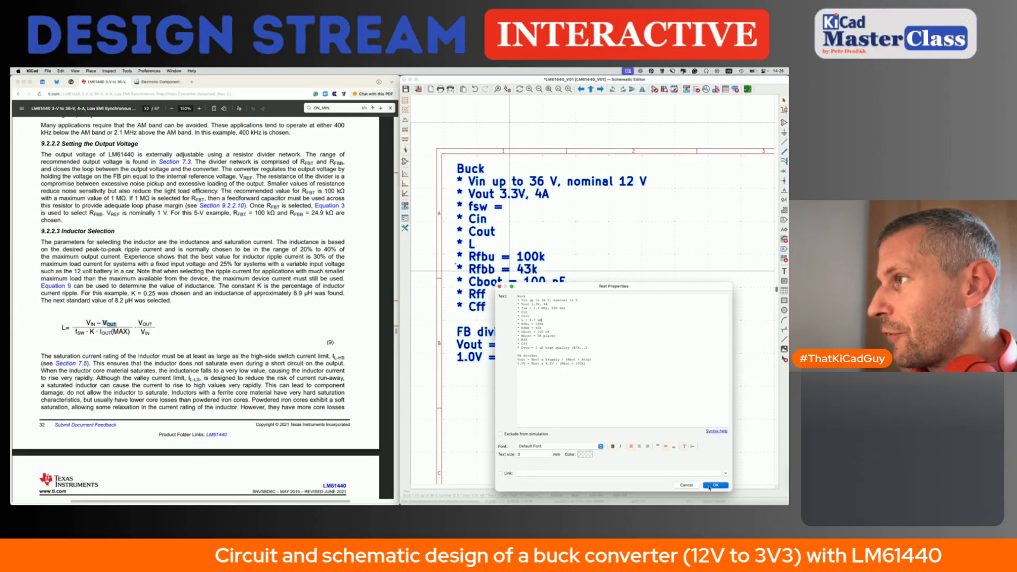
scroll(529, 233, up, 1)
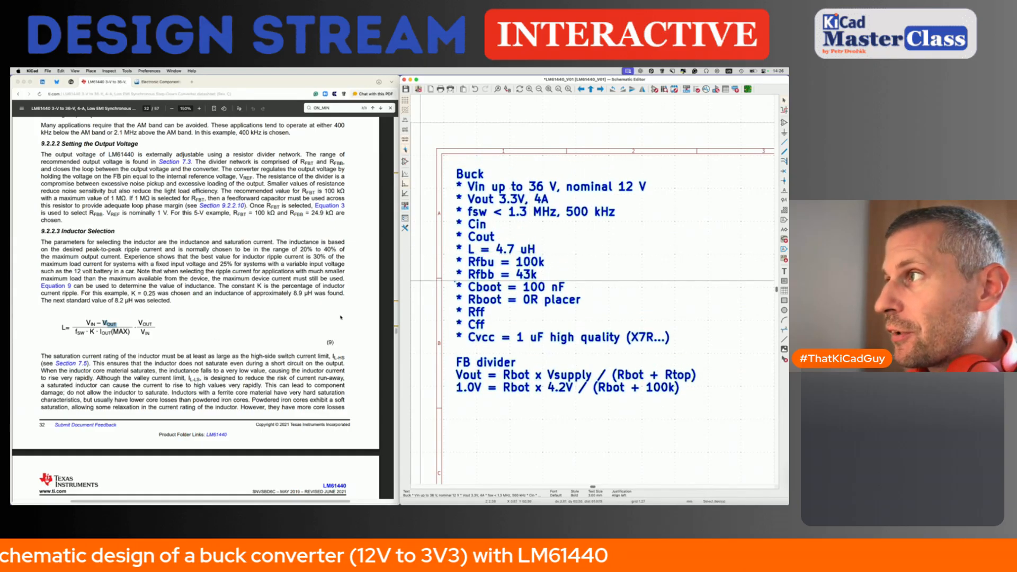
double_click(546, 255)
drag(556, 286, 608, 350)
- Examine the inductor saturation requirements and Equation 10 in the datasheet, and the example's ripple constant K above Equation 9
scroll(201, 336, down, 2)
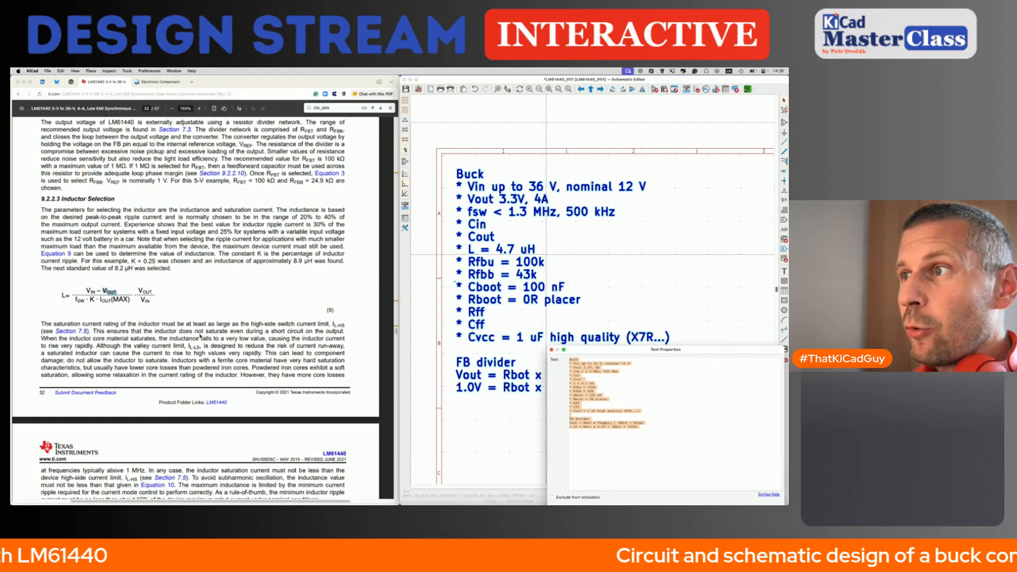
scroll(200, 336, down, 5)
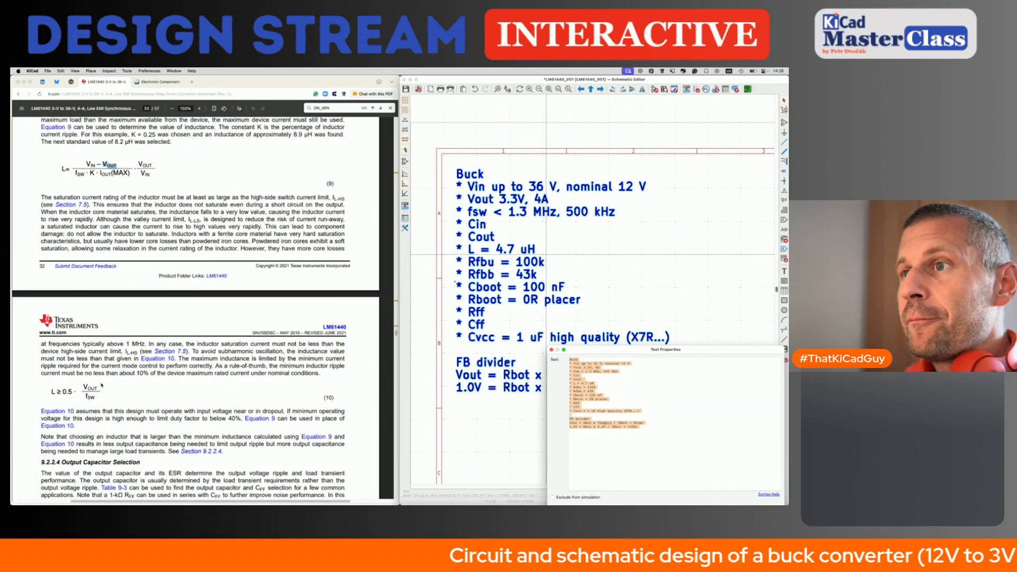
scroll(138, 255, up, 2)
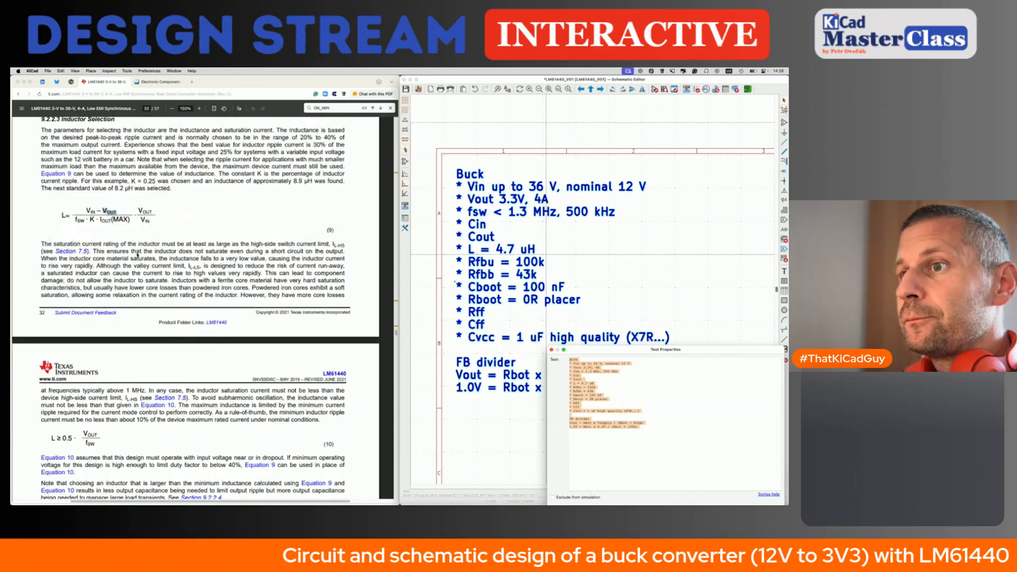
click(150, 181)
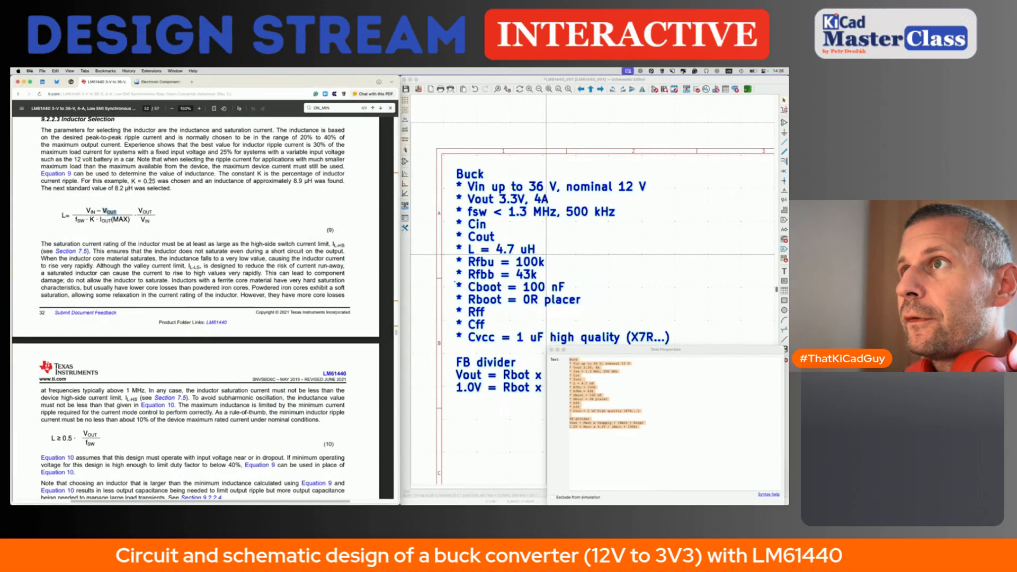
drag(157, 181, 130, 181)
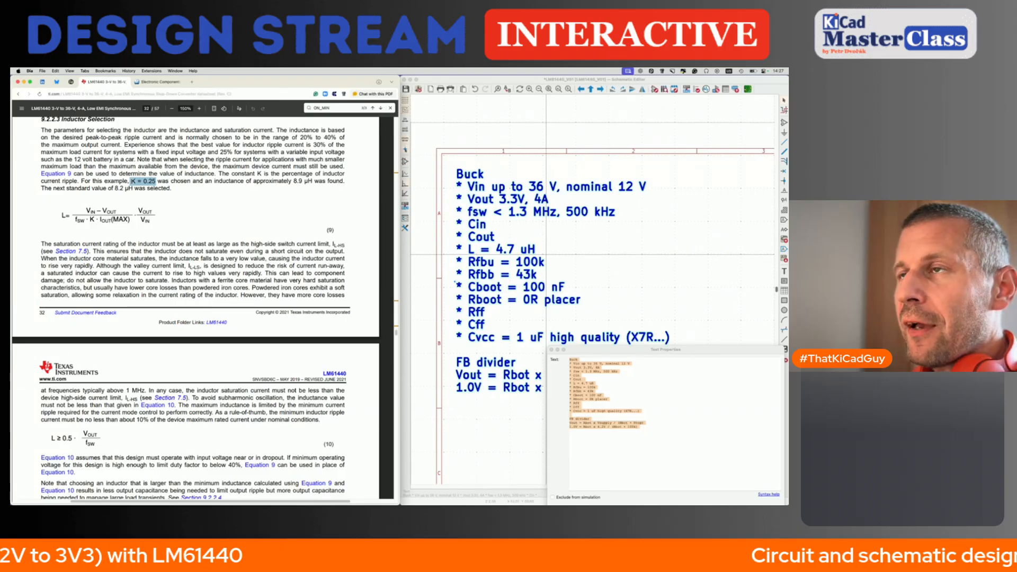
- Find the parameter references below Equation 8 and follow the RDS(ON)_HS(MAX) one to section 7.5, Electrical Characteristics
scroll(186, 185, up, 5)
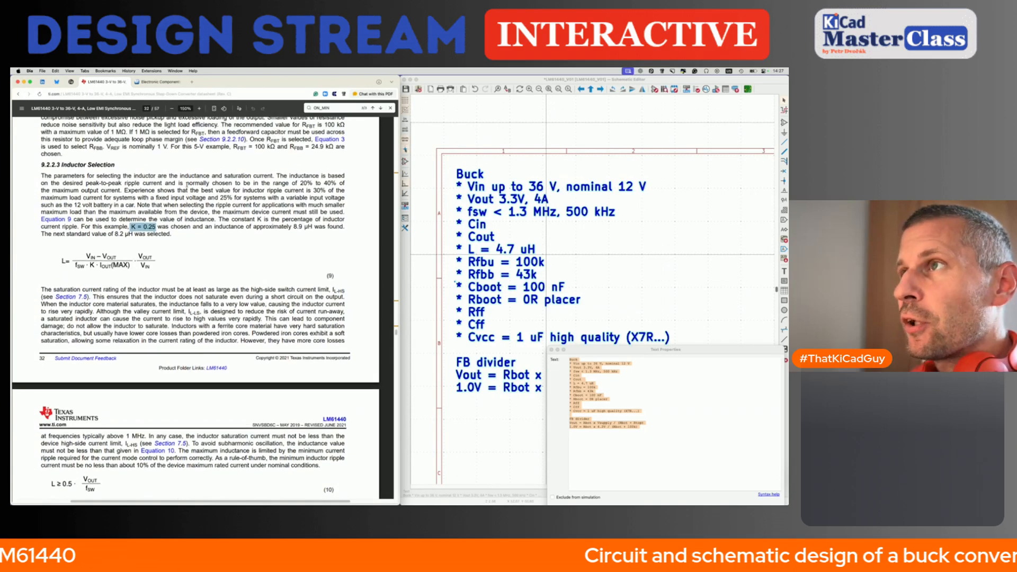
scroll(187, 185, up, 15)
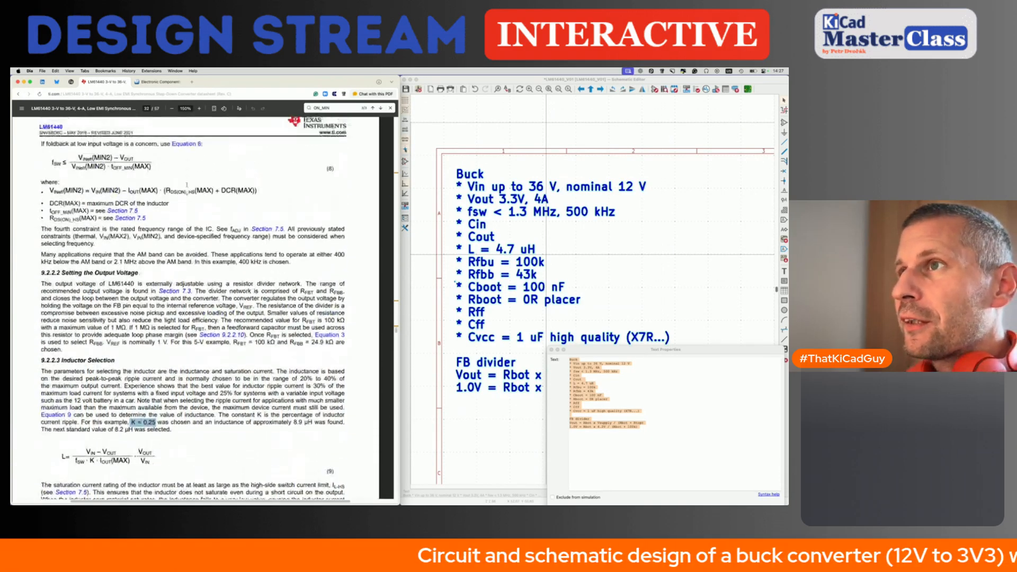
scroll(187, 186, up, 20)
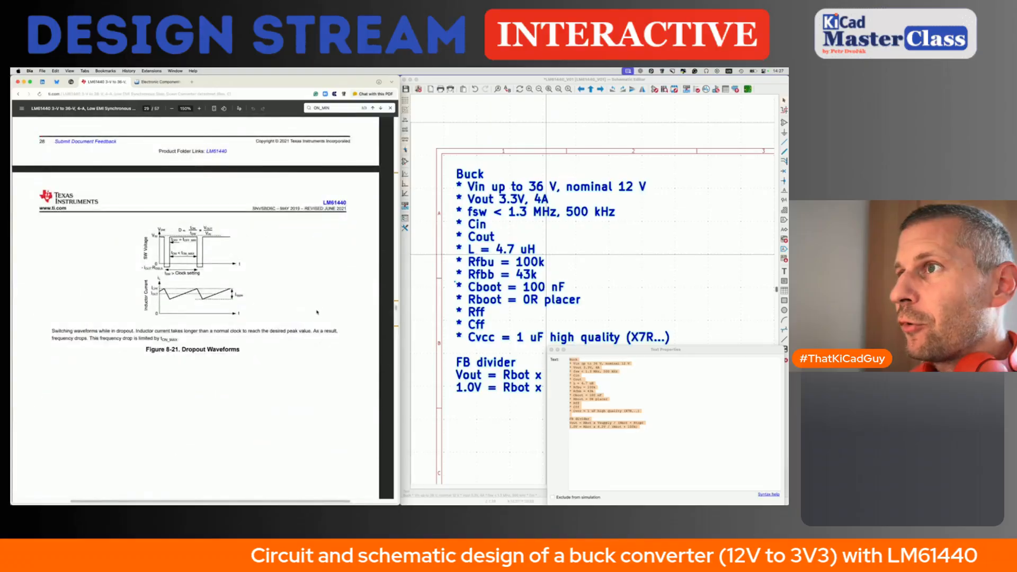
scroll(315, 303, down, 18)
scroll(315, 321, down, 4)
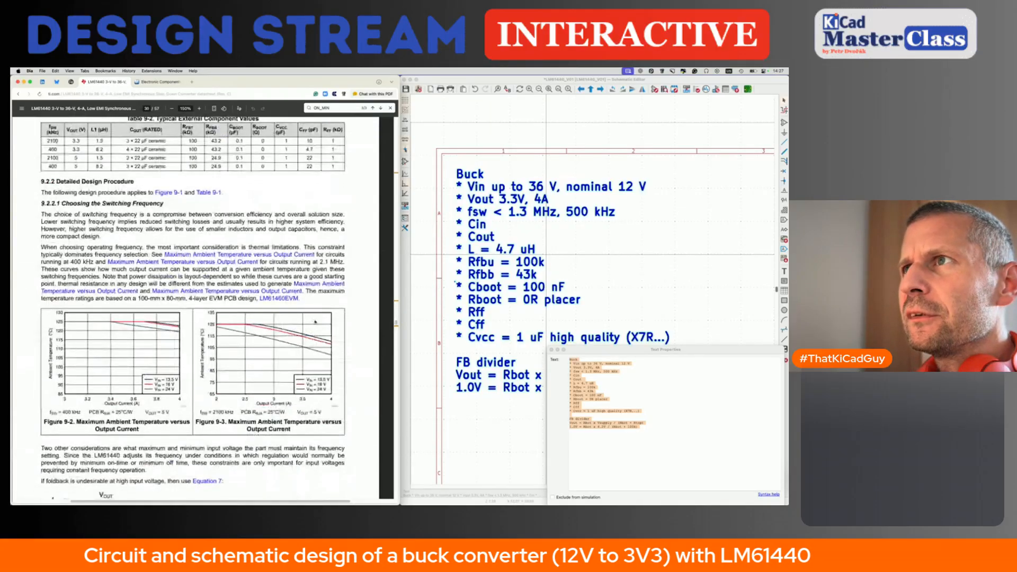
scroll(316, 321, down, 15)
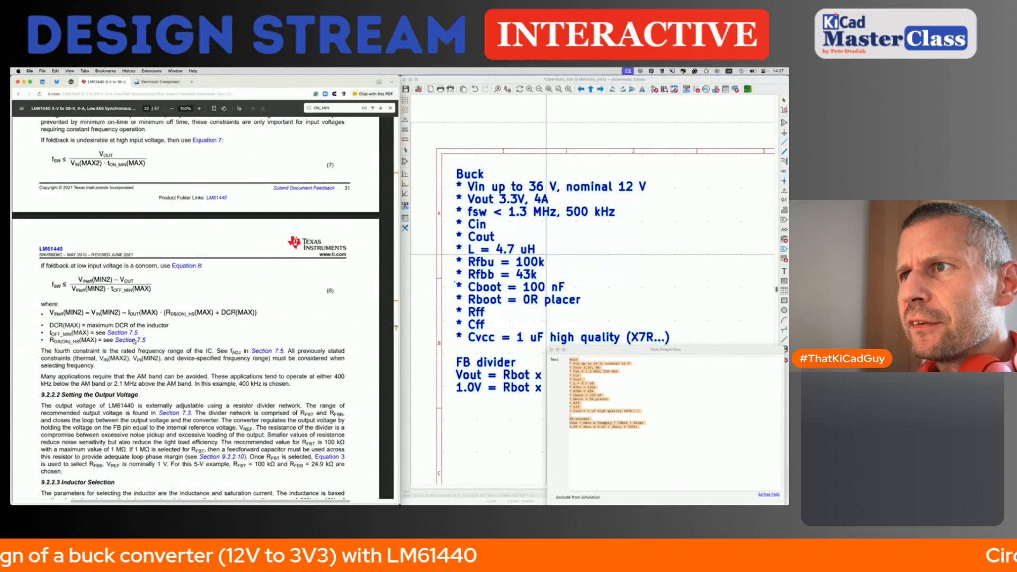
click(134, 339)
scroll(124, 178, up, 1)
drag(39, 147, 136, 145)
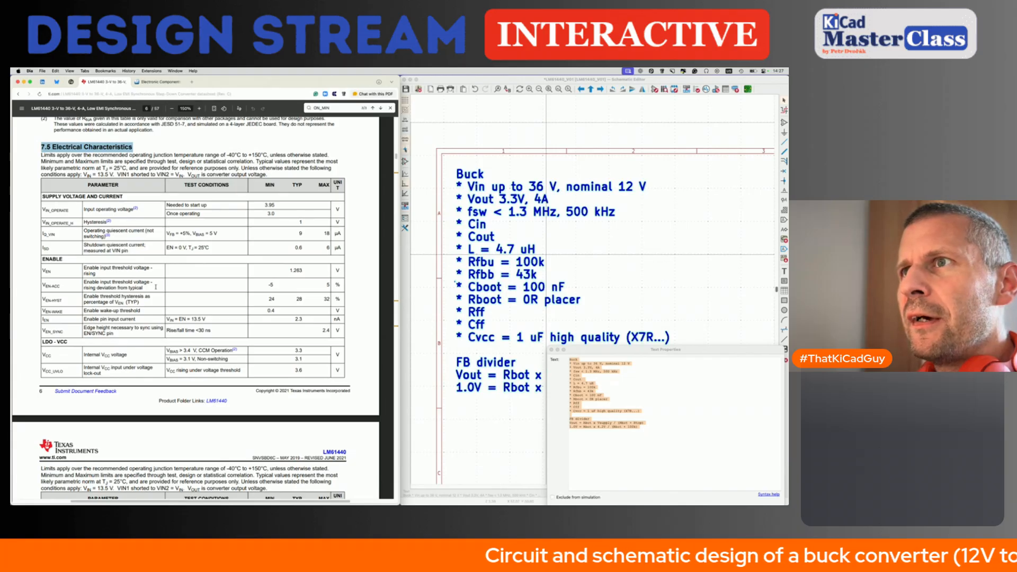
- Find the maximum high side switch current limit under Current Limits in section 7.5, Electrical Characteristics
scroll(156, 286, down, 4)
scroll(156, 286, down, 3)
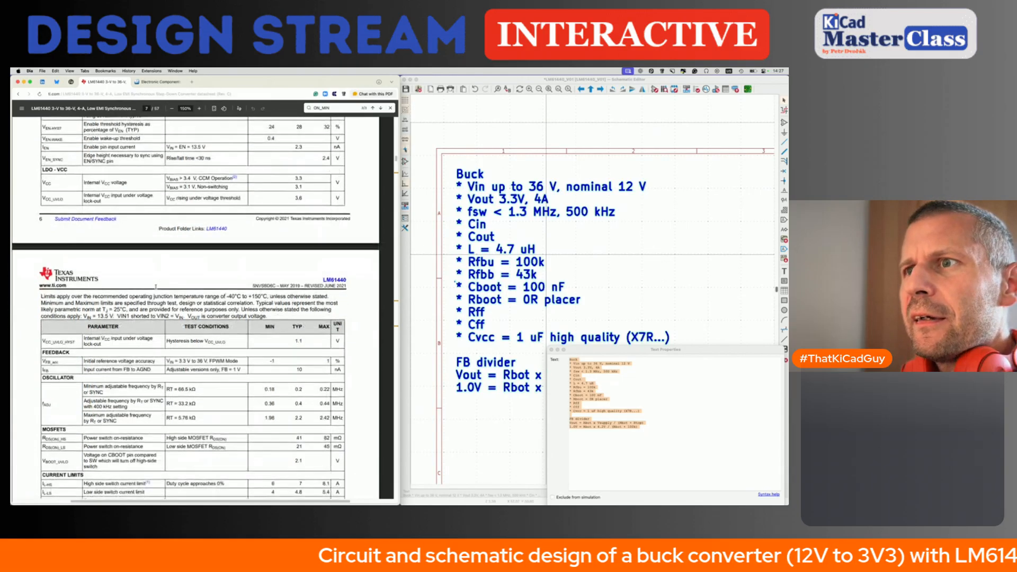
scroll(156, 286, down, 5)
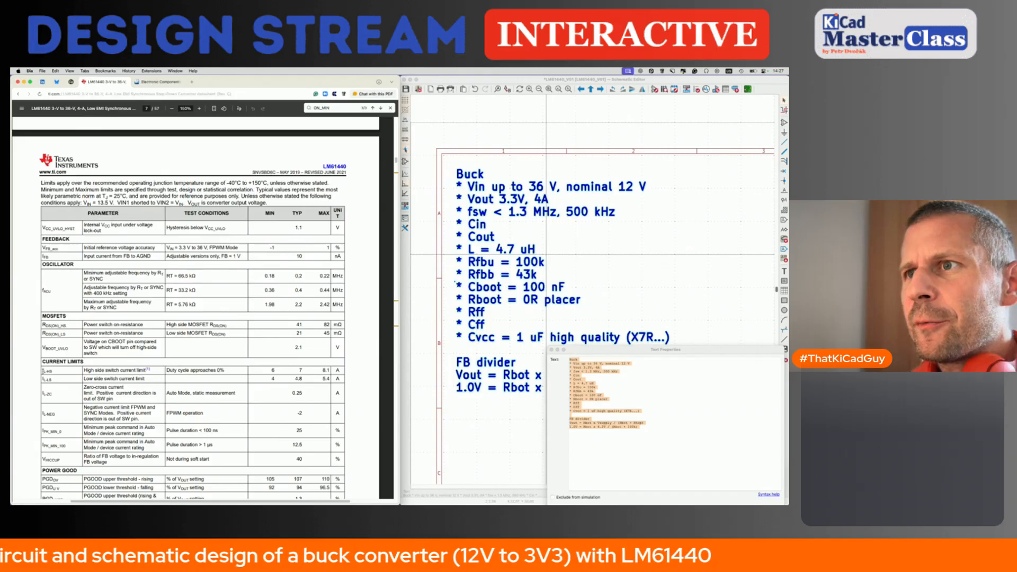
drag(84, 370, 147, 370)
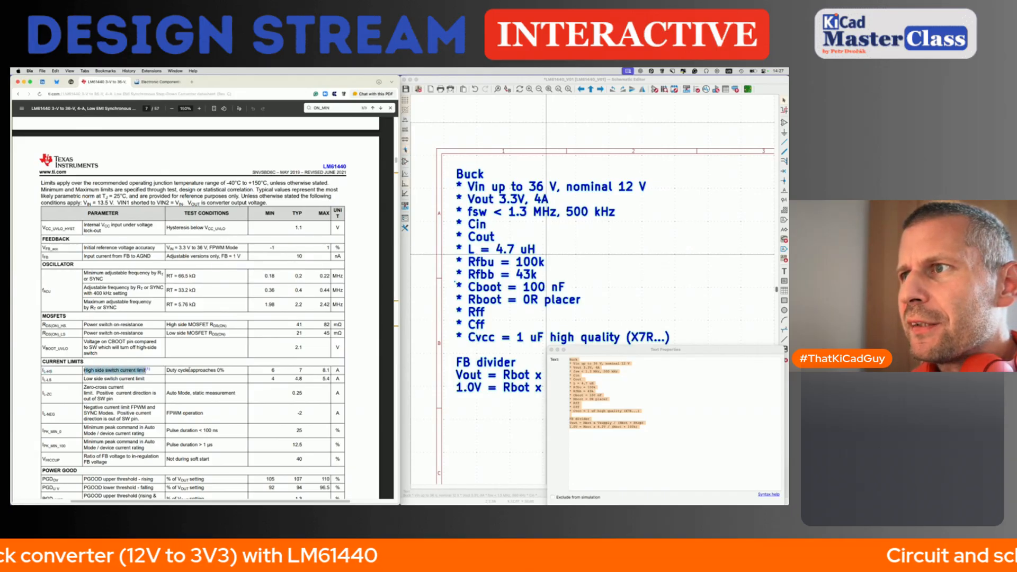
drag(321, 370, 330, 370)
scroll(332, 380, down, 5)
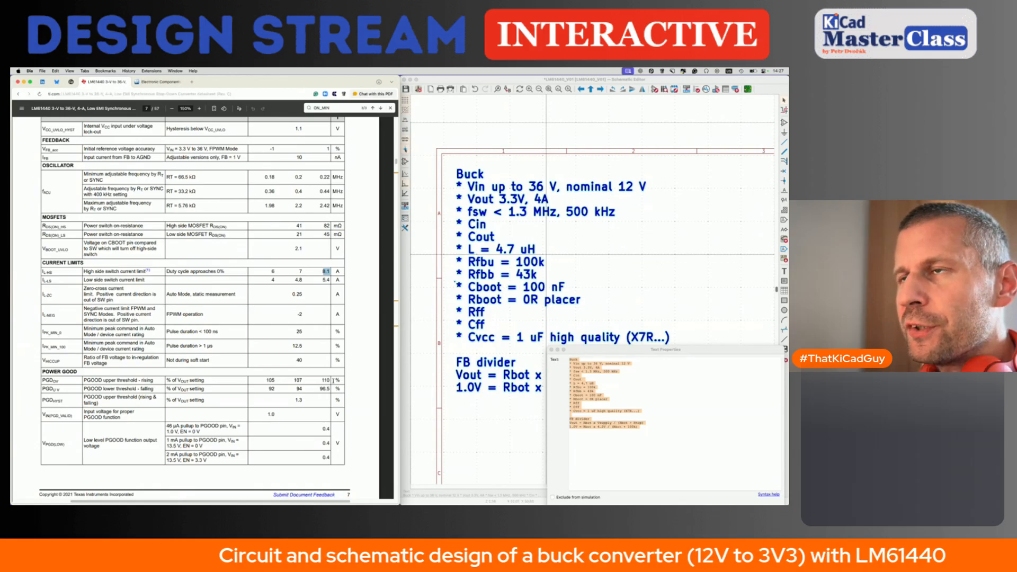
- Read footnote (1) on the high side switch current limit below the Electrical Characteristics tables and return to the Current Limits rows
scroll(333, 380, down, 2)
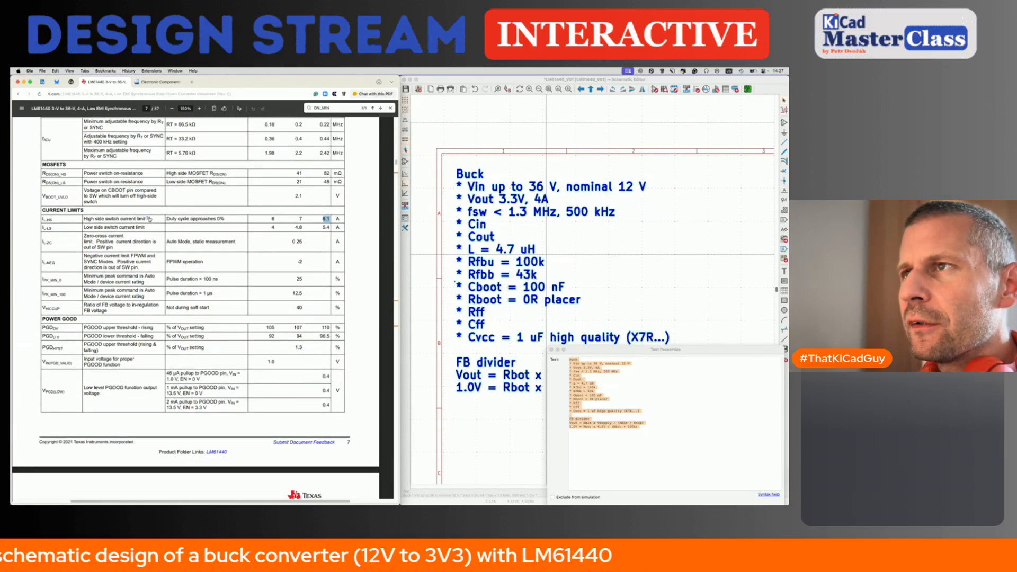
scroll(149, 219, down, 10)
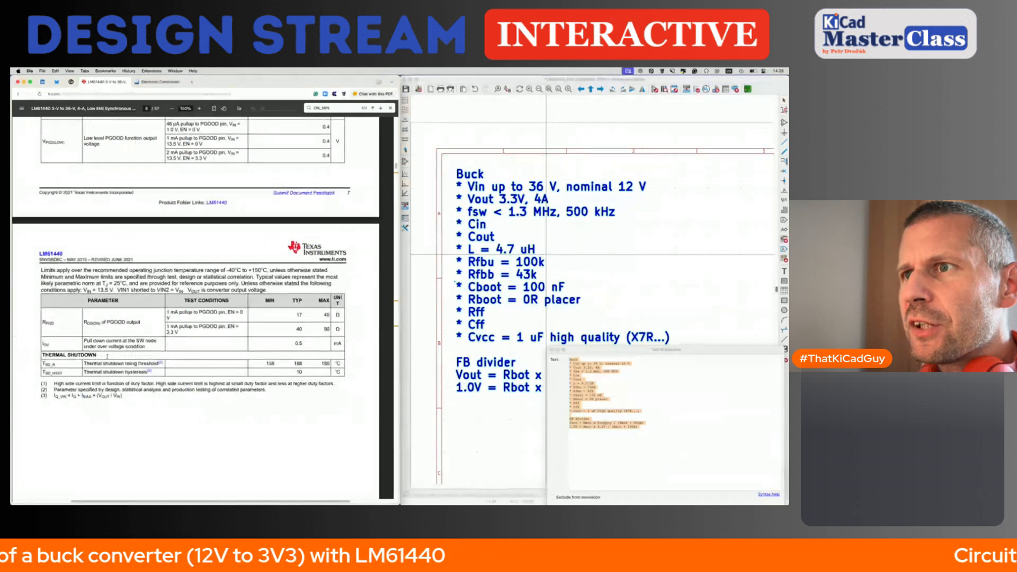
drag(68, 383, 340, 385)
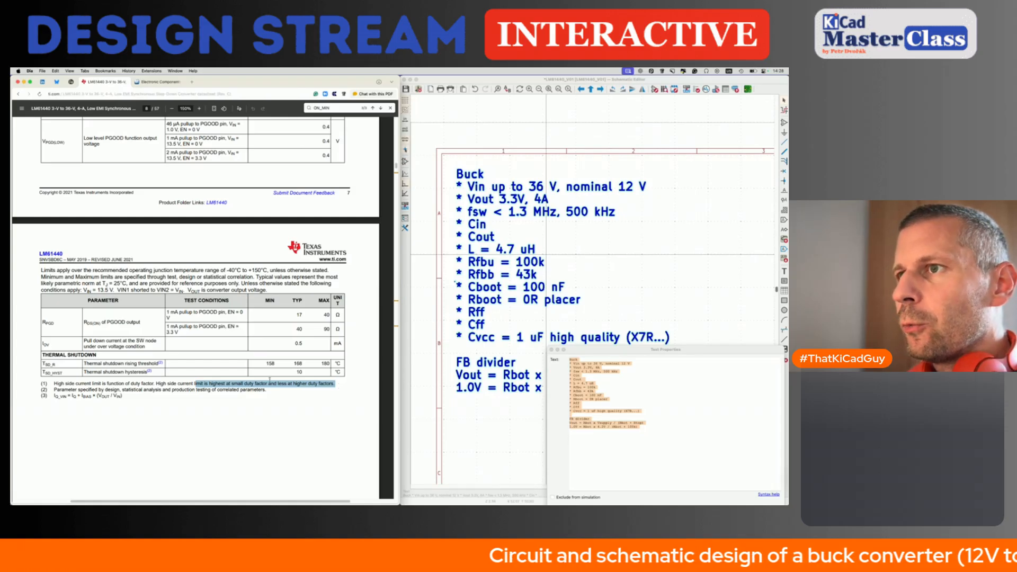
drag(54, 383, 320, 384)
scroll(320, 385, up, 3)
scroll(313, 360, up, 9)
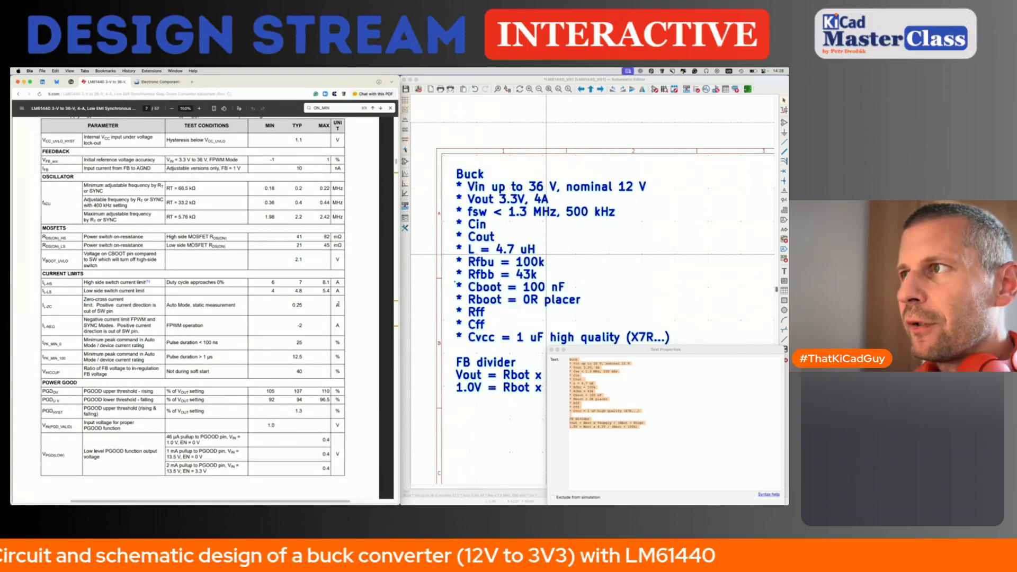
- Add "Isat > 8A" after L = 4.7 uH in the Buck note, based on the high side current limit, and apply the text changes
drag(322, 282, 330, 282)
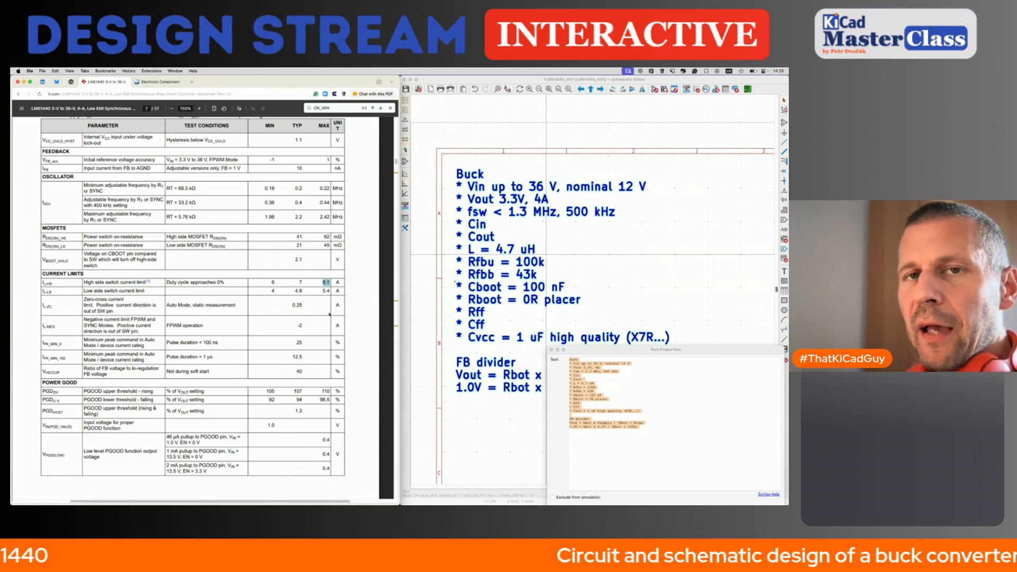
click(670, 373)
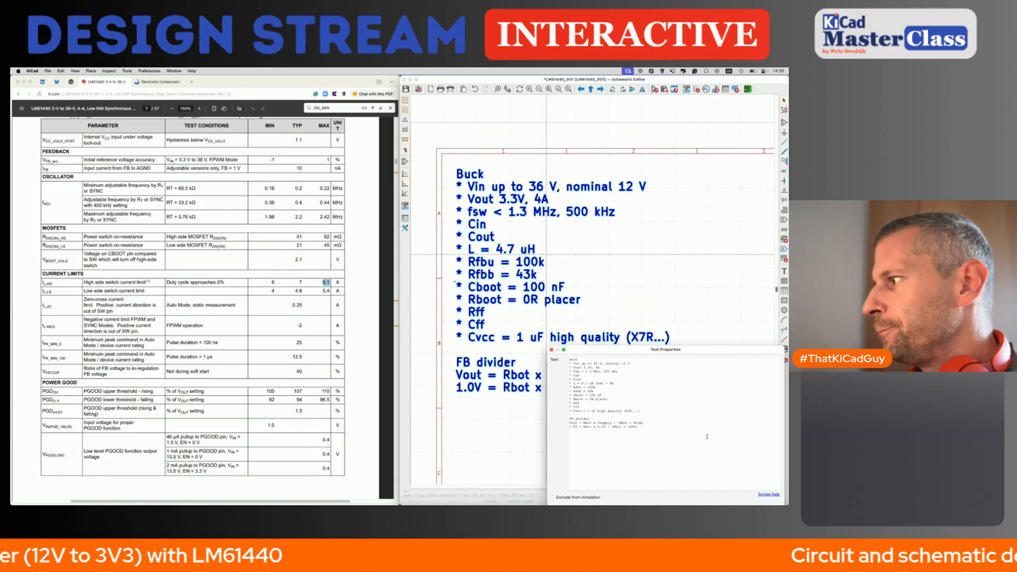
click(754, 495)
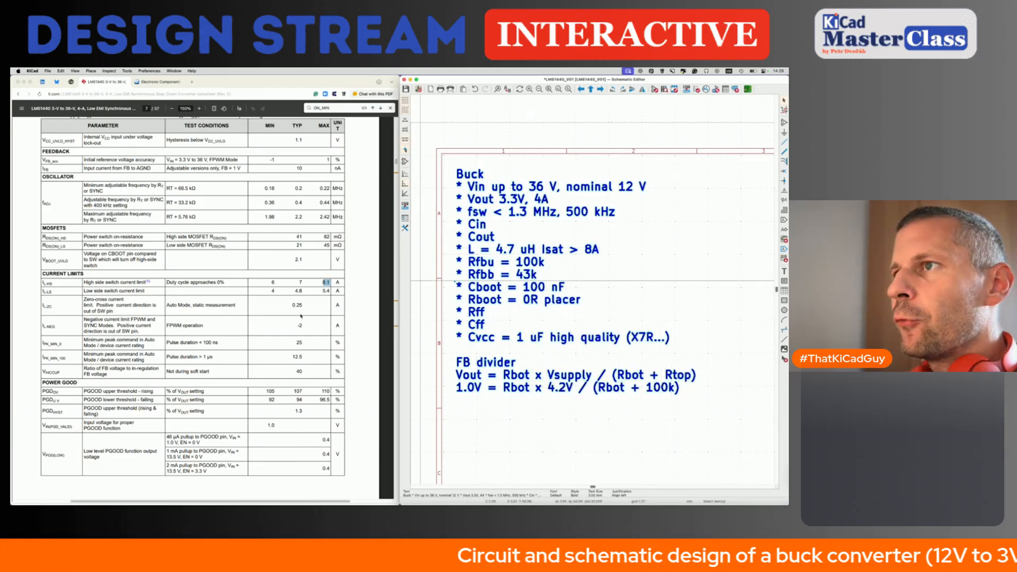
- Go back to the inductor design section of the datasheet and continue to section 9.2.2.4, Output Capacitor Selection
click(338, 307)
scroll(318, 313, up, 20)
scroll(295, 318, up, 10)
click(342, 416)
scroll(341, 416, down, 15)
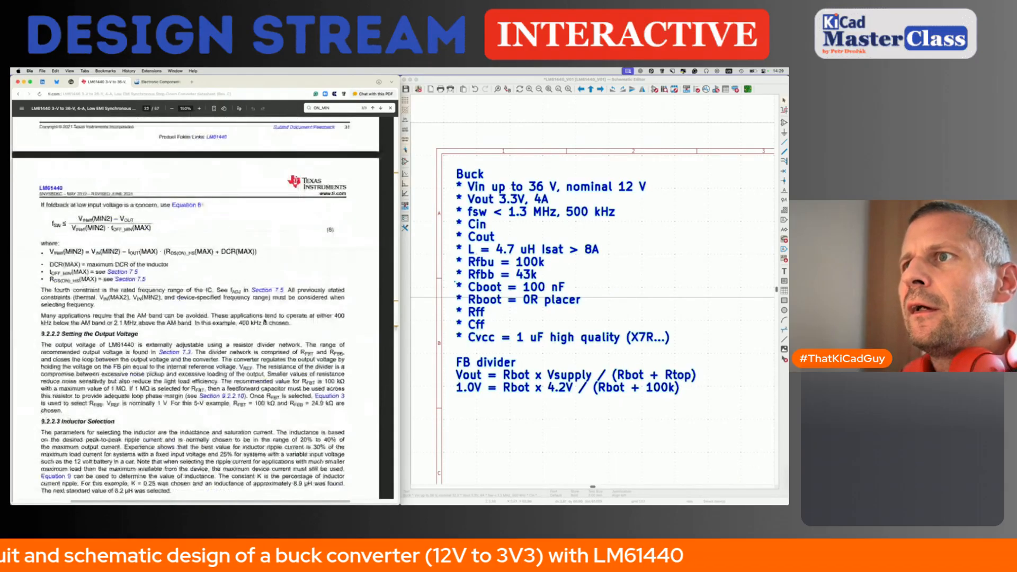
scroll(265, 322, down, 2)
scroll(265, 321, down, 10)
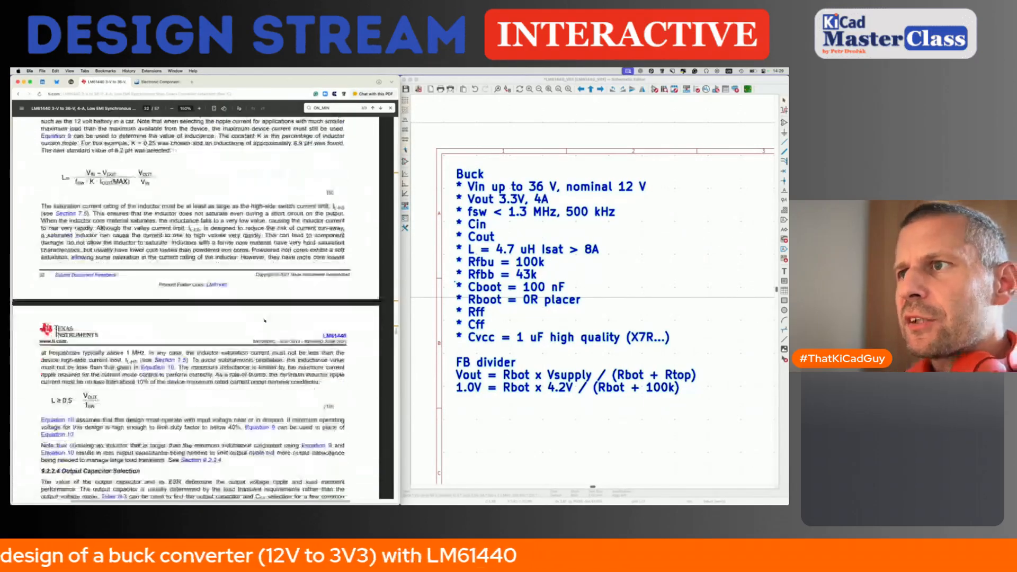
scroll(265, 320, down, 6)
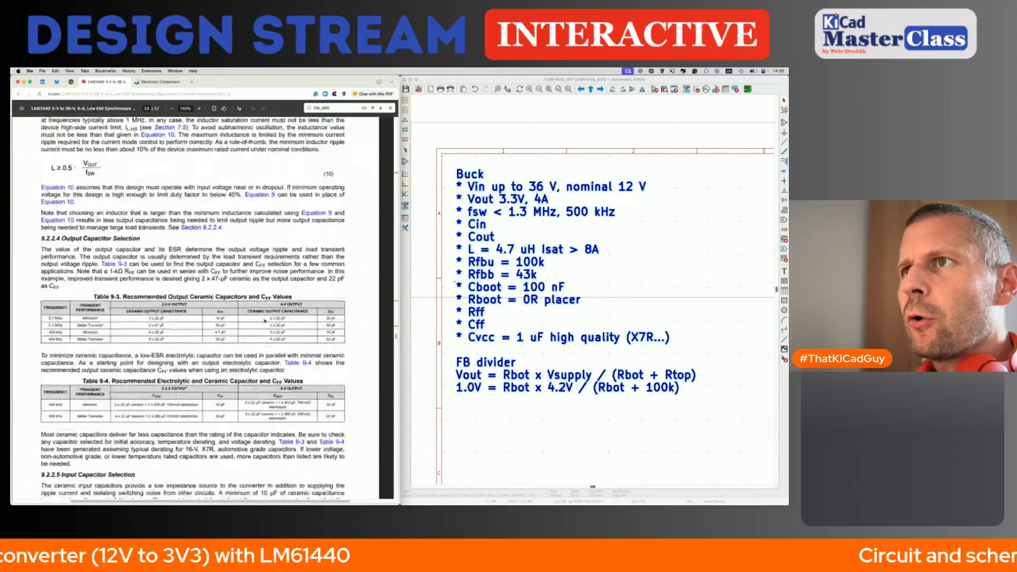
drag(60, 238, 140, 237)
scroll(151, 343, down, 2)
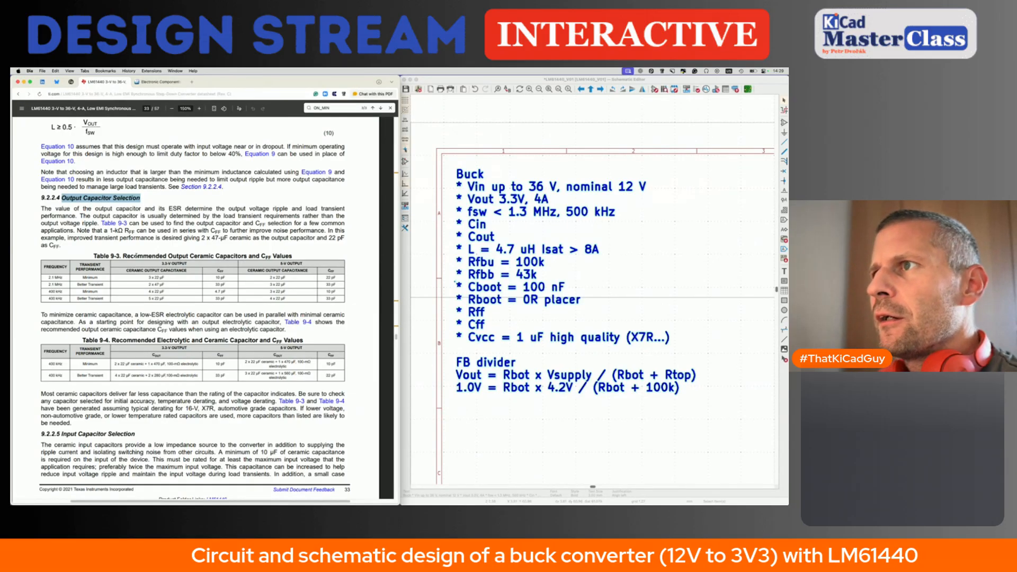
- Compare the 3.3-V output capacitances for each frequency and transient performance in Table 9-3, and check Table 9-4's electrolytic alternative
drag(190, 256, 247, 256)
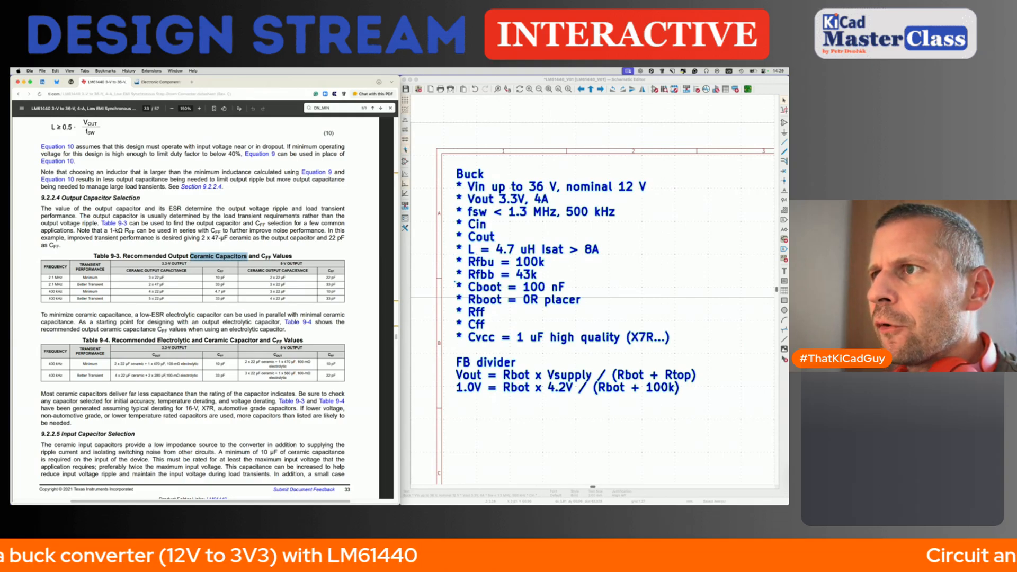
drag(153, 340, 261, 340)
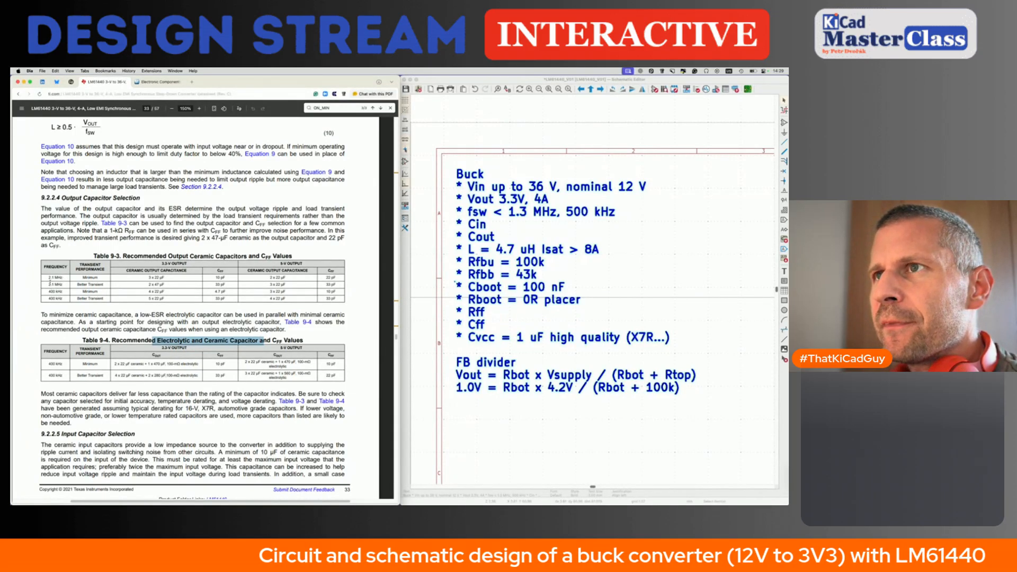
drag(47, 276, 66, 277)
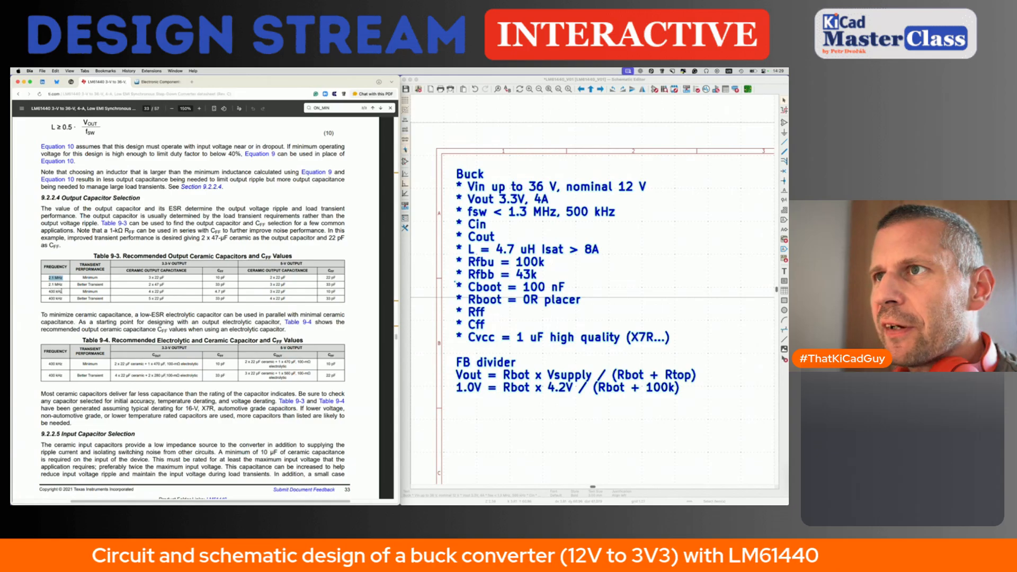
drag(80, 278, 105, 286)
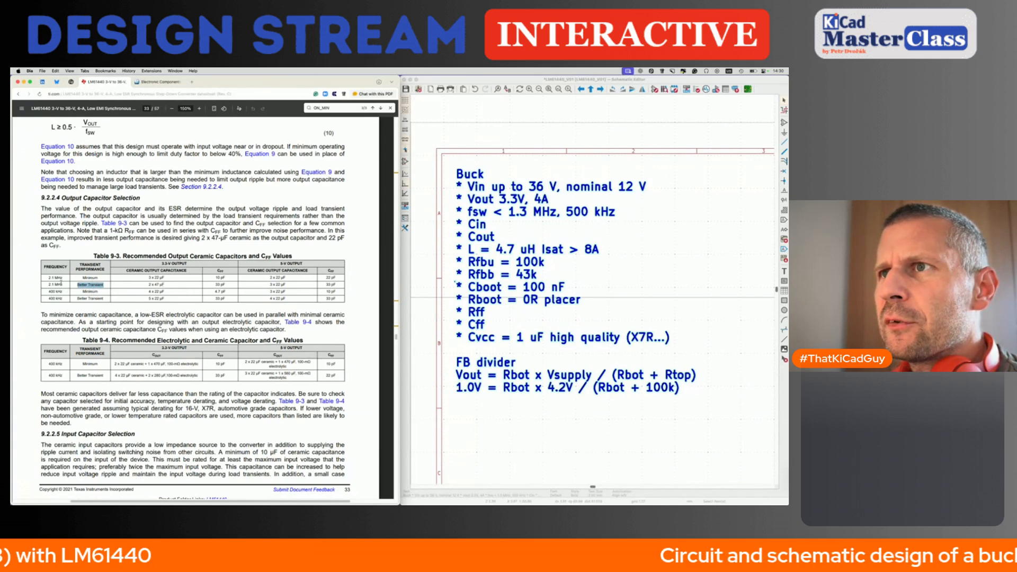
drag(149, 285, 164, 285)
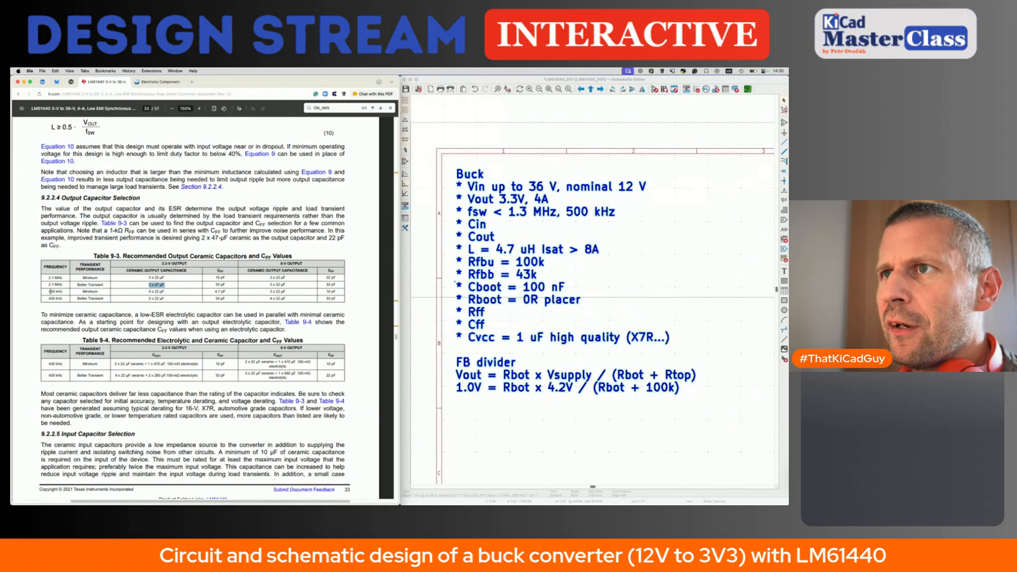
drag(47, 292, 64, 291)
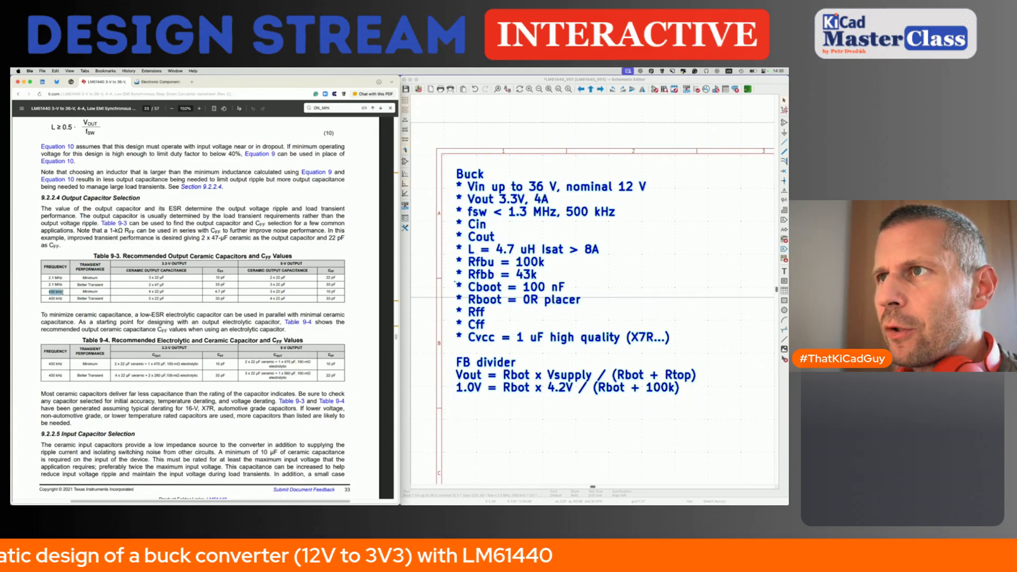
drag(149, 292, 164, 291)
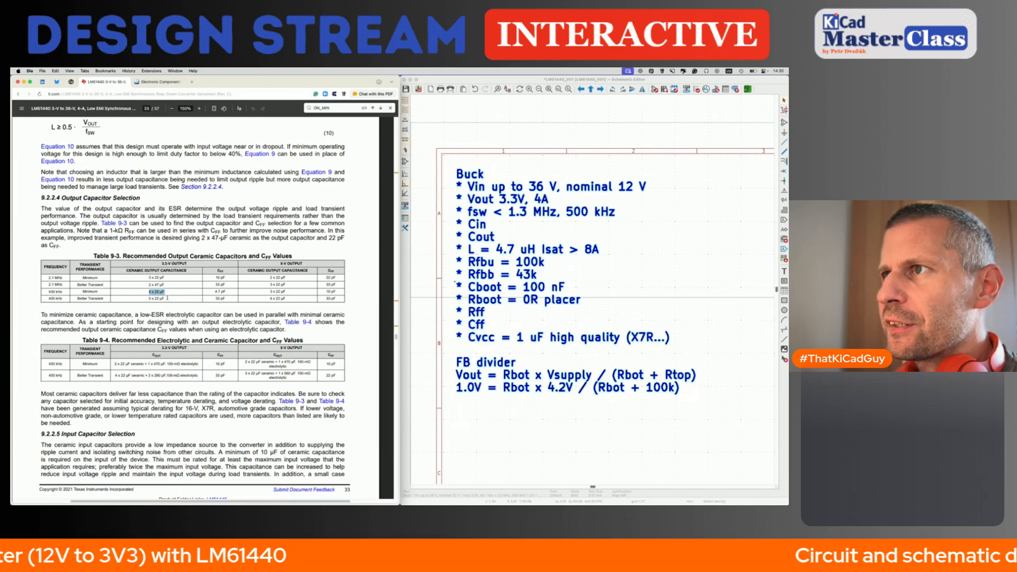
scroll(237, 293, down, 10)
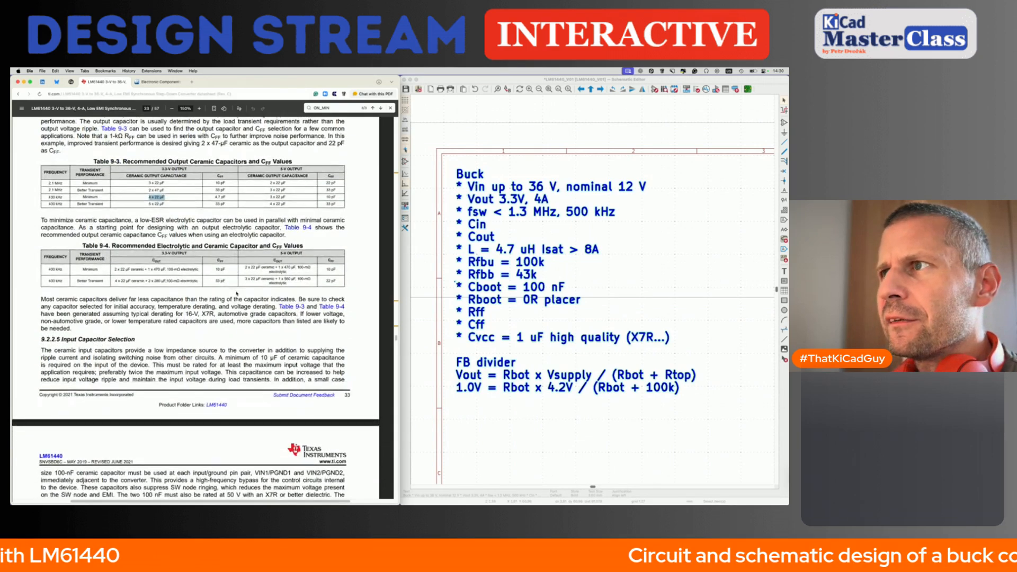
scroll(237, 293, up, 10)
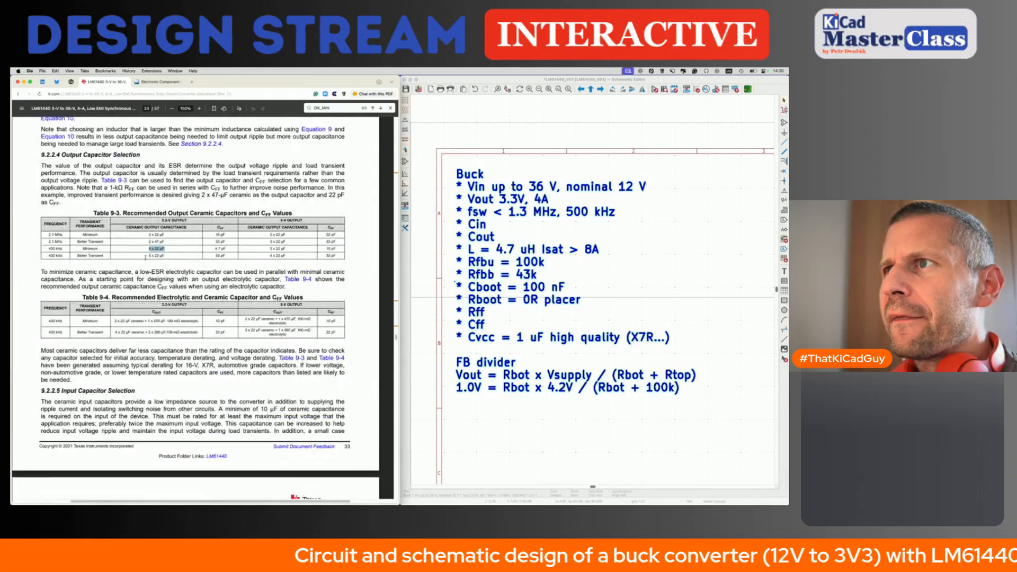
drag(149, 256, 164, 256)
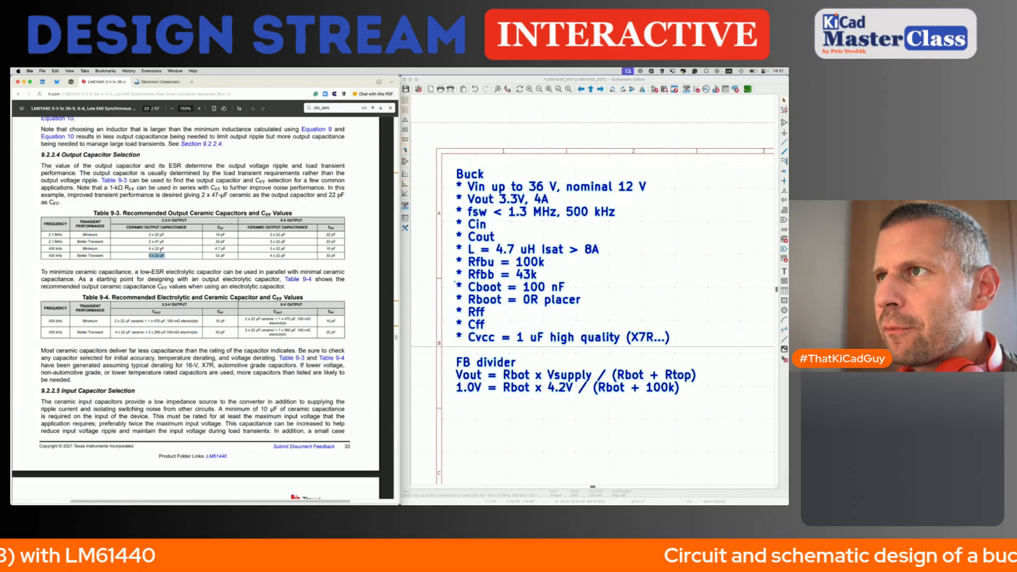
- Open the Buck note for editing and enter "5x 22 uF 35V+ X7R" as the Cout value
click(677, 288)
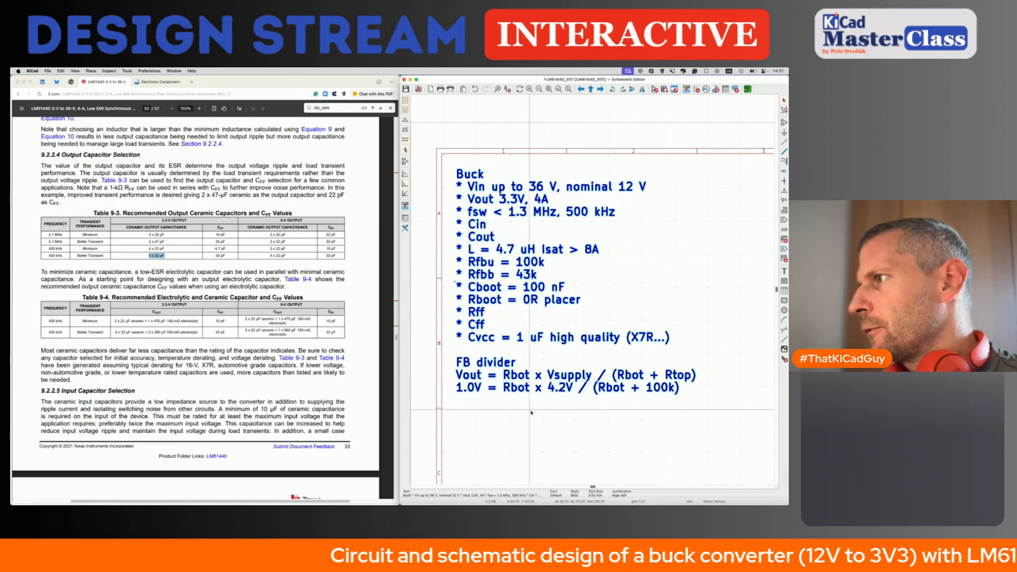
double_click(539, 379)
click(565, 350)
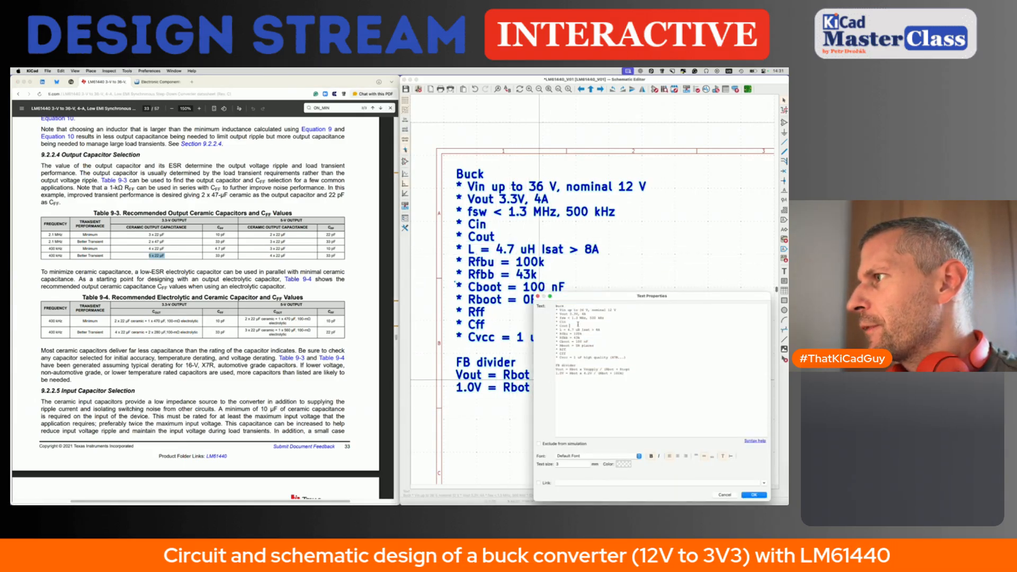
text(uF 35V+ X7R)
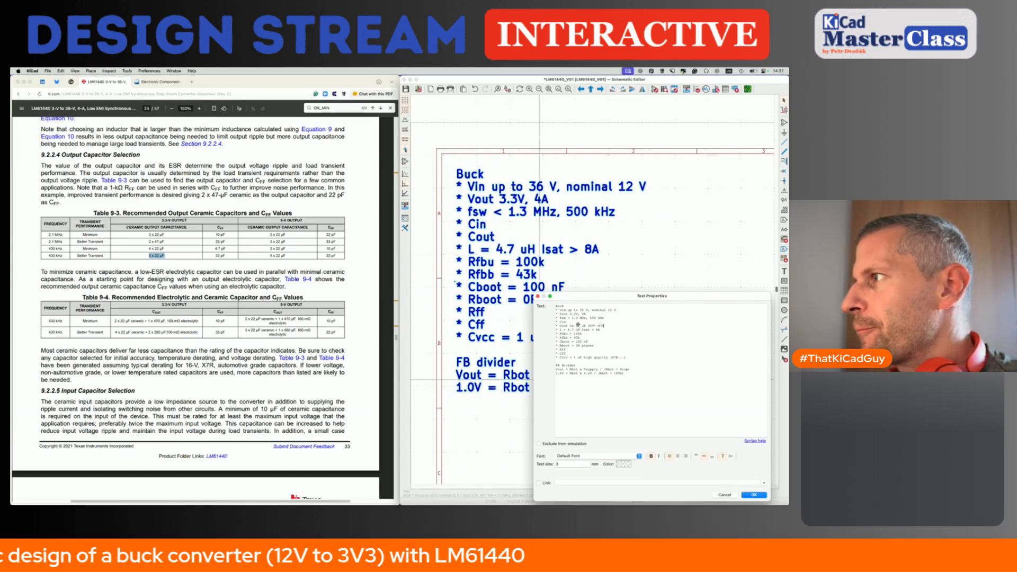
- Examine section 9.2.2.5, Input Capacitor Selection, for the ceramic capacitor requirements and Equation 11, and recheck the ceramic derating advice above it
scroll(206, 321, down, 3)
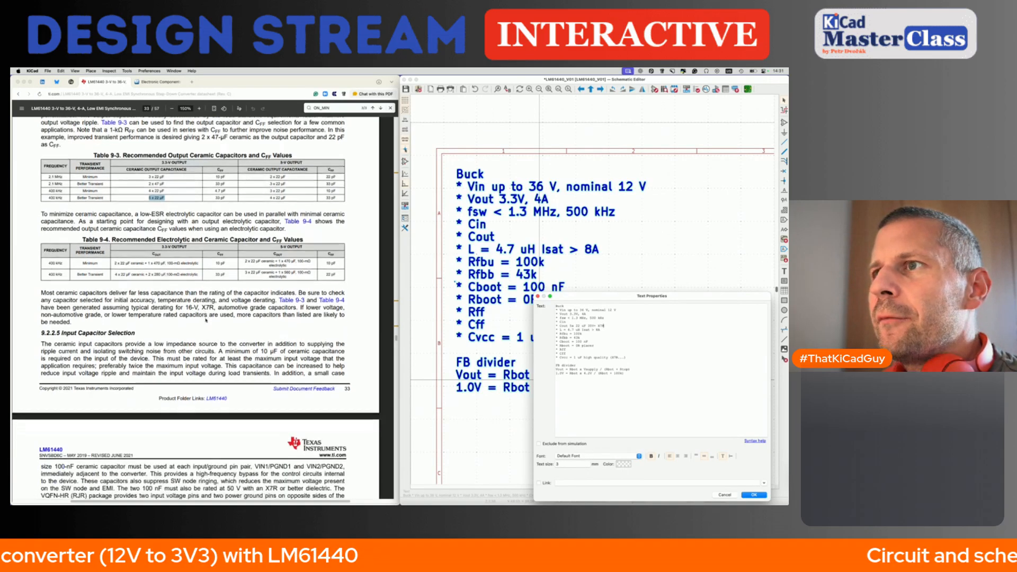
click(140, 312)
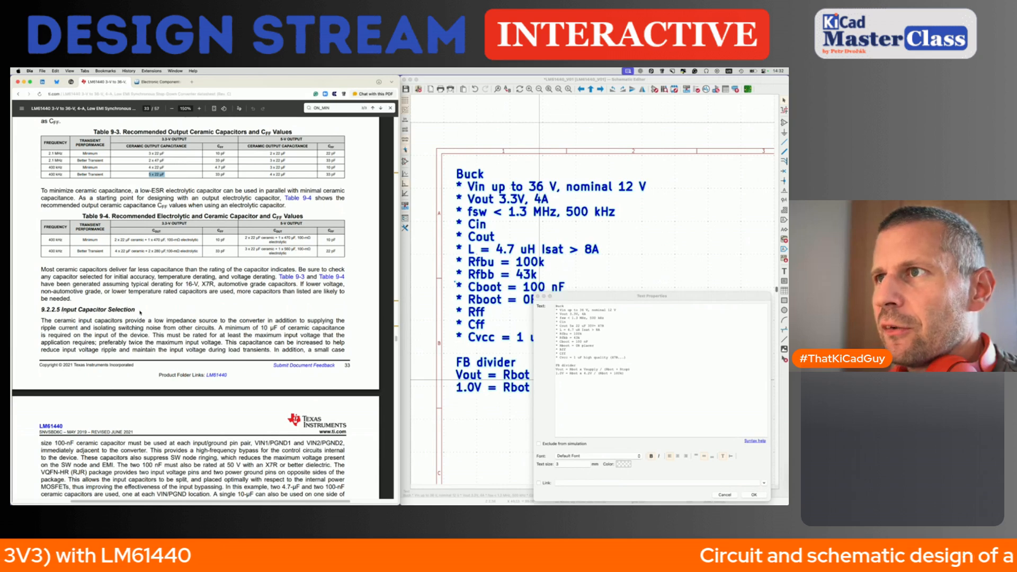
scroll(161, 334, down, 5)
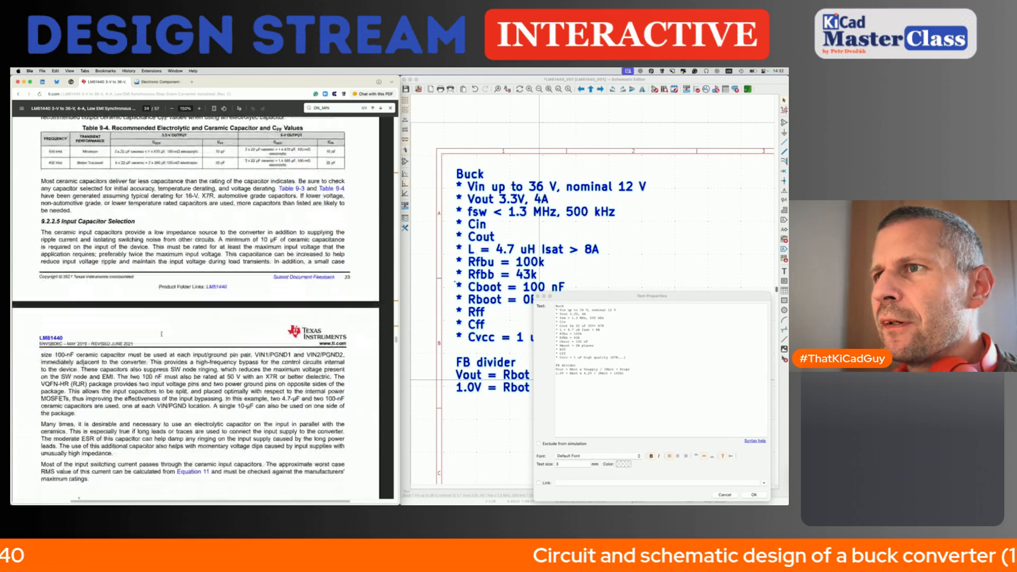
scroll(162, 335, down, 1)
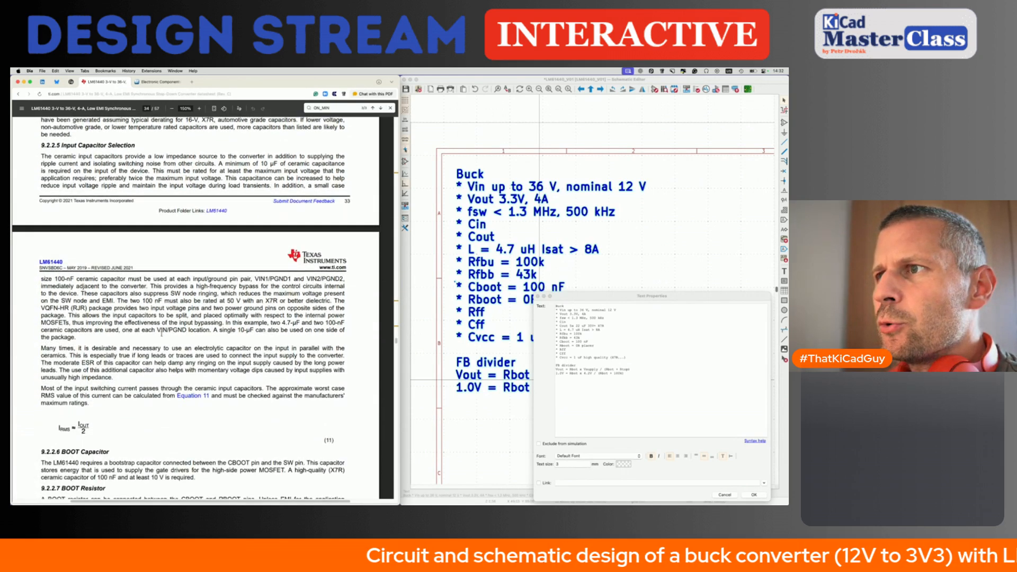
scroll(161, 335, up, 1)
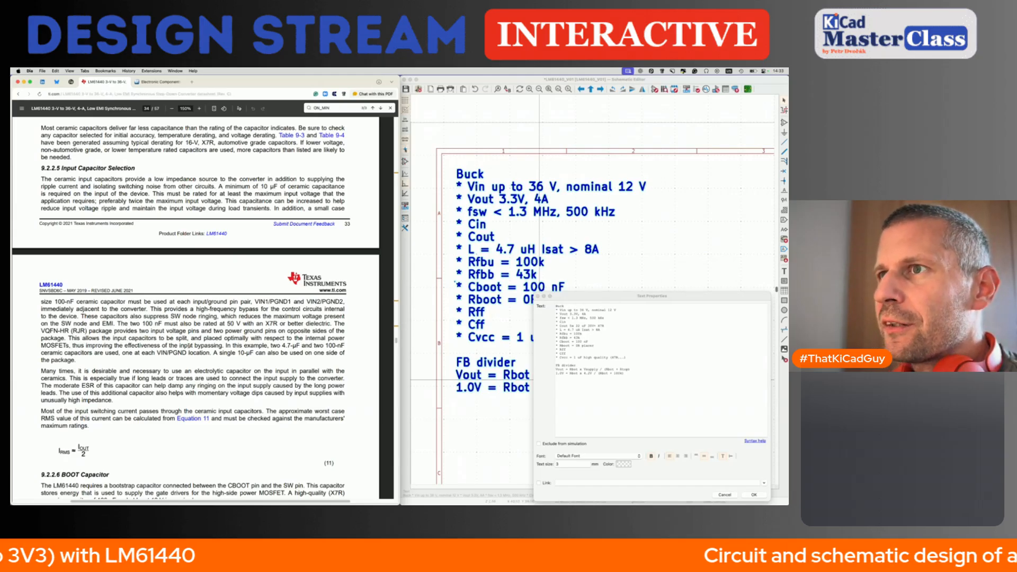
scroll(189, 345, up, 5)
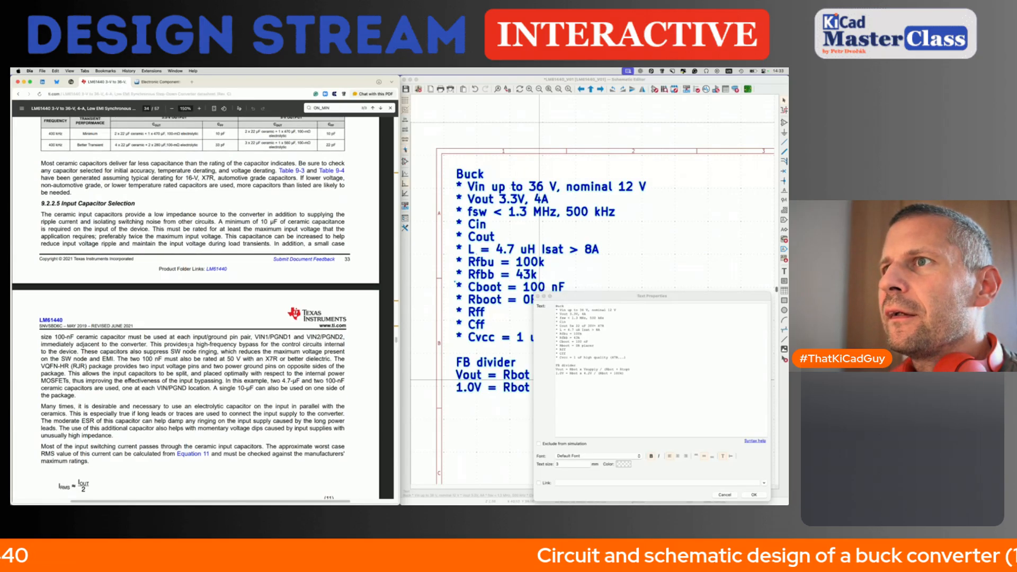
scroll(189, 345, up, 3)
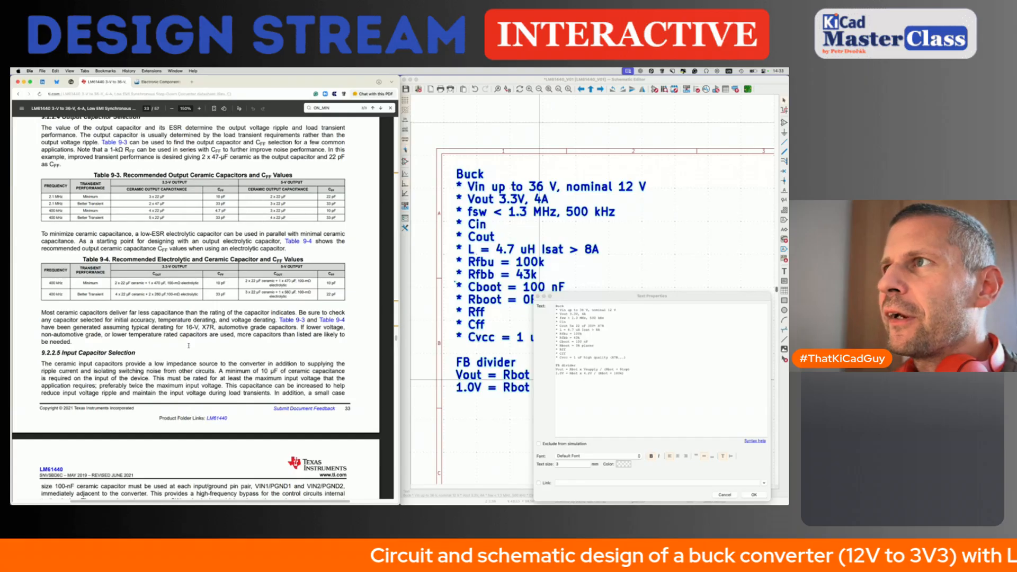
- Reread the input capacitor requirements in the datasheet, marking the minimum 10 µF ceramic capacitance, and continue past Equation 11
scroll(189, 346, down, 10)
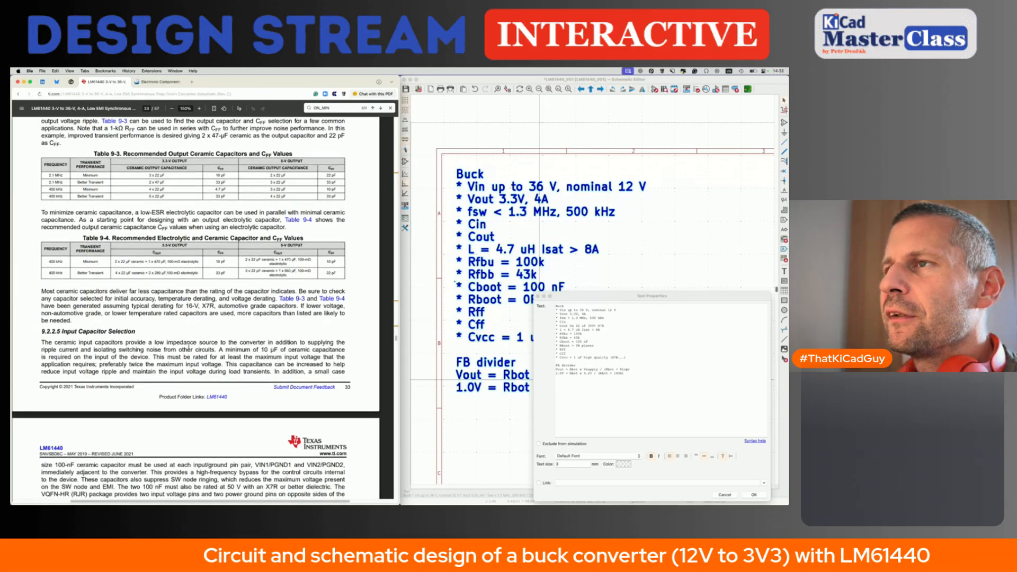
scroll(189, 345, down, 8)
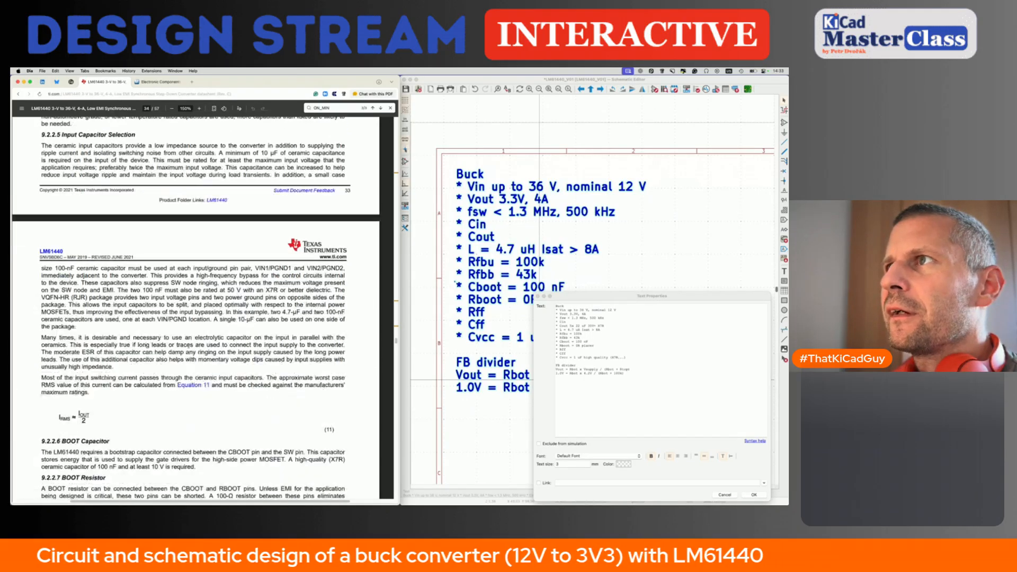
scroll(188, 346, up, 7)
scroll(220, 175, up, 1)
drag(219, 173, 278, 173)
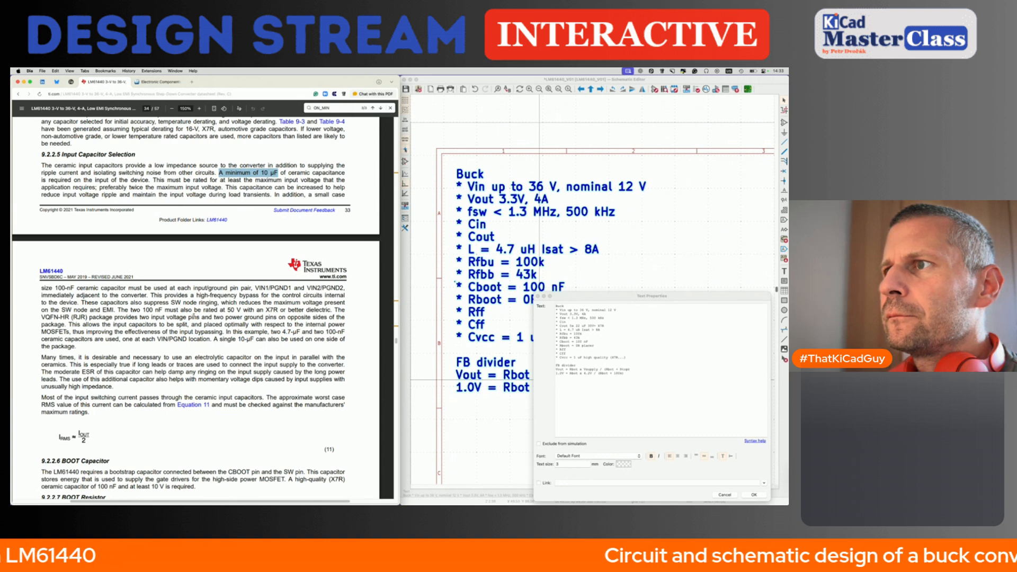
scroll(206, 392, down, 4)
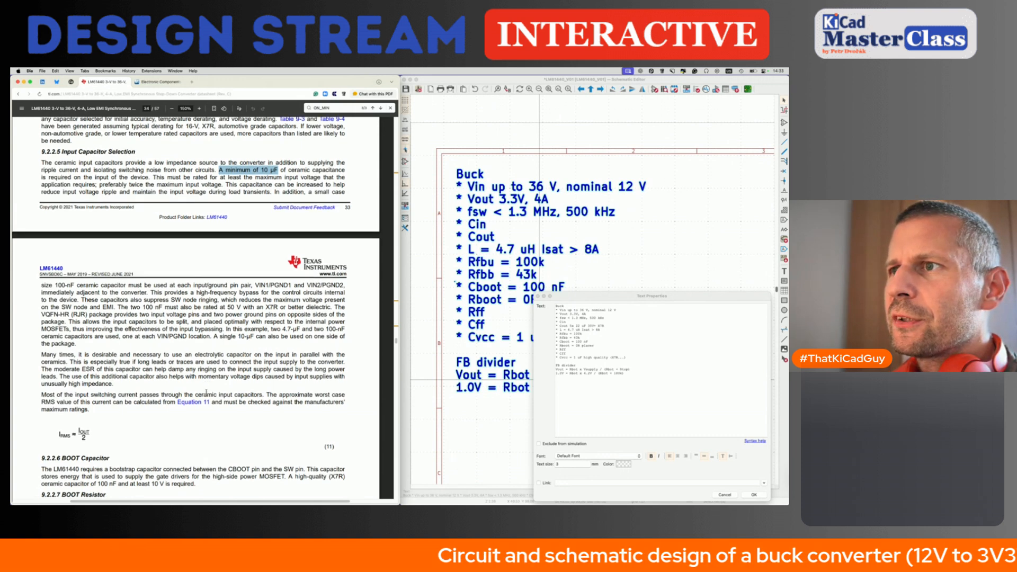
scroll(206, 392, down, 5)
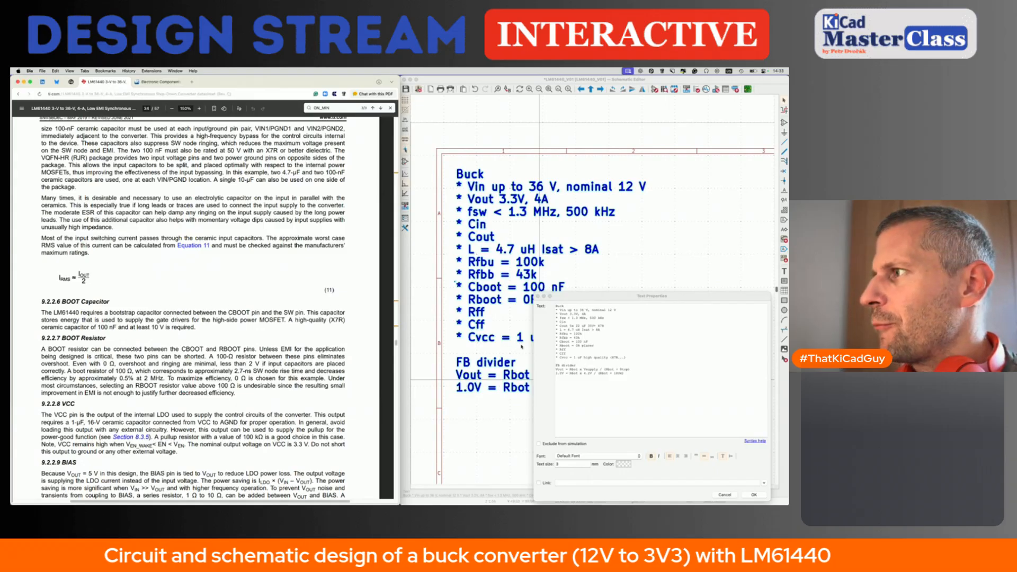
- Enter "2x 22uF 50V+ X7R" for Cin in the Buck note and set the Cout voltage rating to 50V+
click(582, 350)
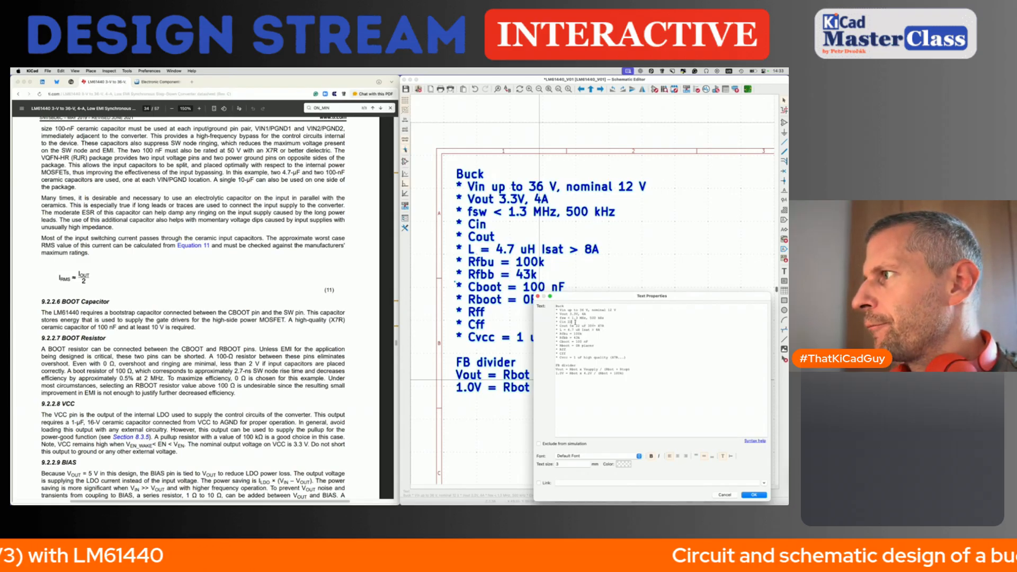
text(uF 50V+)
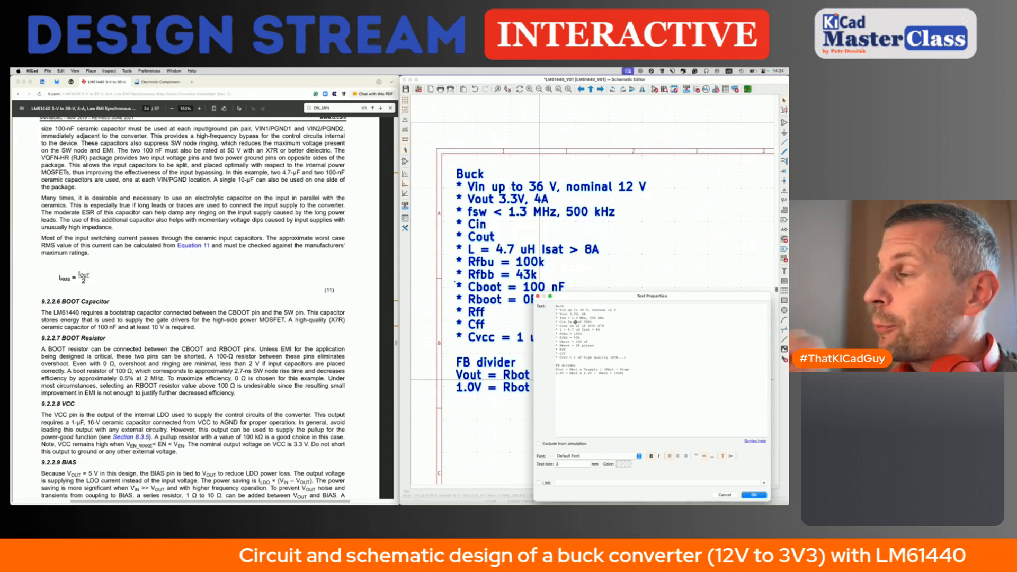
text(R)
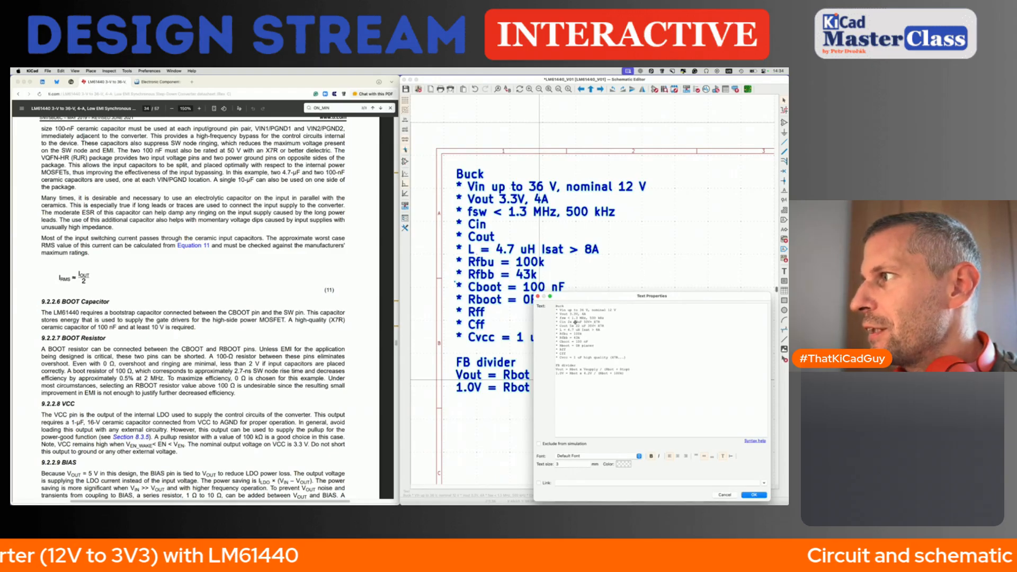
key(BackSpace)
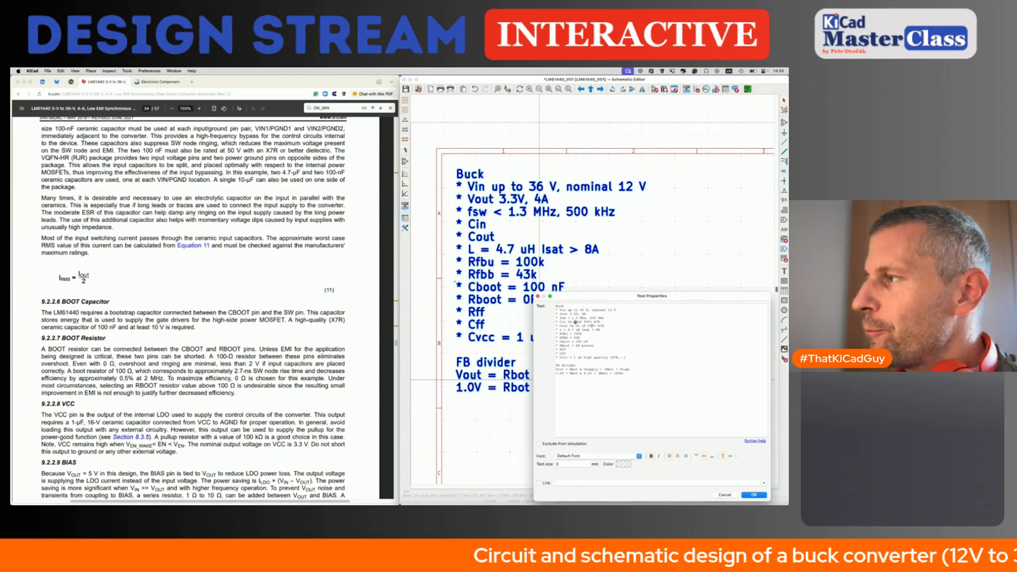
click(742, 496)
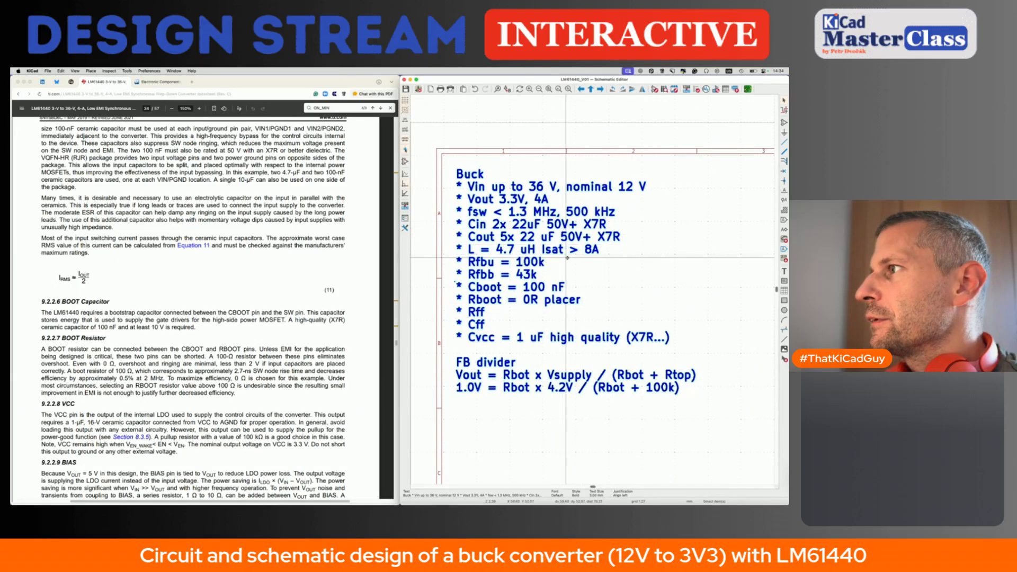
- Mark the boot capacitor requirement in section 9.2.2.6 and add "10V X7R" to the Cboot value in the Buck note
scroll(241, 305, down, 1)
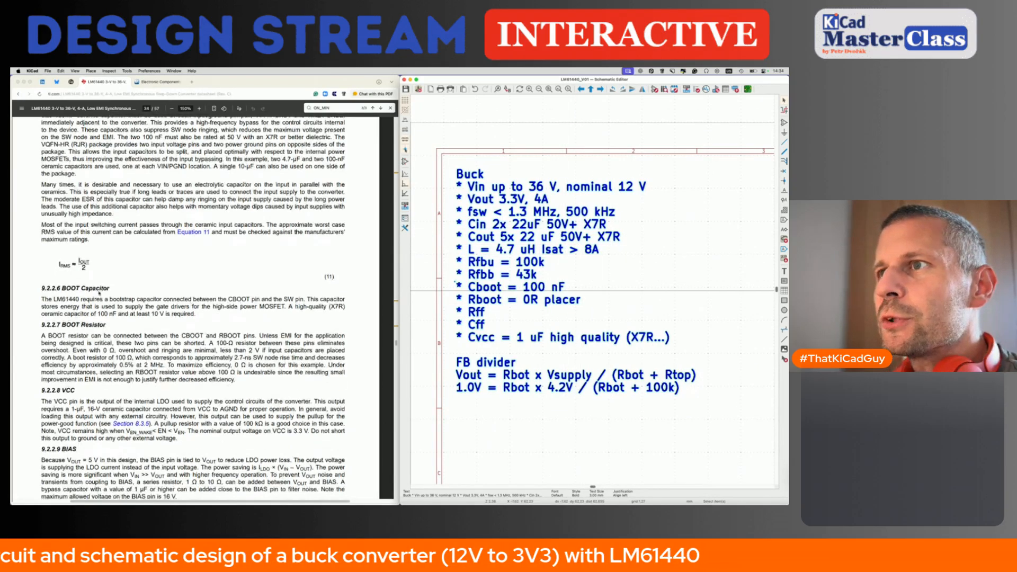
click(86, 313)
drag(97, 313, 158, 314)
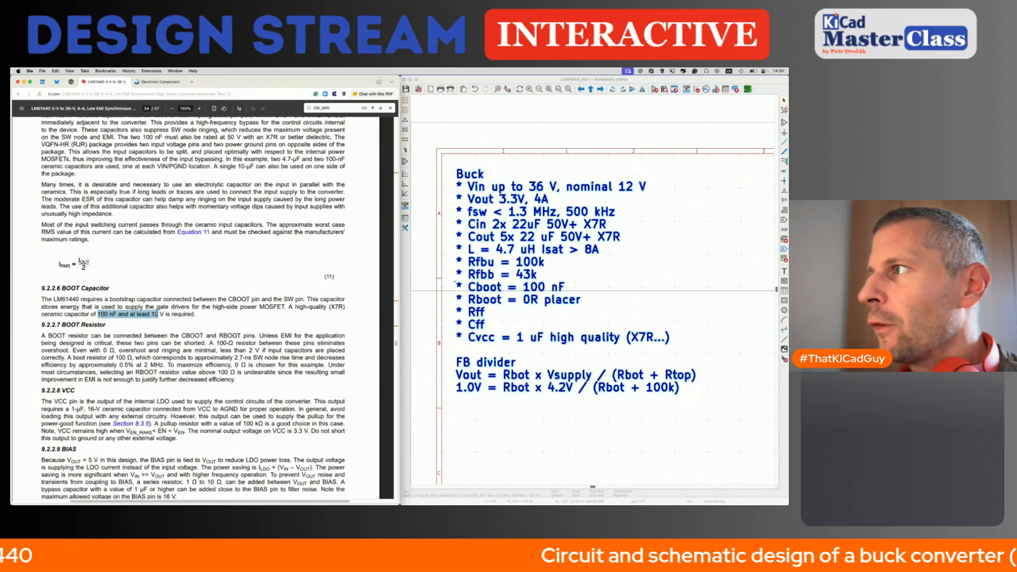
click(533, 291)
key(e)
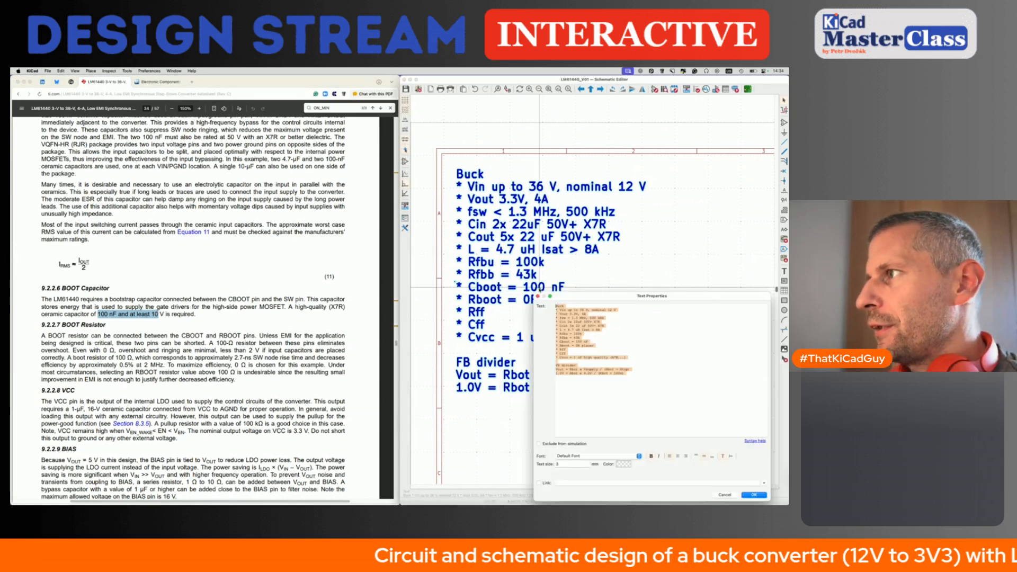
click(577, 357)
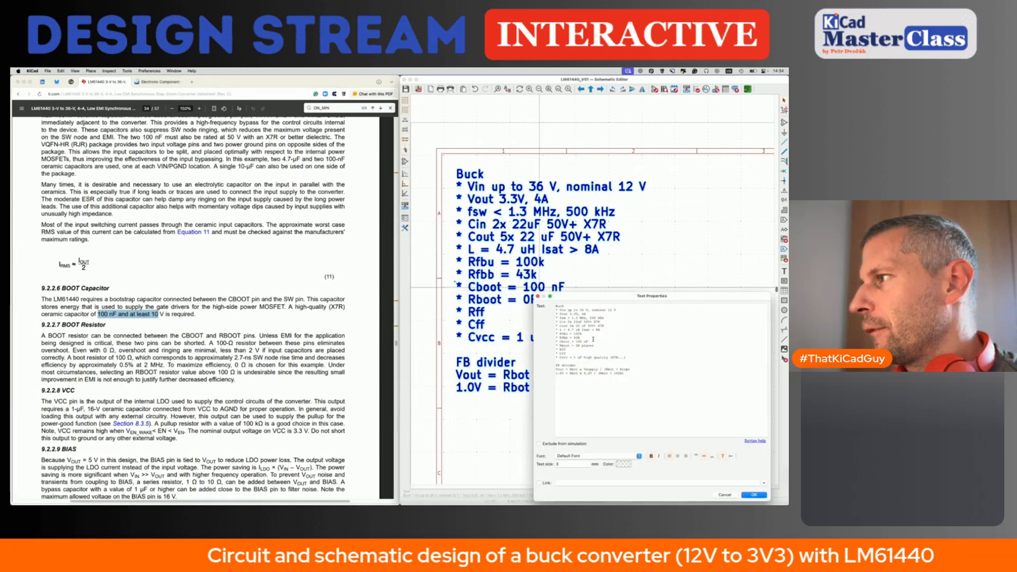
text(10V+ X7R)
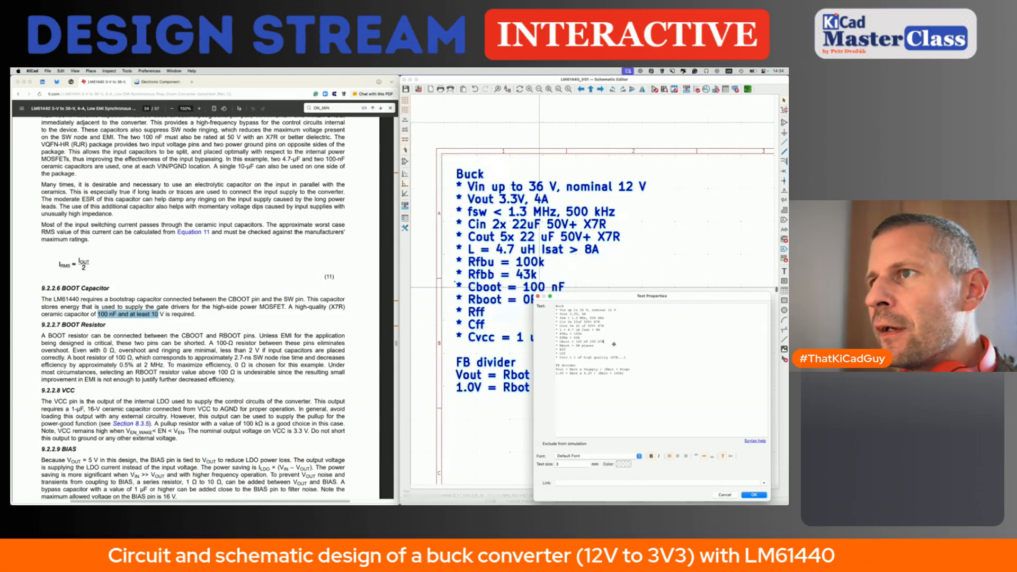
- Consult section 9.2.2.8, VCC, and add the 16V rating to the Cvcc value in the note
scroll(192, 324, down, 3)
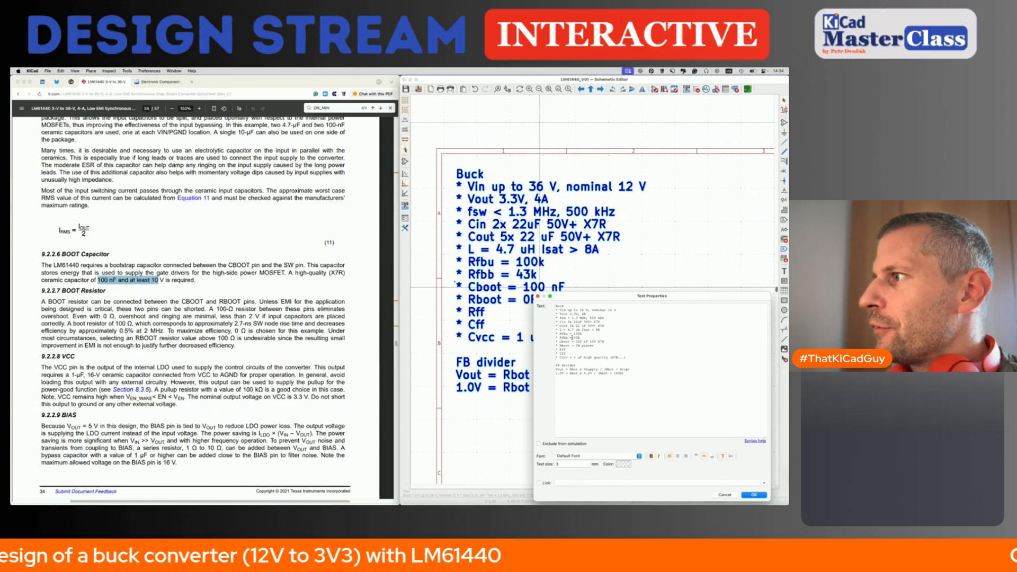
scroll(291, 342, down, 3)
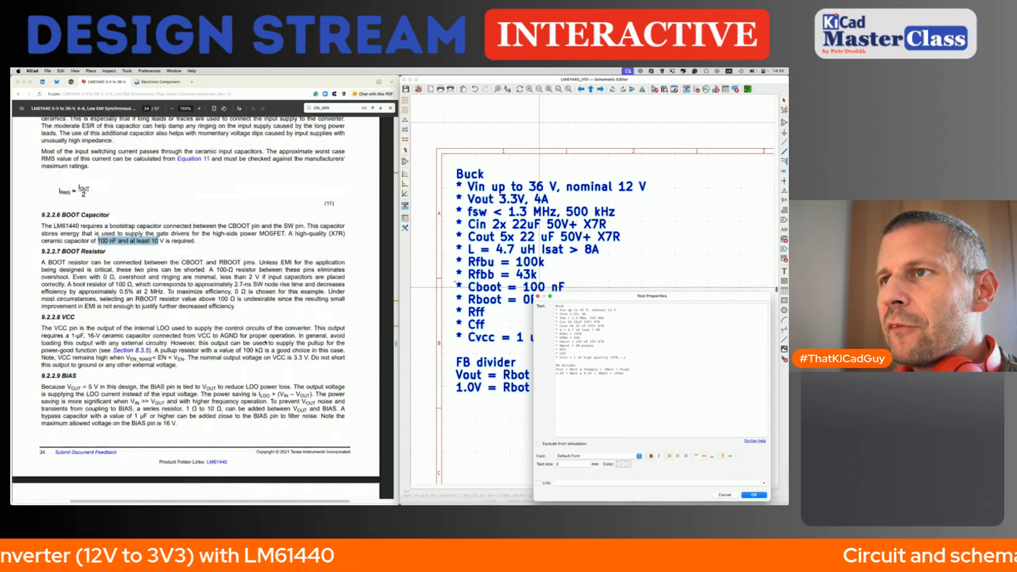
click(81, 337)
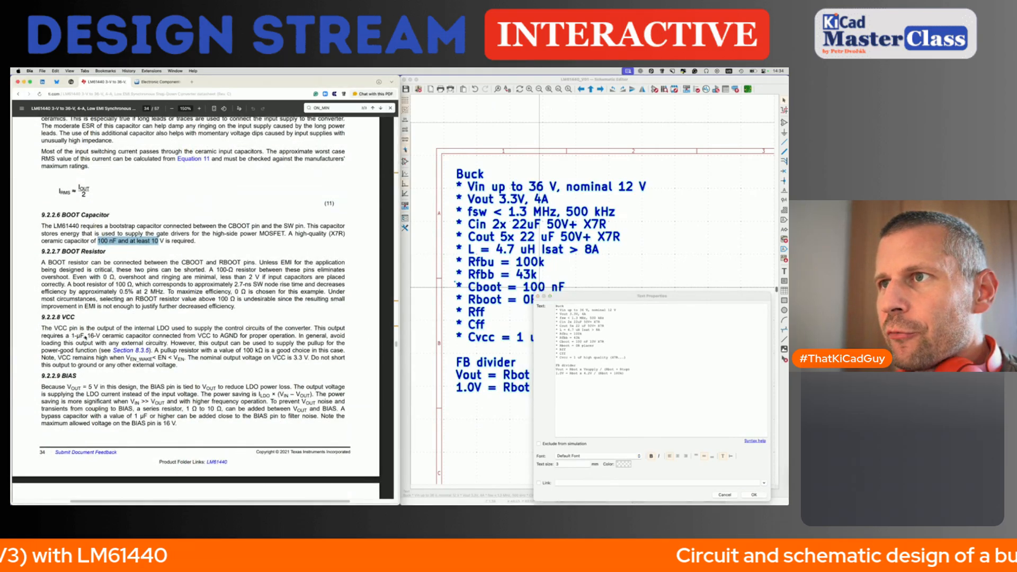
click(102, 336)
click(612, 344)
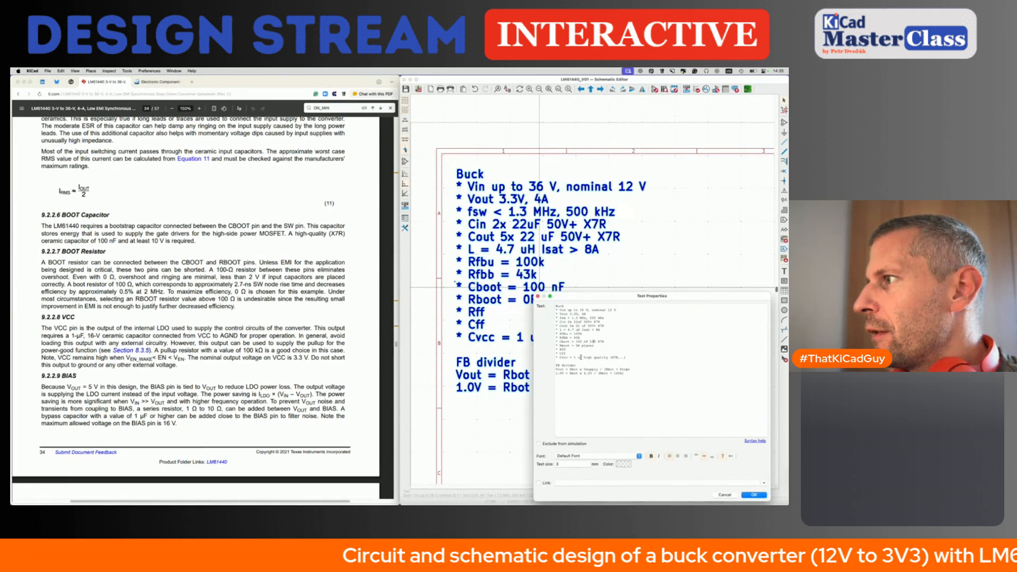
text(16V)
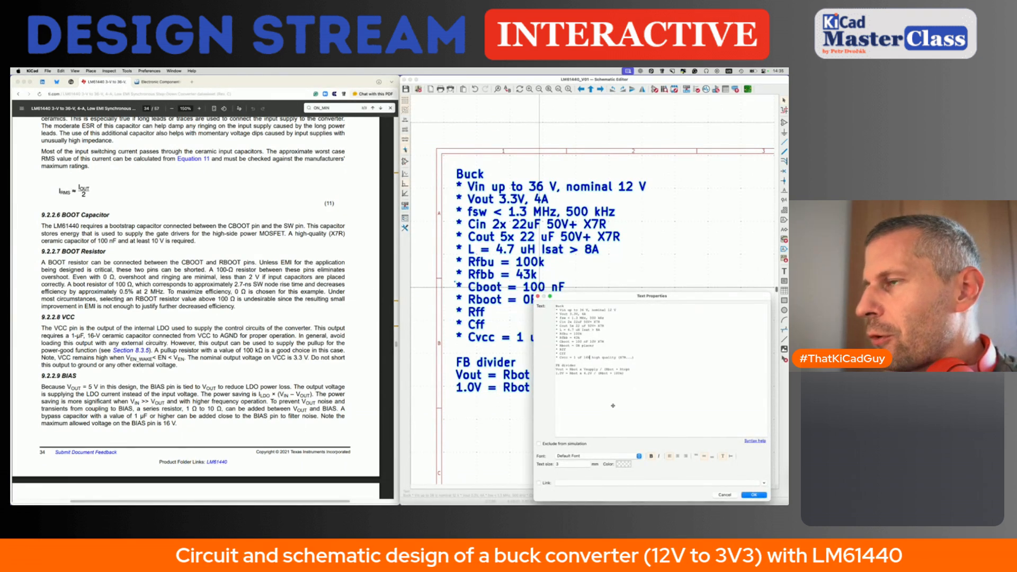
- Check the BIAS connection in the Figure 9-1 example application circuit and return to section 9.2.2.9, BIAS
scroll(215, 327, down, 3)
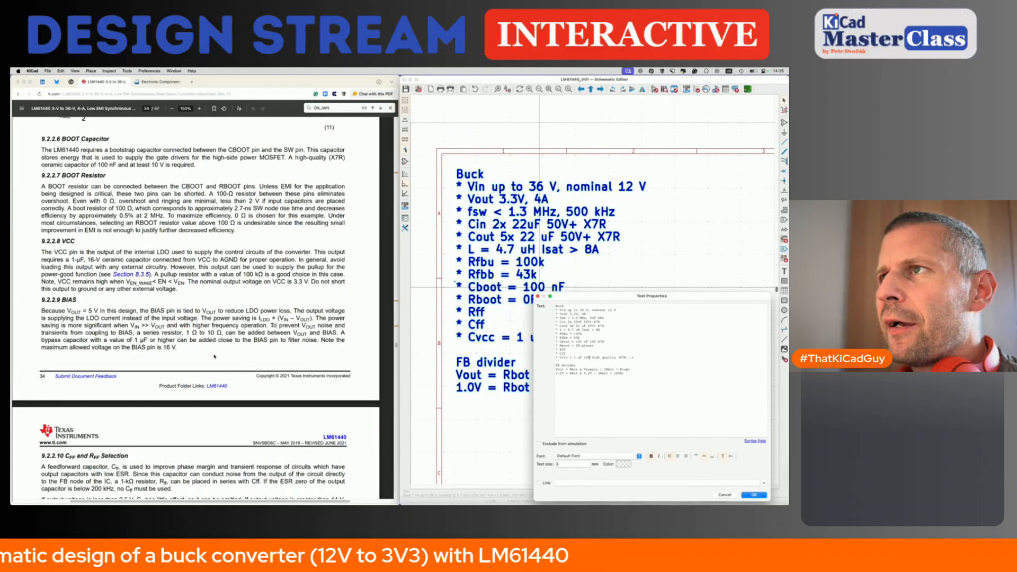
scroll(214, 357, up, 15)
scroll(214, 357, up, 15)
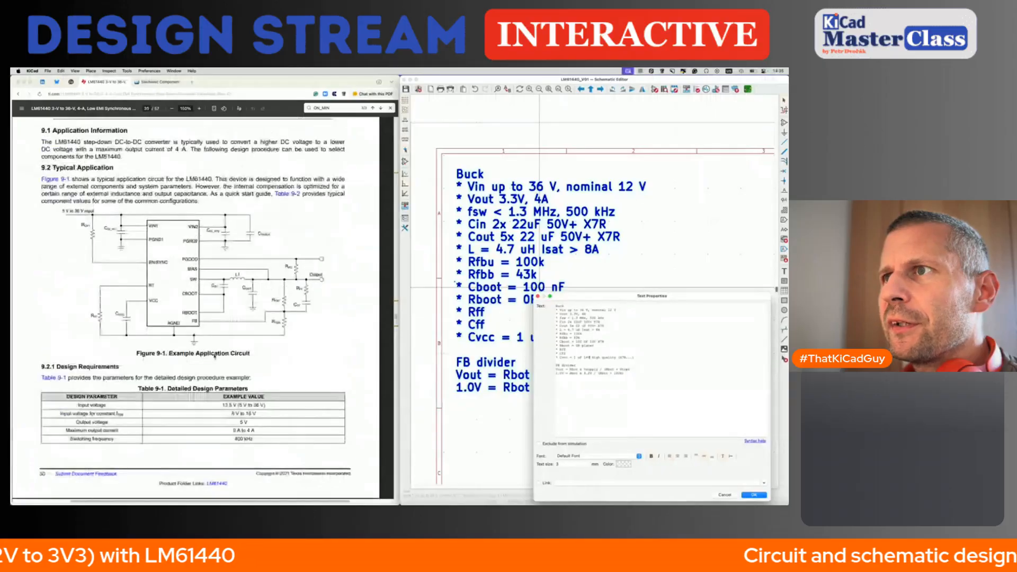
scroll(215, 356, up, 1)
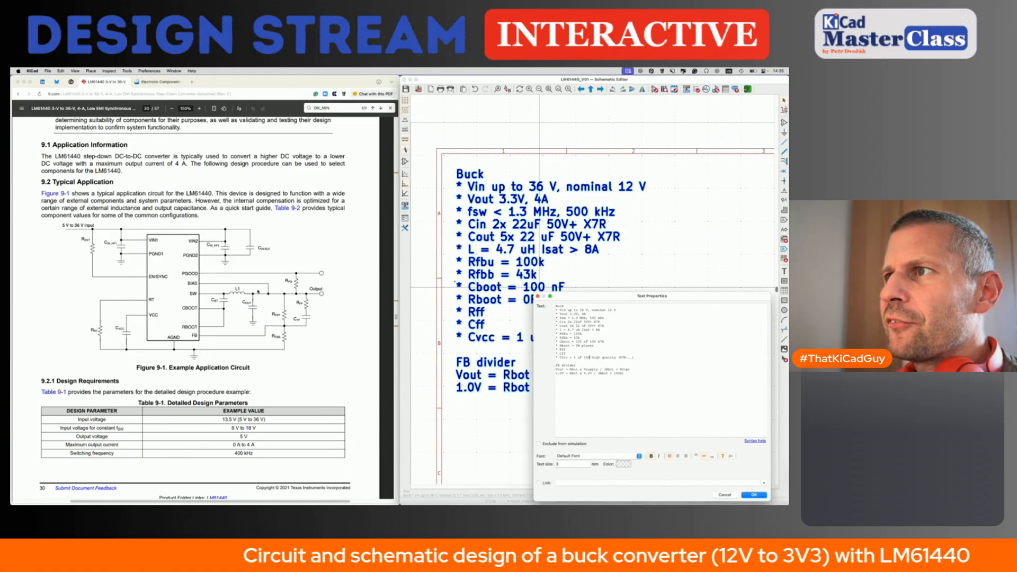
scroll(268, 300, down, 20)
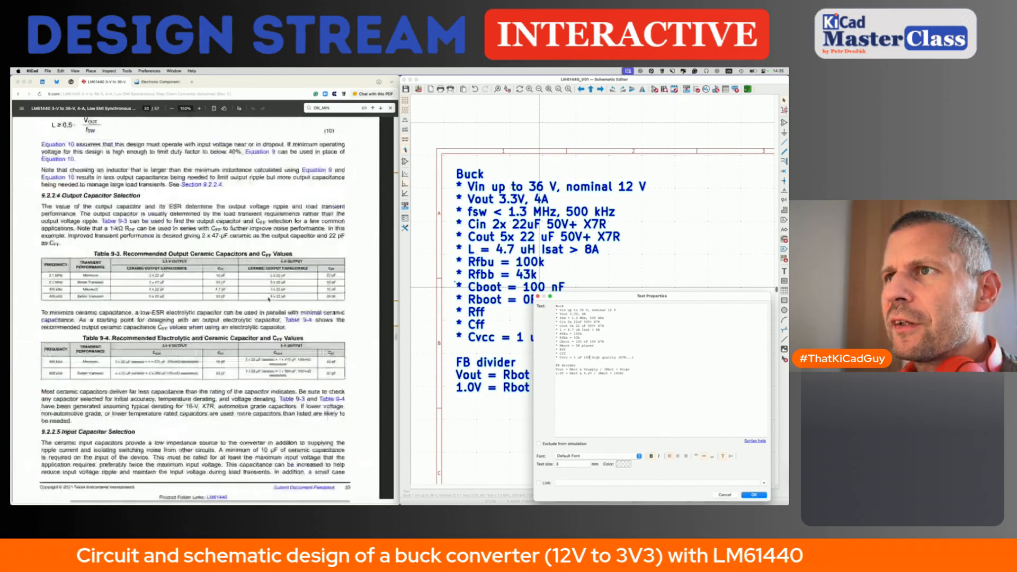
scroll(269, 299, down, 15)
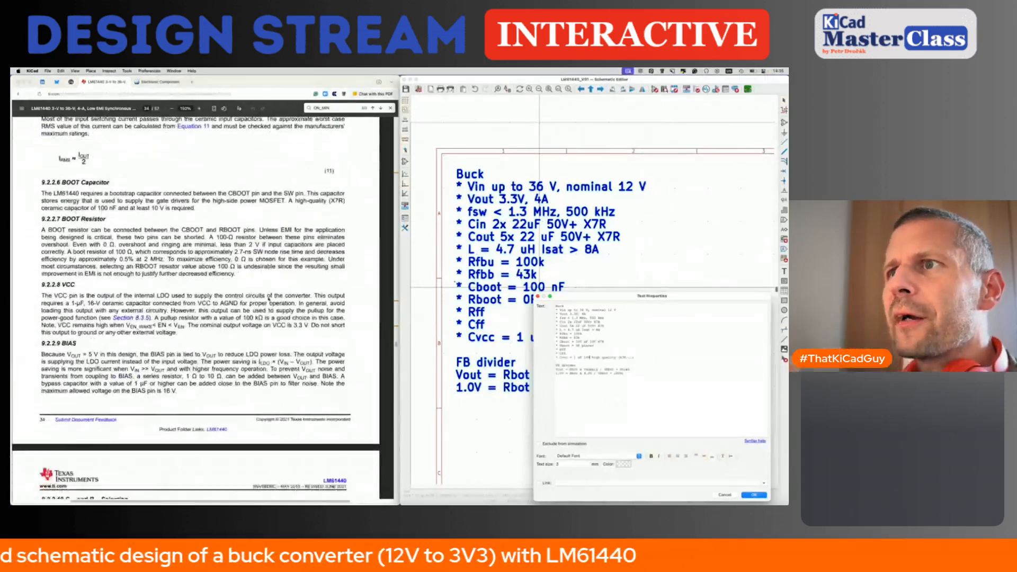
scroll(268, 300, down, 1)
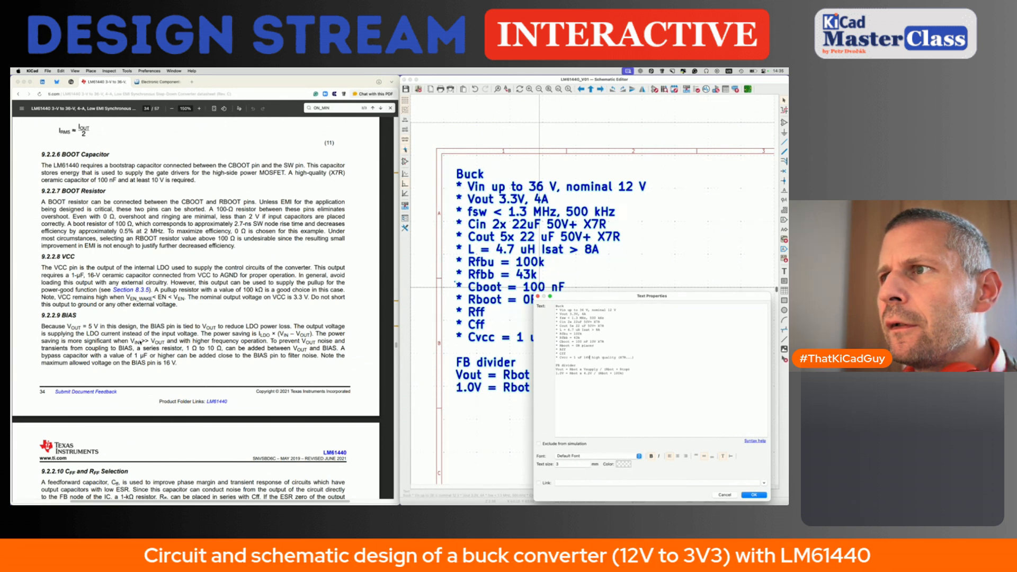
- Mark the BIAS series resistor advice and add the line "BIAS input 10R from Vout to BIAS" below Cvcc in the note
click(270, 342)
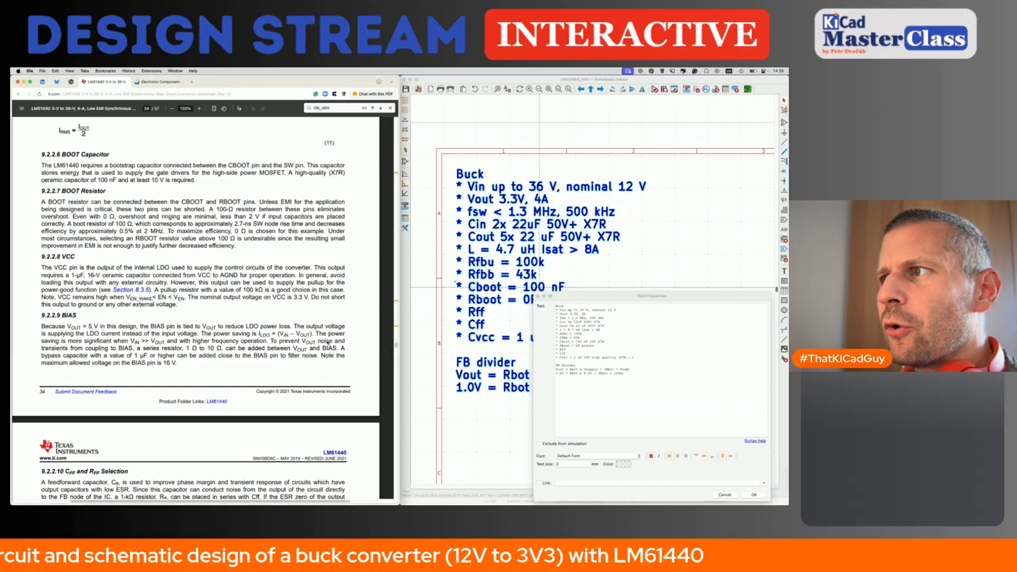
drag(75, 349, 337, 350)
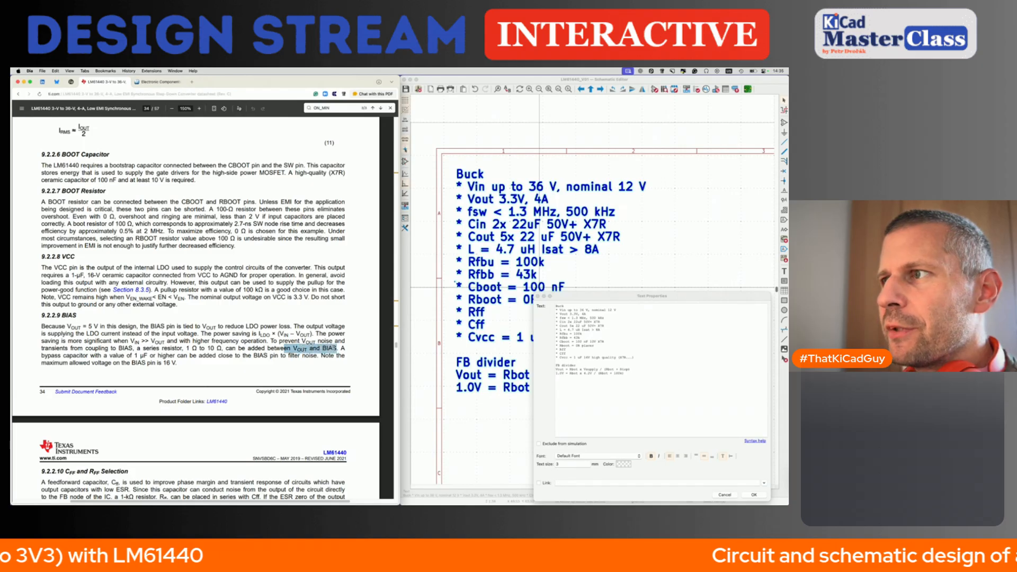
click(623, 359)
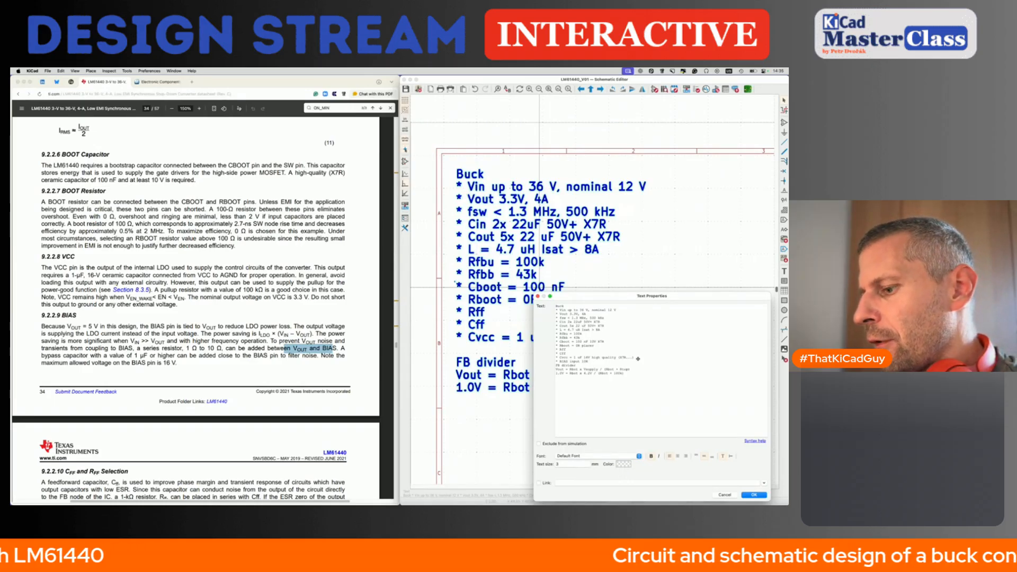
text(om Vout to )
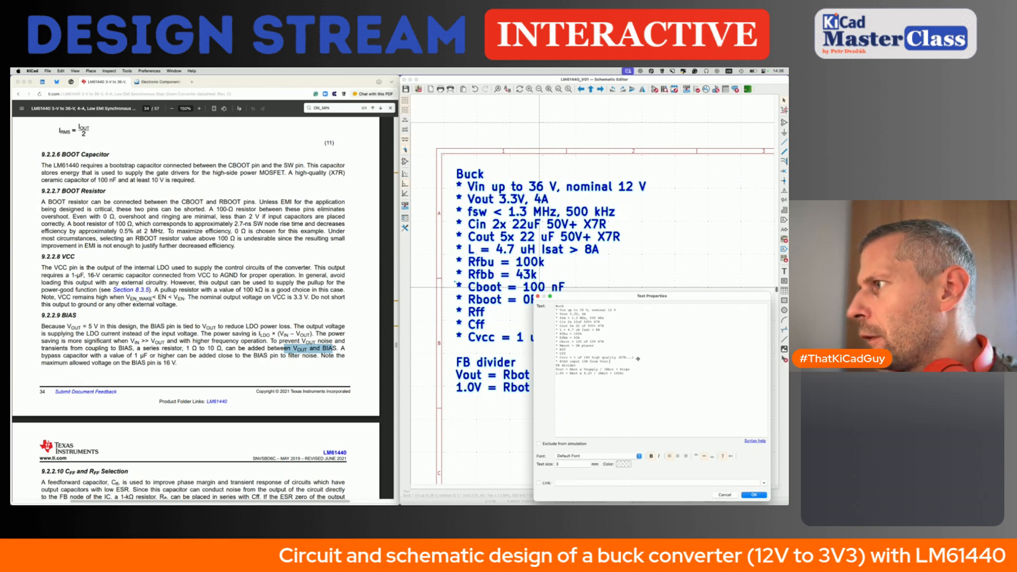
text(BIAS)
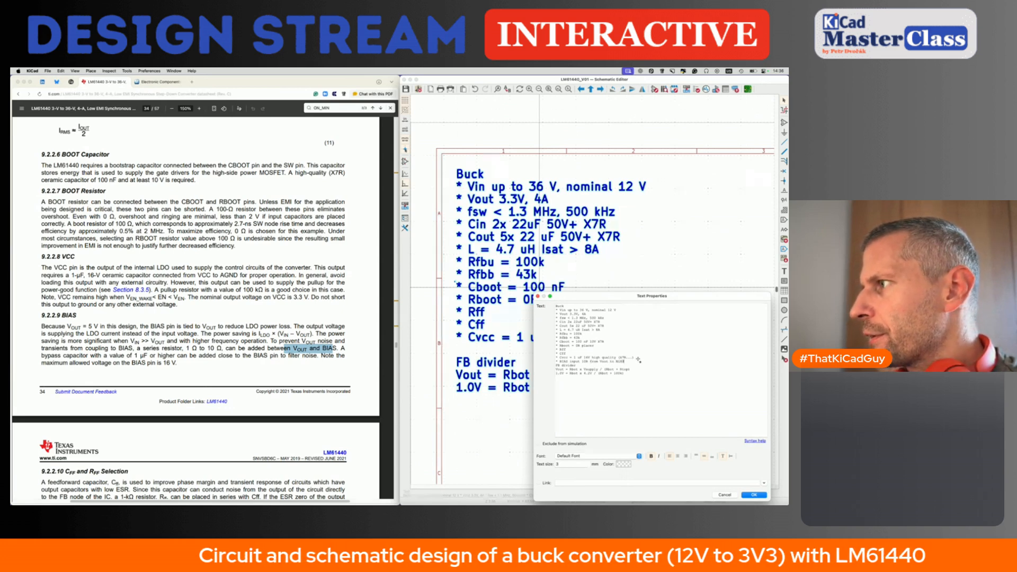
click(753, 495)
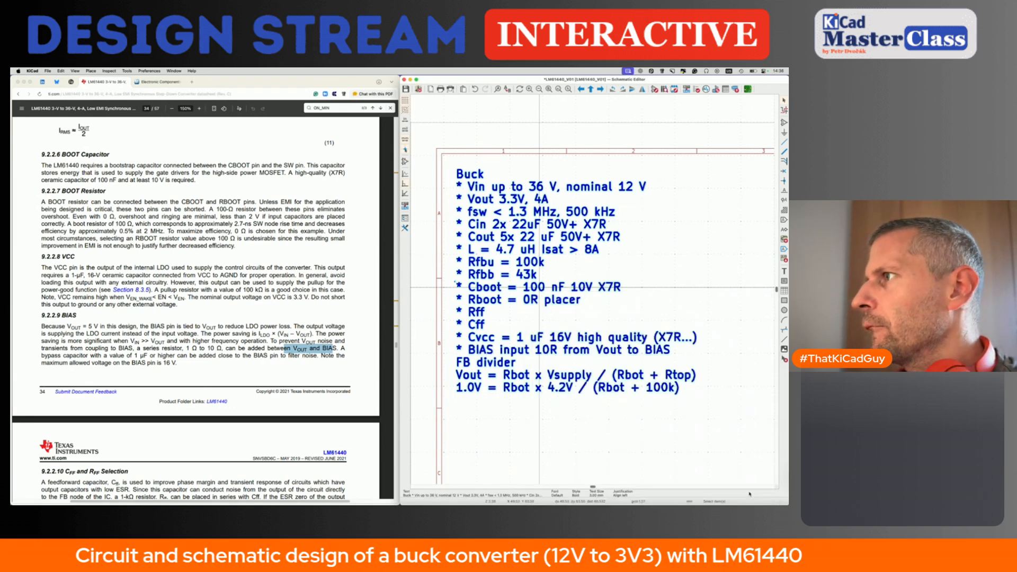
- Insert a blank line above the FB divider heading in the note and move the datasheet on to section 9.2.2.10, CFF and RFF Selection
double_click(540, 357)
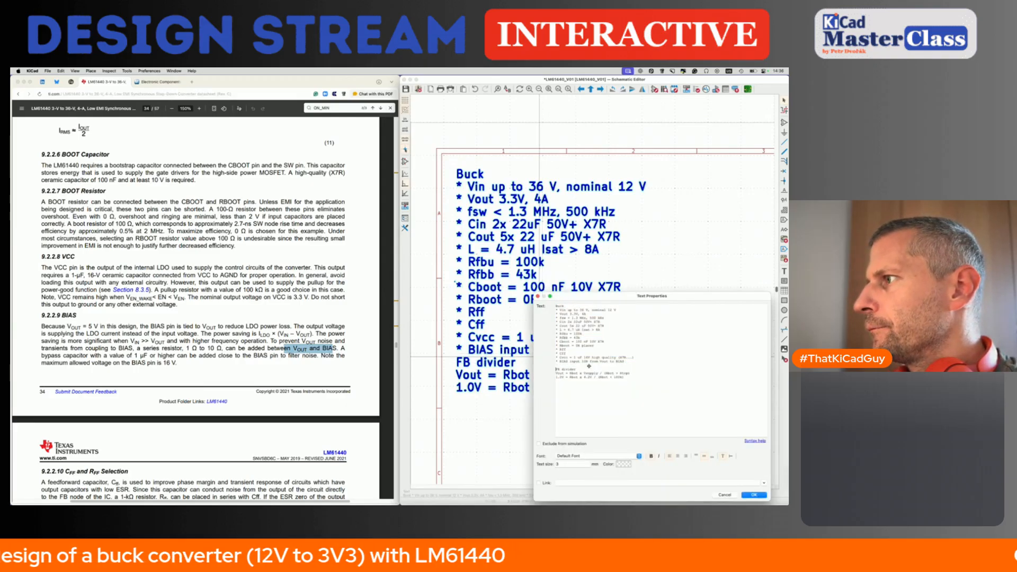
click(754, 495)
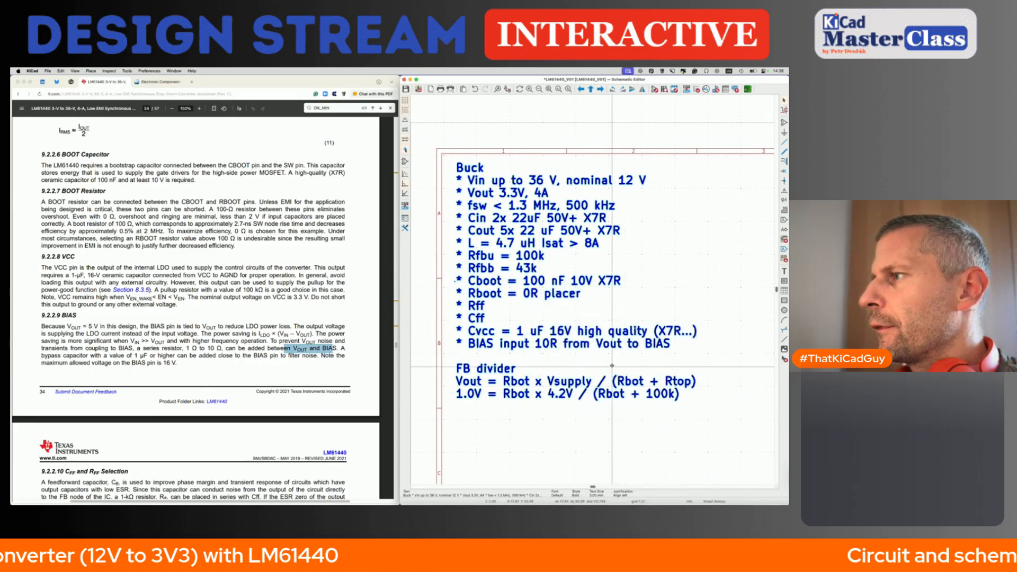
scroll(335, 372, down, 5)
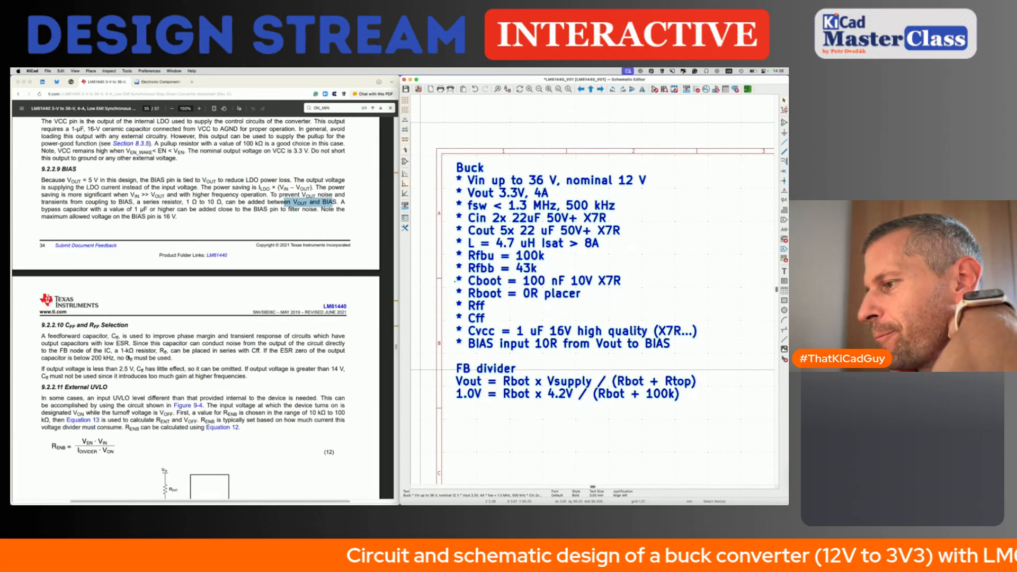
- Check how RFF and CFF are connected in the Figure 9-1 example application circuit
scroll(127, 269, up, 10)
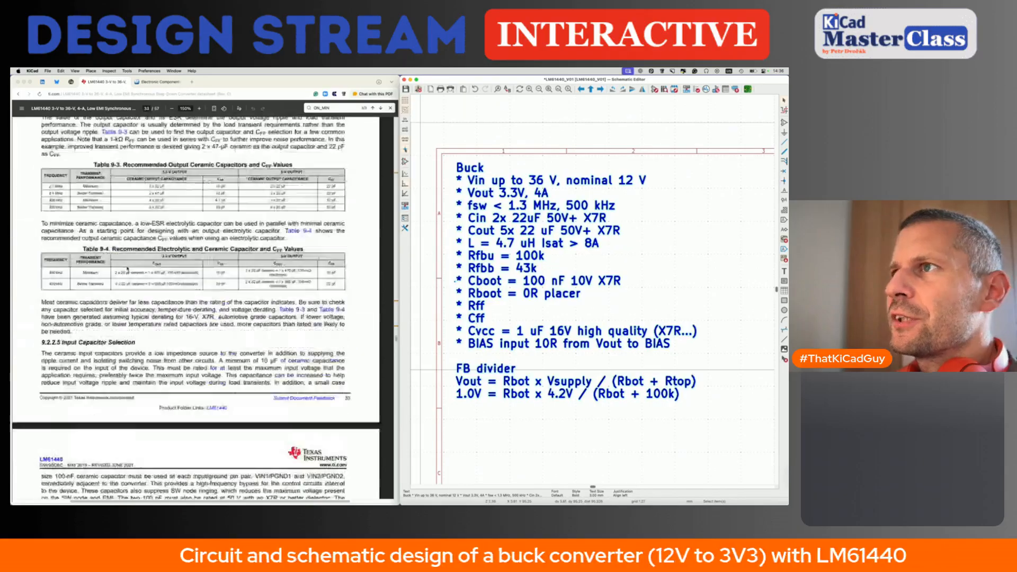
scroll(127, 269, up, 15)
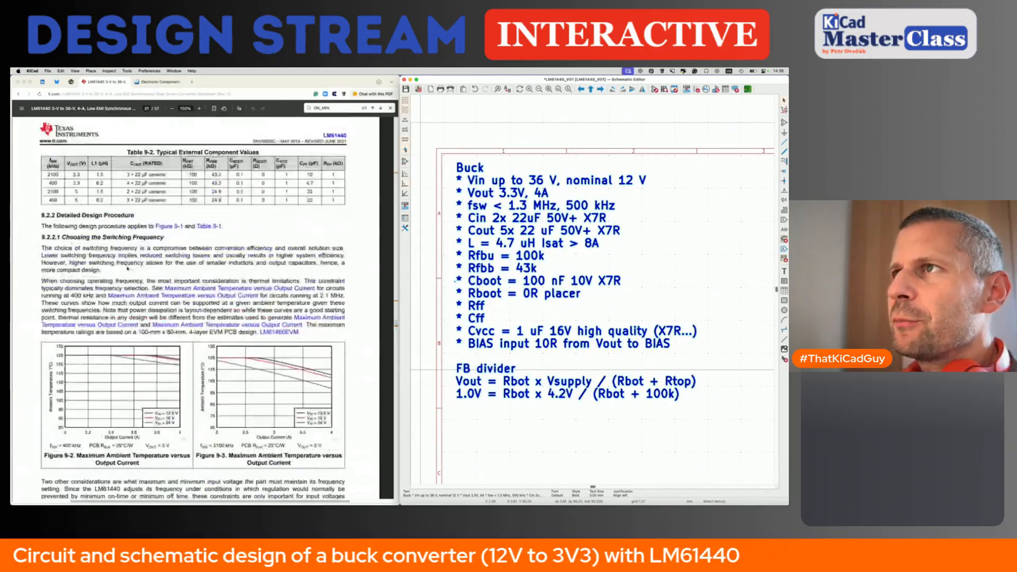
scroll(127, 269, up, 5)
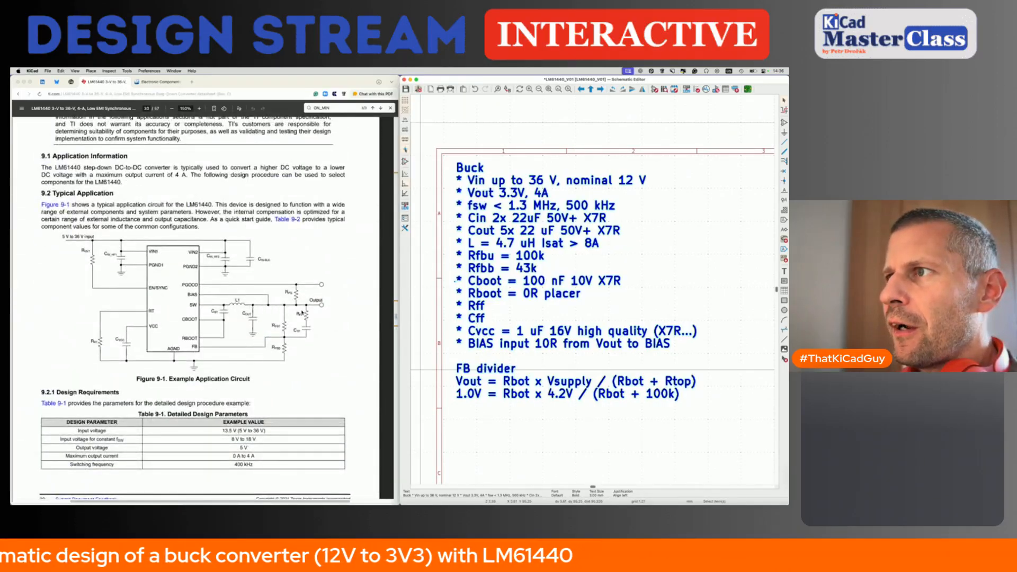
click(301, 315)
ctrl+scroll(301, 316, up, 5)
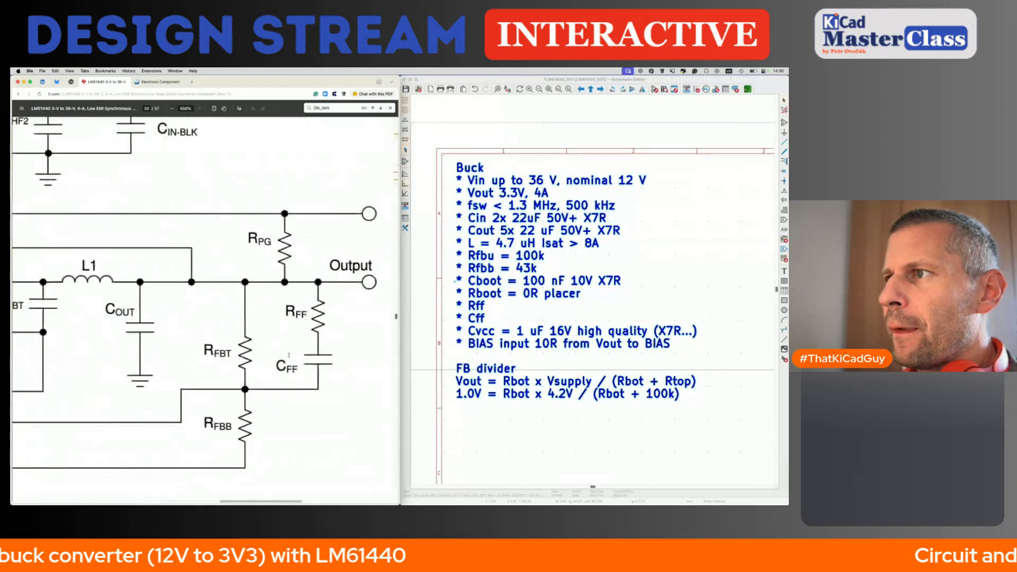
drag(293, 305, 306, 308)
drag(276, 366, 300, 370)
ctrl+scroll(249, 318, down, 4)
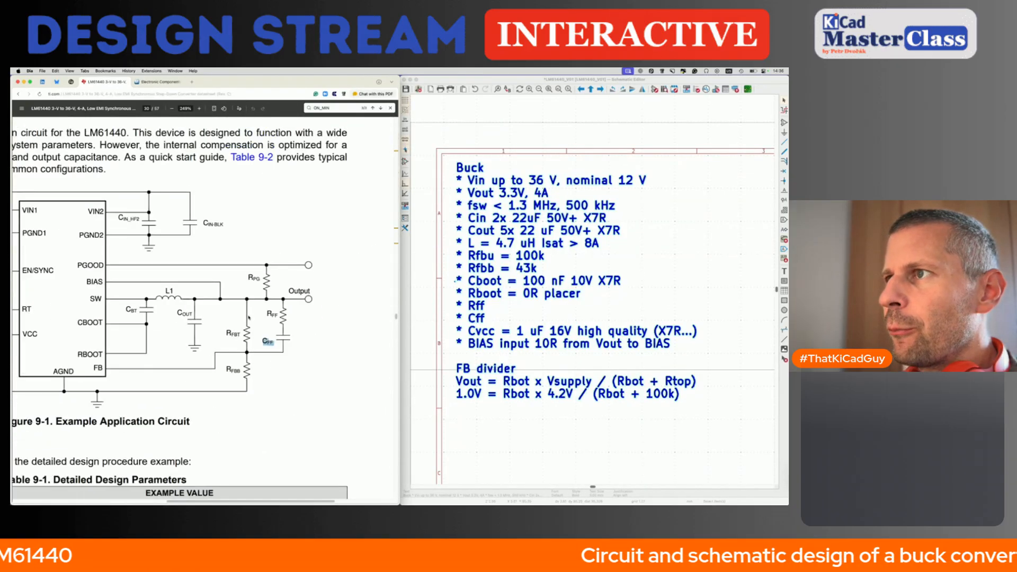
ctrl+scroll(249, 318, down, 3)
- Reopen the LM61440 datasheet at section 9.2.2.10, CFF and RFF Selection, and mark the words "A feedforward capacitor"
key(super+t)
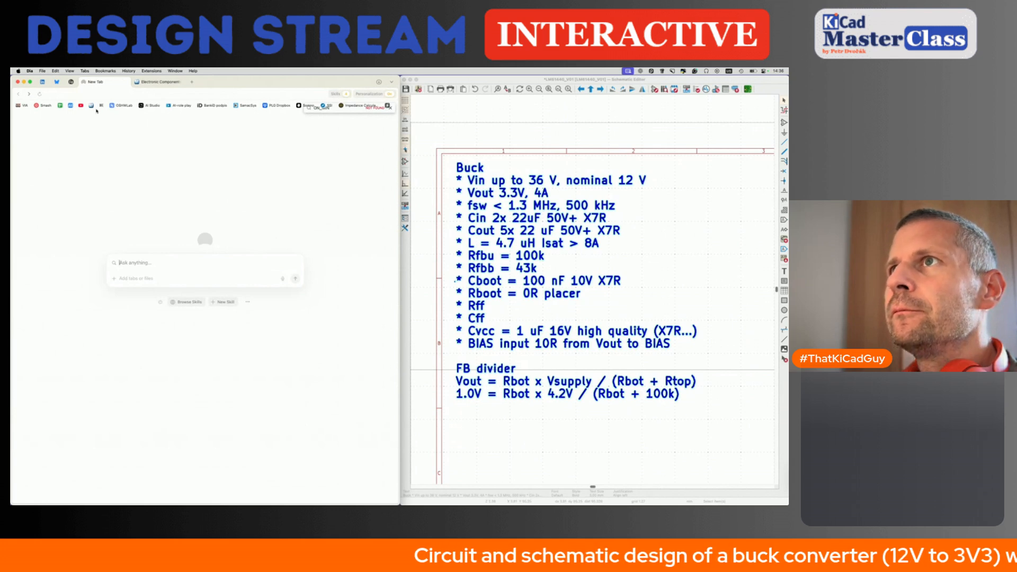
click(29, 94)
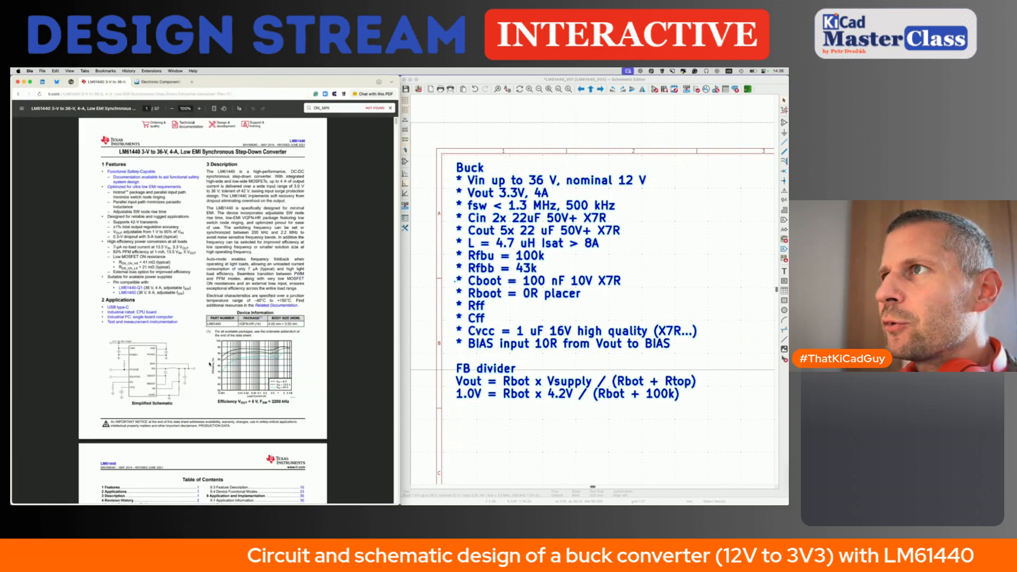
scroll(210, 364, down, 6)
click(304, 189)
scroll(193, 421, down, 5)
ctrl+scroll(193, 421, up, 2)
scroll(193, 421, down, 10)
scroll(192, 421, down, 12)
scroll(193, 421, down, 5)
drag(58, 265, 121, 264)
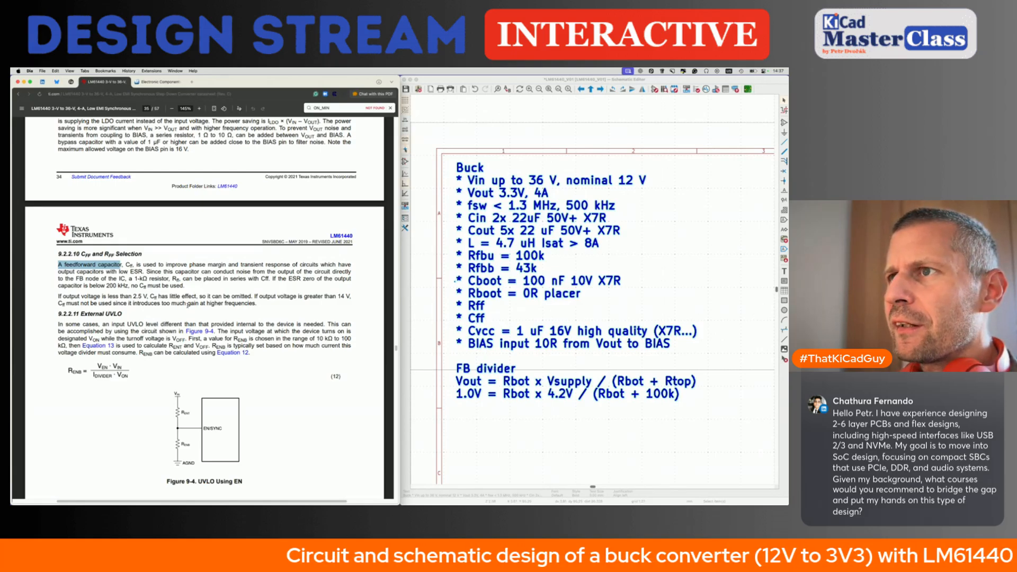
- Look over section 9.2.2.11, External UVLO, and mark the CFF value for 400 kHz and 3.3 V output in Table 9-2
scroll(188, 306, down, 5)
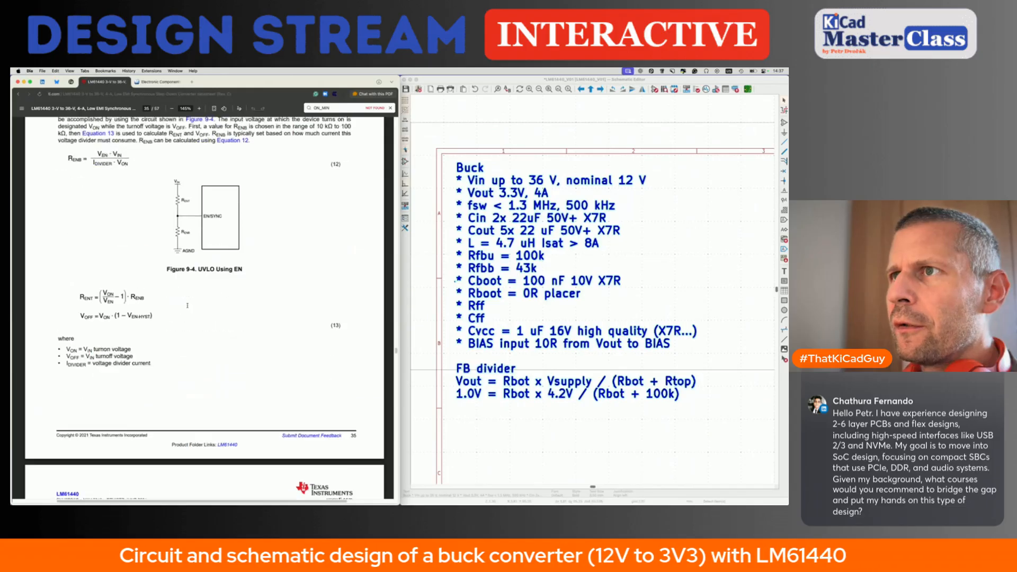
scroll(188, 305, up, 3)
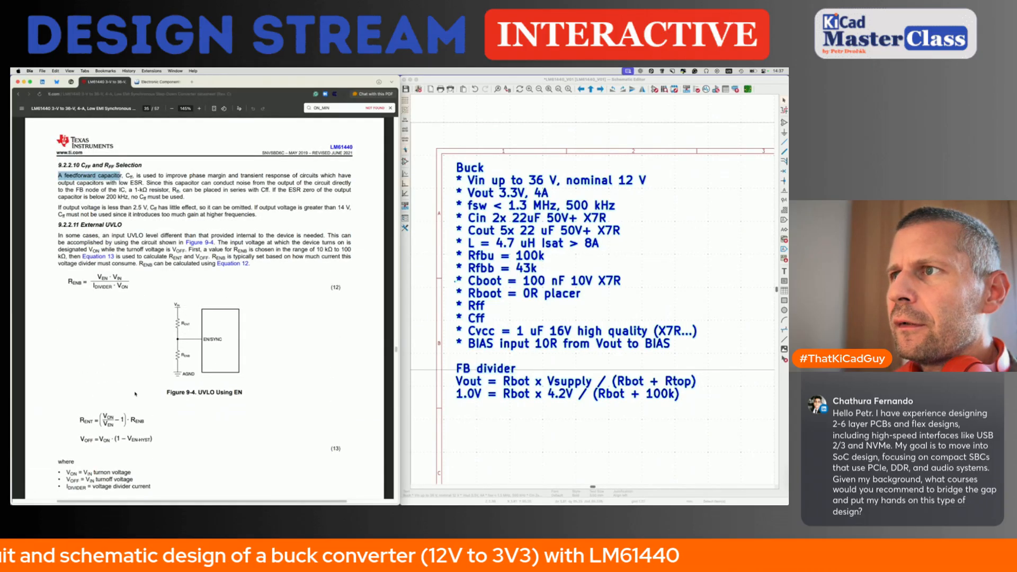
scroll(135, 394, up, 1)
scroll(156, 343, down, 10)
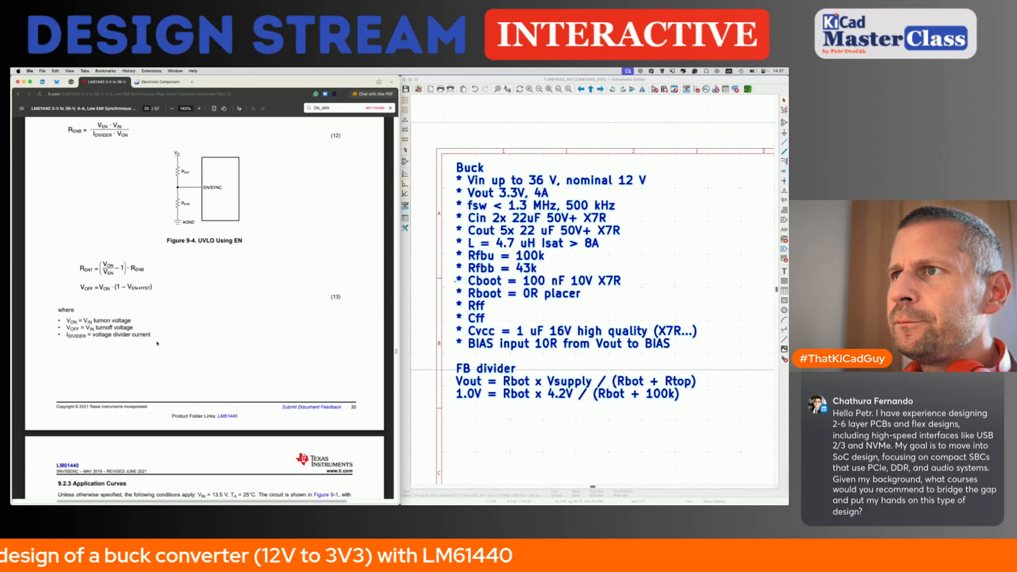
scroll(158, 344, up, 15)
scroll(157, 344, up, 20)
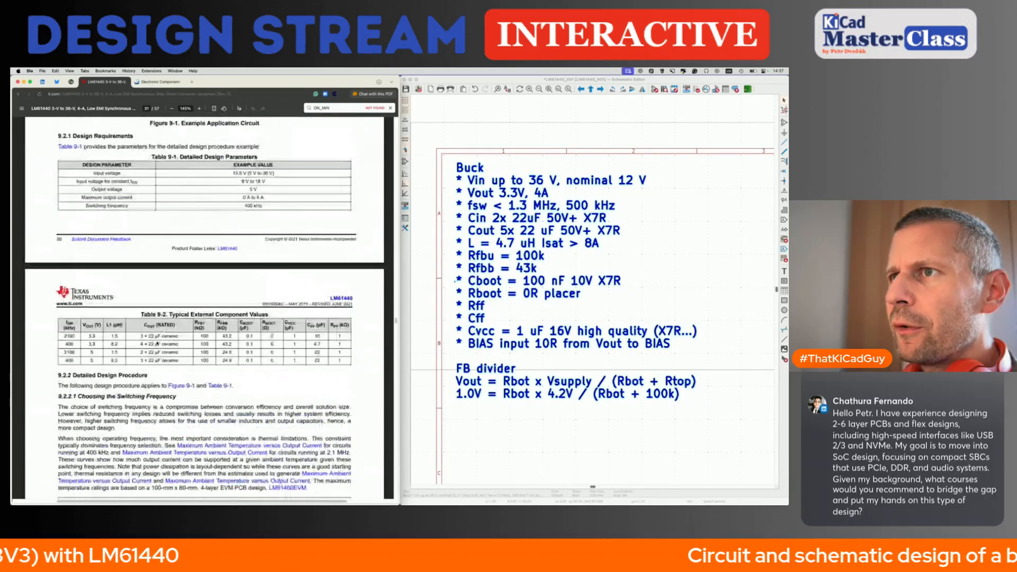
scroll(158, 344, up, 1)
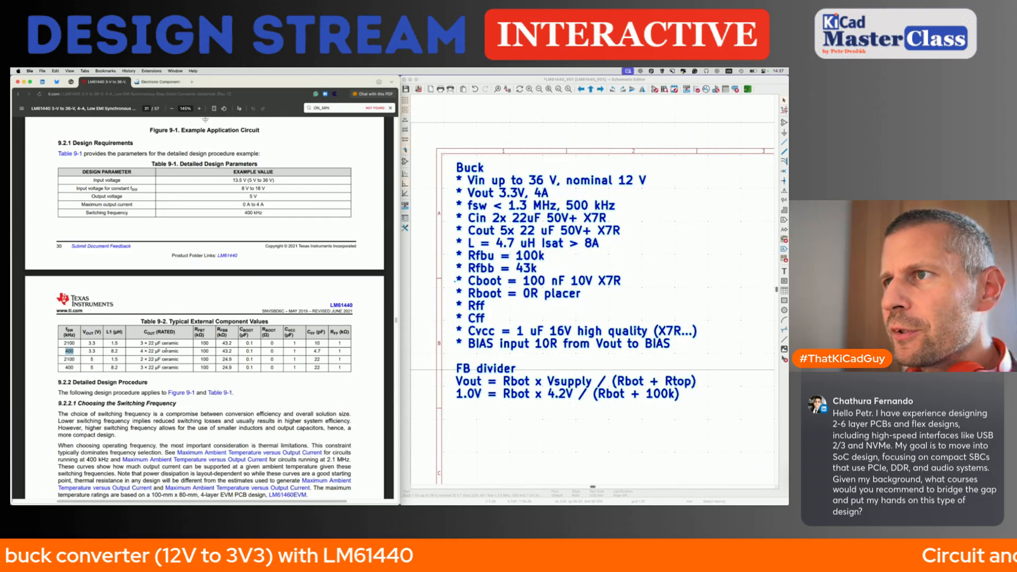
drag(313, 350, 326, 351)
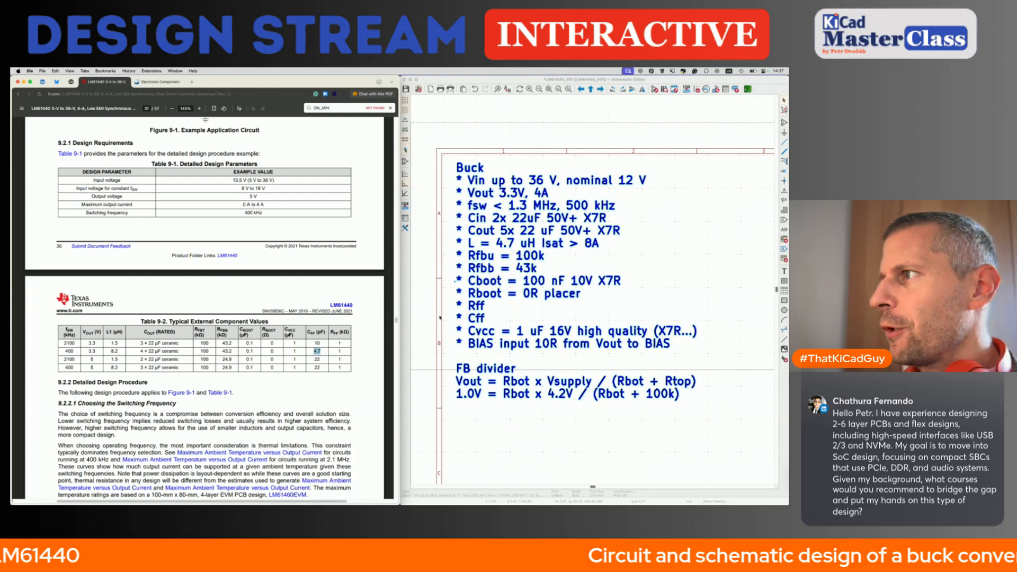
- Add the values 1k0 to the Rff line and 4p7 to the Cff line of the note
click(497, 304)
double_click(497, 304)
click(585, 353)
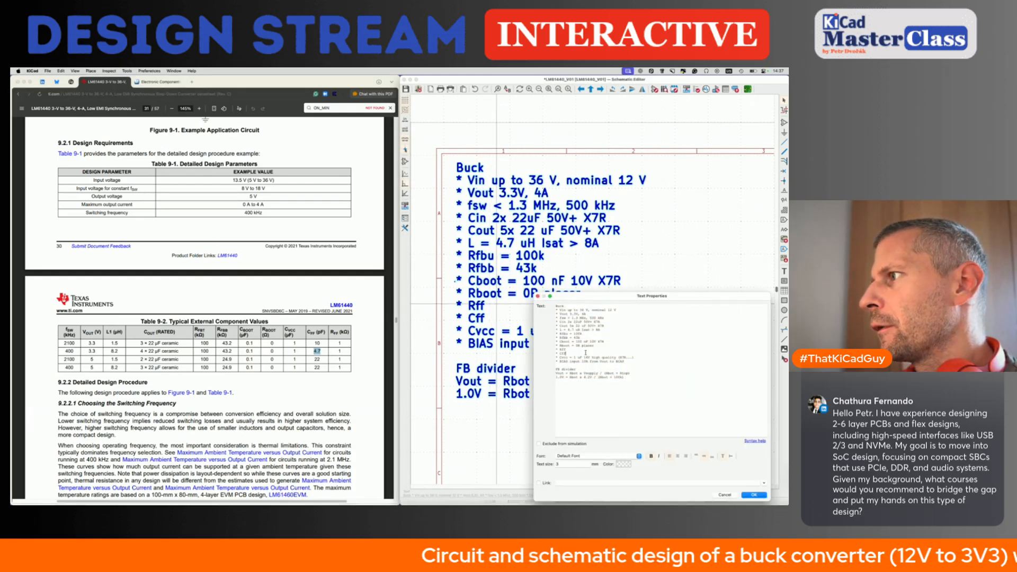
text(4p7)
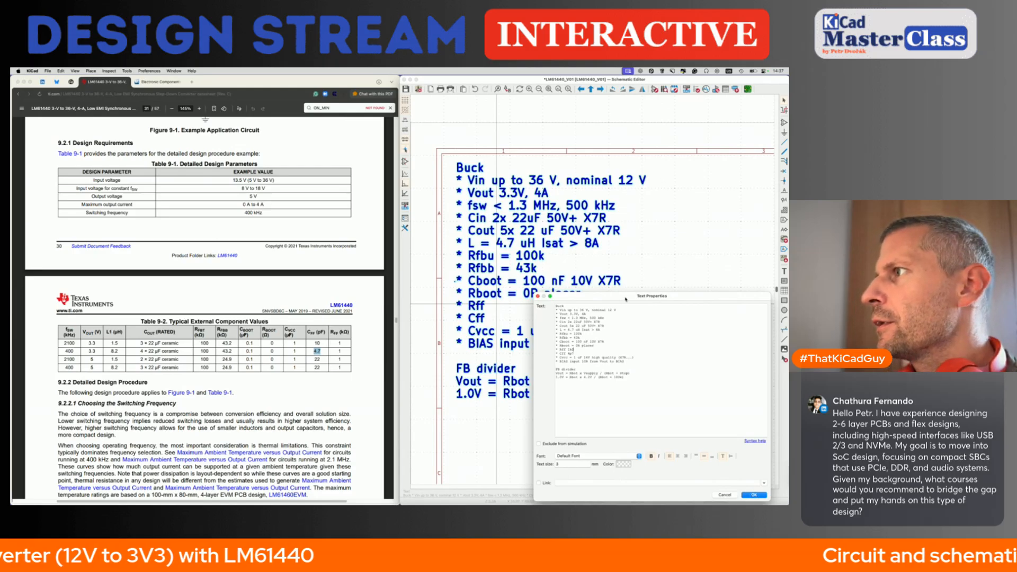
click(754, 495)
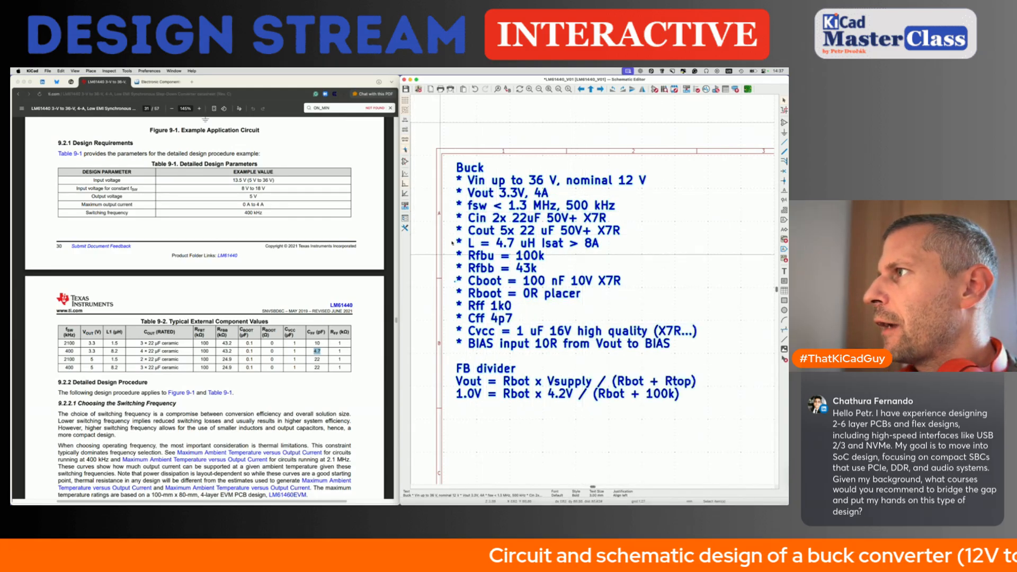
- Study the enable divider in section 9.2.2.11, External UVLO, and compare it with the EN/SYNC connection in Figure 9-1
scroll(229, 369, down, 5)
scroll(229, 369, down, 15)
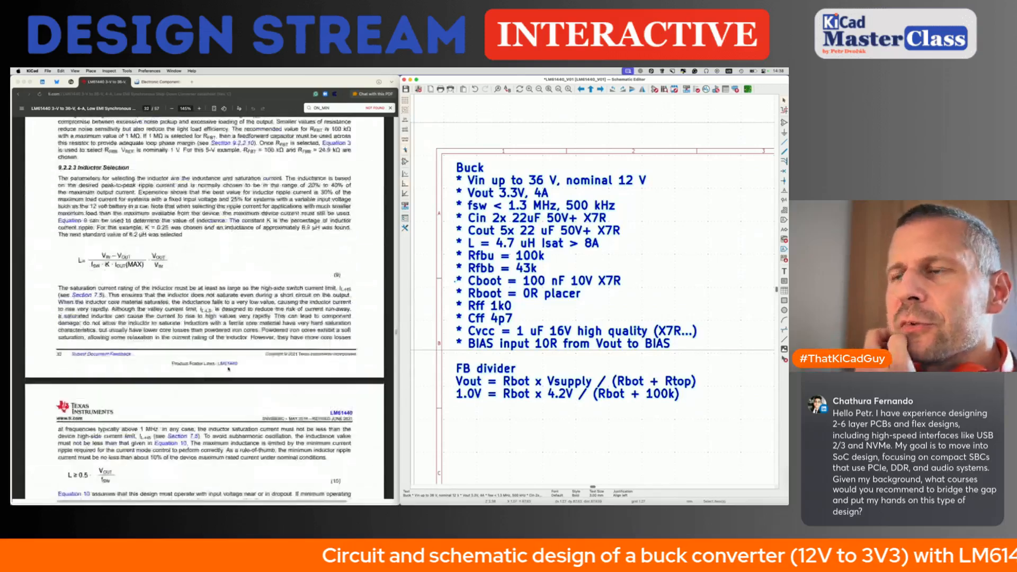
scroll(229, 369, down, 15)
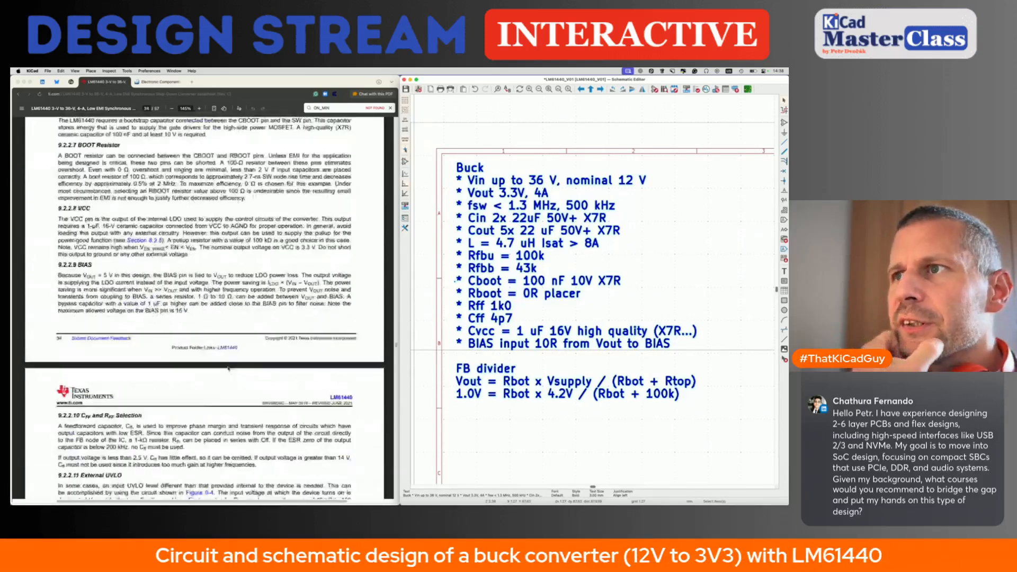
scroll(229, 369, up, 2)
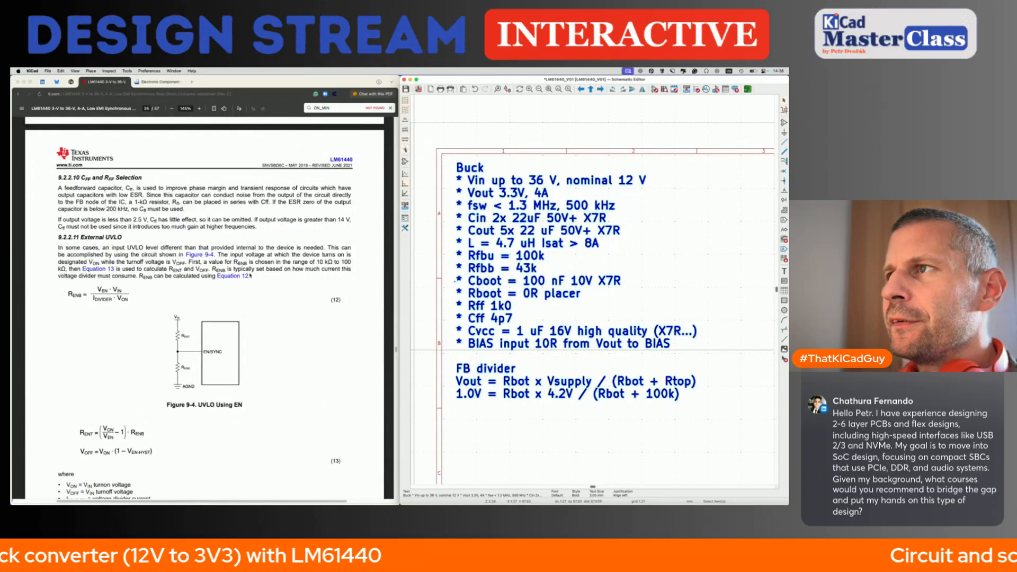
scroll(250, 275, up, 12)
scroll(250, 276, up, 15)
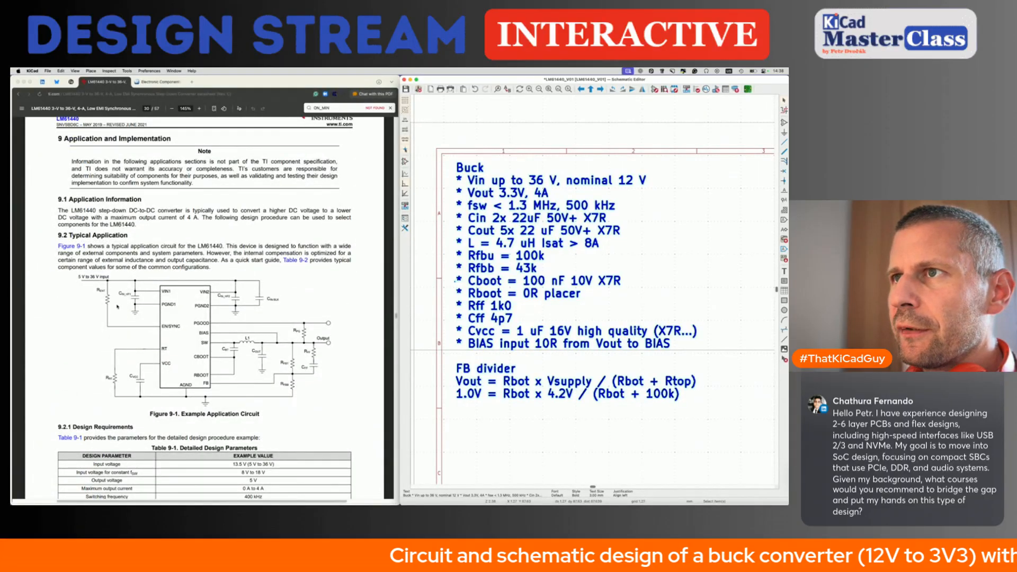
scroll(181, 361, down, 18)
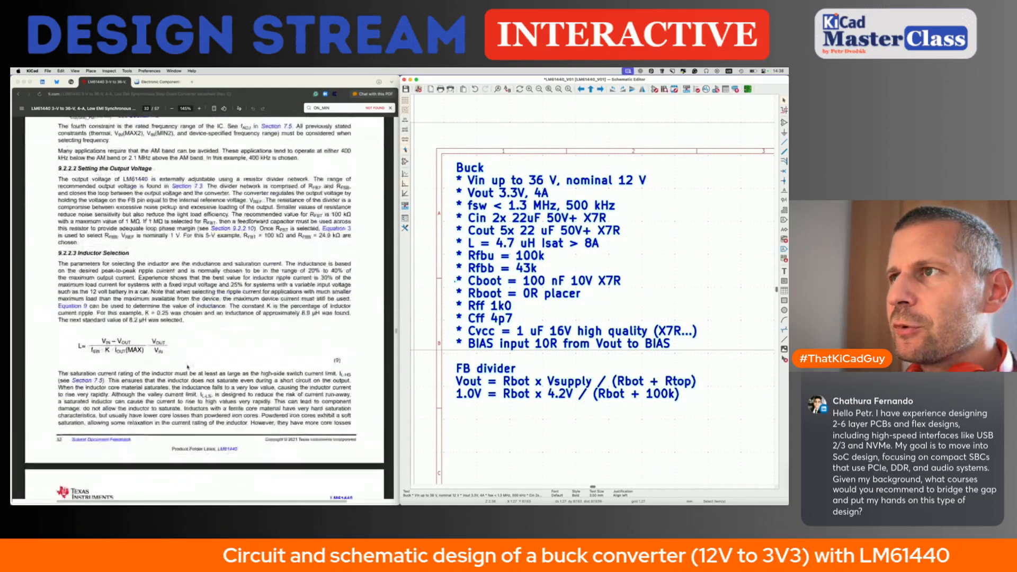
scroll(188, 365, down, 10)
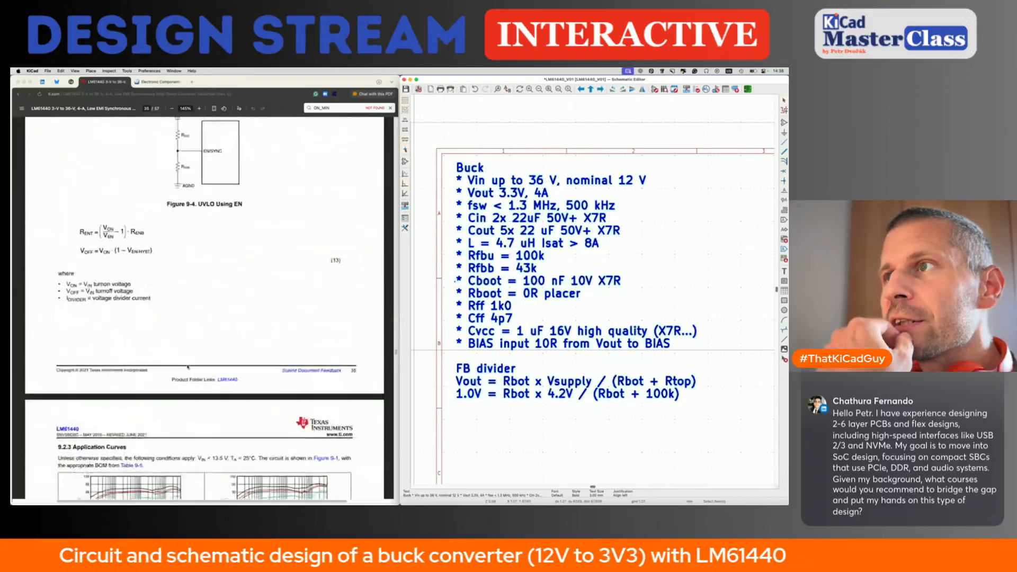
scroll(187, 365, up, 5)
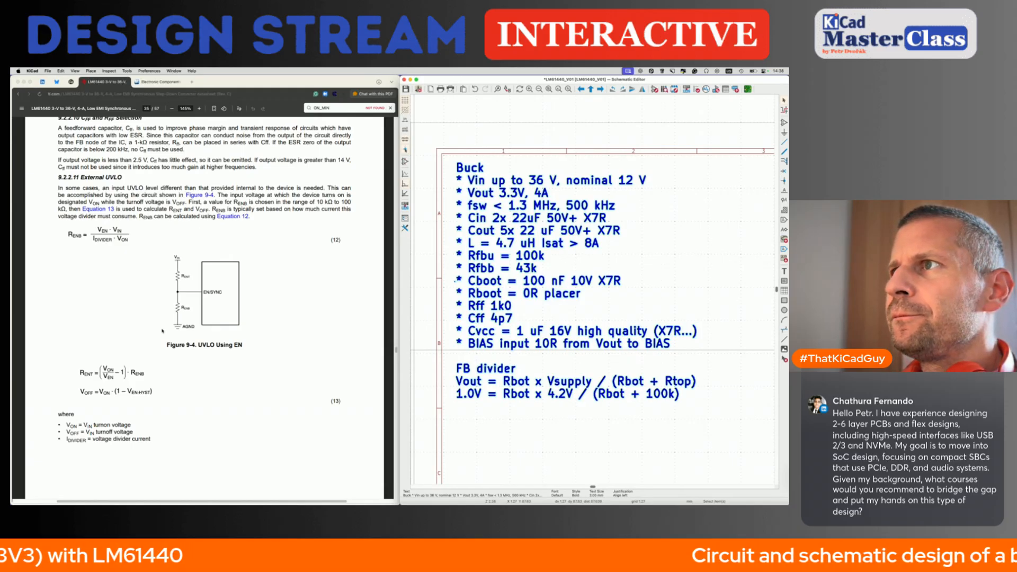
scroll(162, 331, down, 10)
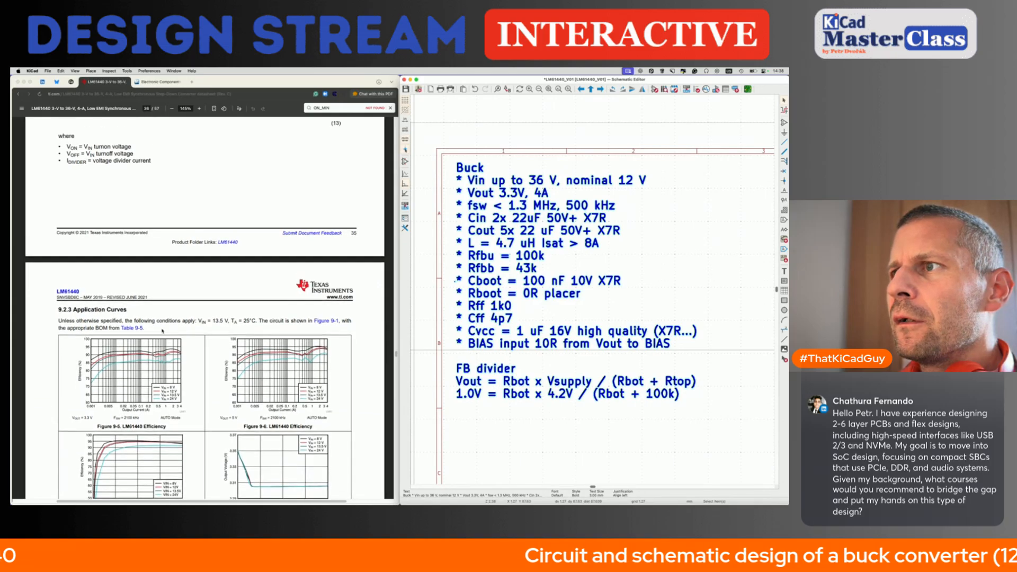
scroll(163, 330, up, 10)
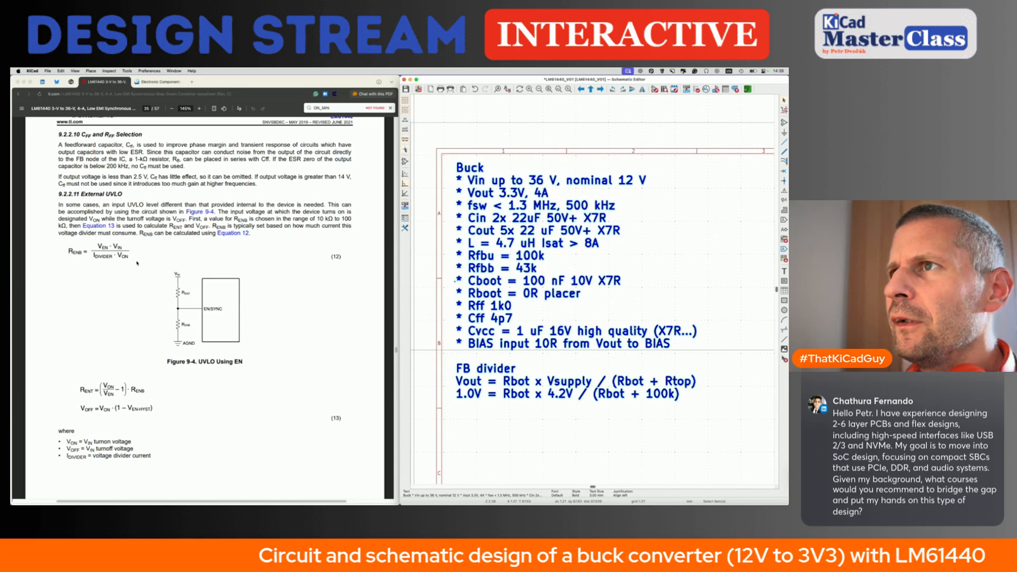
- Search the datasheet for "UVLO" and follow the section reference in the EN/SYNC pin description
click(129, 207)
double_click(141, 206)
key(super+c)
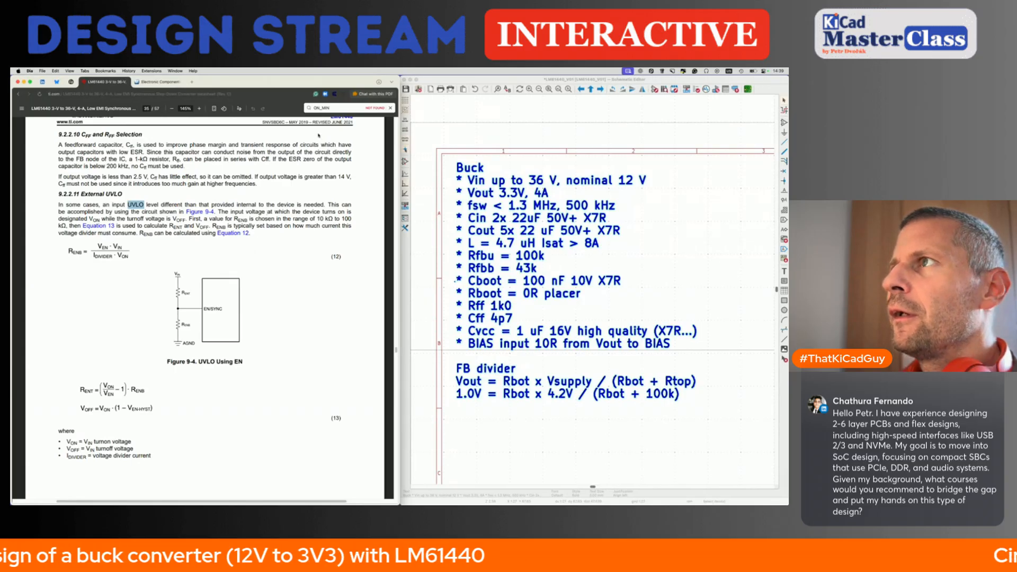
double_click(336, 109)
key(super+v)
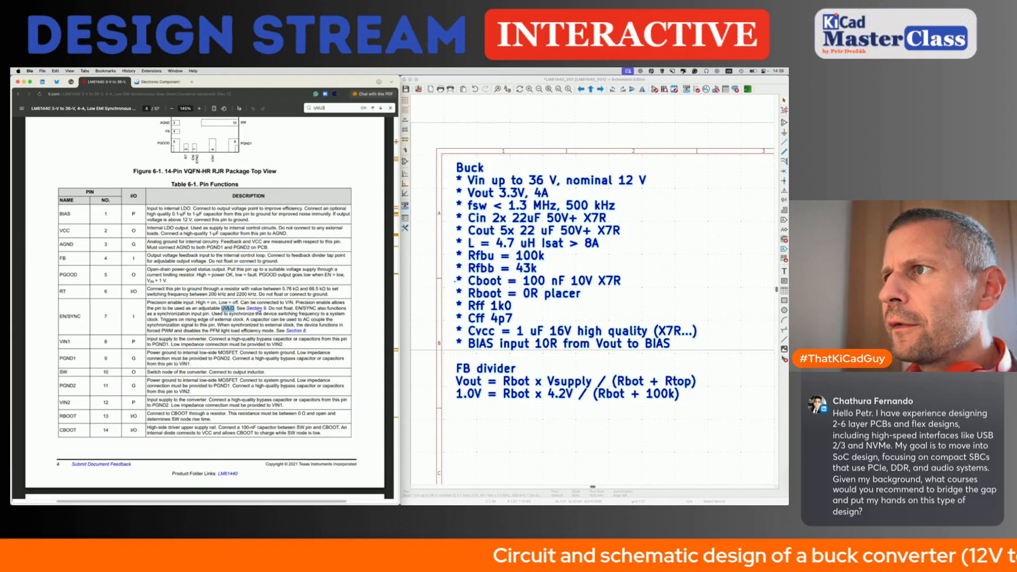
click(257, 309)
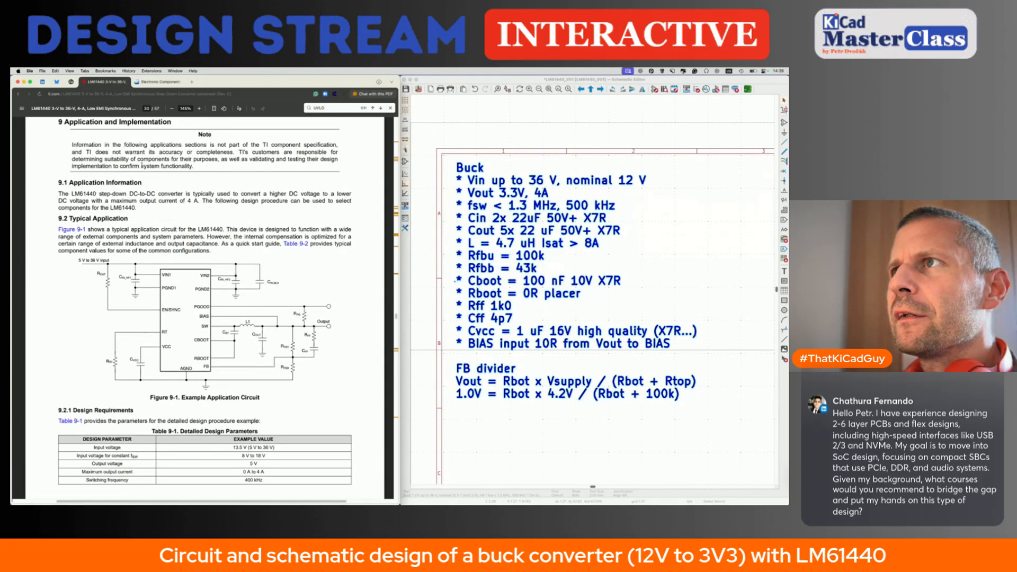
- Step through the UVLO matches in the electrical characteristics tables up to section 8.3.1, EN/SYNC Uses for Enable and VIN UVLO
key(Return)
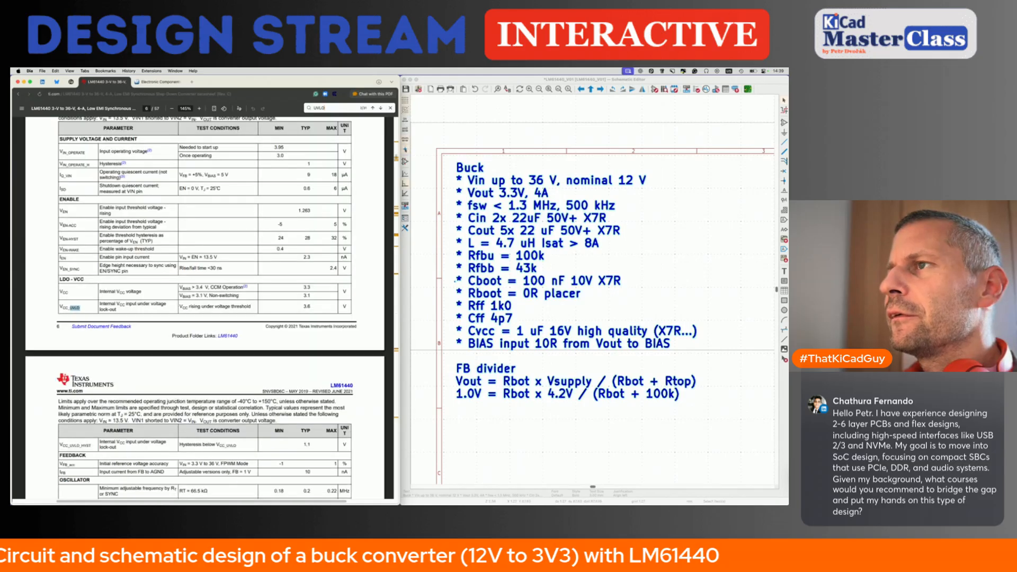
key(Return)
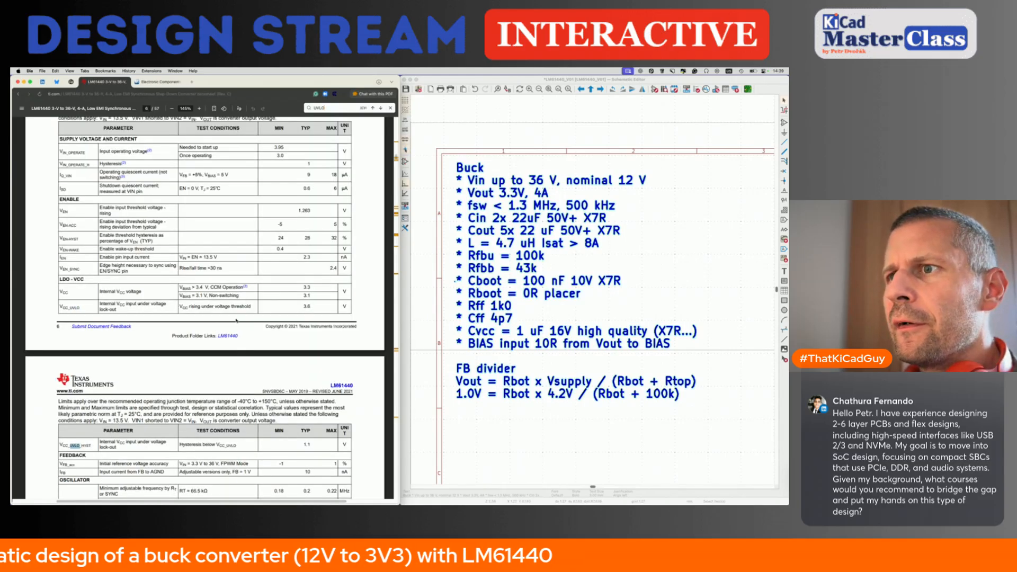
scroll(236, 320, down, 3)
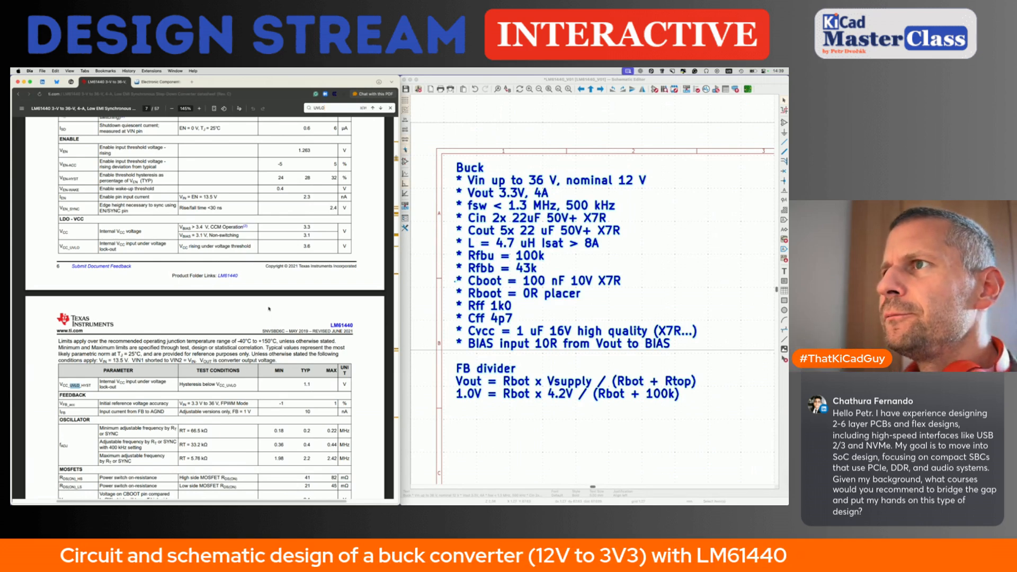
scroll(269, 309, down, 3)
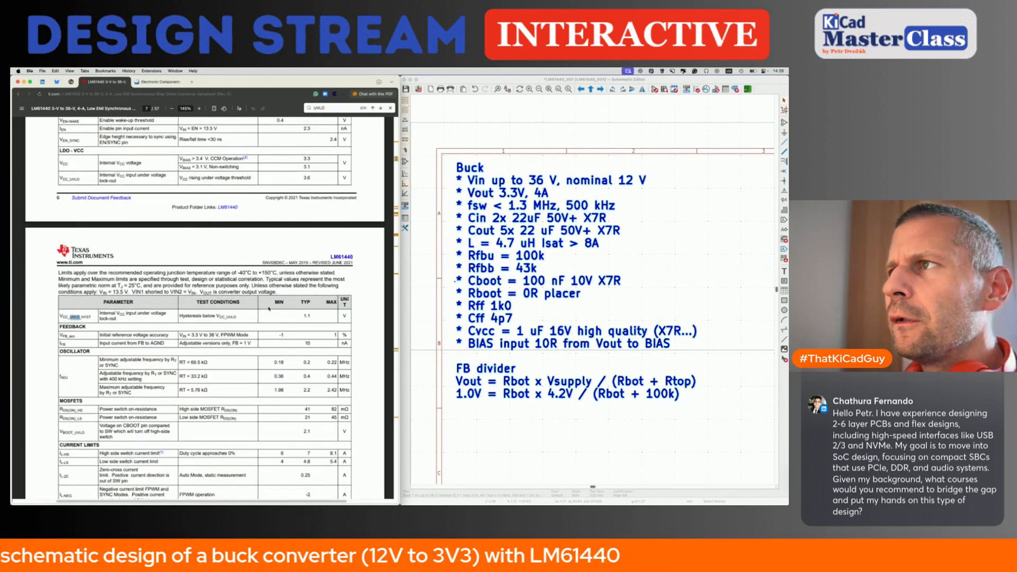
key(Return)
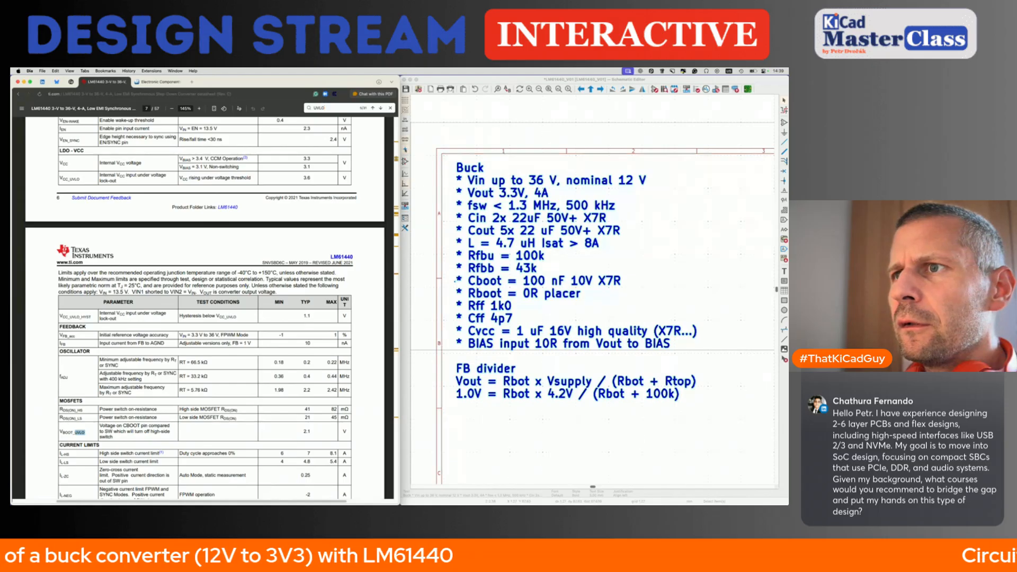
key(Return)
key(Return)
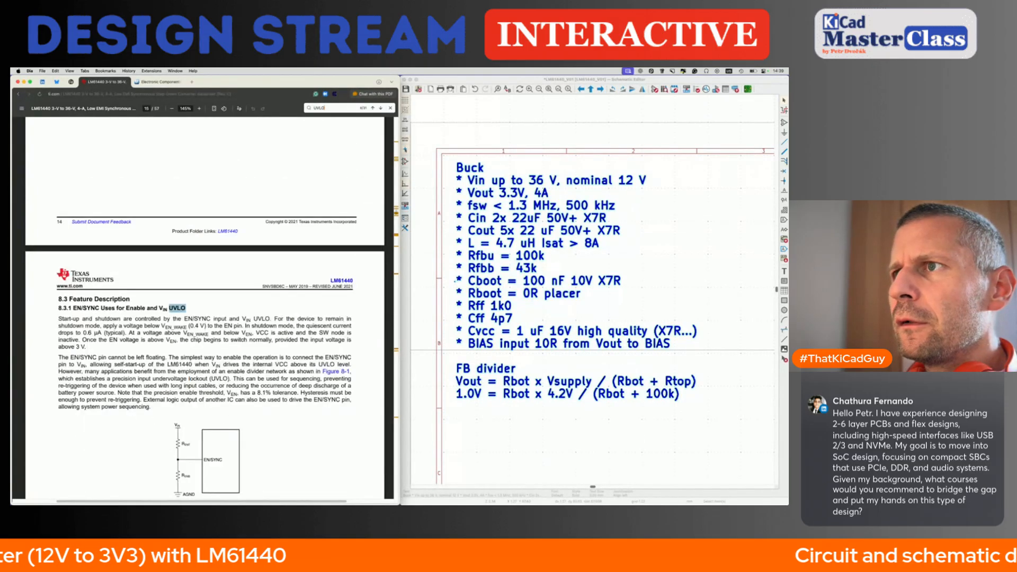
- Study section 8.3.1 on the EN/SYNC pin: the shutdown threshold, the enable divider in Figure 8-1 and the simplest VIN connection
scroll(184, 417, down, 3)
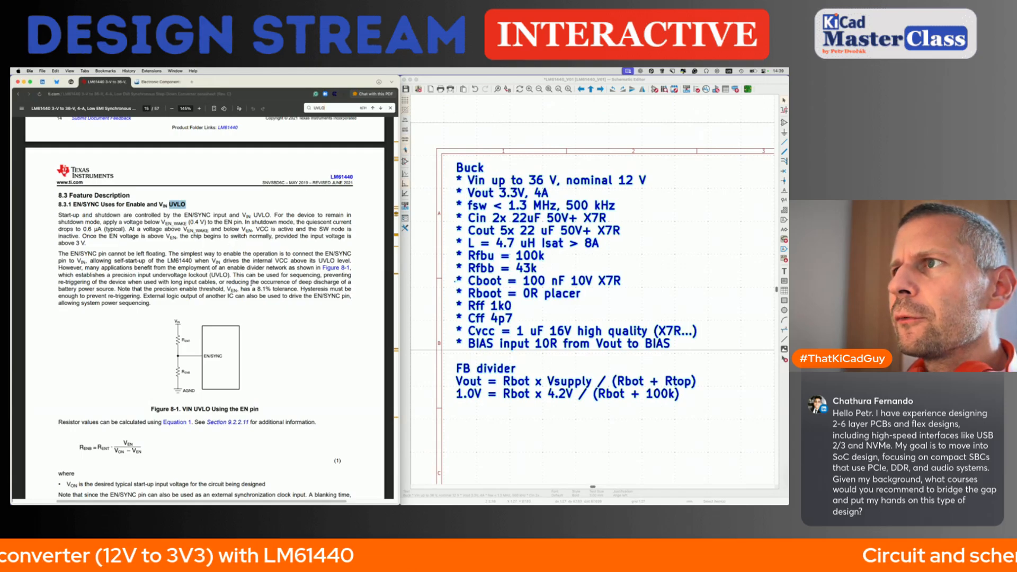
scroll(259, 302, down, 5)
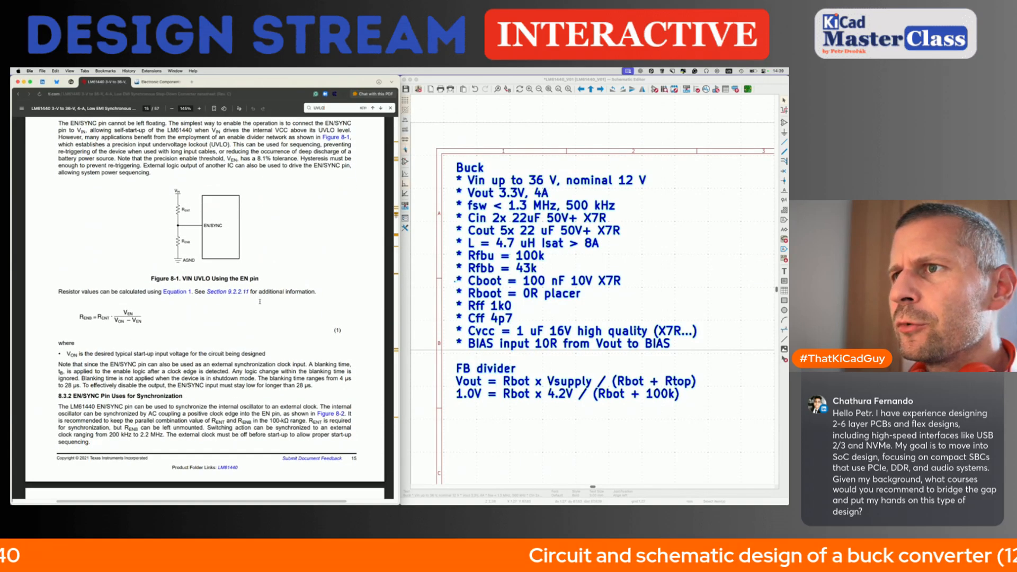
scroll(259, 301, up, 1)
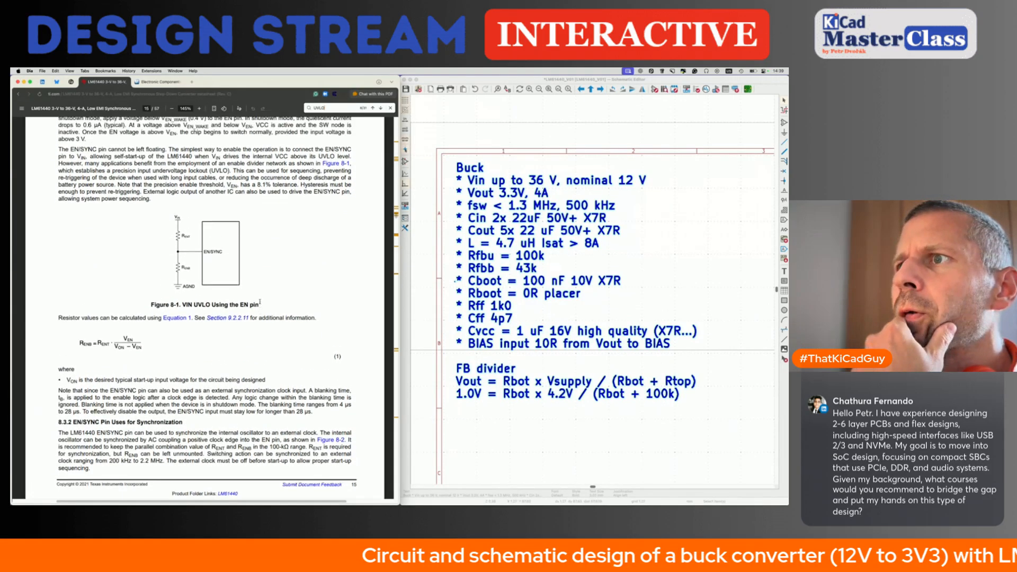
scroll(260, 301, up, 3)
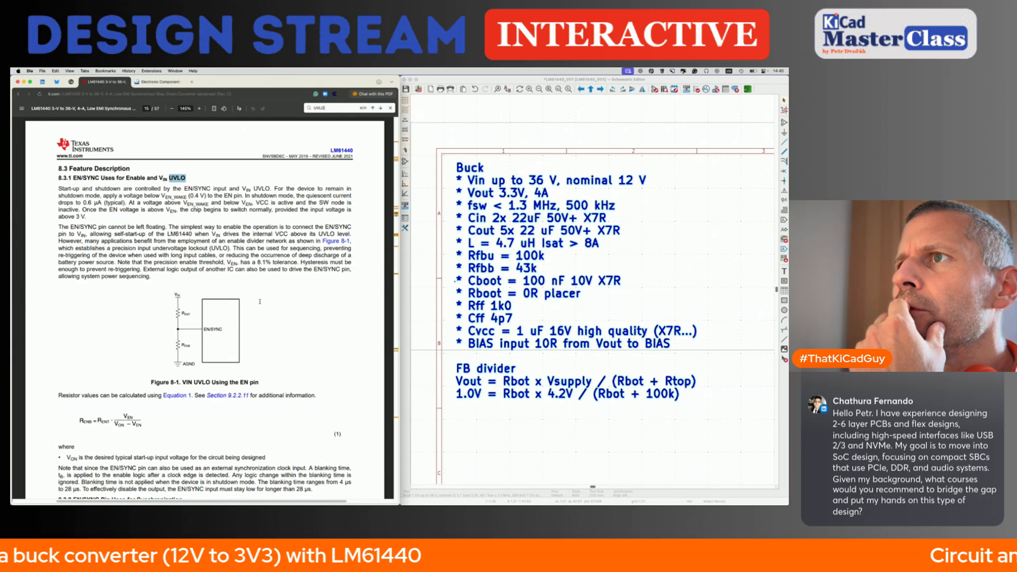
drag(83, 210, 187, 197)
click(185, 223)
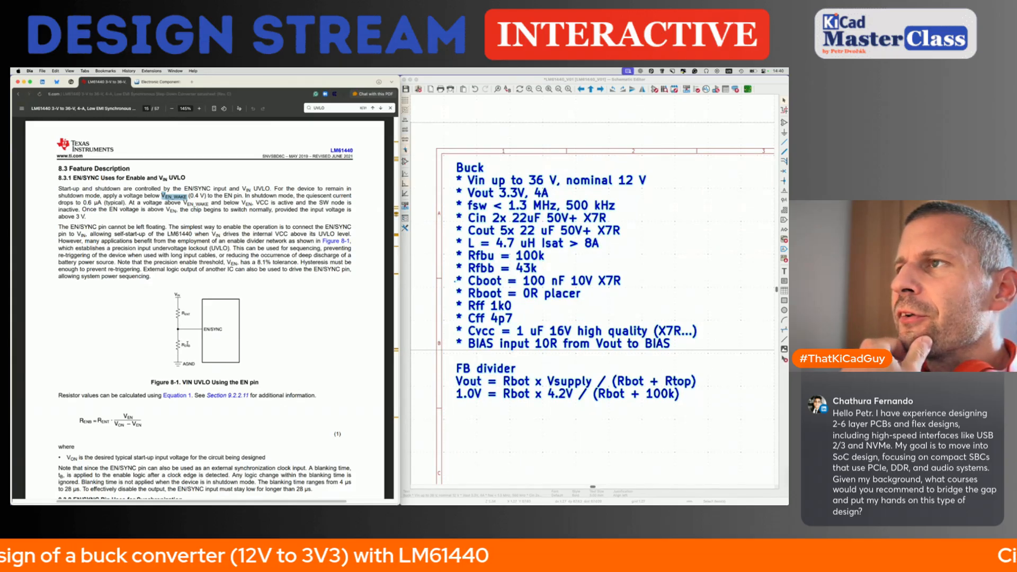
click(185, 345)
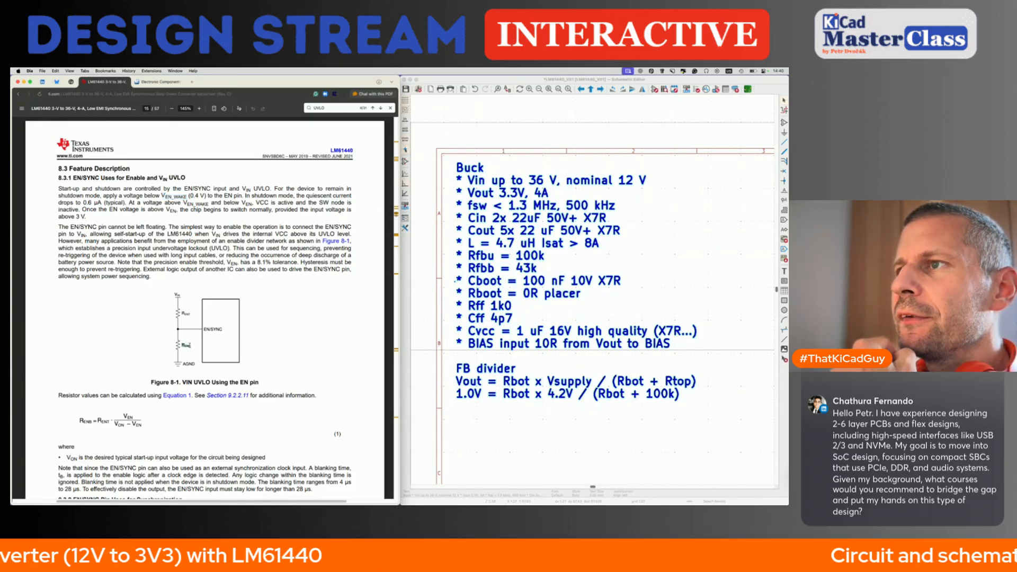
drag(190, 196, 205, 196)
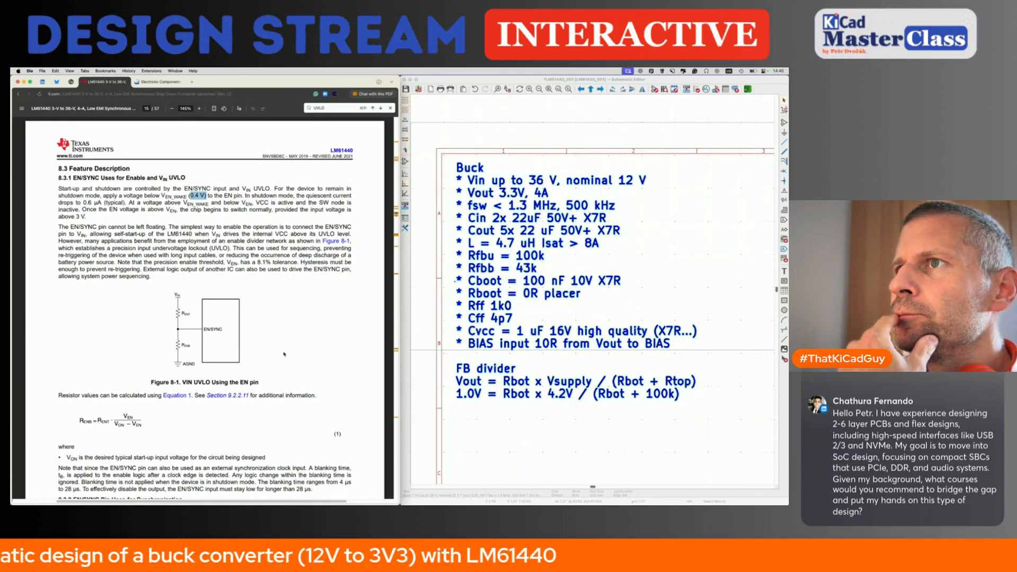
drag(170, 226, 226, 236)
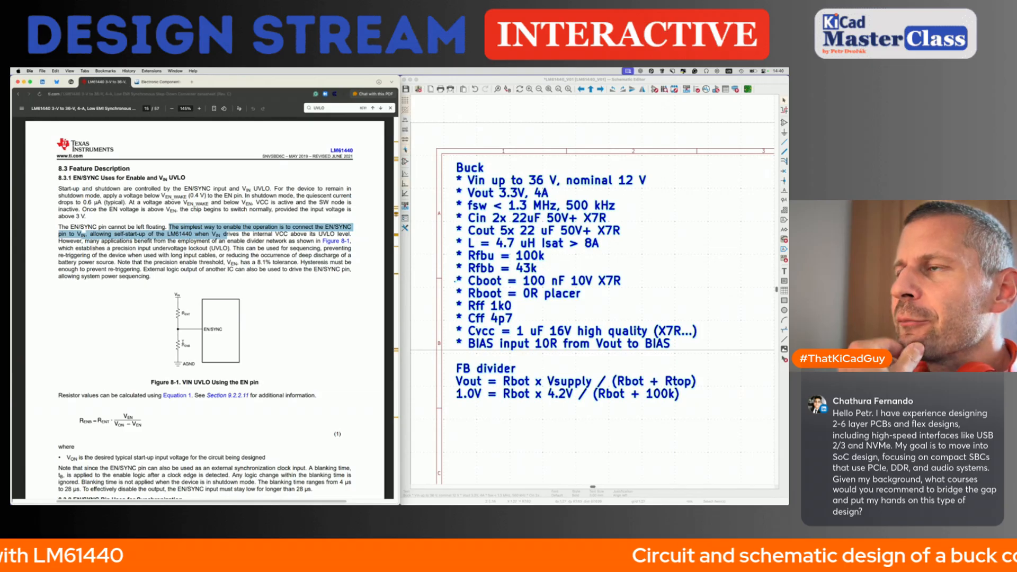
- Add the enable divider lines "Renu = 1M0" and "Renb = NC 10k" below the BIAS line of the note
click(504, 334)
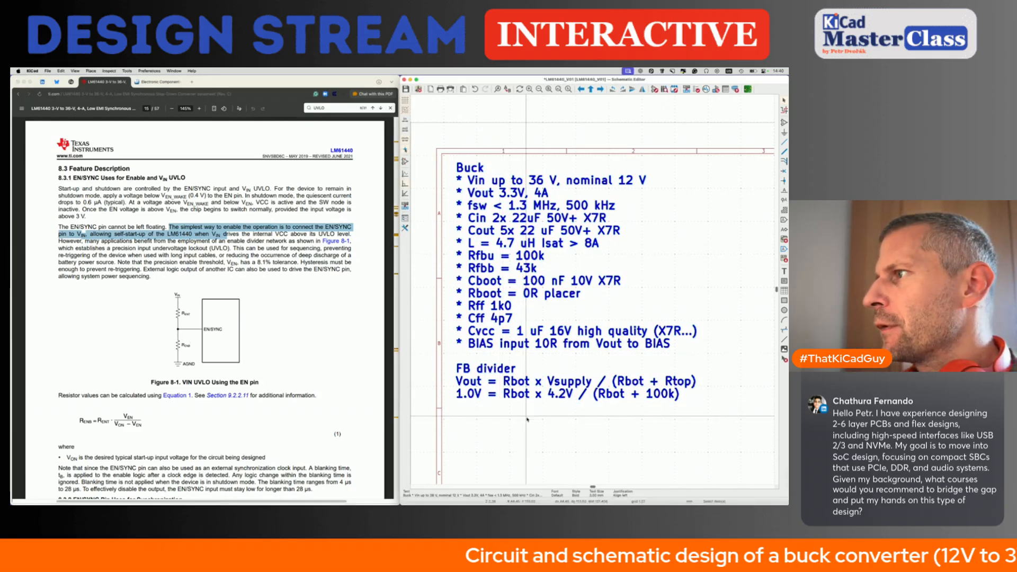
double_click(532, 338)
click(618, 363)
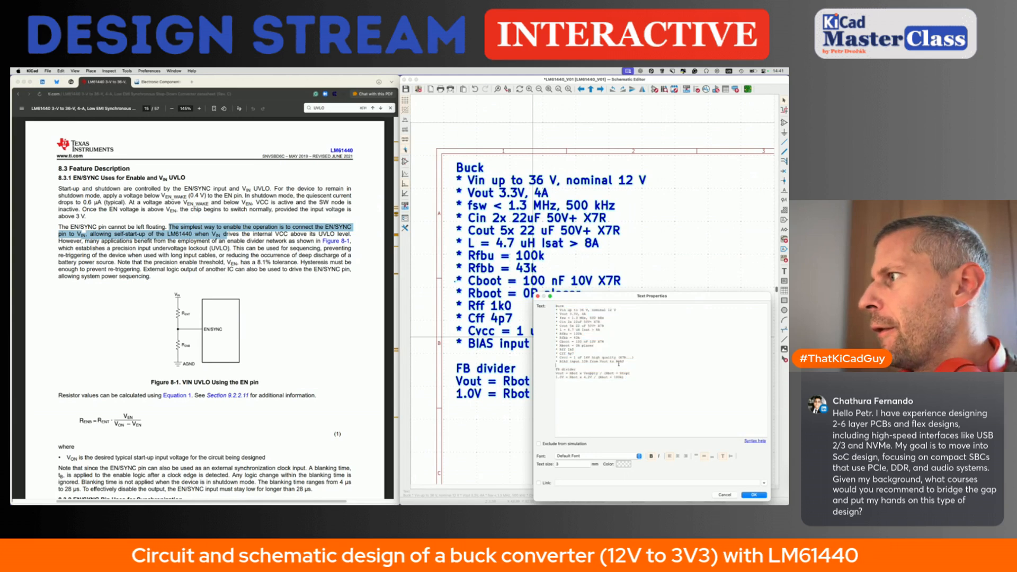
key(Return)
key(Return)
text(* Ren)
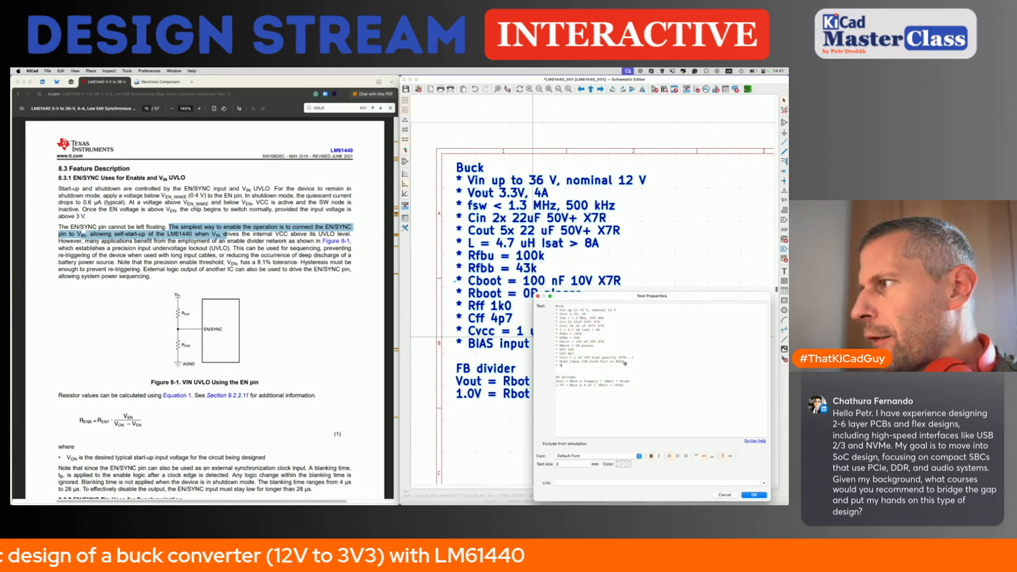
text(t = 100)
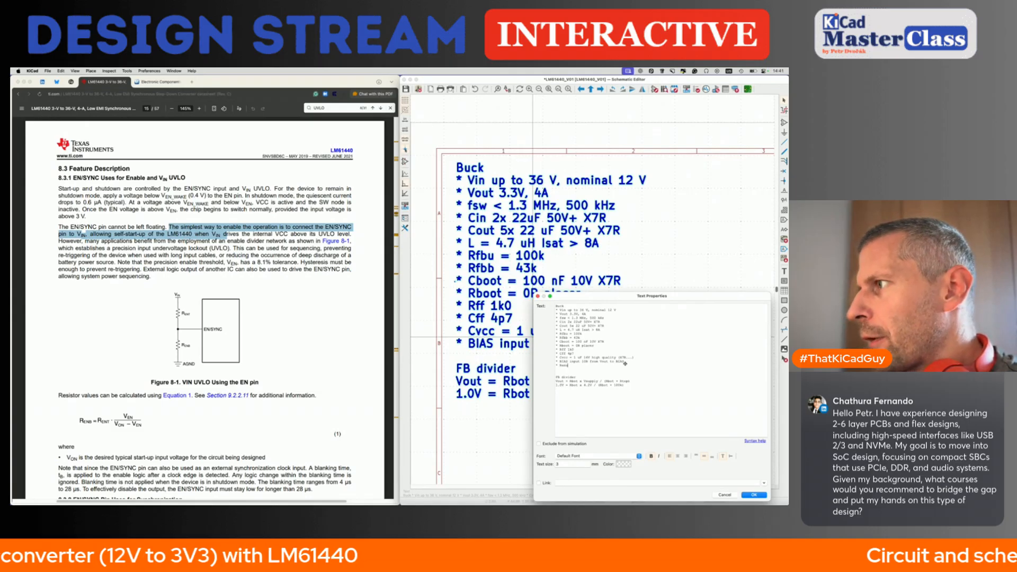
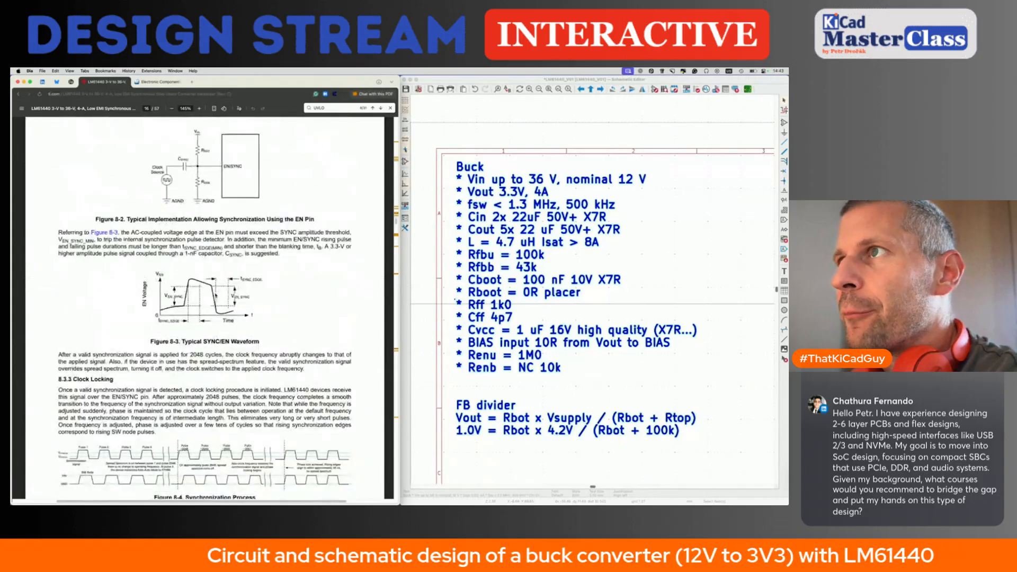
- Skim the datasheet from the synchronization figures through switching frequency, PGOOD, RBOOT, output voltage and protection to the operating modes
scroll(216, 295, down, 3)
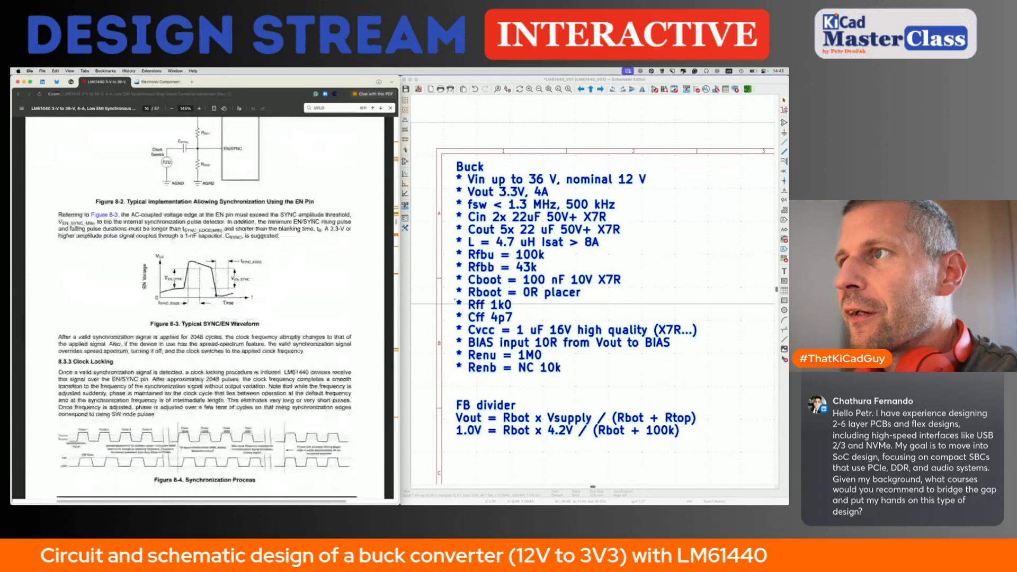
scroll(216, 295, down, 2)
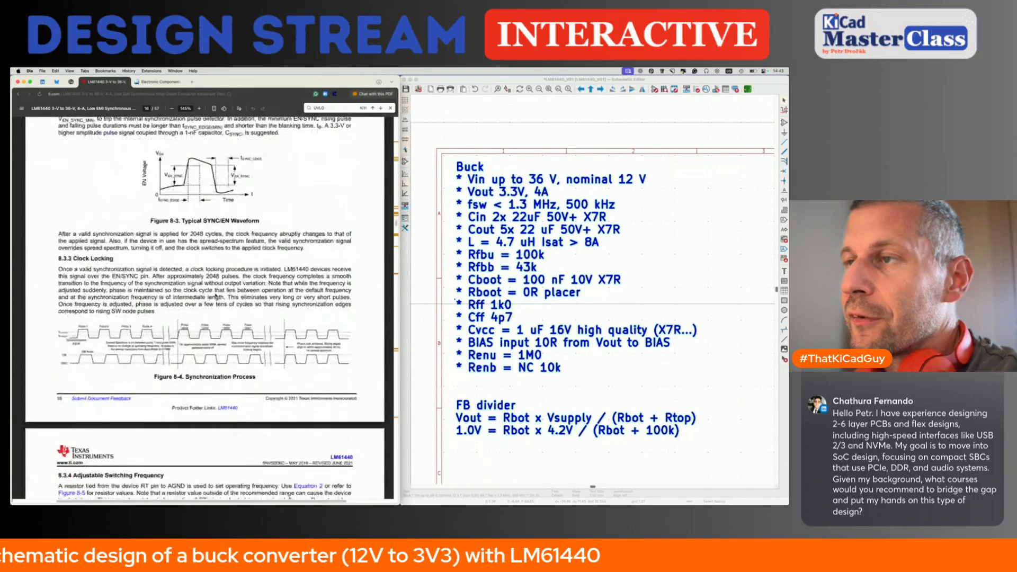
scroll(216, 297, down, 6)
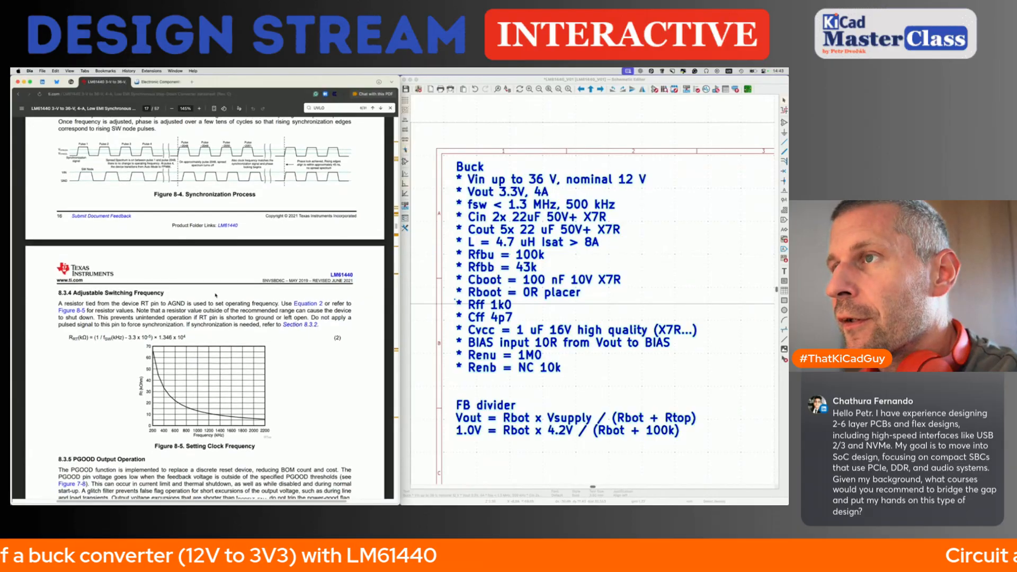
scroll(216, 295, down, 4)
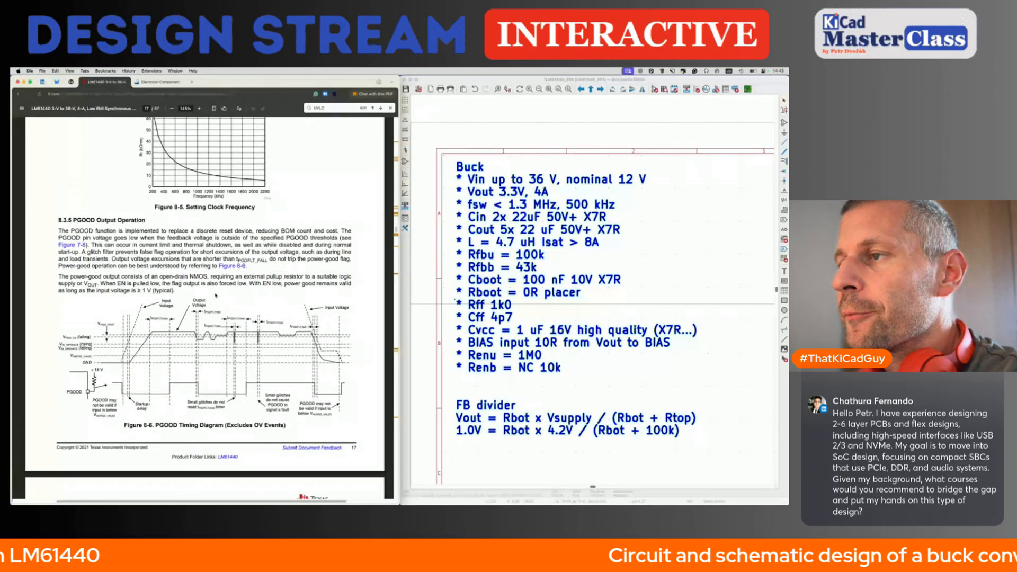
scroll(216, 295, down, 6)
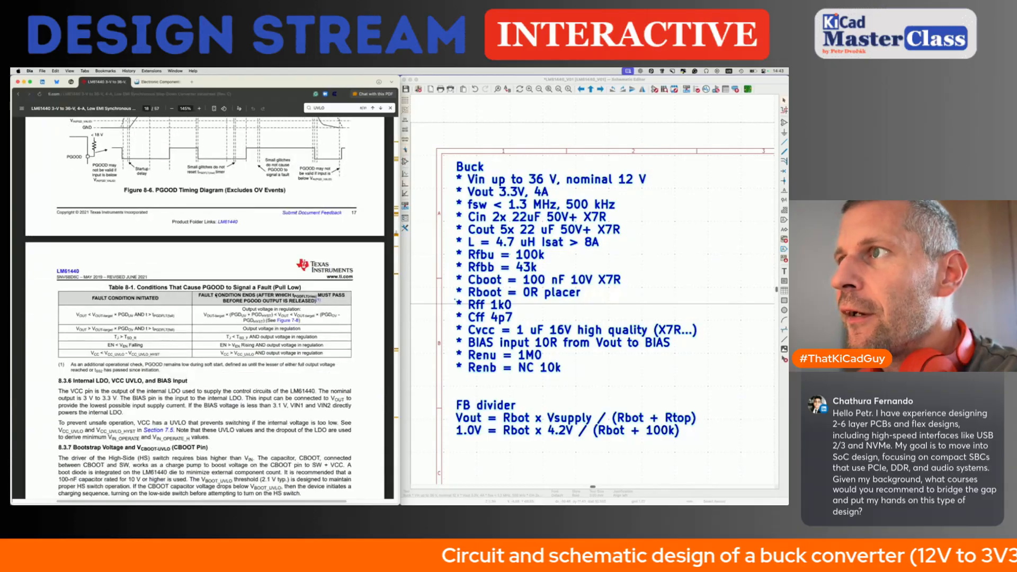
scroll(216, 295, up, 10)
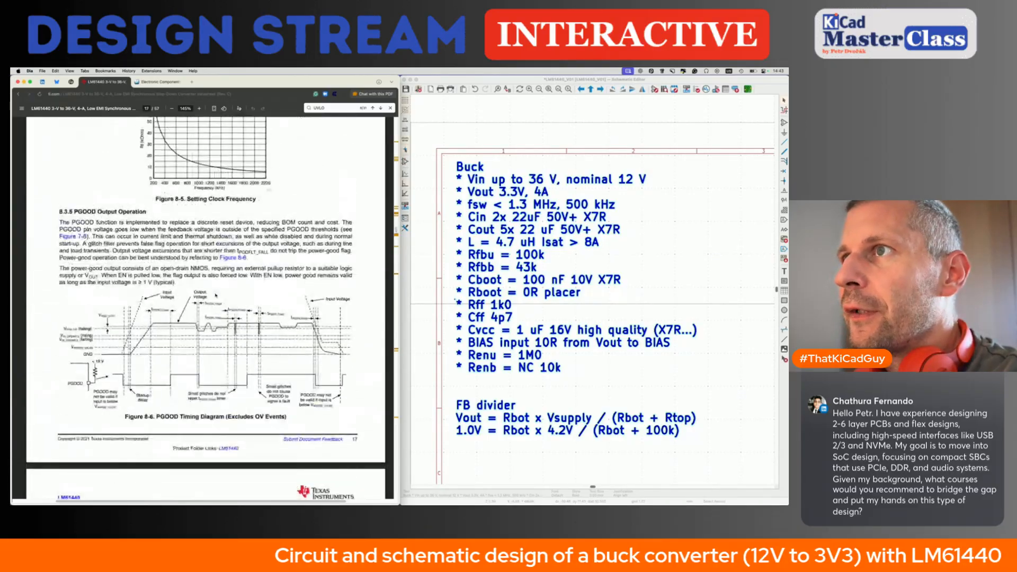
scroll(216, 295, down, 13)
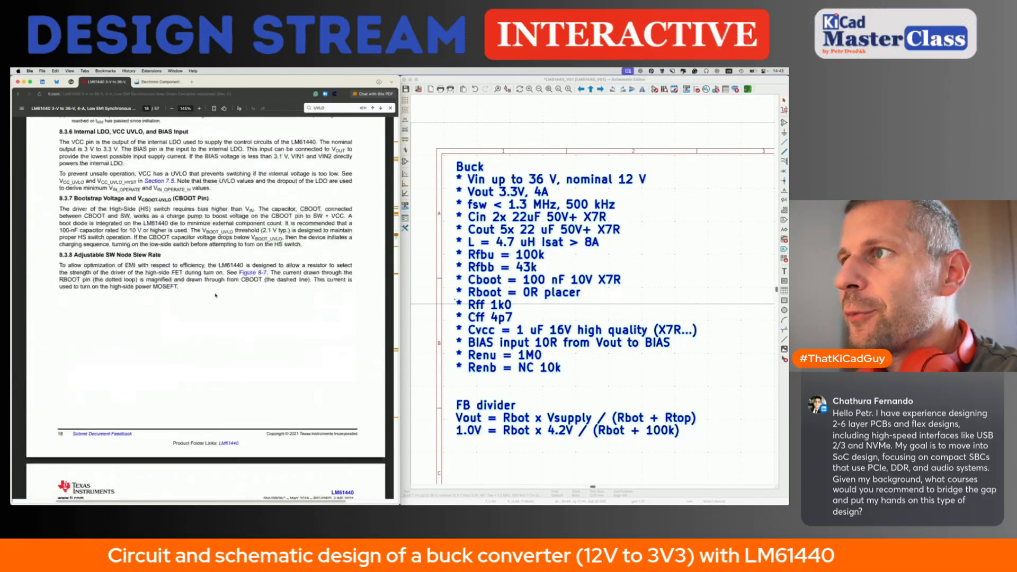
scroll(215, 295, down, 9)
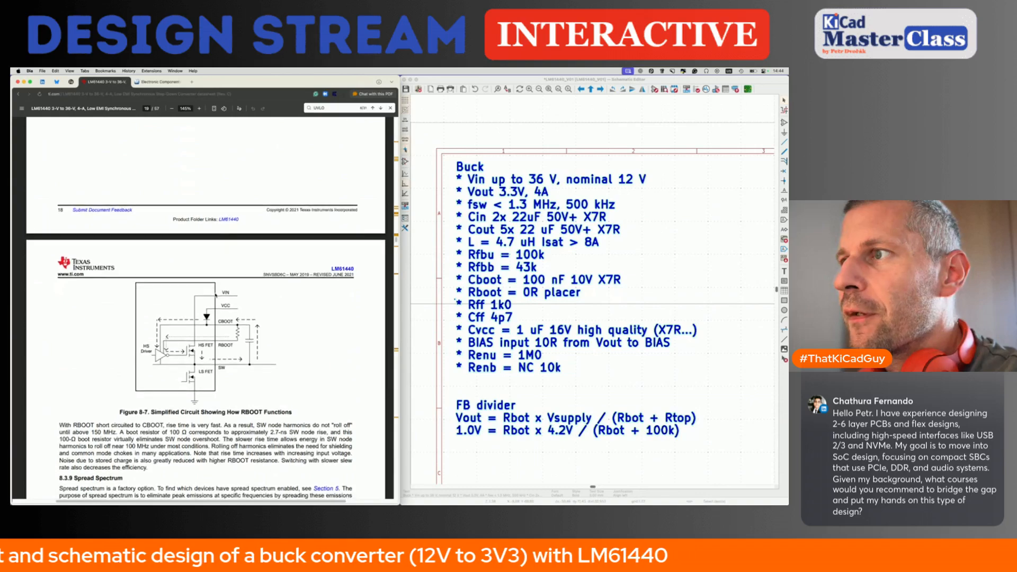
scroll(215, 295, down, 20)
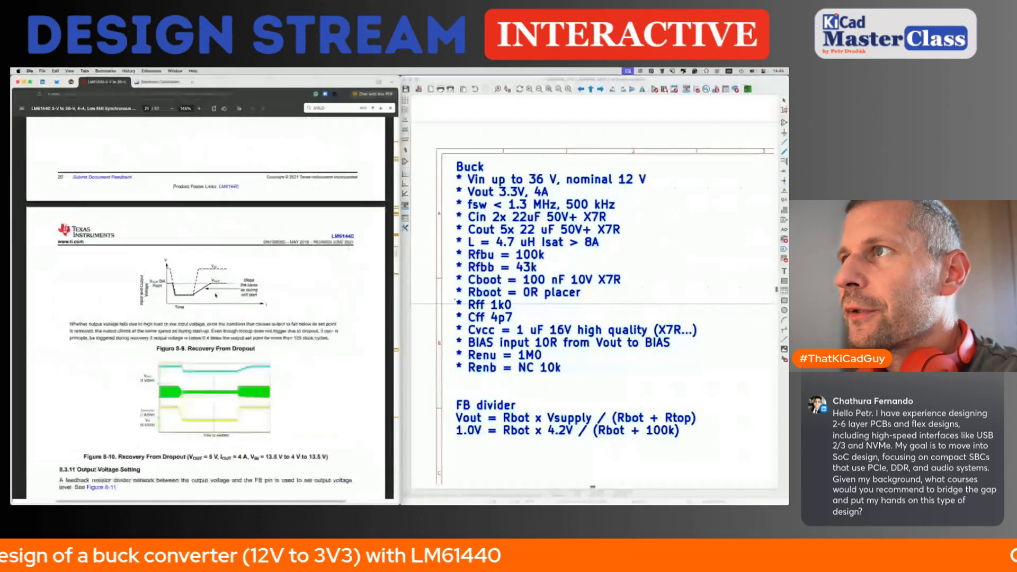
scroll(216, 295, down, 5)
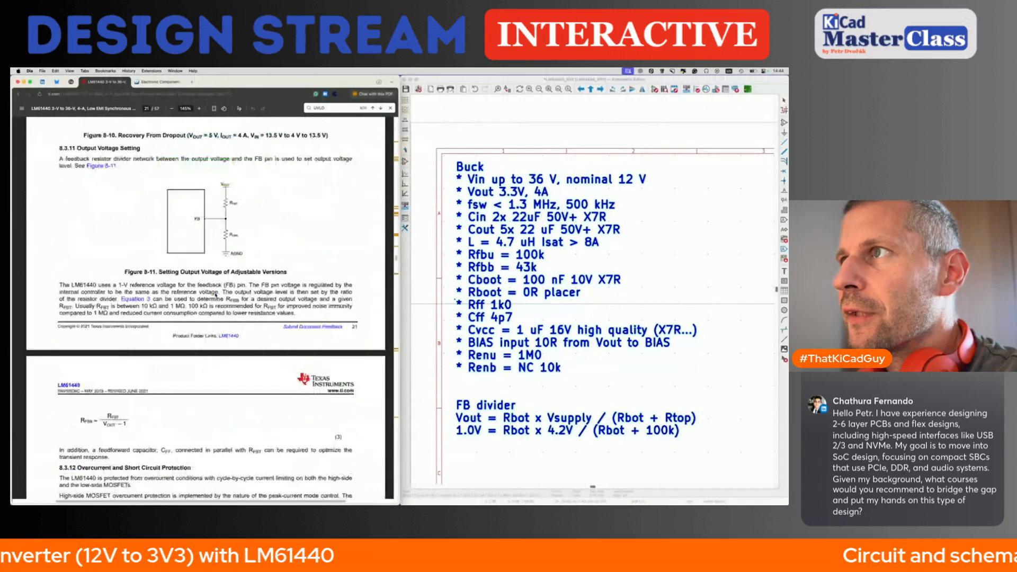
scroll(216, 295, down, 5)
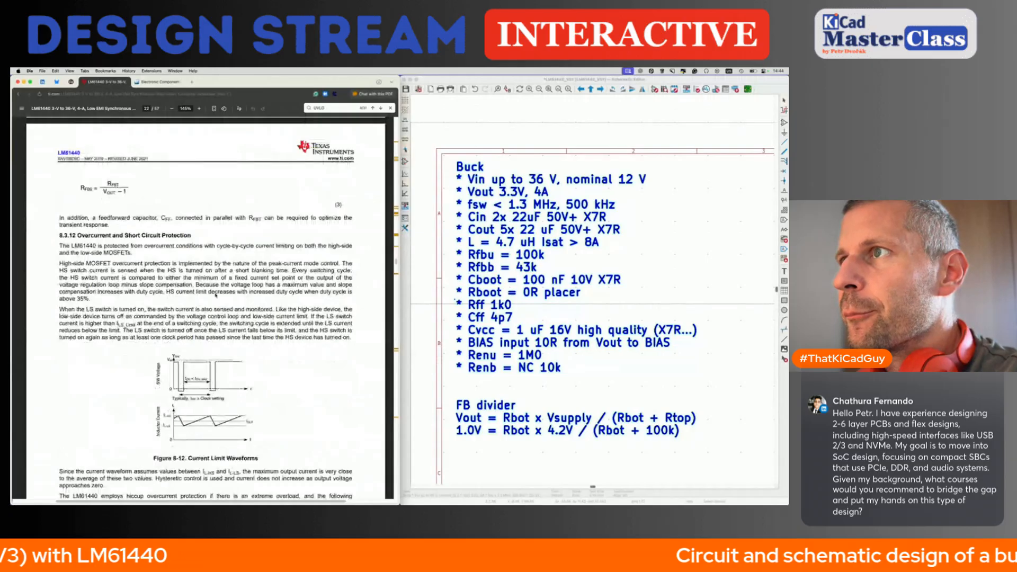
scroll(215, 295, down, 7)
scroll(215, 296, down, 8)
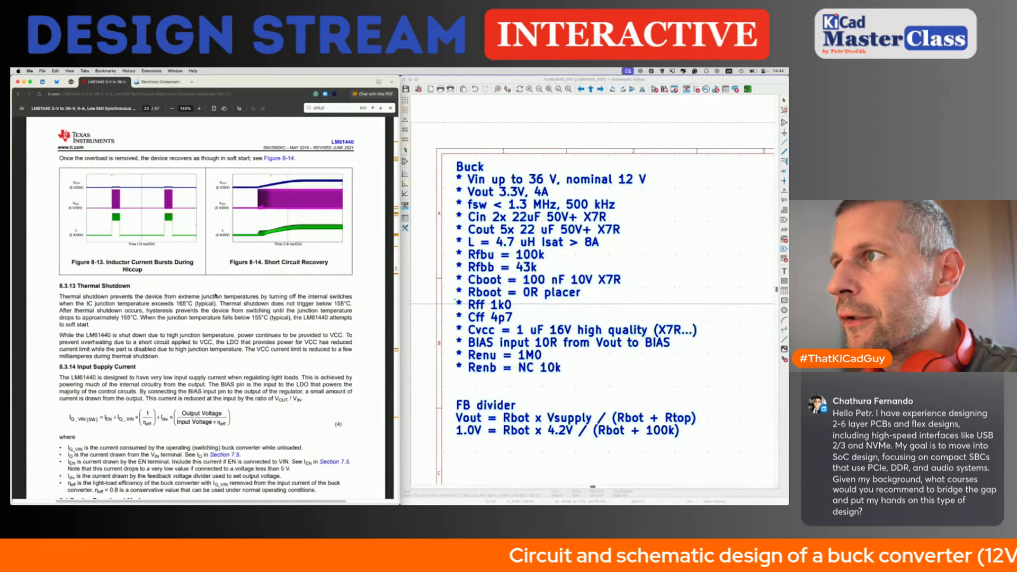
scroll(216, 295, up, 20)
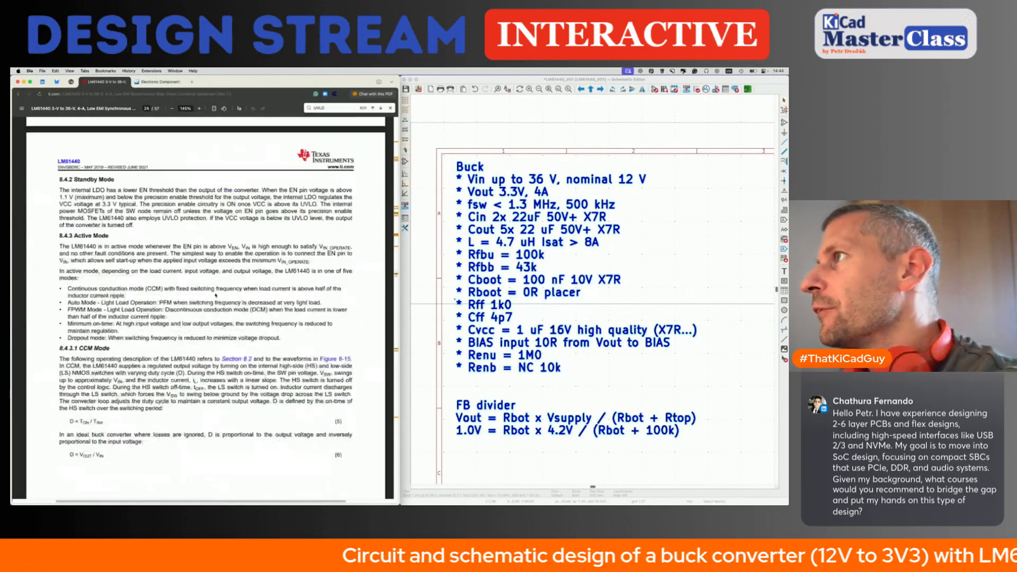
- Save the schematic and enlarge the schematic editor window to fill the screen
click(493, 136)
key(super+s)
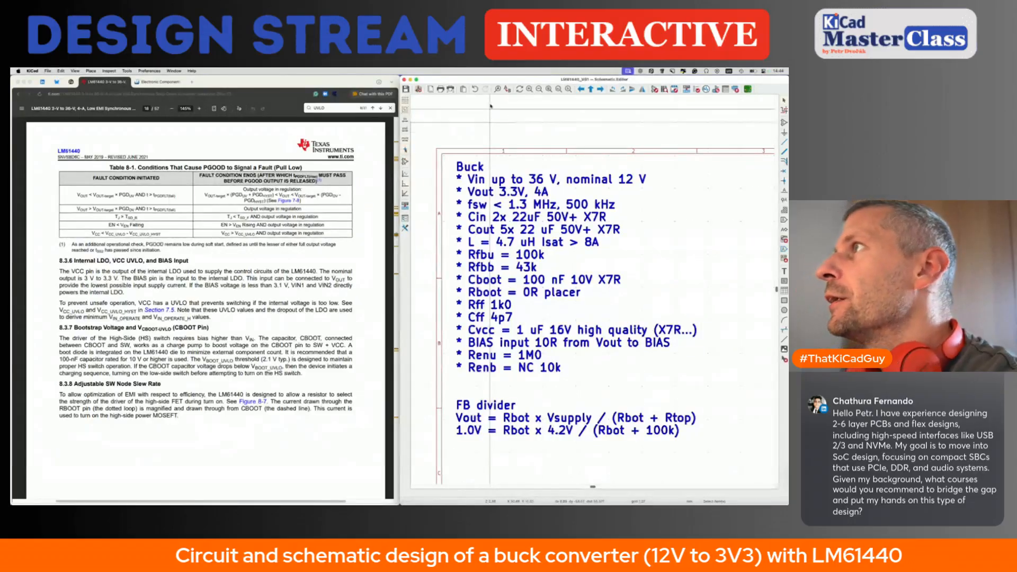
double_click(490, 79)
- Place the text "LM61440 eval board" in the empty upper area of the sheet's title block
scroll(258, 231, down, 5)
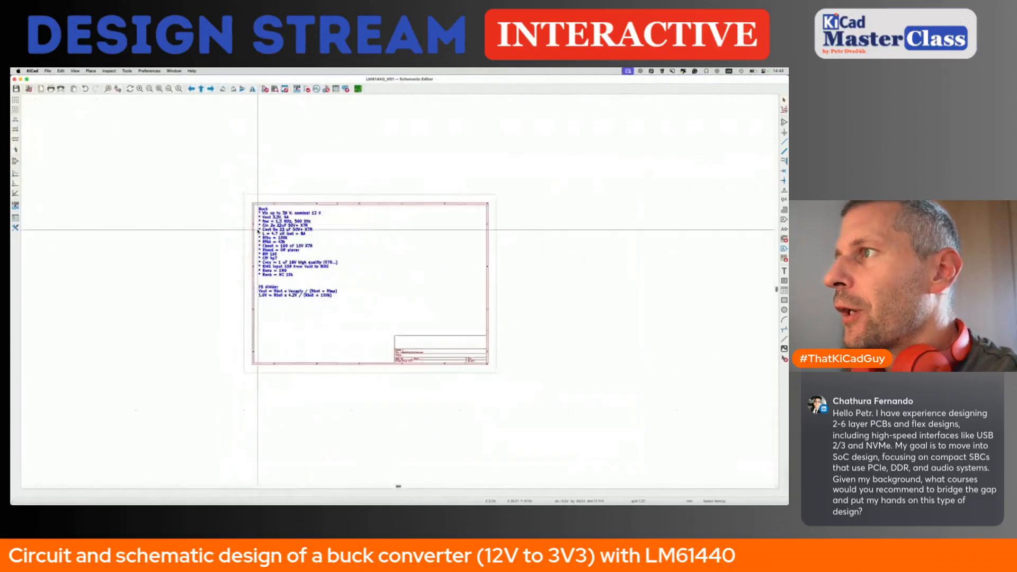
scroll(257, 249, right, 3)
scroll(257, 256, up, 2)
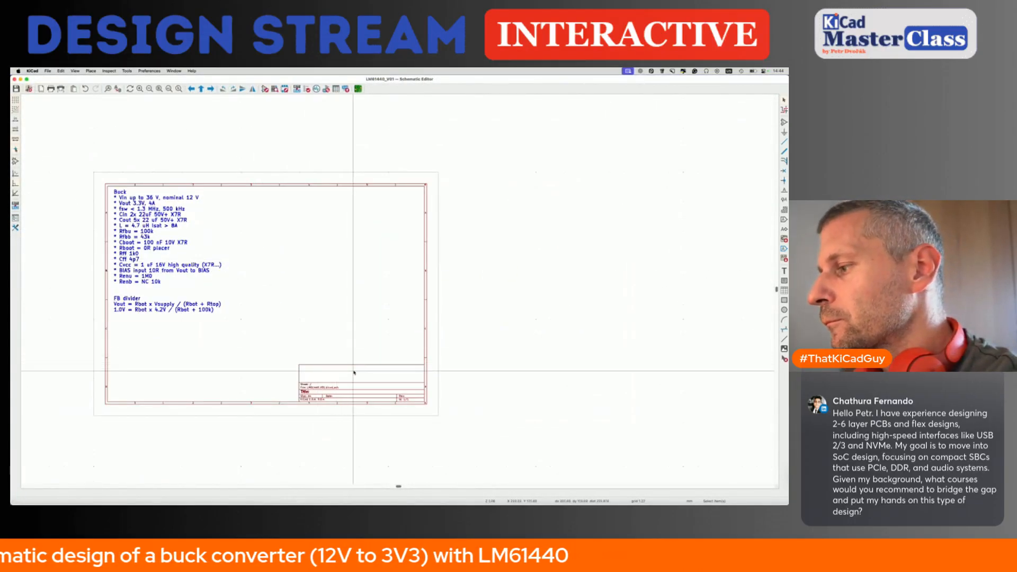
scroll(358, 365, up, 2)
key(t)
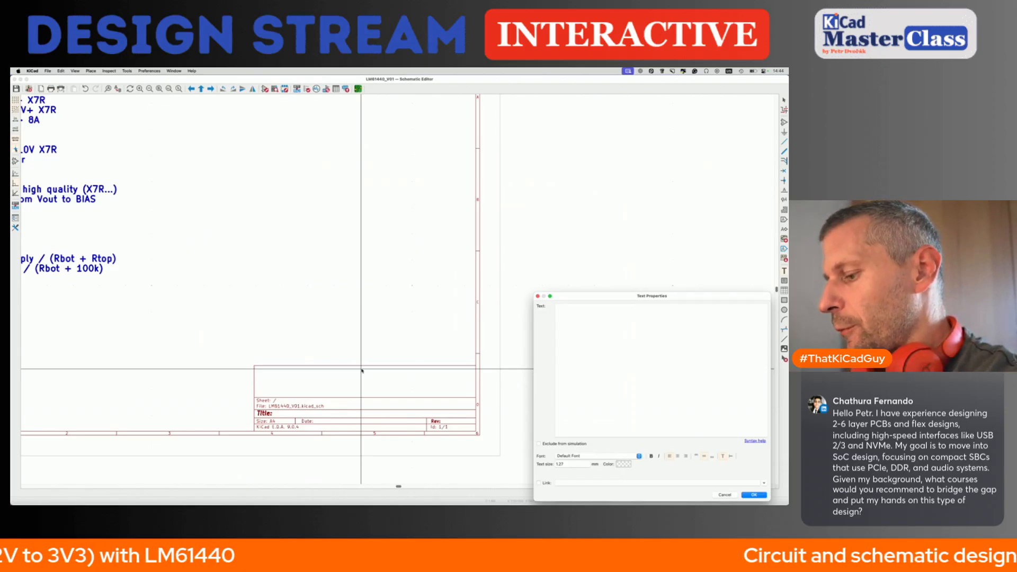
text(LM6144)
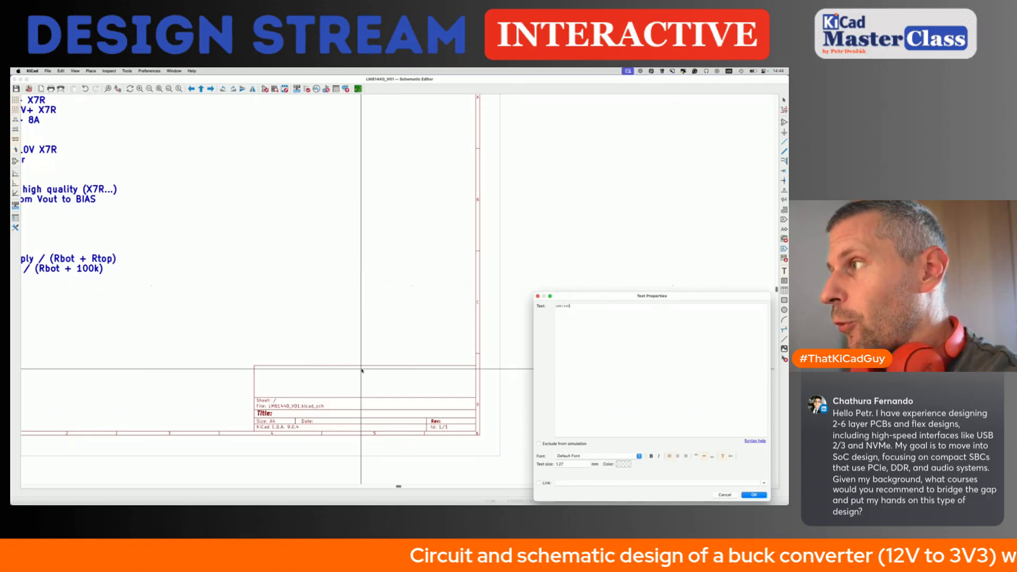
text(0 eval boa)
key(Return)
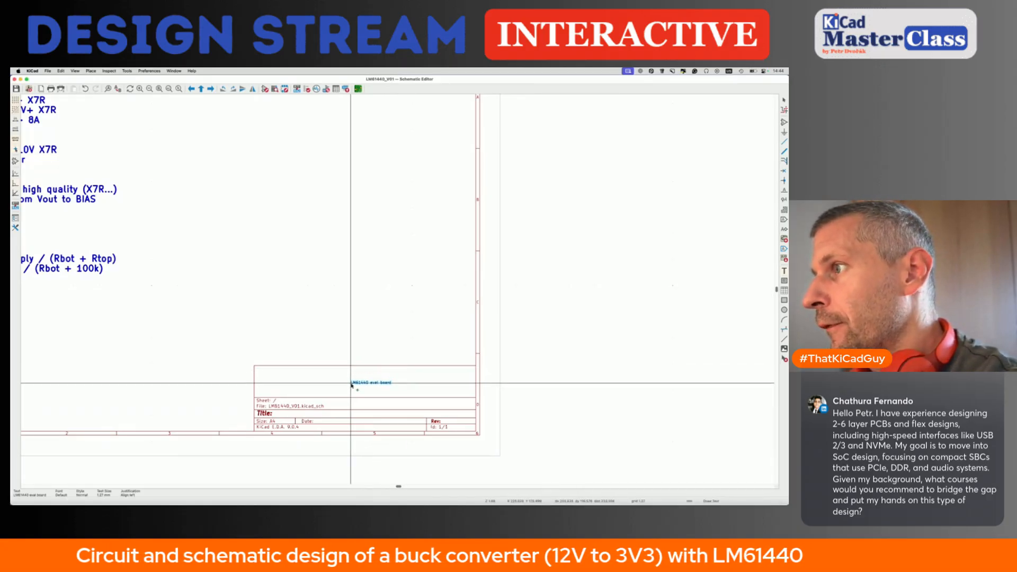
click(351, 385)
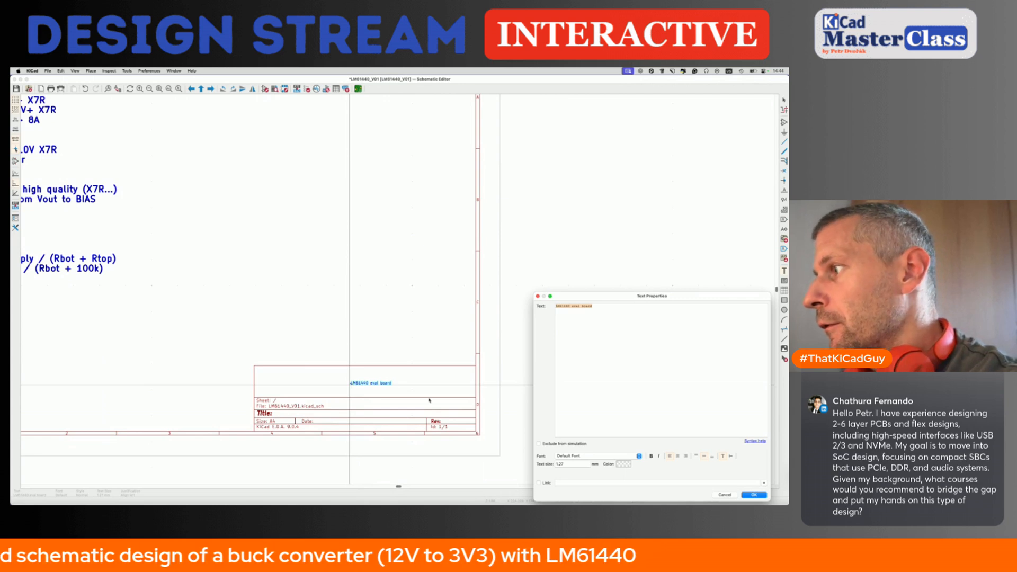
- Set the board title's text size to 5 mm and move it so it fits inside the title block
double_click(574, 464)
text(5)
key(Return)
click(522, 460)
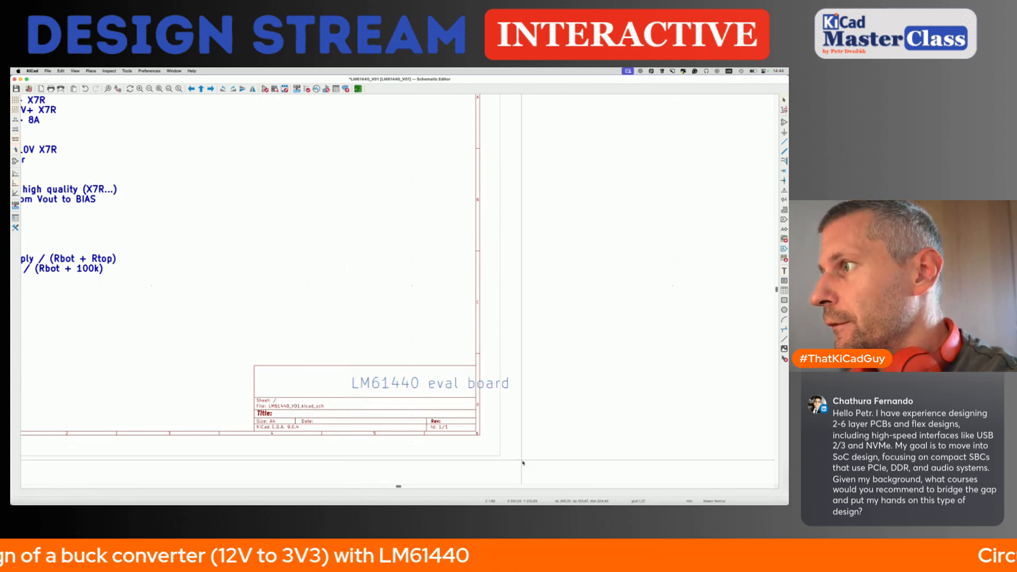
drag(438, 385, 381, 382)
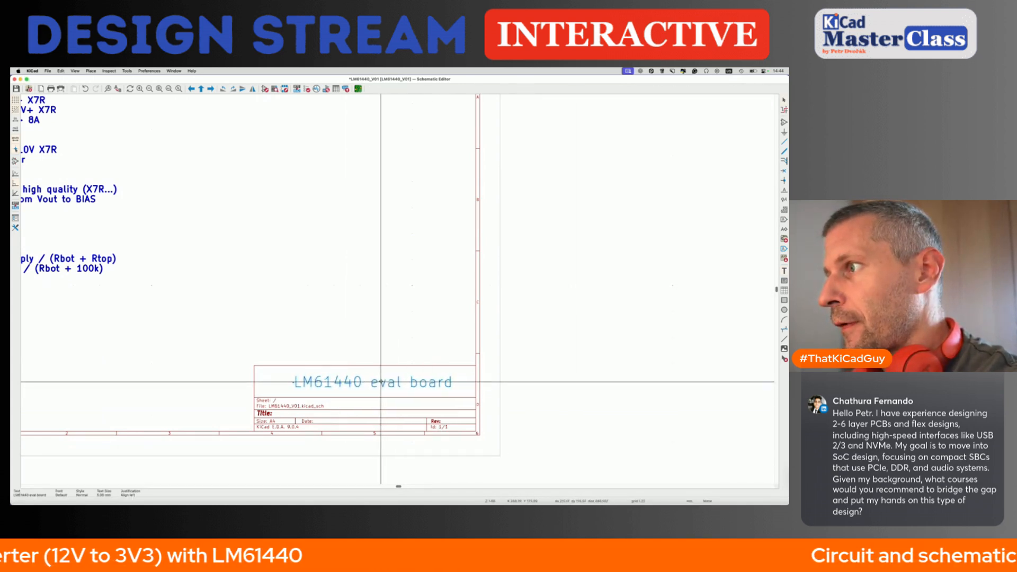
- Change the schematic's paper size to A3 297x420mm in the page settings
scroll(381, 383, down, 6)
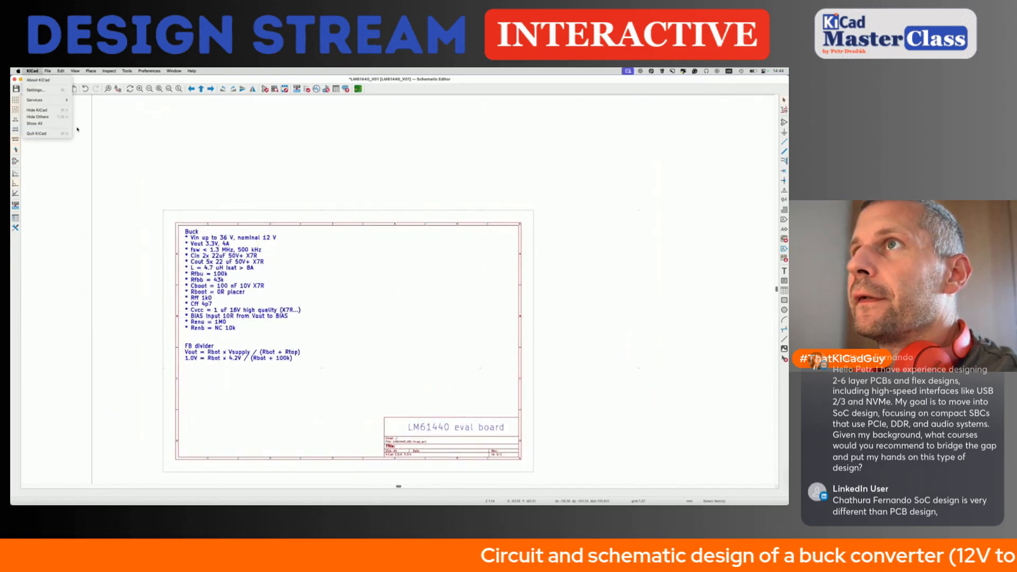
click(56, 71)
click(69, 137)
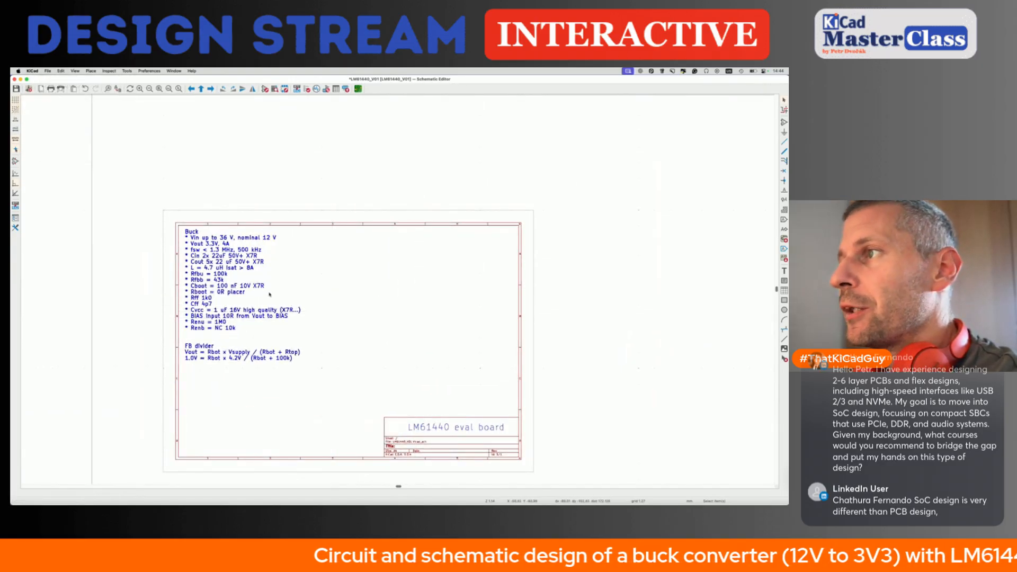
click(302, 227)
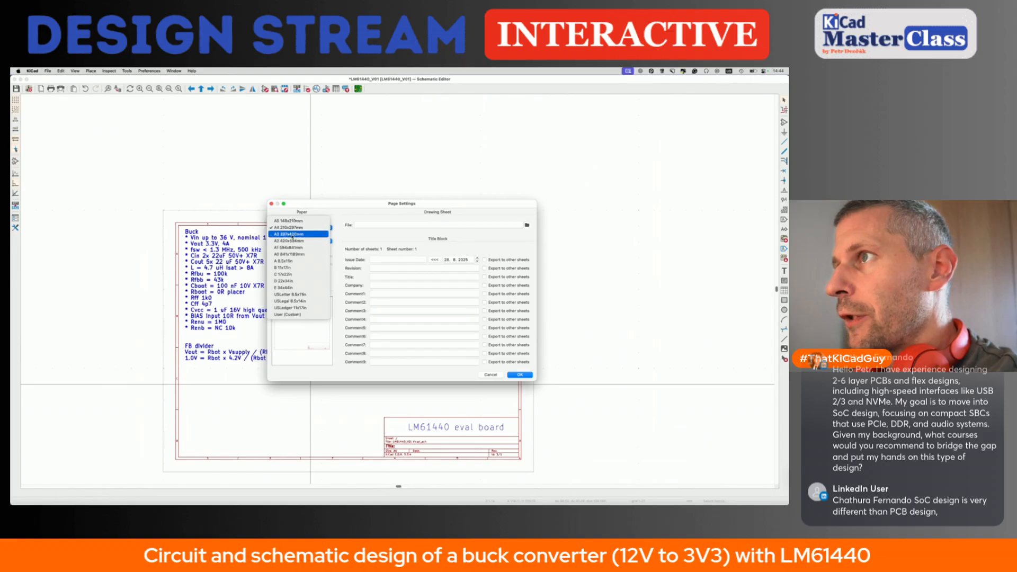
click(297, 239)
click(519, 374)
- Move the "LM61440 eval board" text into the relocated title block and save the schematic
scroll(422, 325, down, 5)
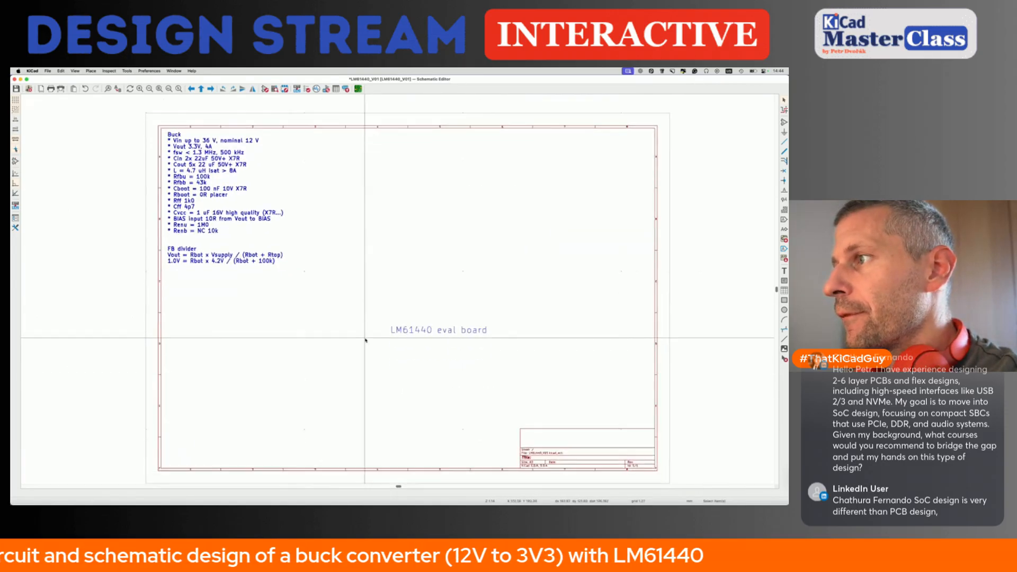
click(422, 326)
drag(421, 324, 572, 433)
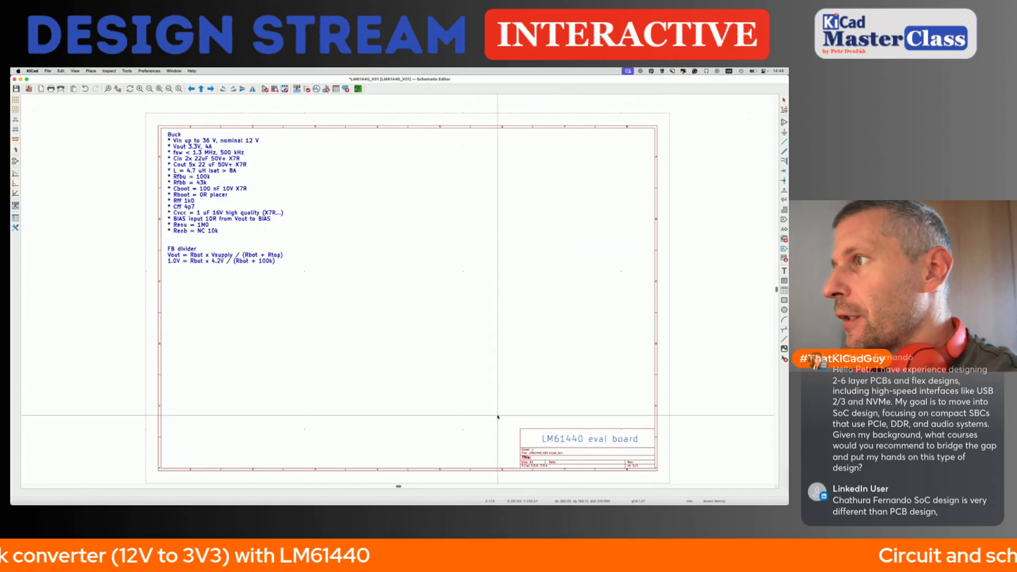
key(super+s)
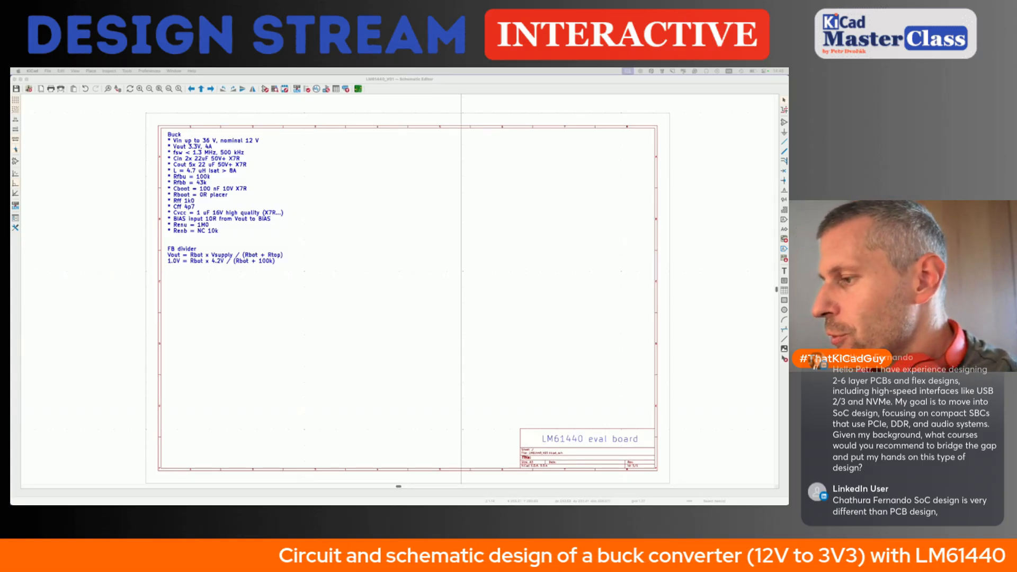
click(313, 265)
key(super+s)
- Find the LM61440 symbol in the libraries, place it near the middle of the sheet, and save the schematic
scroll(313, 265, right, 3)
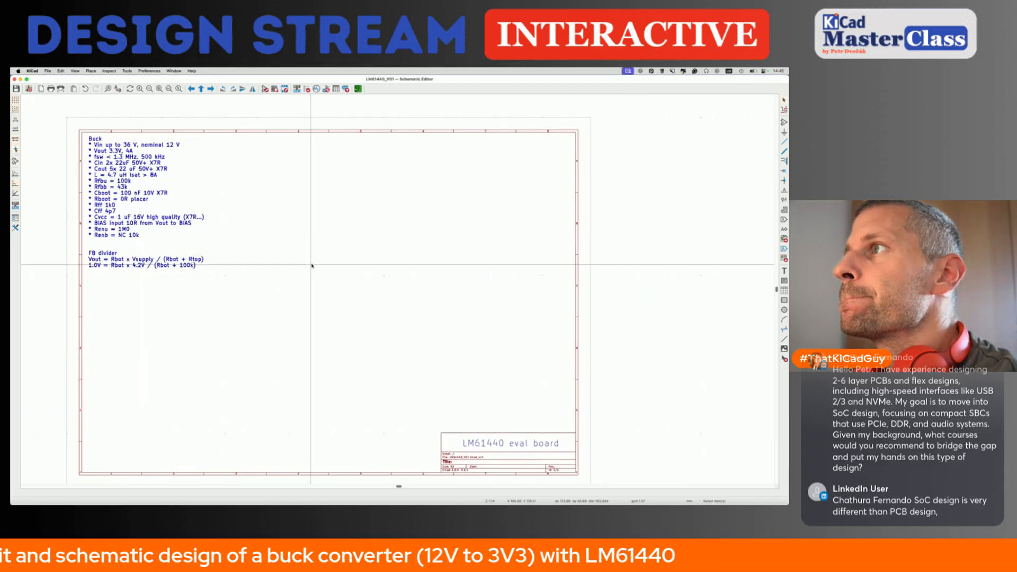
text(a)
text(lm)
text(61)
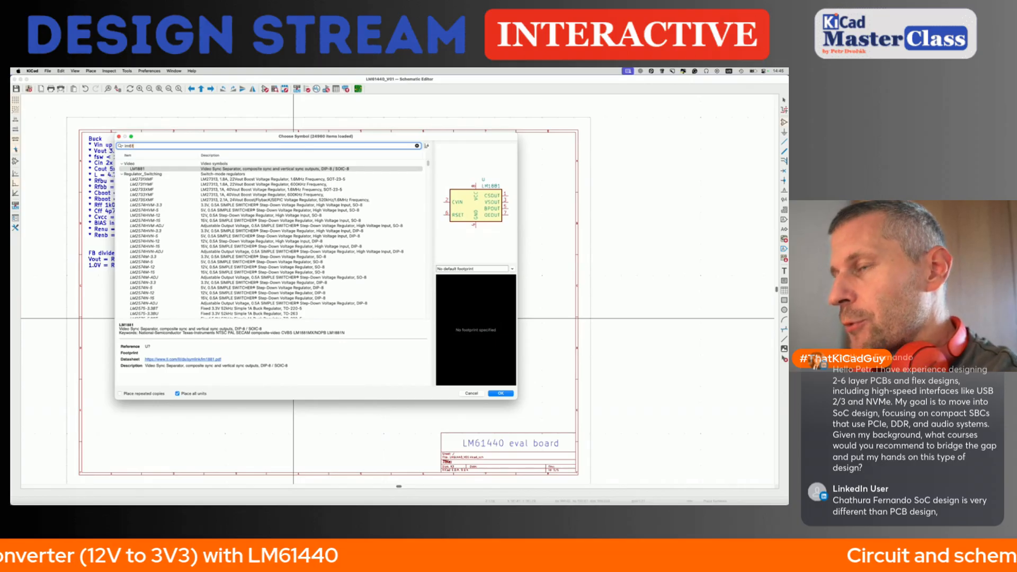
text(440)
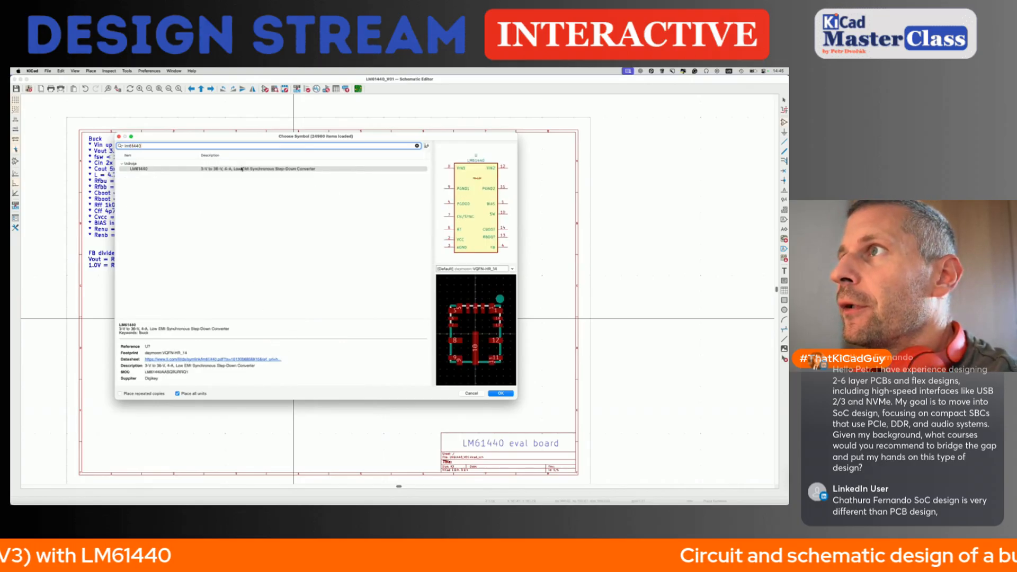
double_click(241, 168)
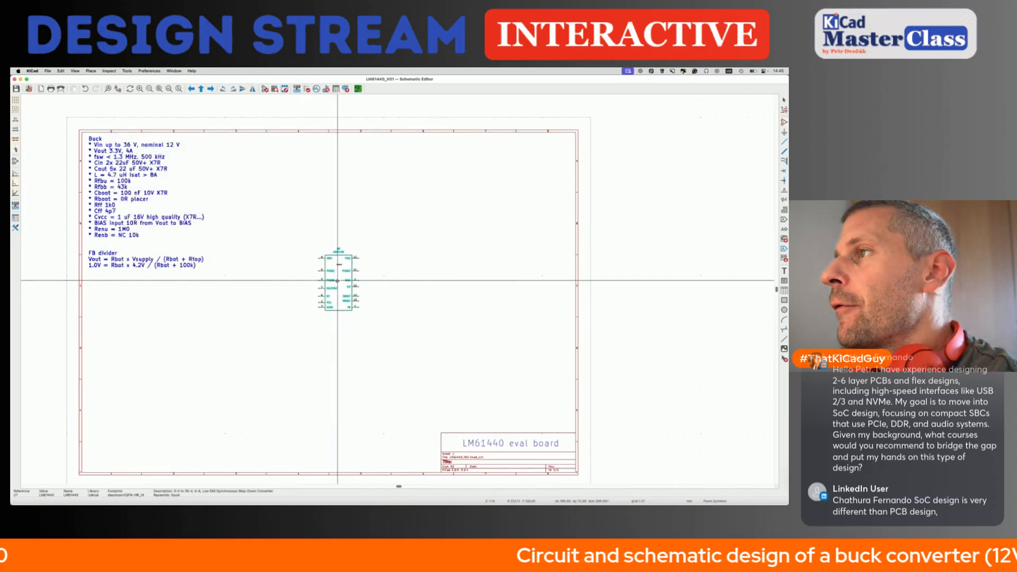
click(341, 285)
scroll(318, 258, up, 4)
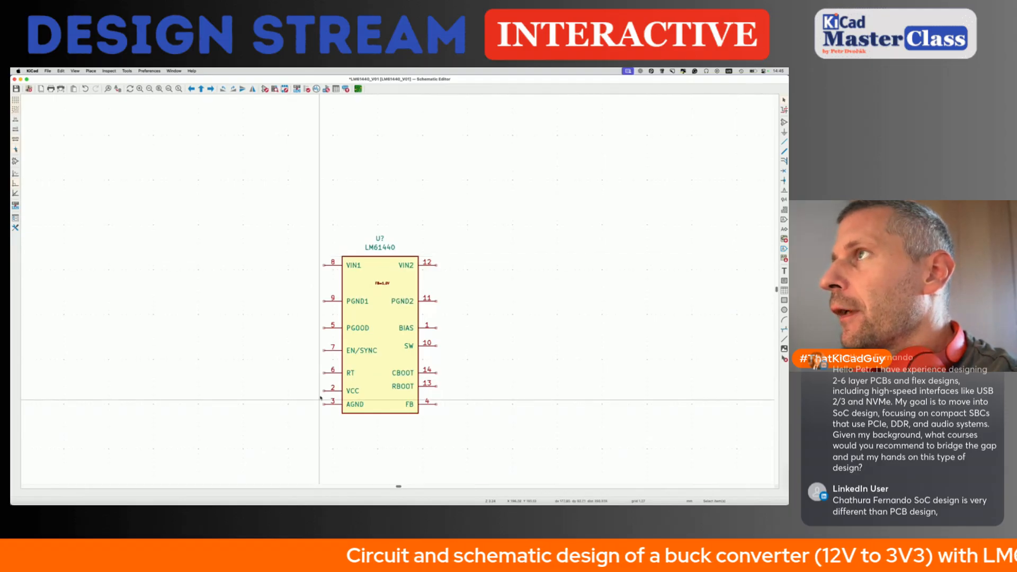
key(ctrl+s)
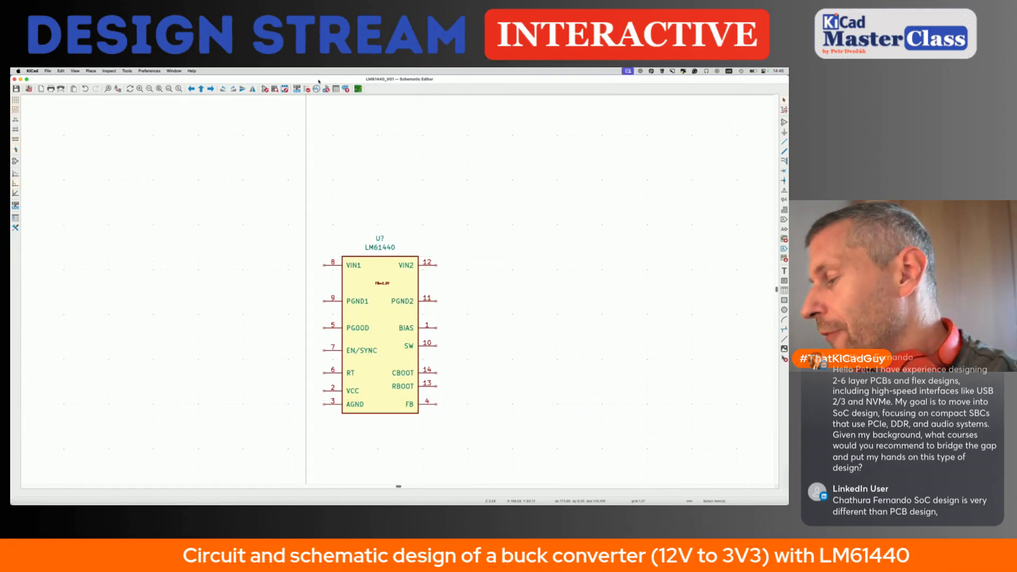
- Show the LM61440 datasheet beside the schematic editor and skim it from the EN/SYNC pin section to soft-start operation
double_click(319, 82)
click(303, 237)
scroll(304, 236, up, 10)
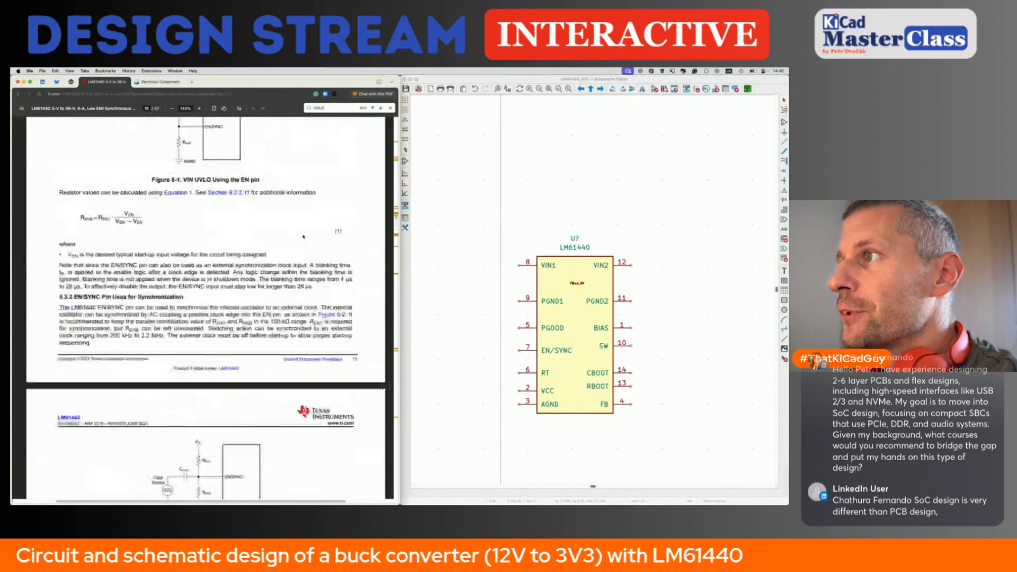
scroll(303, 236, up, 5)
scroll(303, 236, down, 20)
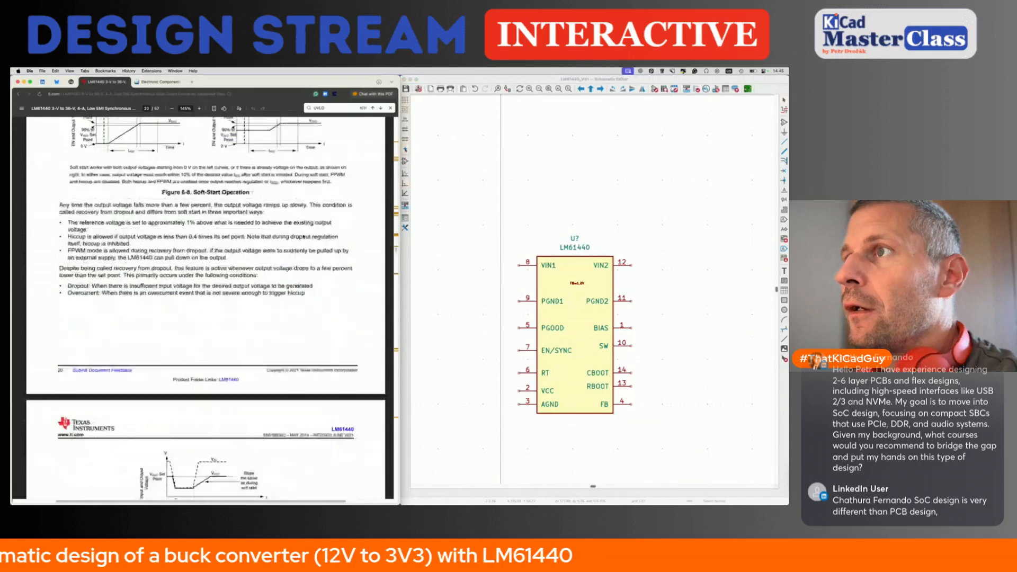
- Following the datasheet's typical application circuit, wire VIN1 up to a horizontal supply line above the LM61440 and join VIN2 to it
scroll(303, 236, down, 20)
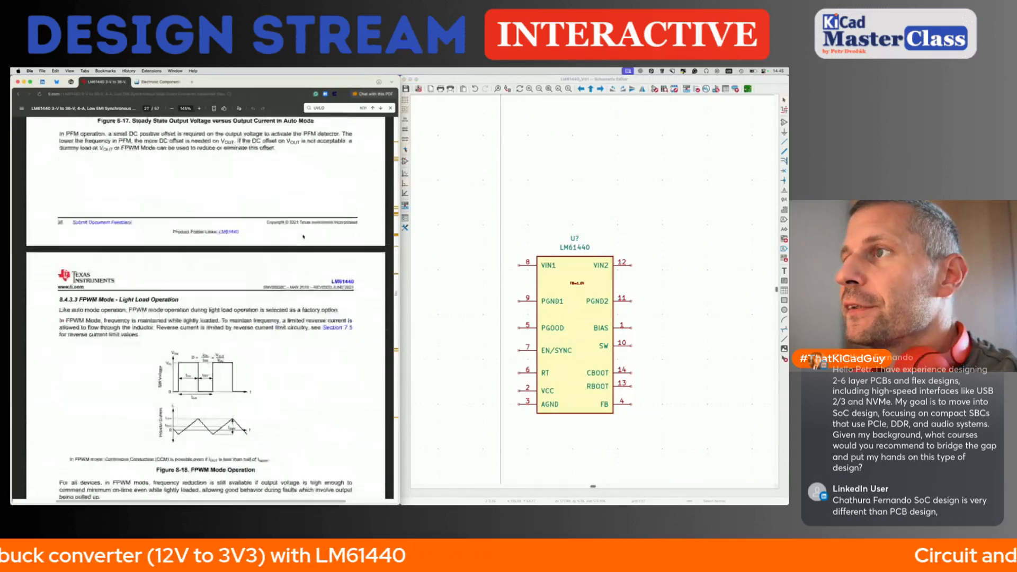
scroll(303, 236, down, 15)
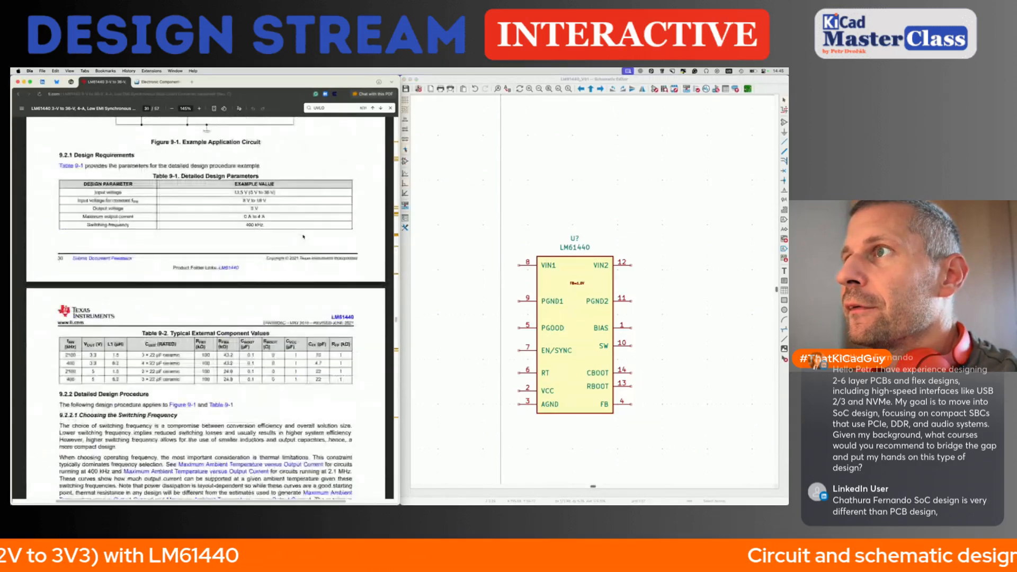
scroll(303, 236, up, 4)
click(444, 329)
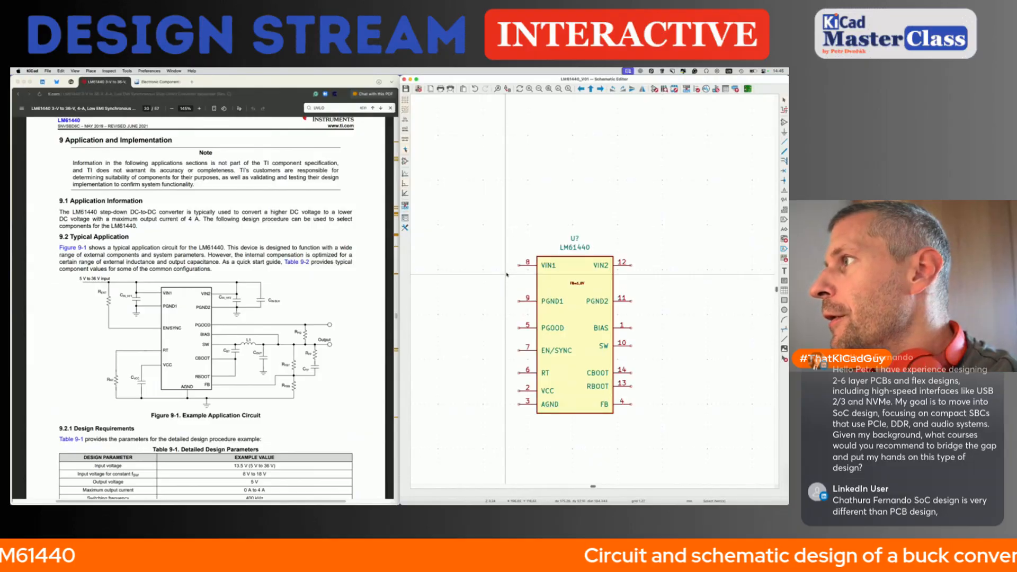
scroll(510, 271, up, 2)
click(522, 263)
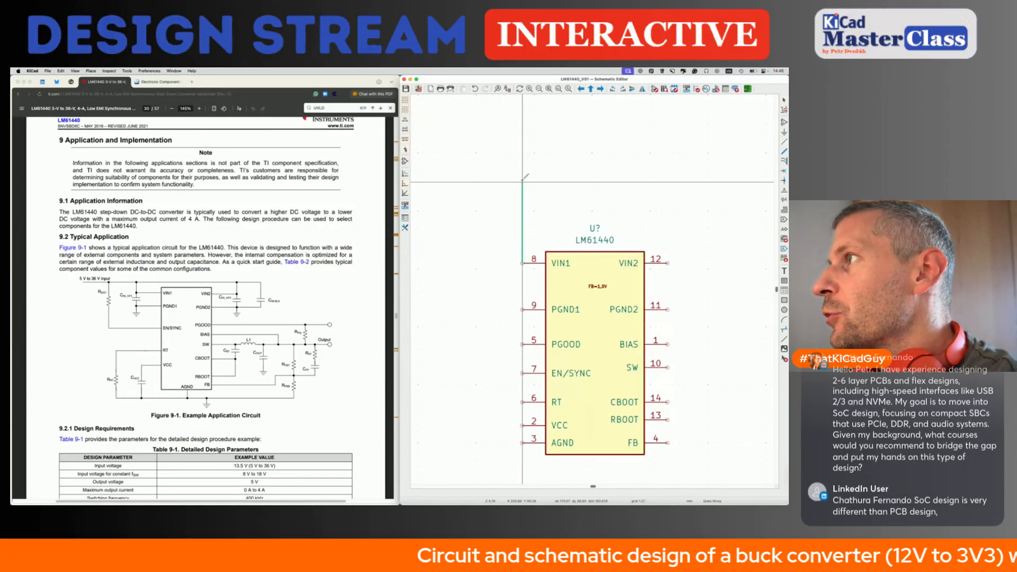
double_click(435, 170)
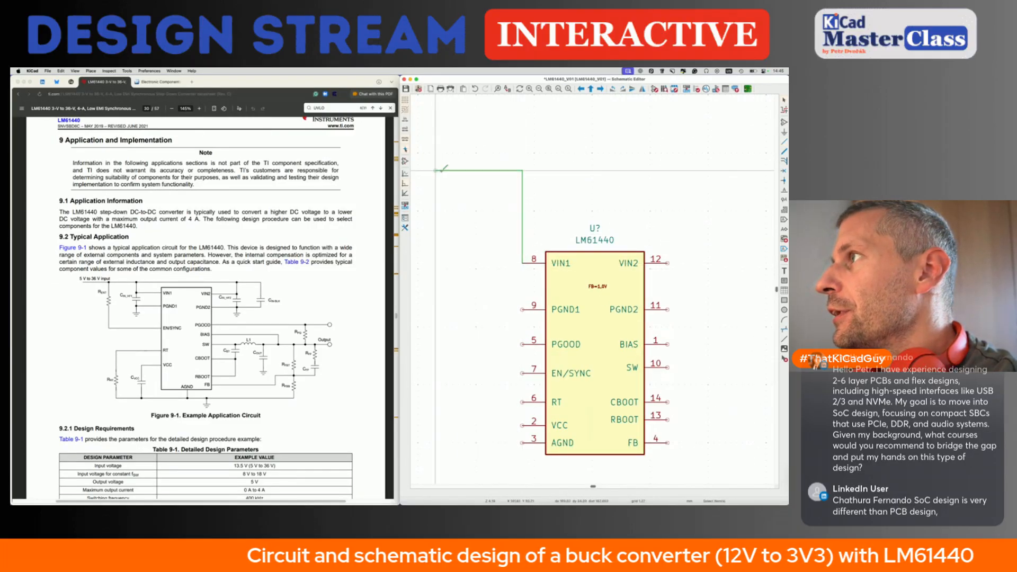
click(669, 263)
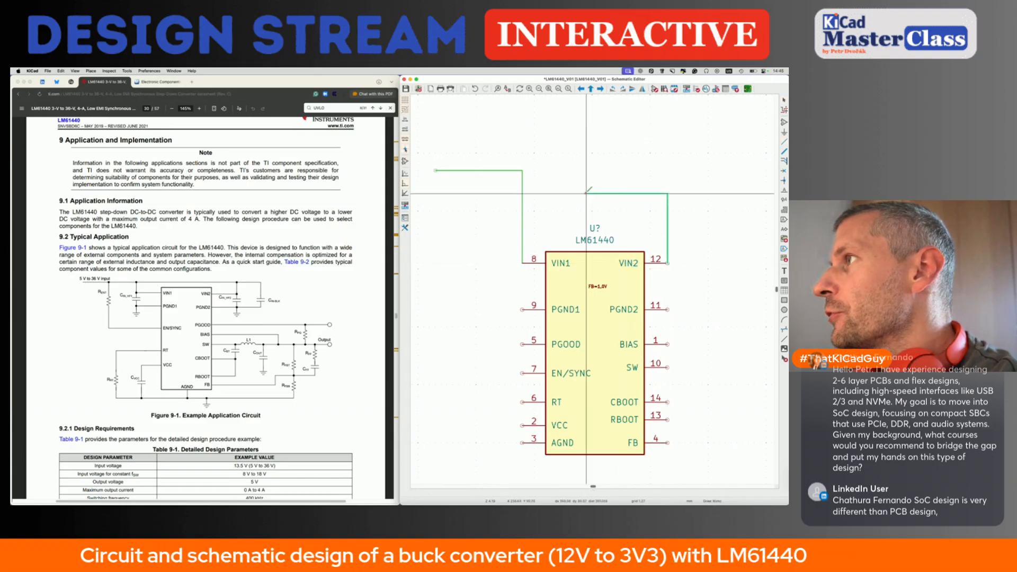
click(522, 170)
- Review the buck converter design notes on the sheet for the required component values
scroll(517, 257, left, 10)
scroll(517, 256, up, 3)
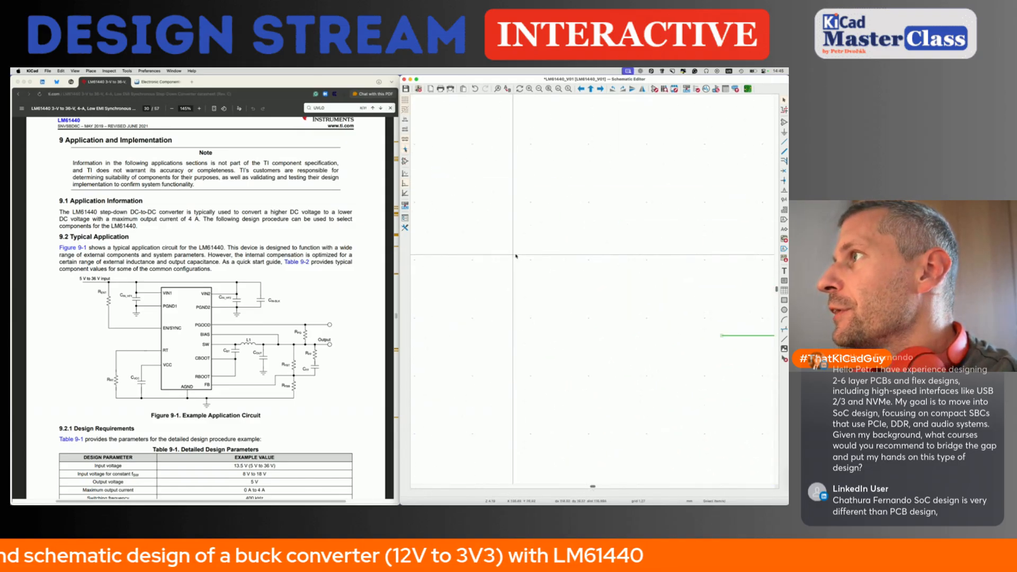
scroll(516, 257, down, 3)
scroll(516, 256, left, 5)
scroll(516, 258, down, 2)
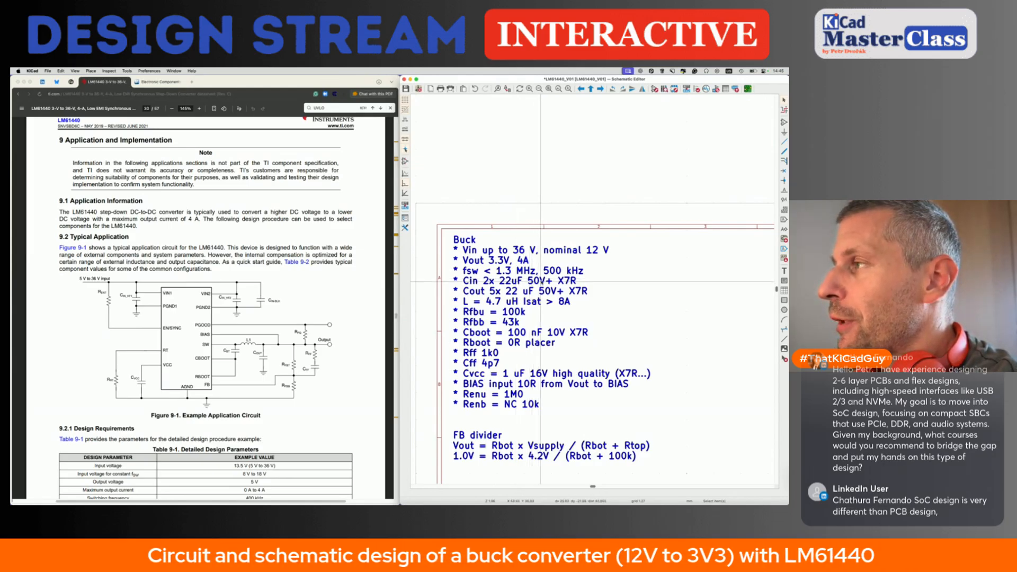
scroll(572, 274, down, 6)
scroll(572, 273, right, 3)
scroll(534, 303, up, 2)
scroll(536, 305, up, 2)
scroll(582, 328, up, 2)
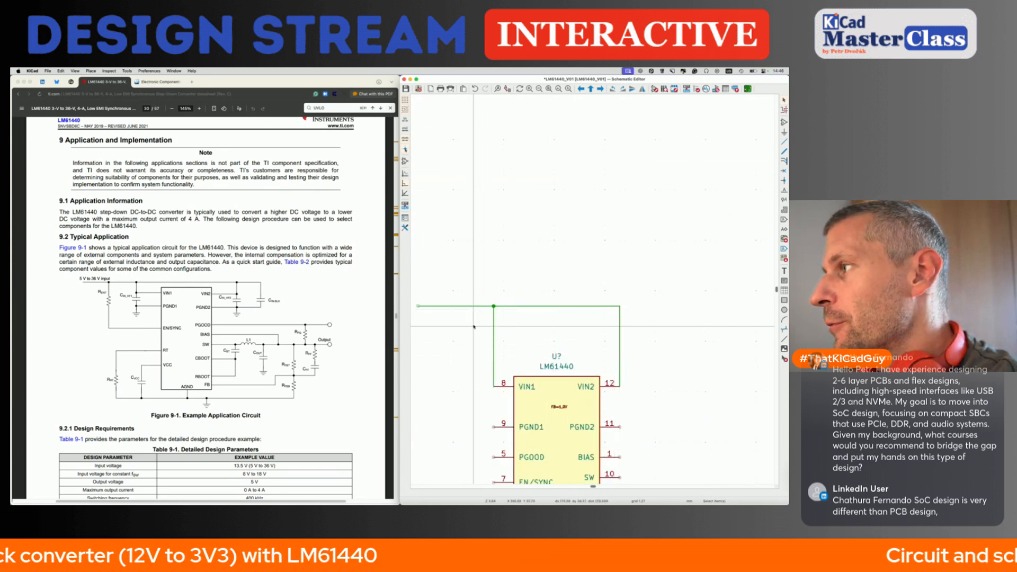
- Extend the supply line past VIN2 with a short downward end, and search the symbol libraries for 22u
key(w)
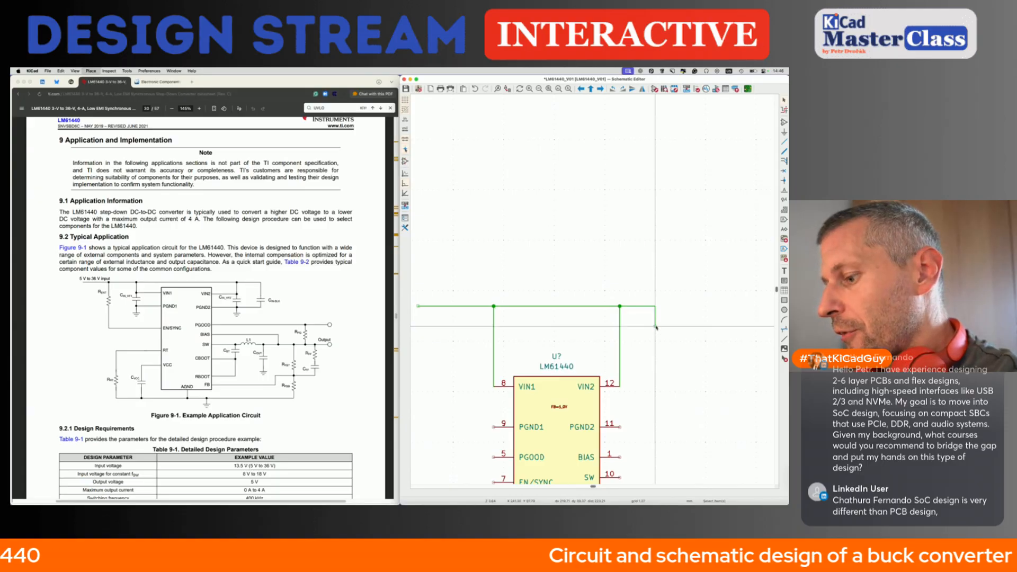
text(a22u)
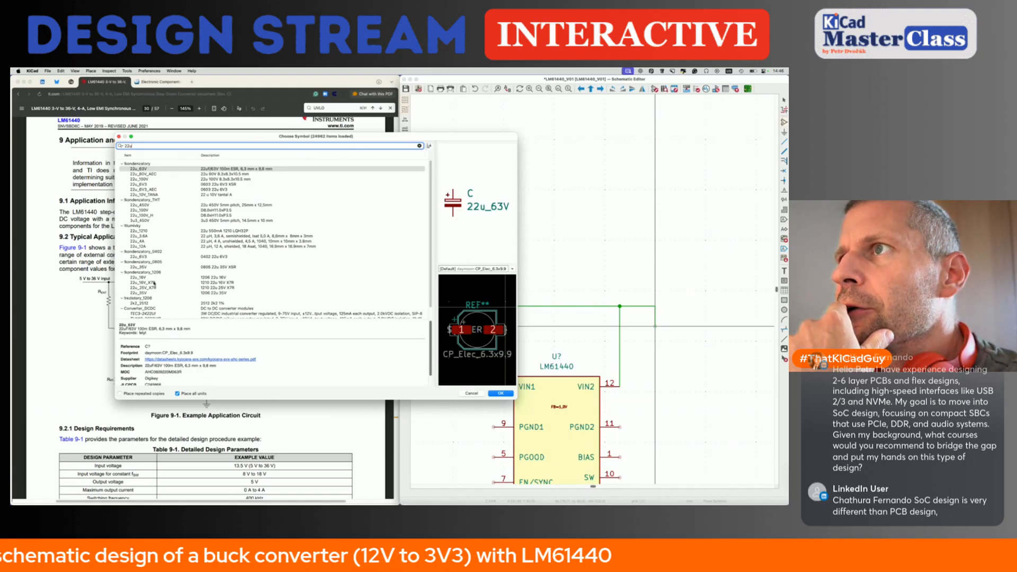
scroll(159, 227, down, 2)
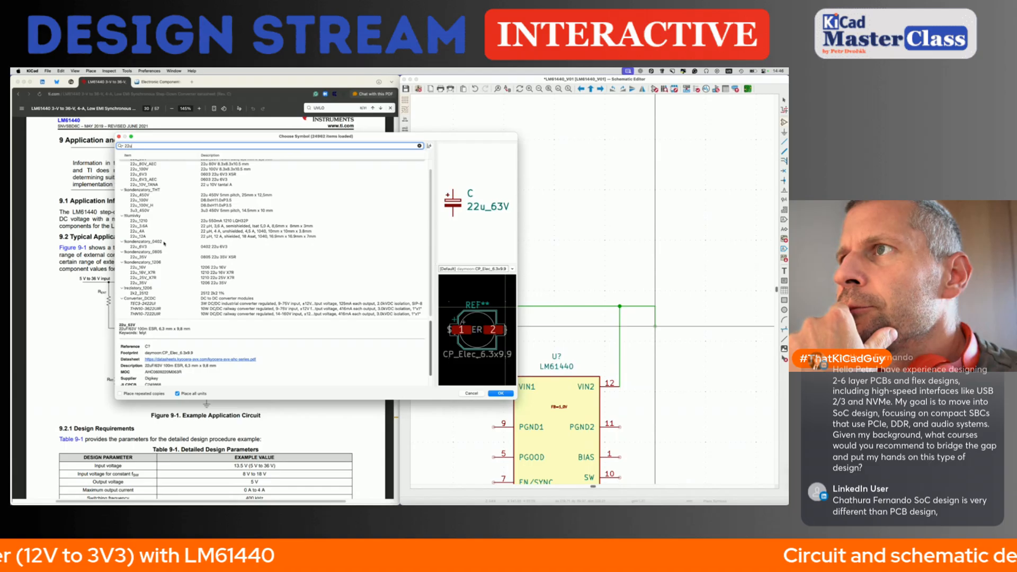
scroll(164, 284, down, 1)
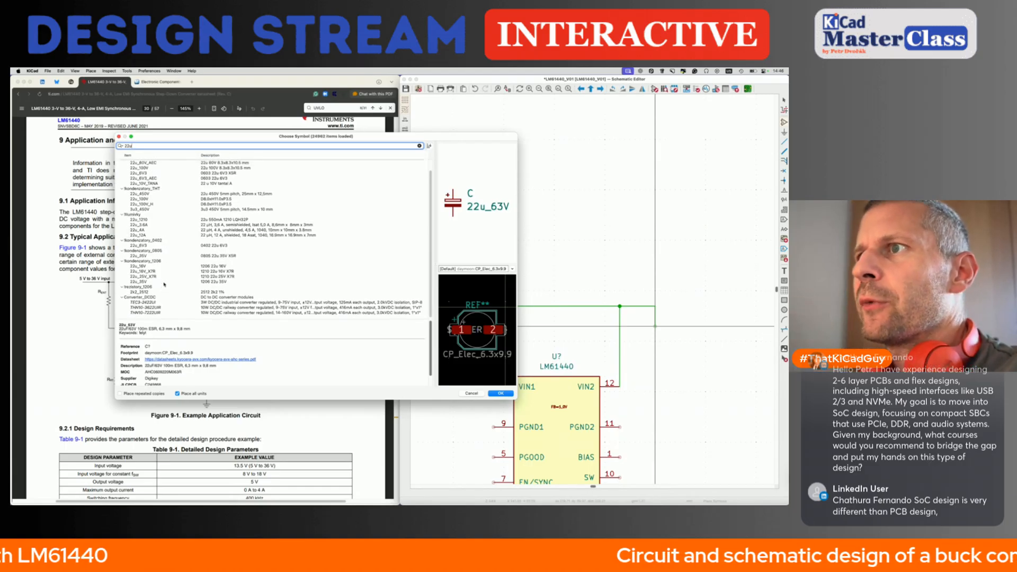
- Search the symbol libraries for 10u and place the 1206 10u_50V X7R capacitor on the supply line's end beyond VIN2
key(BackSpace)
key(BackSpace)
text(10u)
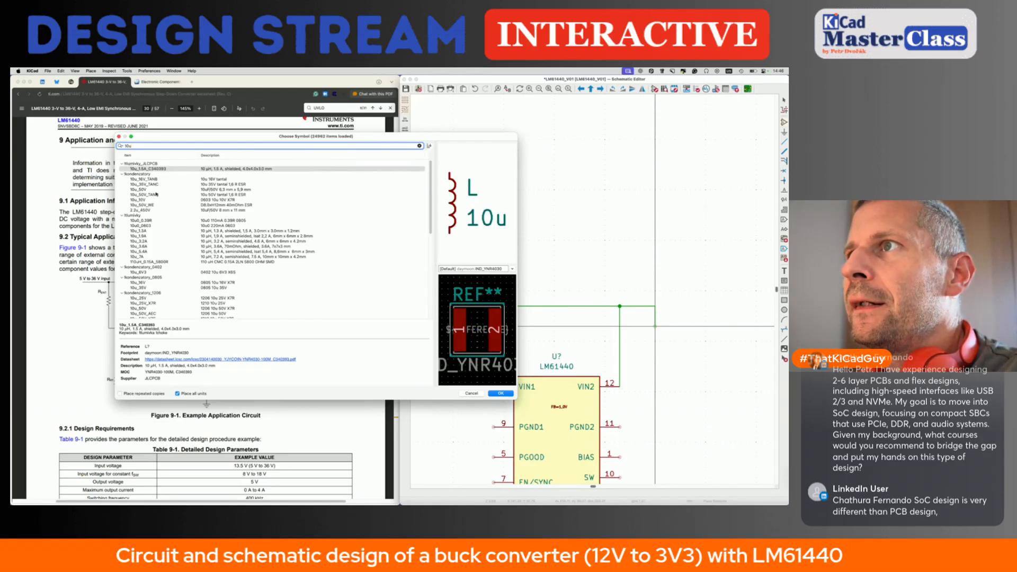
click(148, 190)
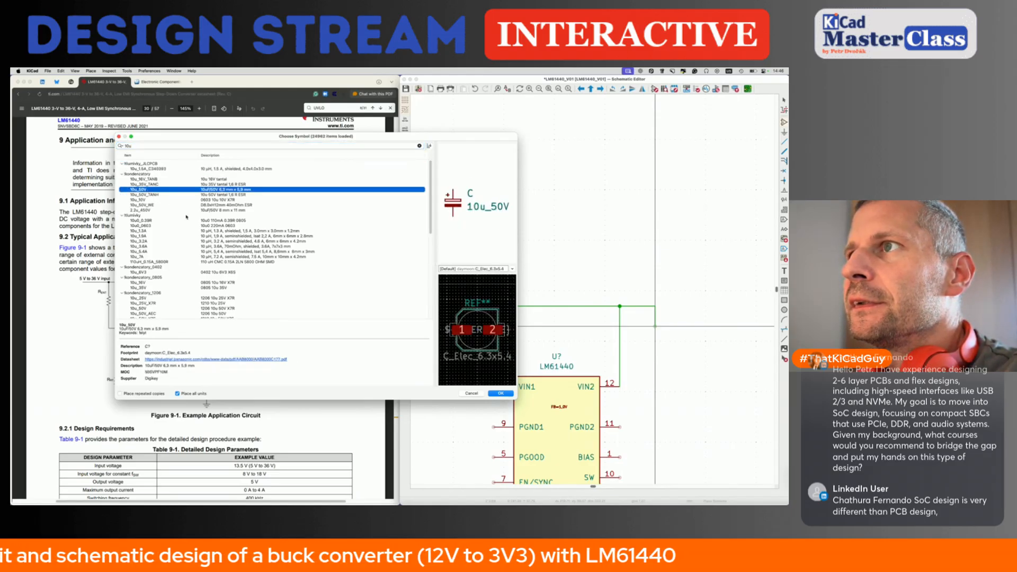
scroll(186, 217, down, 2)
scroll(186, 217, down, 3)
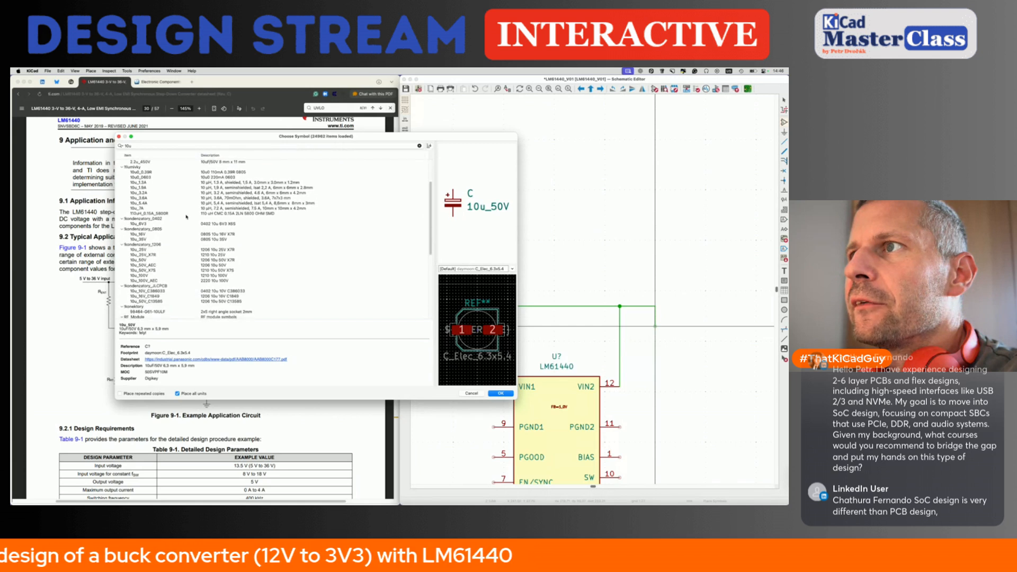
click(151, 260)
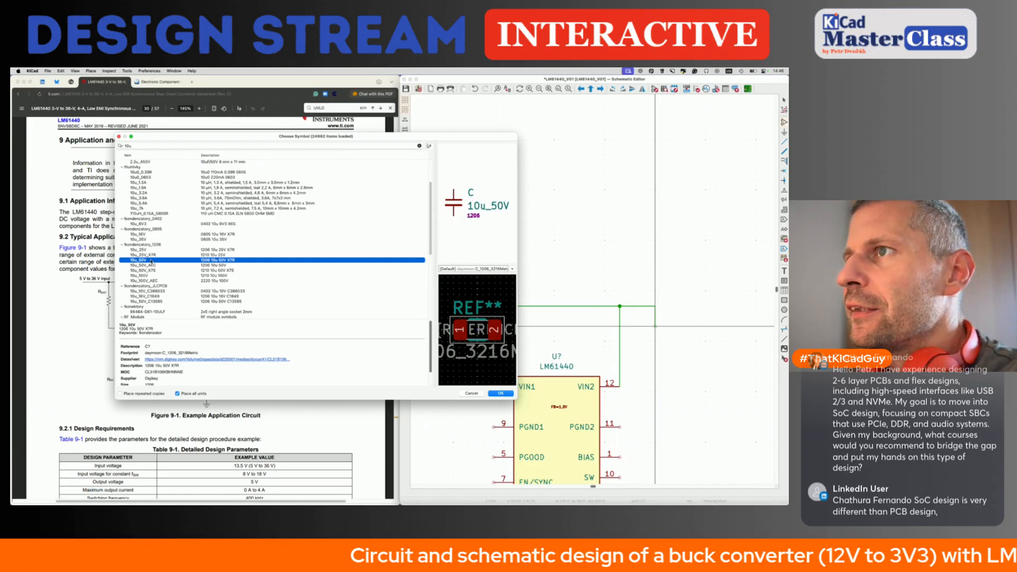
double_click(151, 260)
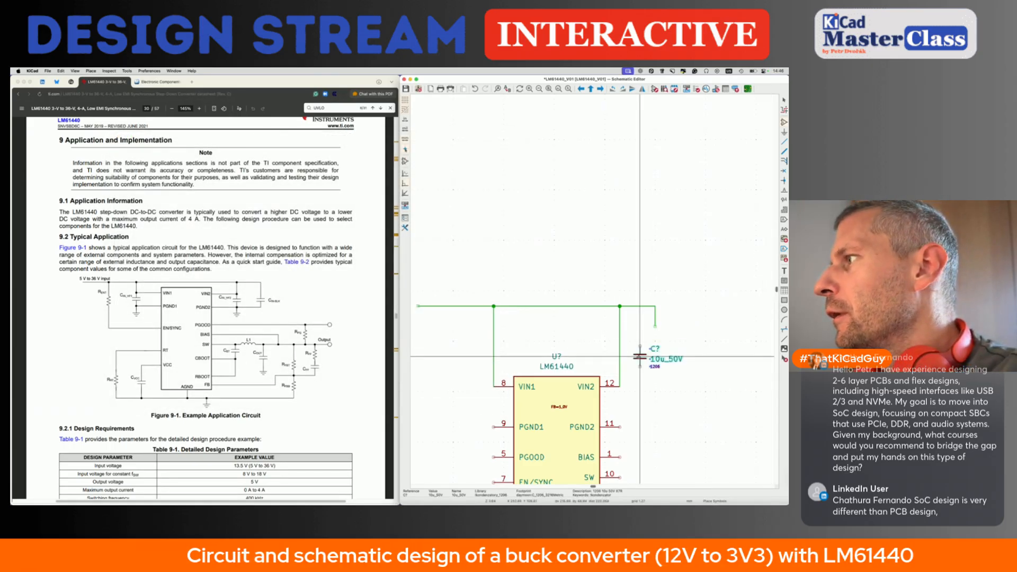
click(571, 334)
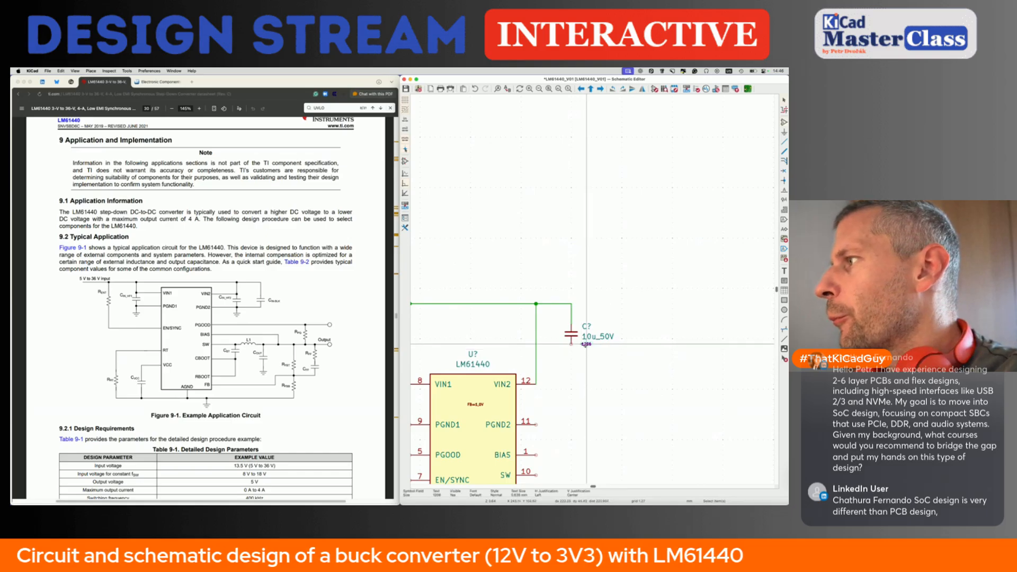
- Arrange the capacitor's package, reference and vertical value labels closely around its body, and shift the capacitor nearer to VIN2
drag(586, 344, 577, 339)
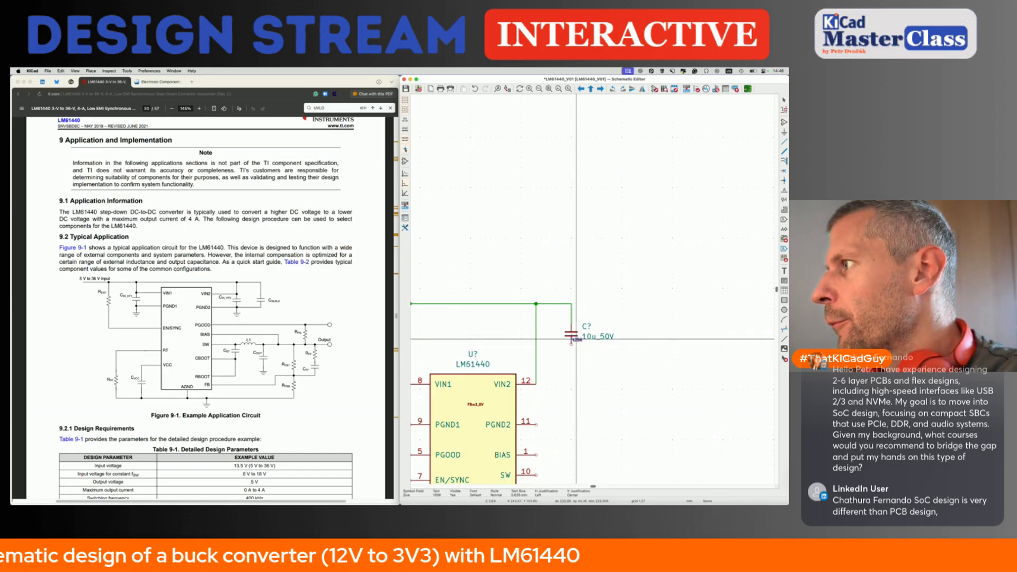
key(m)
key(r)
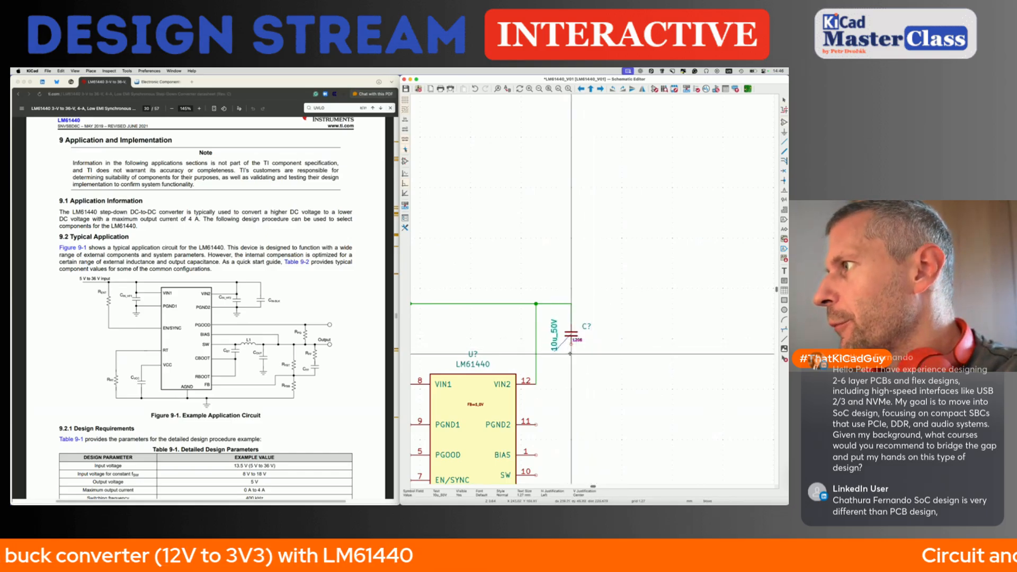
click(575, 353)
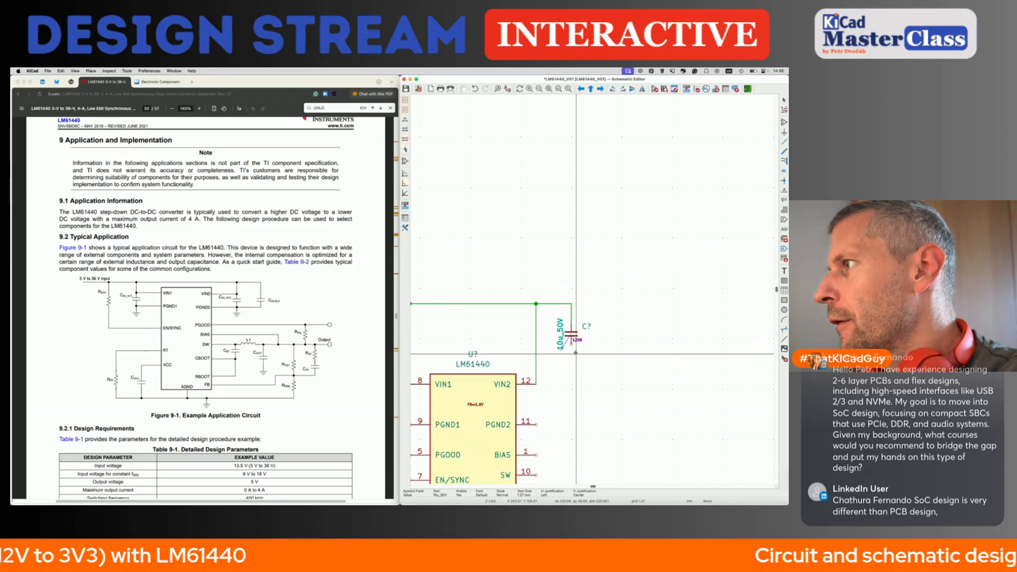
click(585, 327)
key(m)
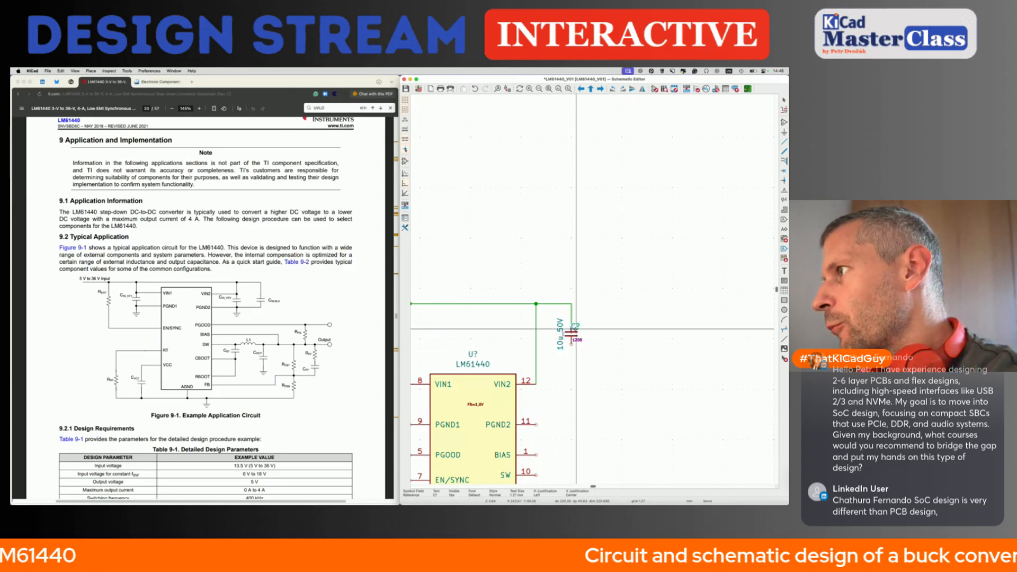
click(576, 329)
drag(544, 291, 608, 370)
key(g)
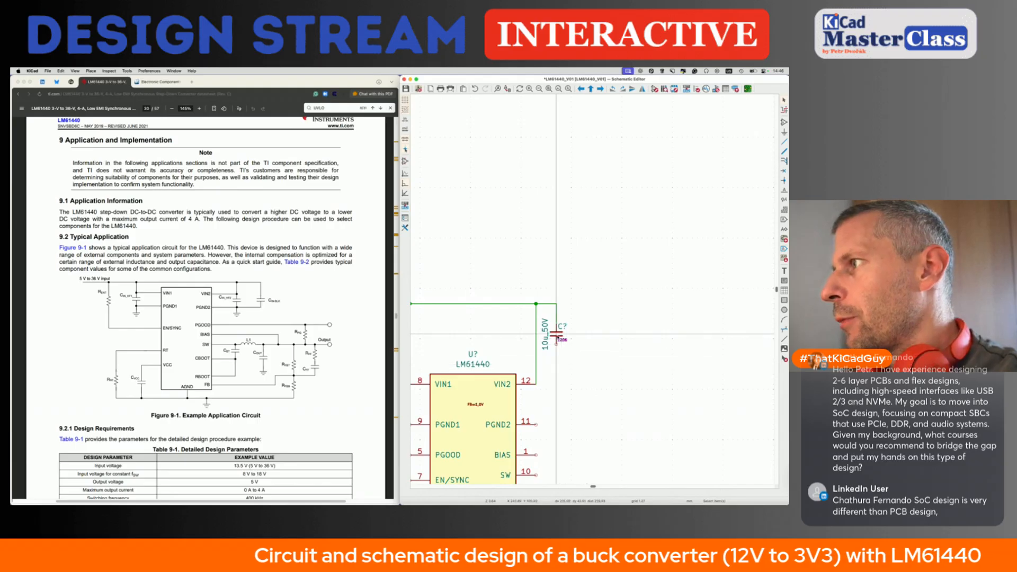
- Duplicate the 10u_50V capacitor beside the original and wire its upper pin to the supply line
click(556, 335)
key(super+d)
click(582, 333)
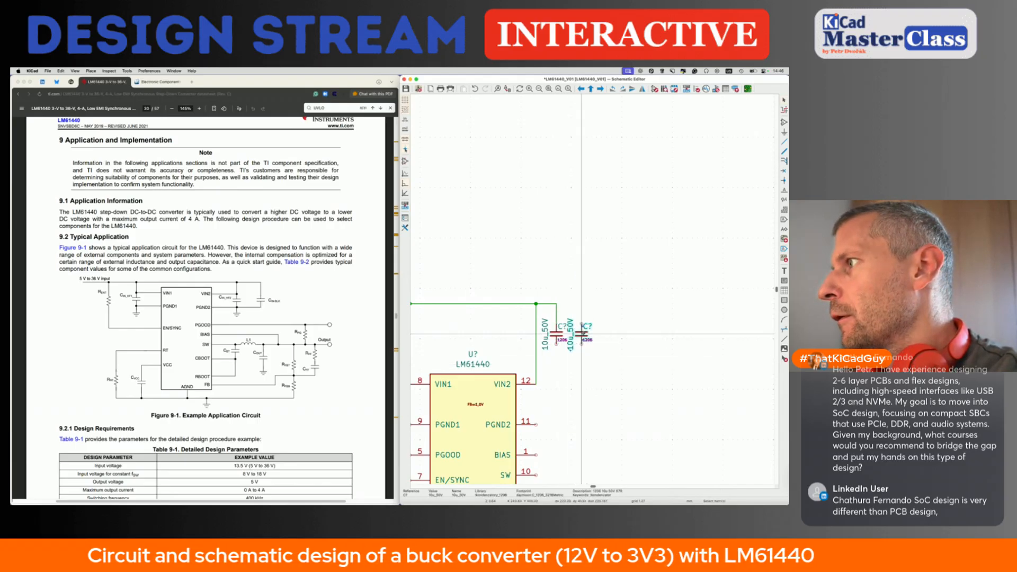
drag(583, 335, 588, 335)
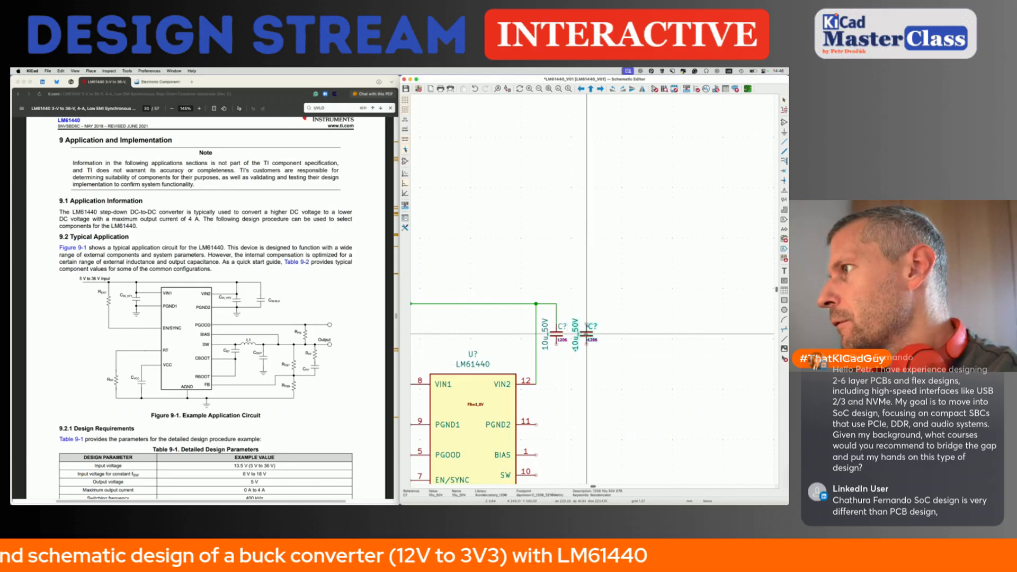
click(586, 324)
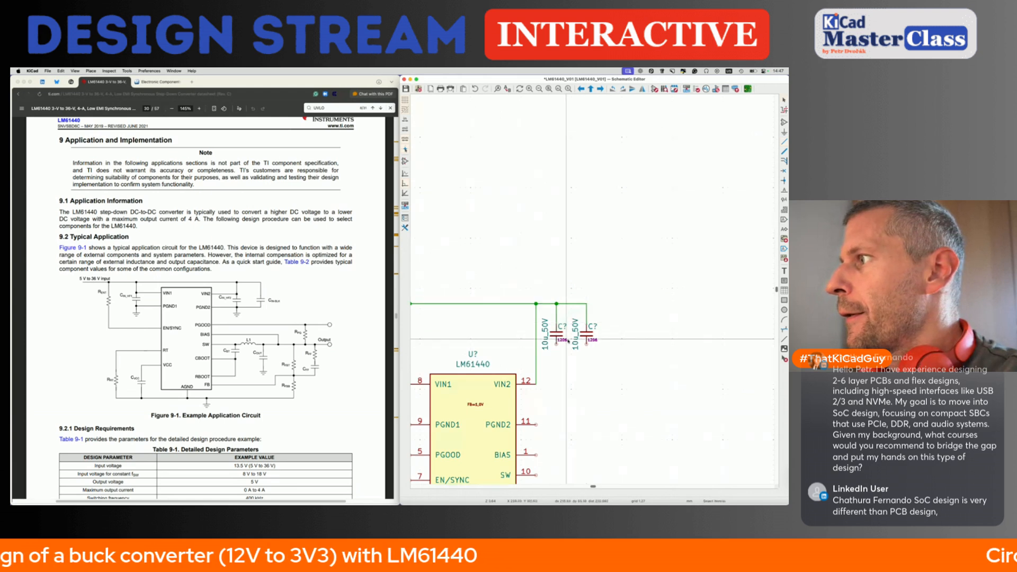
click(556, 303)
key(Escape)
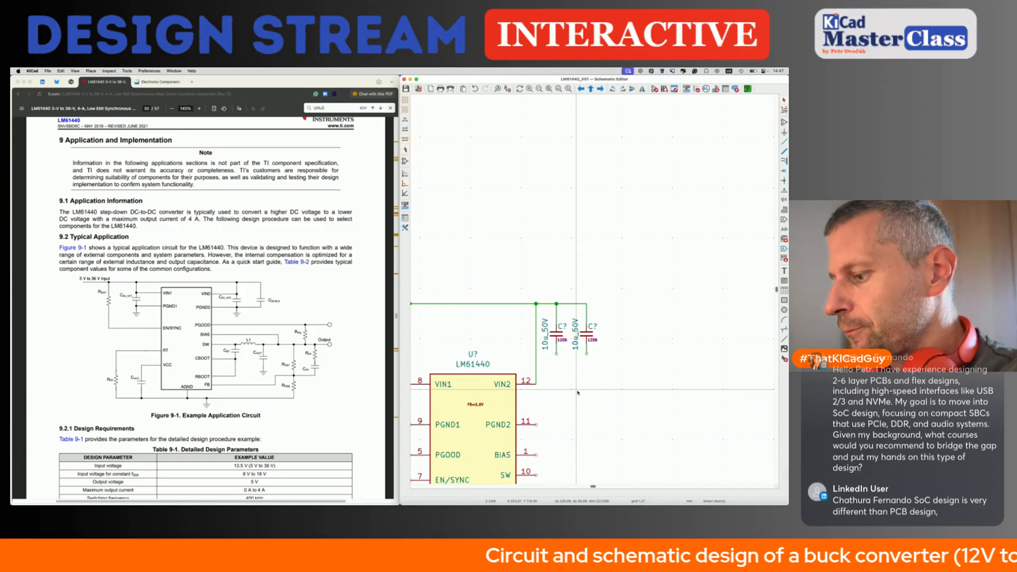
- Place GND power symbols beneath both 10u_50V capacitors near VIN2
text(pgnd)
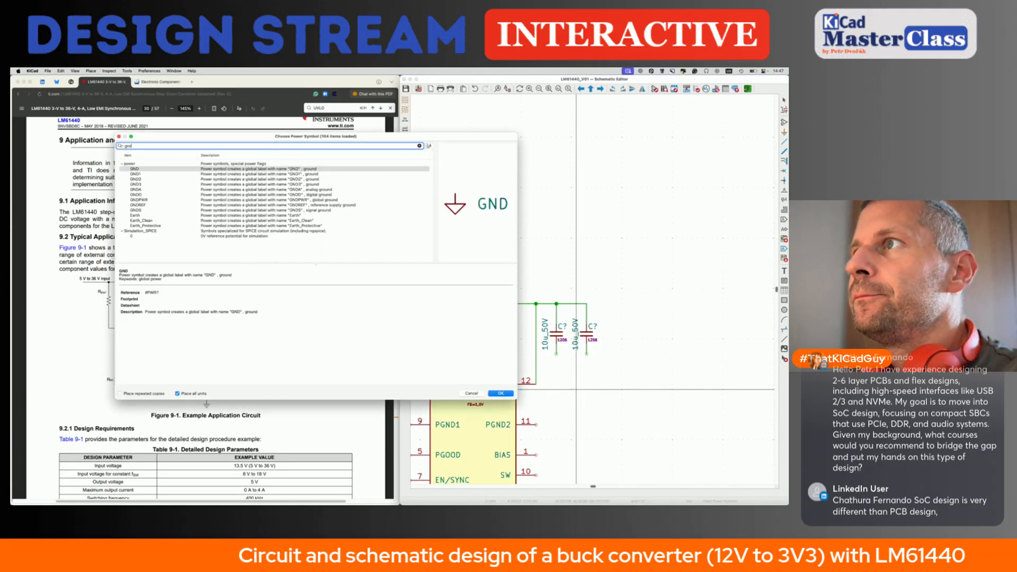
key(Return)
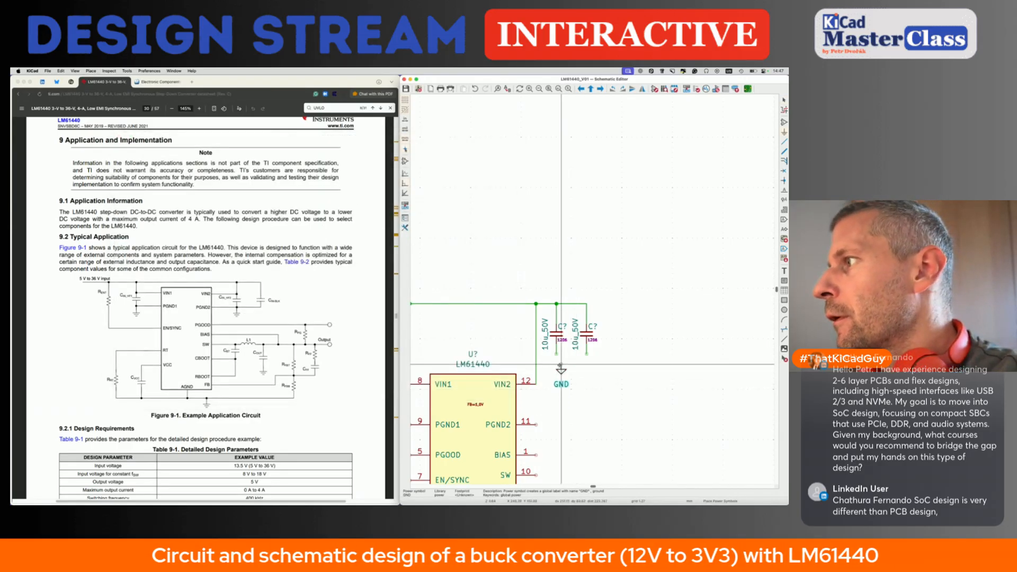
click(556, 354)
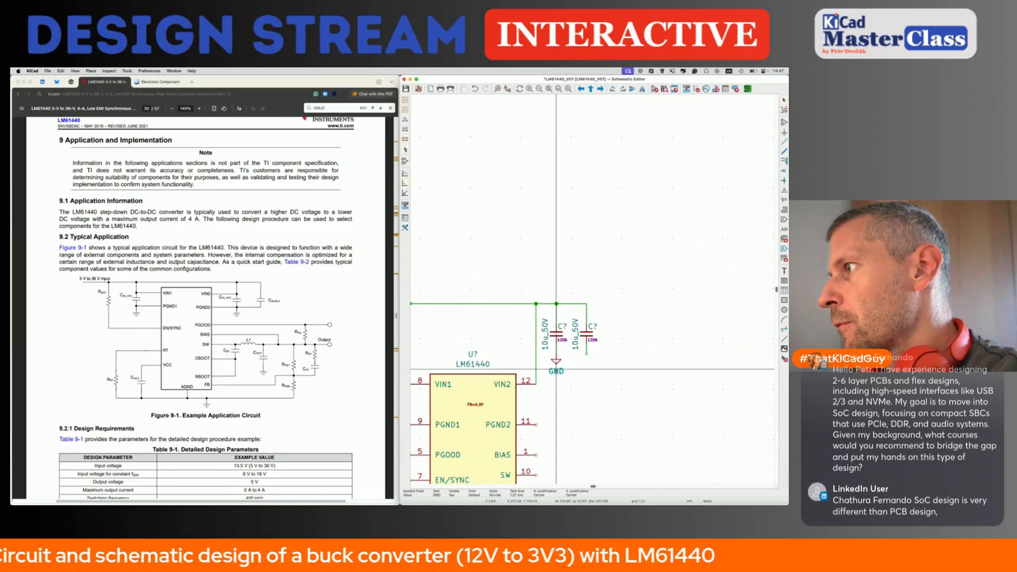
scroll(556, 369, up, 4)
click(637, 328)
- Duplicate the two grounded 10u_50V capacitors and connect the copies to the supply line on the VIN1 side
scroll(638, 330, down, 5)
drag(604, 281, 670, 356)
key(ctrl+d)
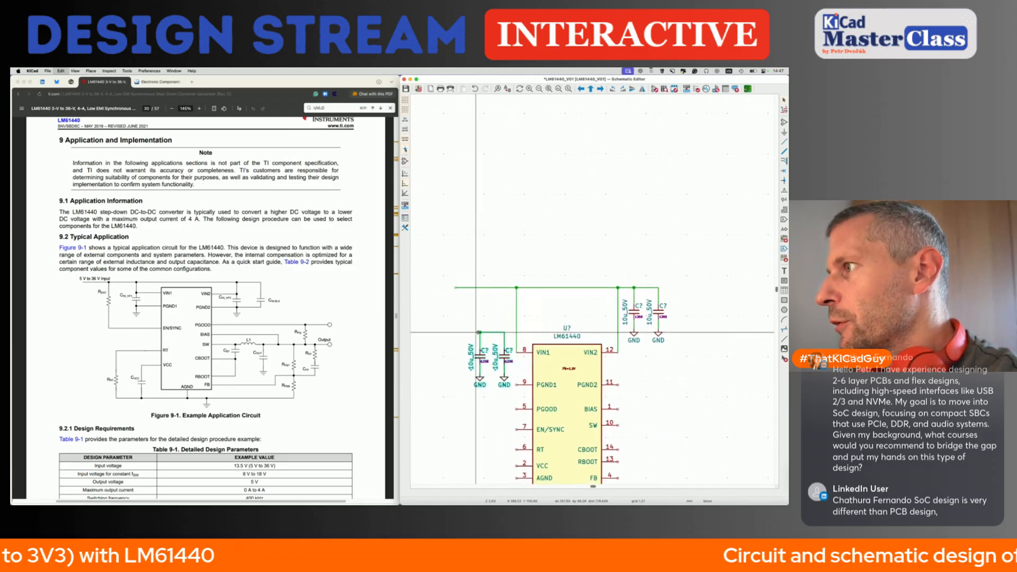
click(488, 287)
scroll(488, 322, left, 3)
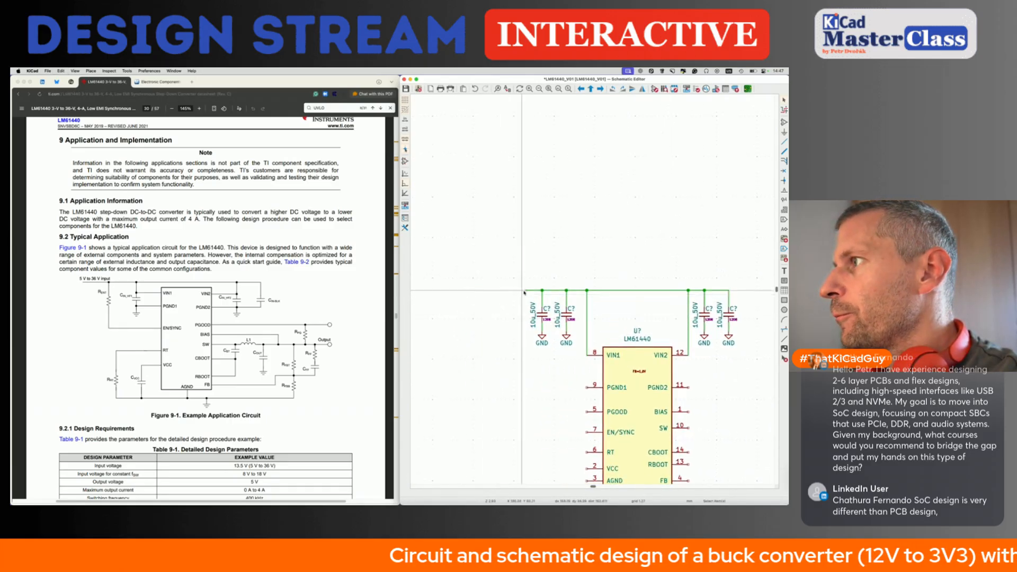
- Extend the supply line outward past the VIN1-side capacitors, end it with a short upward stub, and place a +12V power symbol there
click(525, 290)
double_click(429, 283)
scroll(429, 283, left, 2)
scroll(428, 285, up, 3)
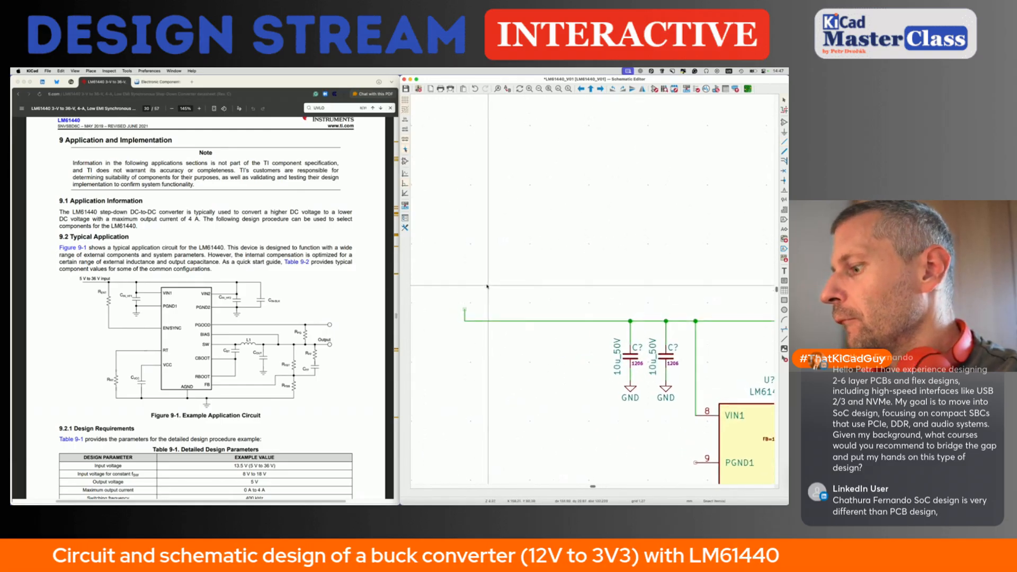
text(p12v)
key(Return)
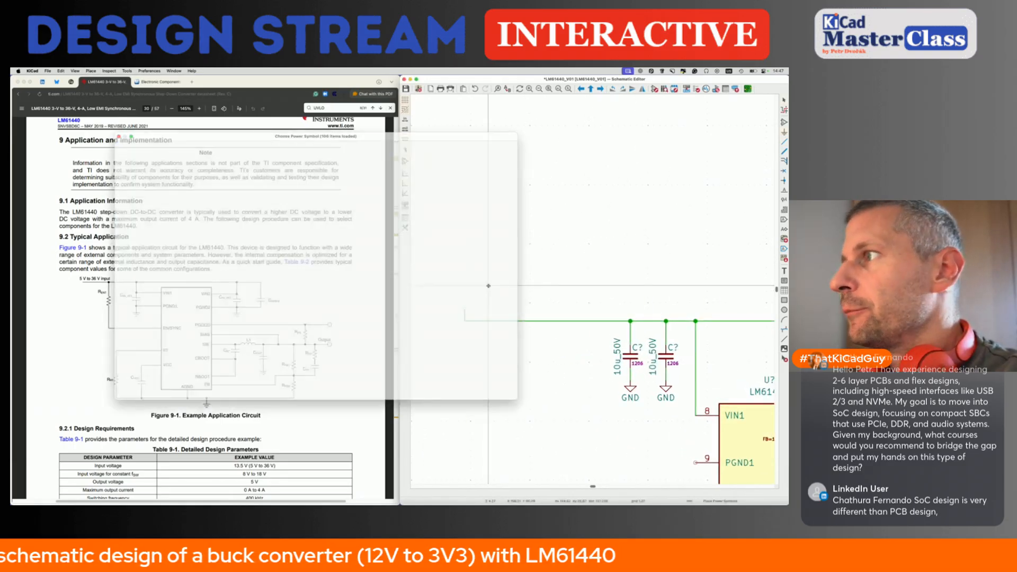
click(464, 309)
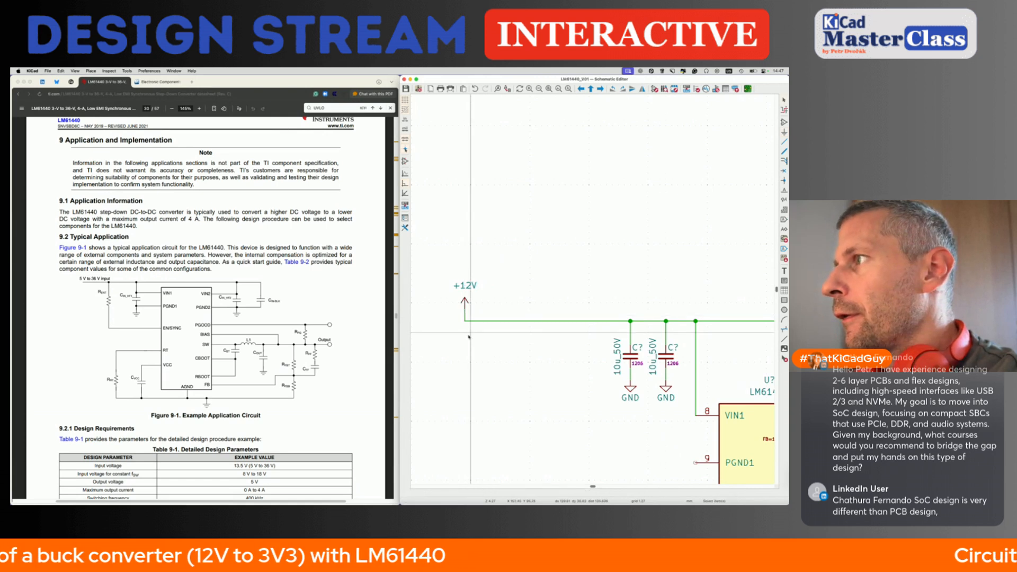
- Draw short wires outward from PGND1 and PGND2, each ending in a small downward stub beneath the nearest capacitor
scroll(464, 308, down, 3)
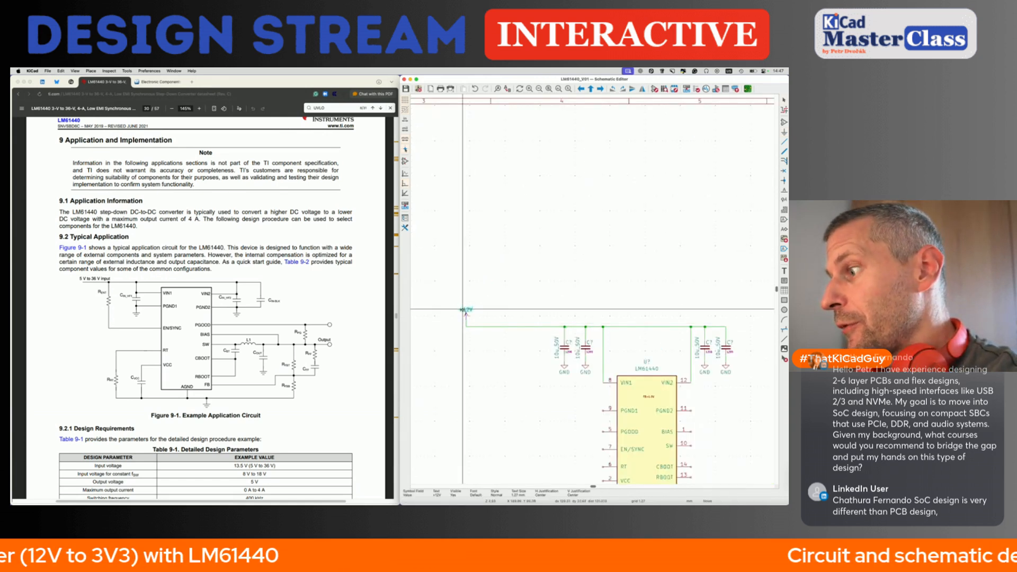
scroll(468, 355, down, 2)
scroll(482, 307, up, 2)
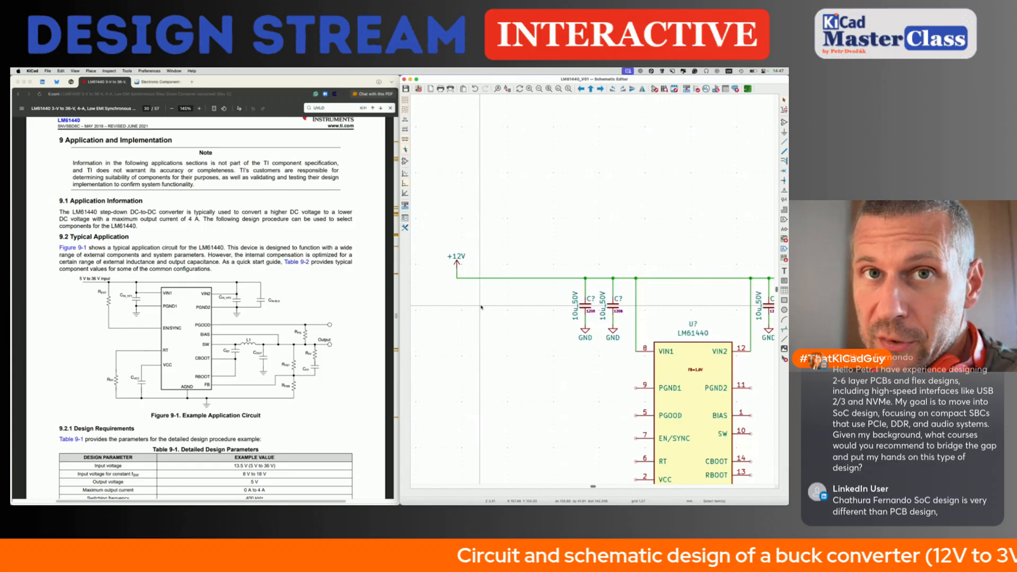
scroll(612, 336, down, 3)
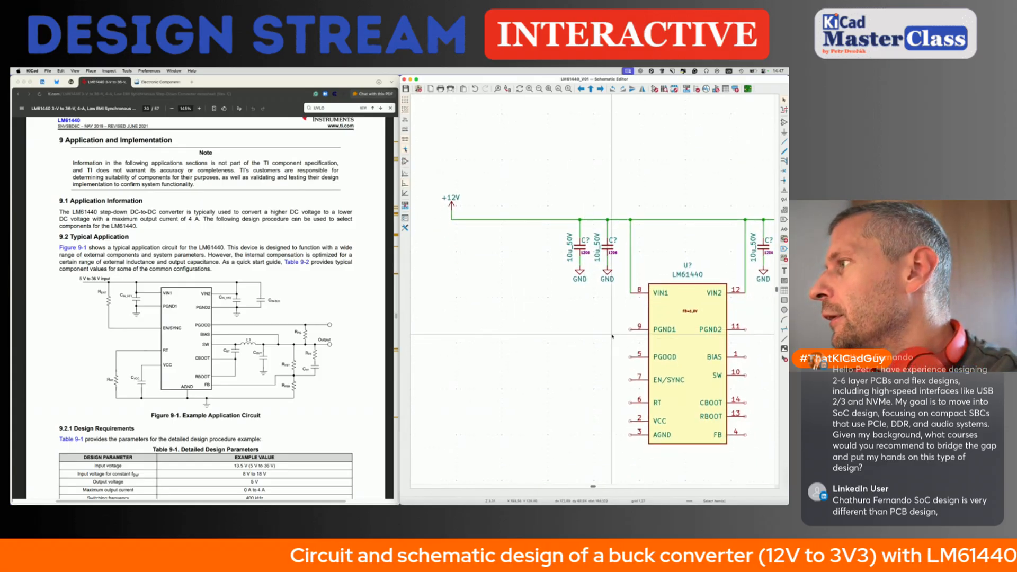
scroll(612, 336, down, 3)
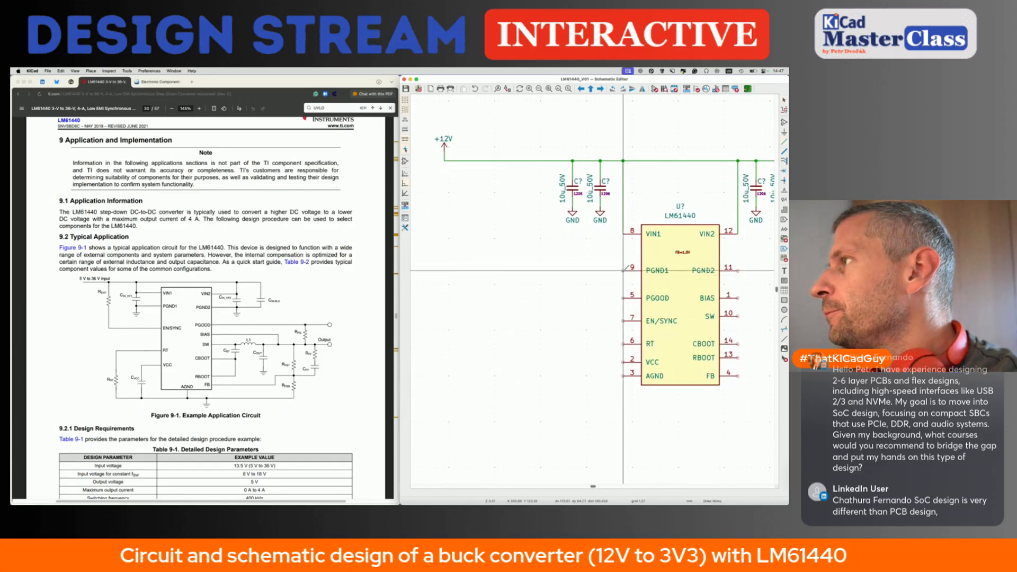
click(624, 270)
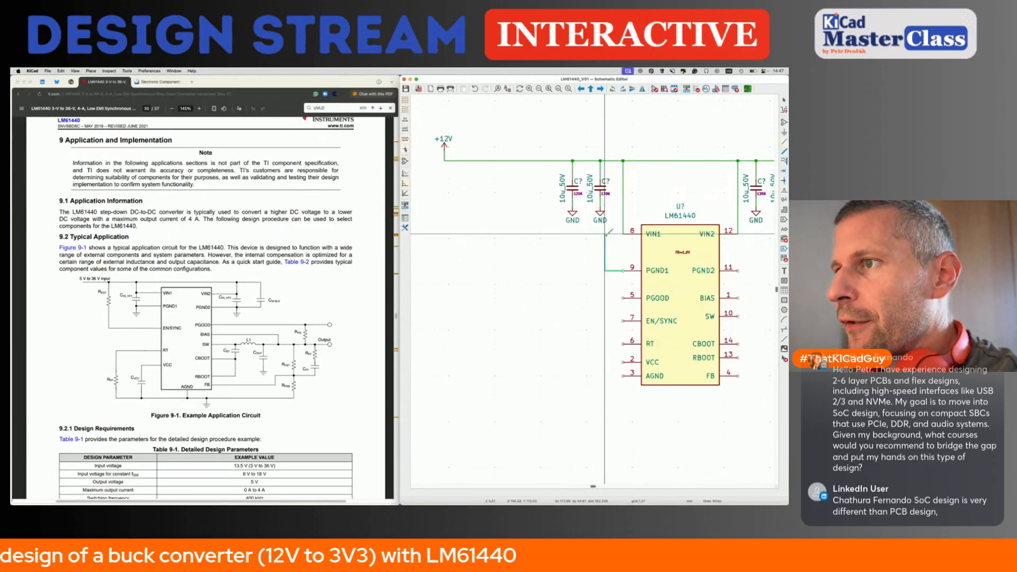
double_click(600, 275)
scroll(602, 275, right, 3)
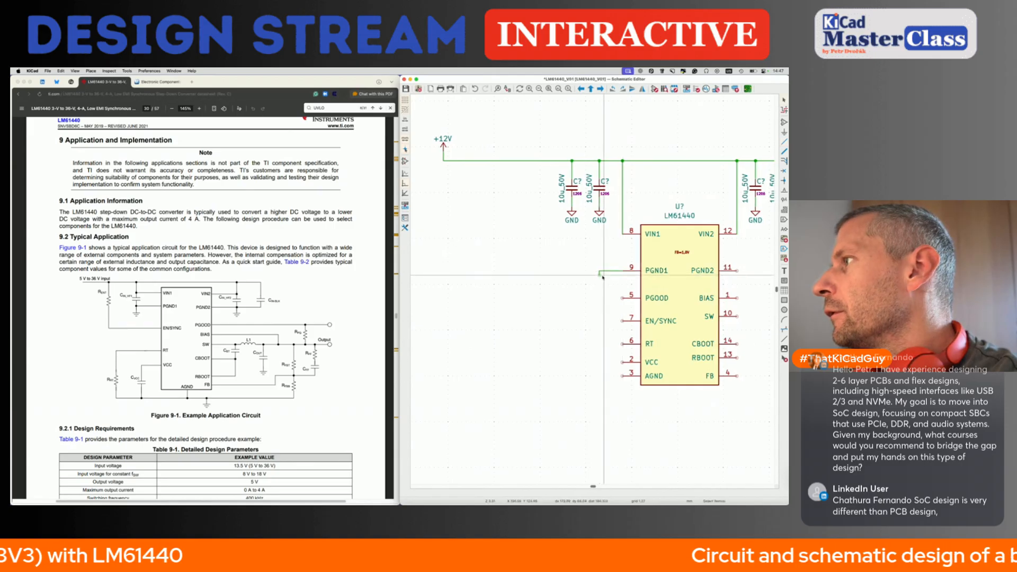
click(679, 268)
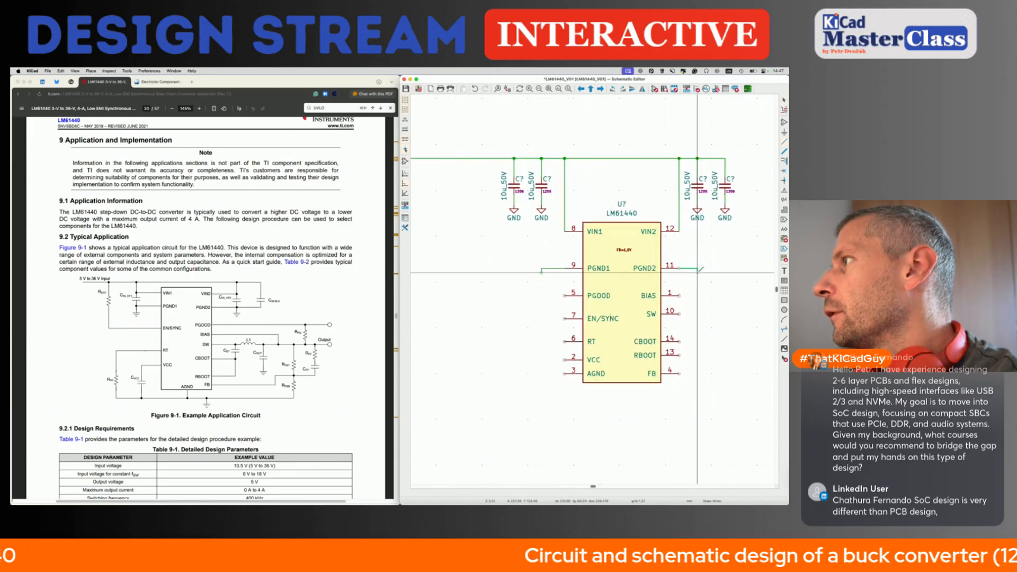
double_click(698, 273)
- Duplicate a GND symbol onto the ends of the PGND1 and PGND2 wires, and save the schematic
click(542, 213)
key(super+d)
click(541, 273)
key(super+d)
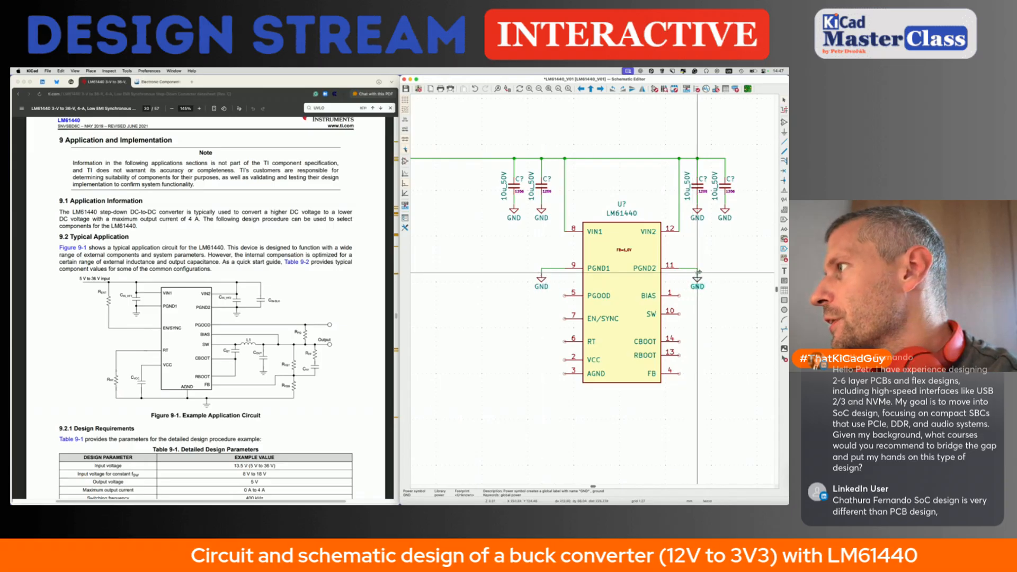
click(697, 273)
key(super+s)
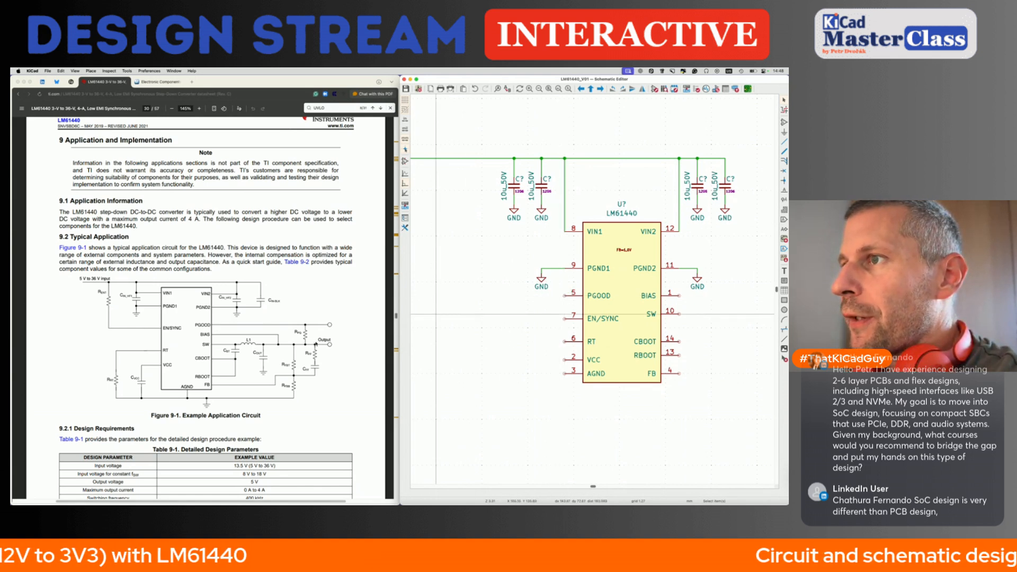
- Wire PGOOD outward and upward, place a 10k 0603 resistor on the vertical segment, and arrange its labels closely around it
click(565, 295)
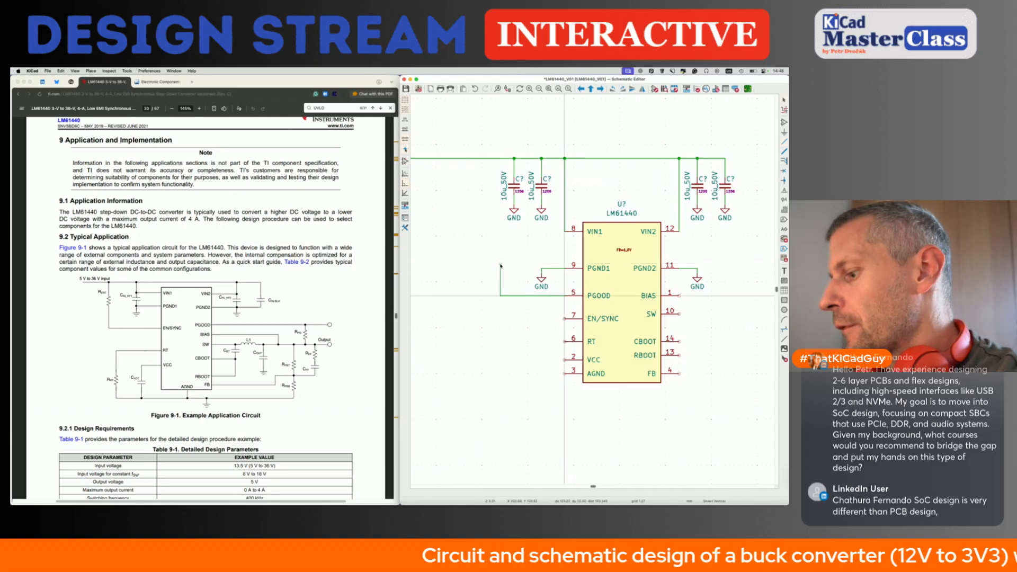
key(p)
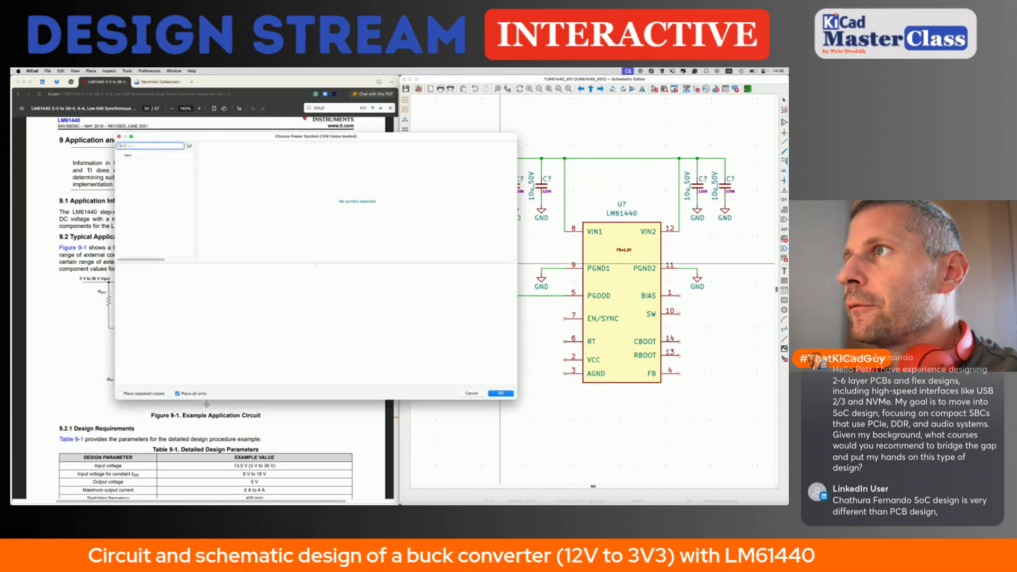
key(Escape)
text(a10k)
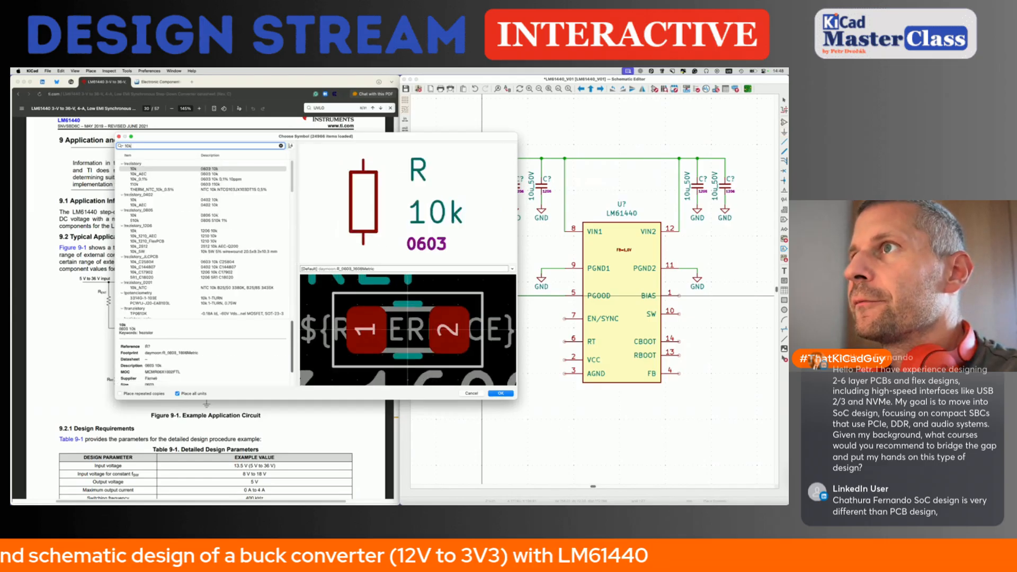
key(Return)
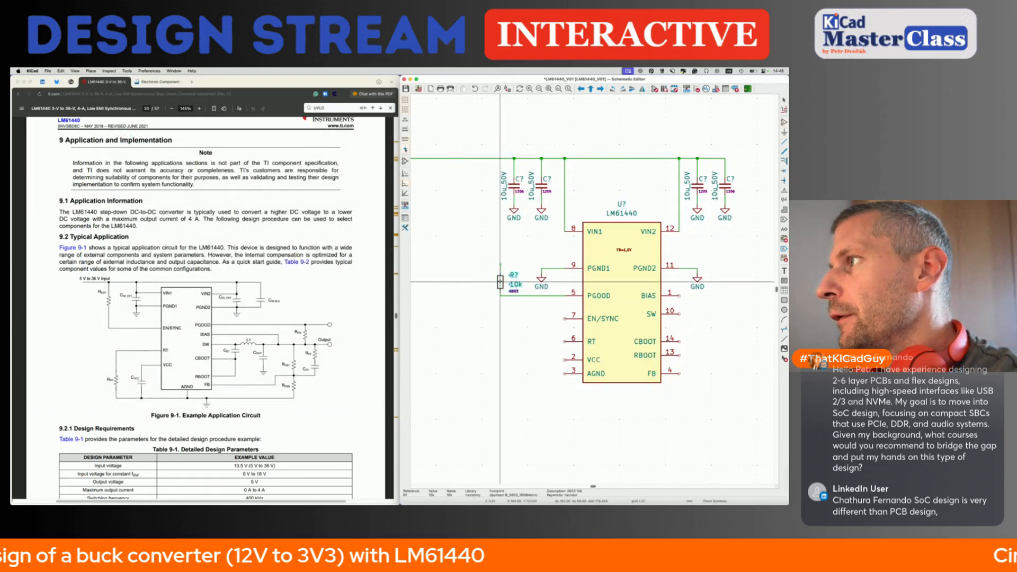
key(m)
click(500, 282)
drag(510, 272, 530, 289)
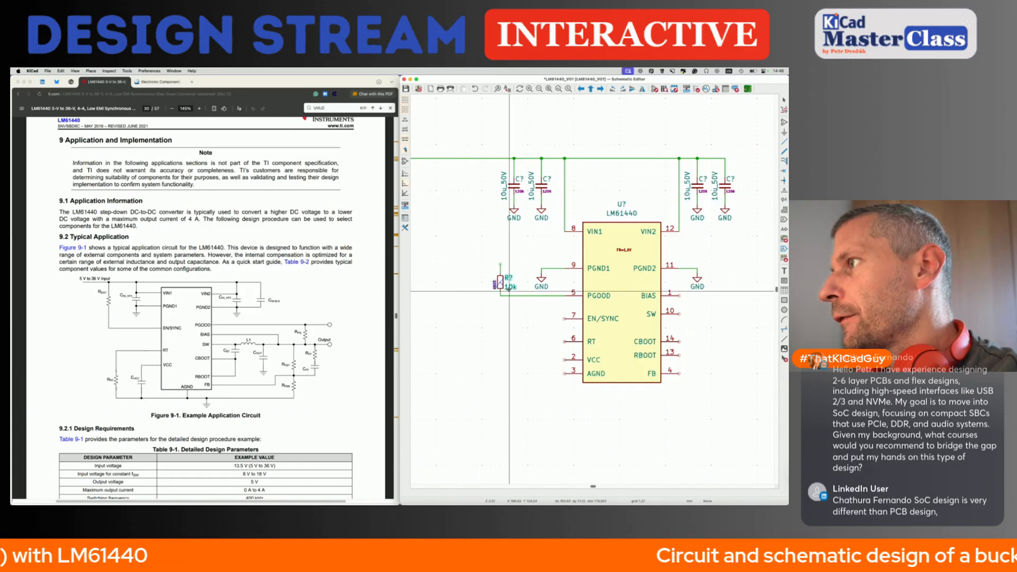
drag(514, 281, 509, 283)
- Place a +3.3V power symbol on top of the PGOOD pull-up resistor and move its label close to the arrow
text(p)
text(3v)
key(Return)
click(501, 263)
key(Escape)
click(500, 245)
key(m)
click(500, 250)
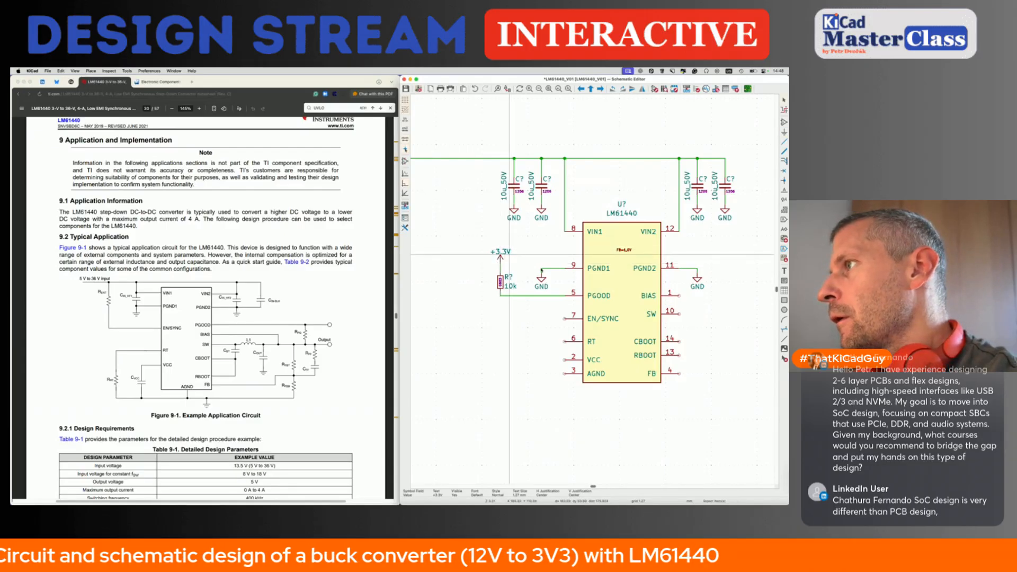
- Shift the 10k PGOOD pull-up resistor slightly upward, closer to the +3.3V symbol
middle_drag(518, 310, 509, 288)
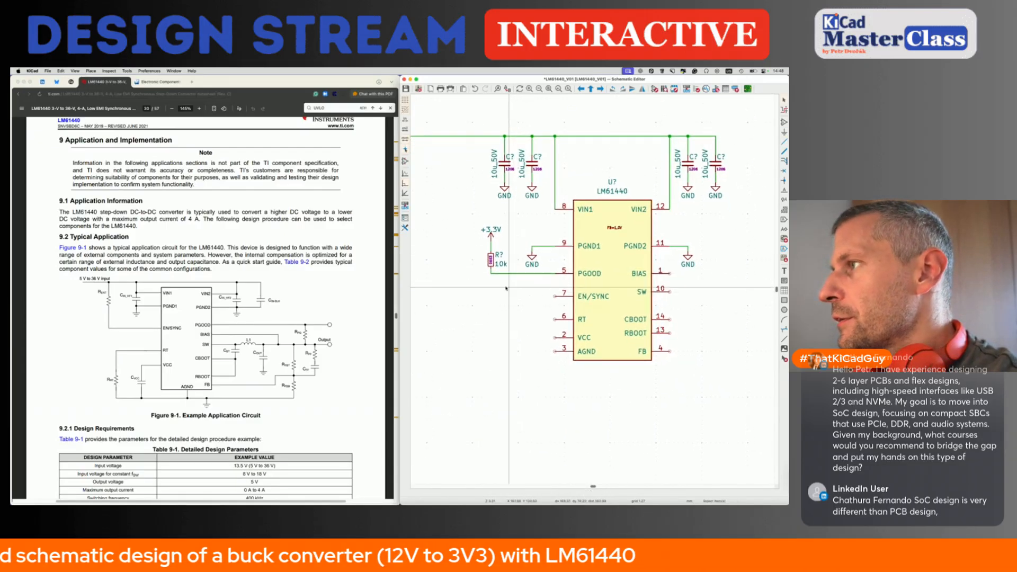
click(496, 259)
drag(494, 260, 495, 257)
key(Escape)
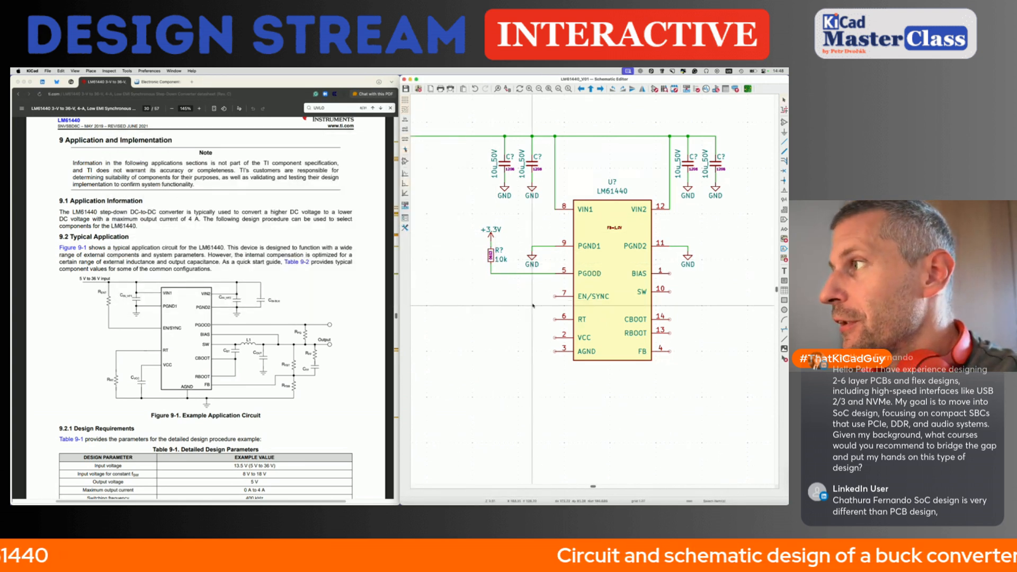
- Draw a wire from EN/SYNC outward past the PGOOD pull-up resistor and turn its end upward
middle_drag(530, 306, 534, 305)
click(559, 295)
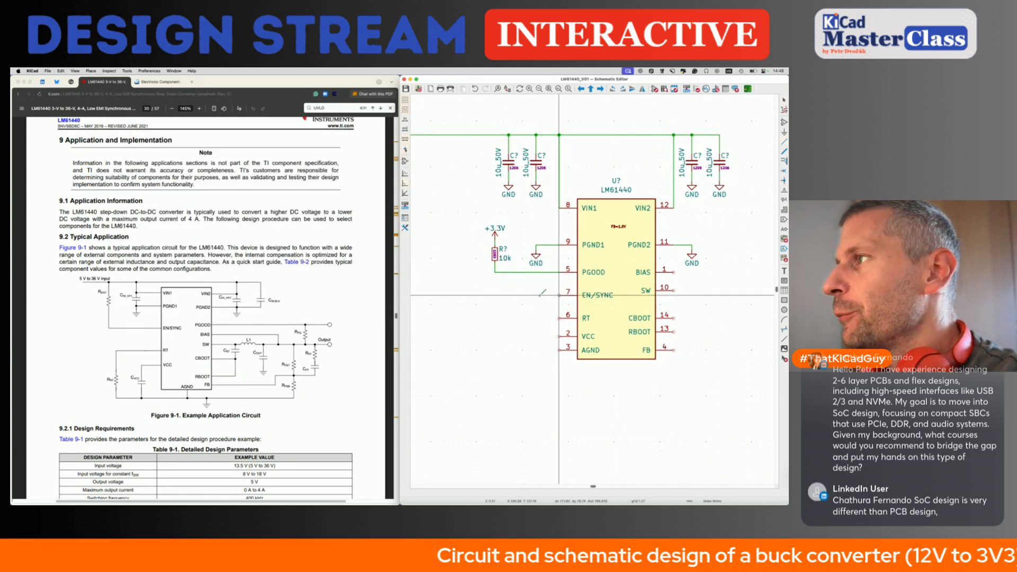
double_click(454, 261)
middle_drag(453, 261, 477, 275)
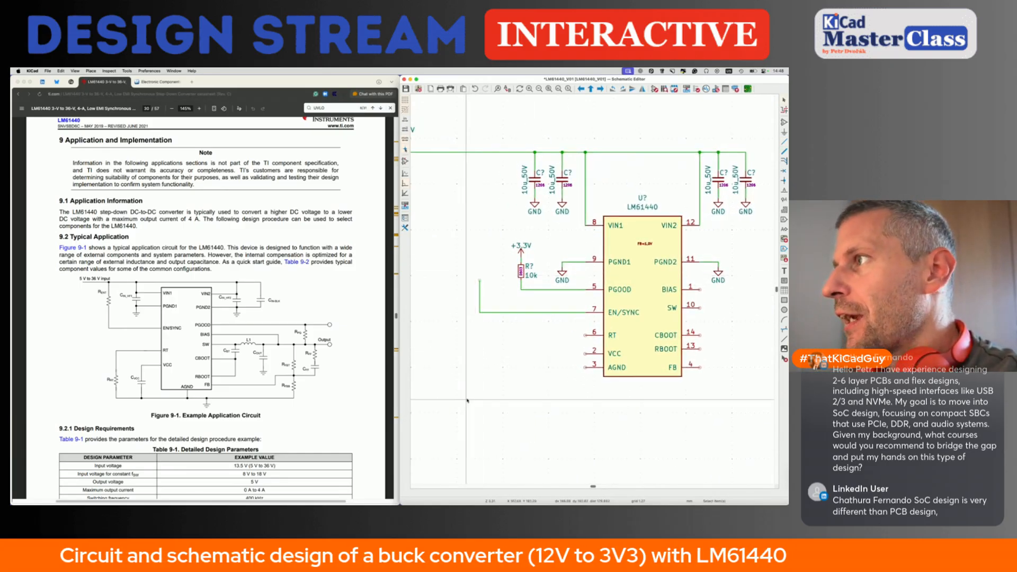
- Check the Renu value in the design notes and place a 1M0 0603 resistor on the vertical end of the EN/SYNC wire
scroll(483, 320, left, 8)
scroll(484, 320, down, 3)
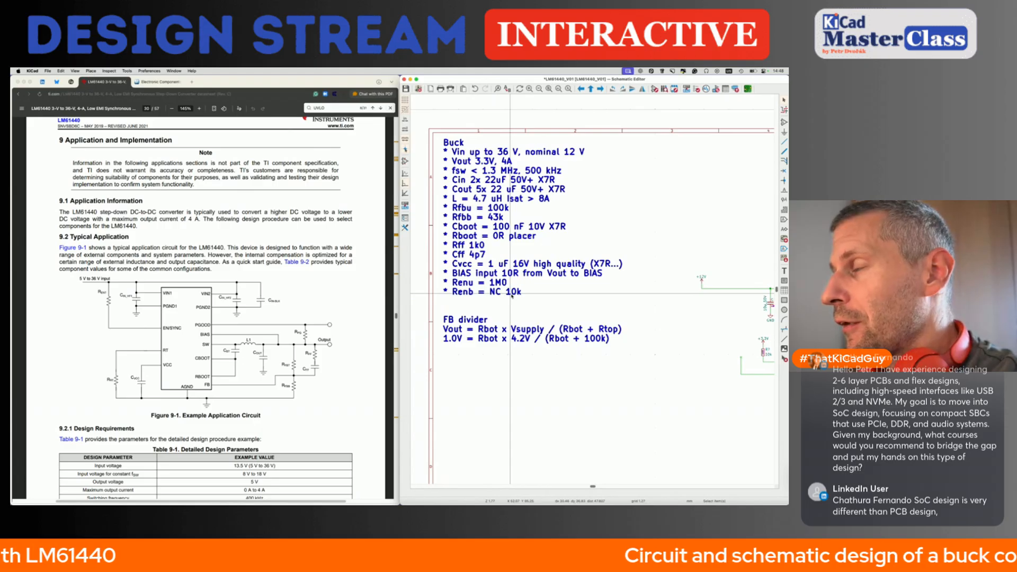
scroll(512, 295, right, 5)
scroll(589, 333, up, 3)
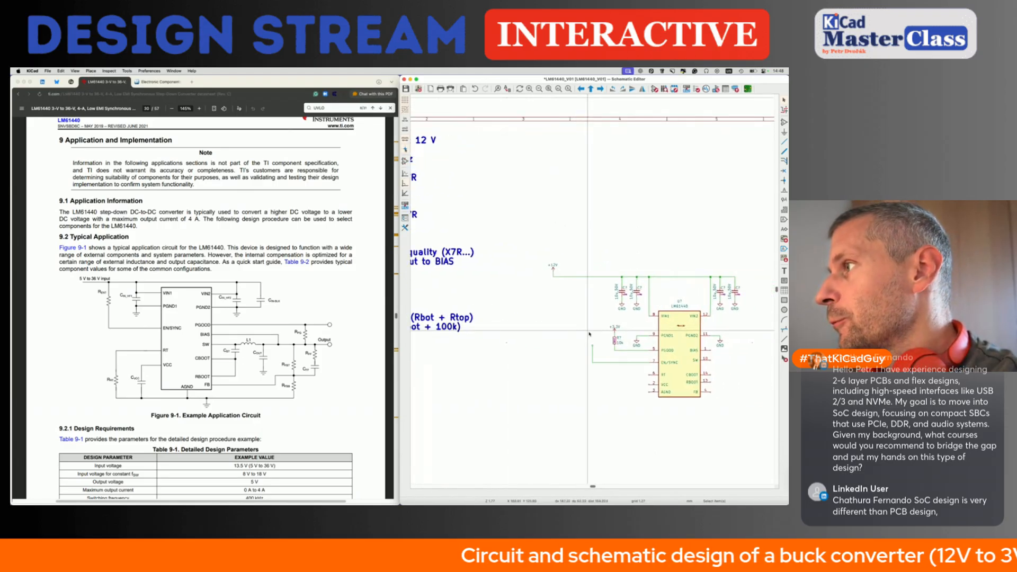
text(a1m0)
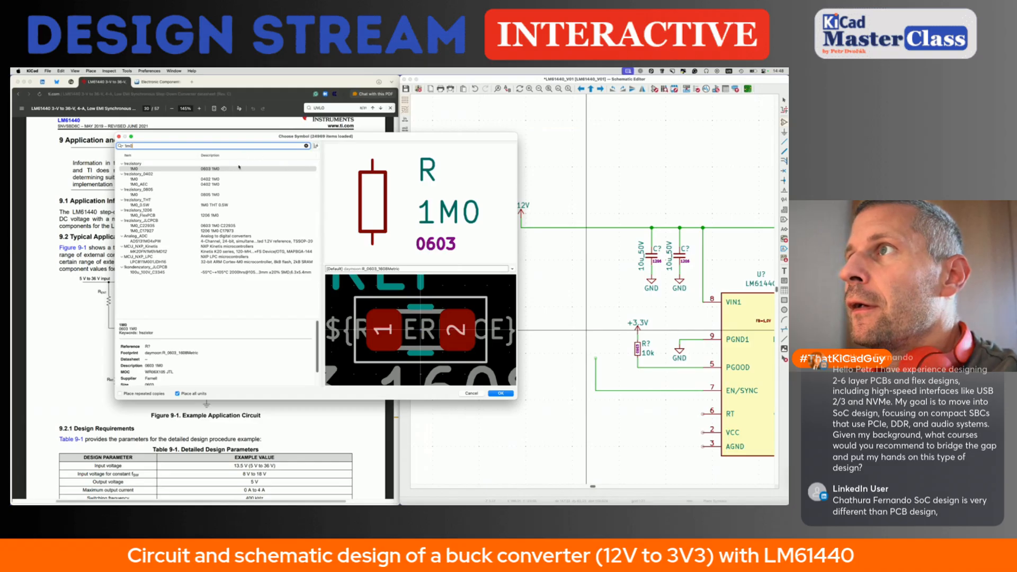
double_click(239, 168)
click(595, 349)
- Move the 1M0 resistor's package label onto its body and its reference and value labels close beside it
key(m)
click(596, 354)
key(m)
click(596, 353)
drag(601, 335, 629, 358)
key(m)
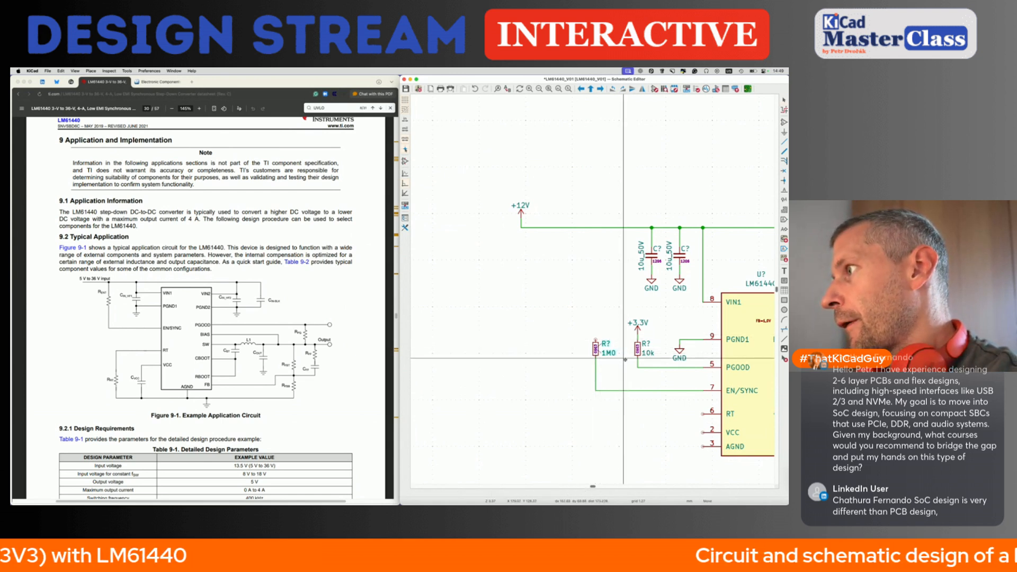
click(626, 359)
- Wire the upper pin of the 1M0 resistor to the +12V supply line
key(w)
click(596, 227)
key(Escape)
- Place a 10k 0603 resistor directly below the 1M0 resistor at the EN/SYNC wire and arrange its labels closely around its body
scroll(596, 228, down, 6)
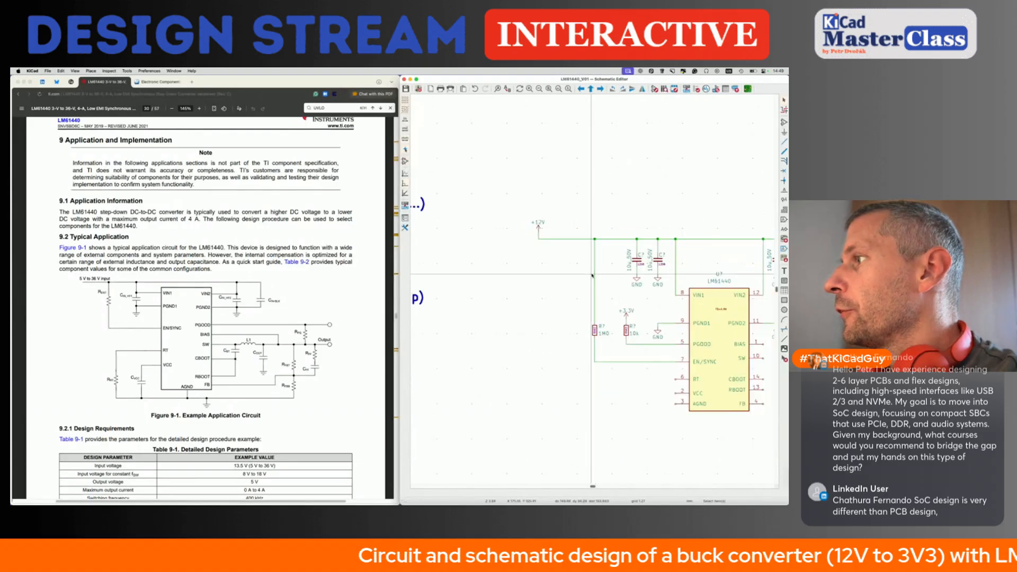
scroll(586, 266, up, 3)
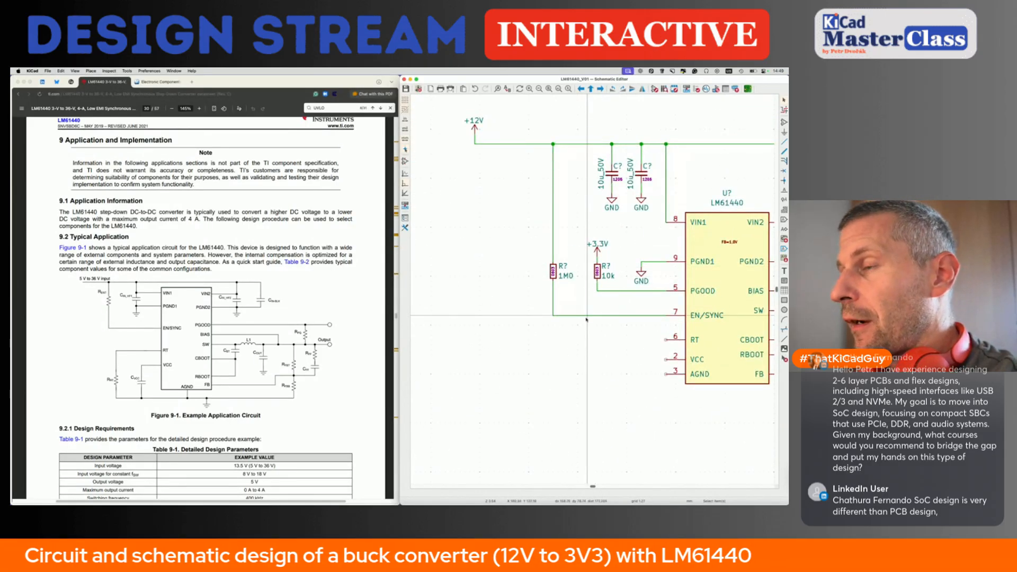
text(a10k)
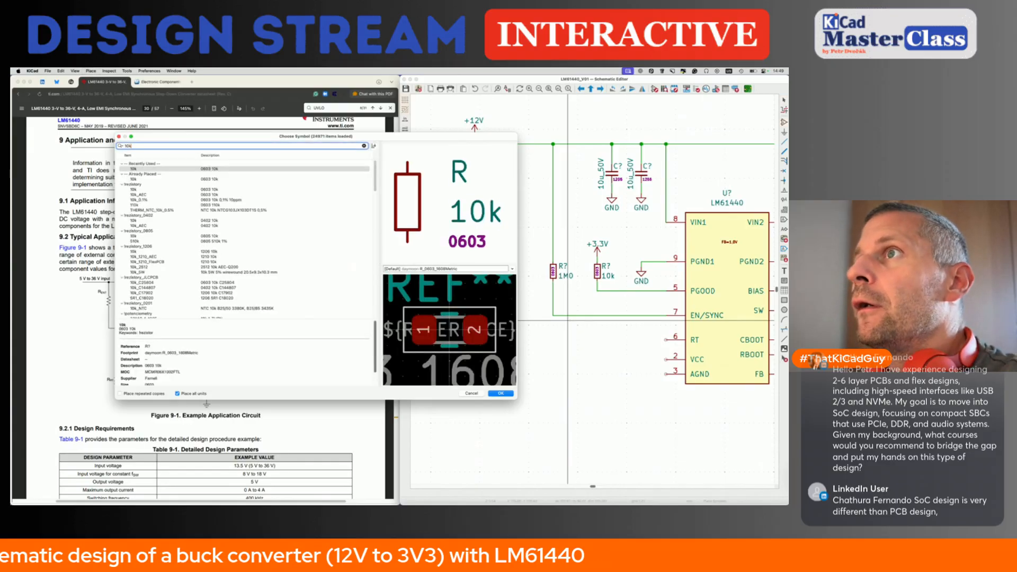
key(Return)
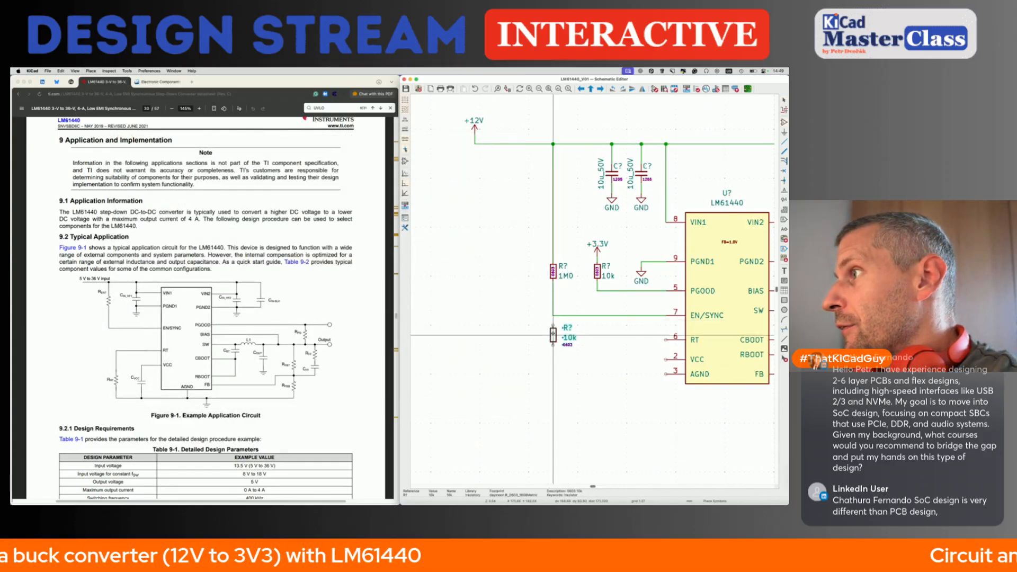
click(553, 330)
key(m)
click(558, 335)
drag(575, 320, 565, 334)
key(m)
click(562, 335)
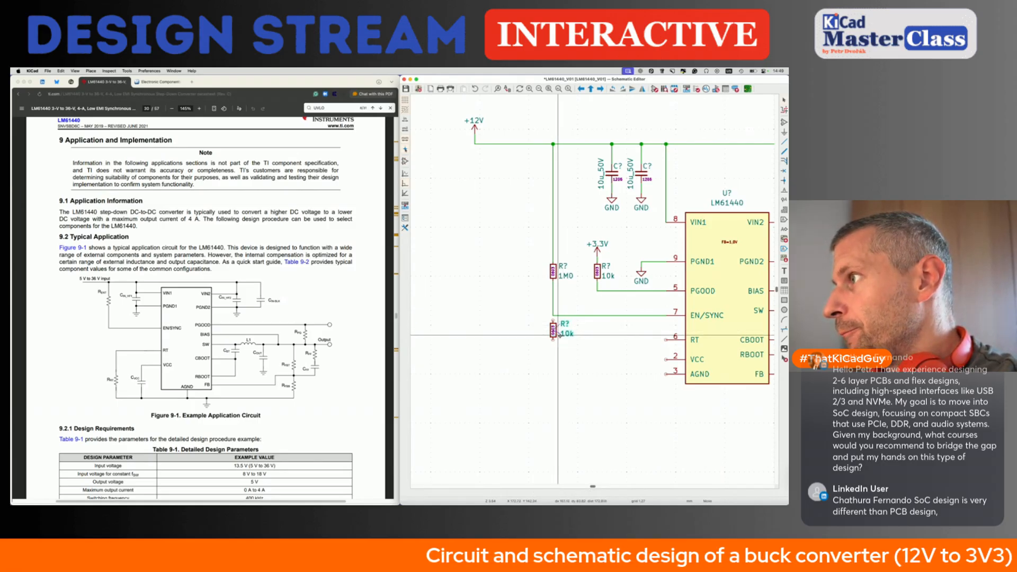
- Extend a wire down from the lower EN/SYNC resistor and end it with a duplicated GND symbol
key(w)
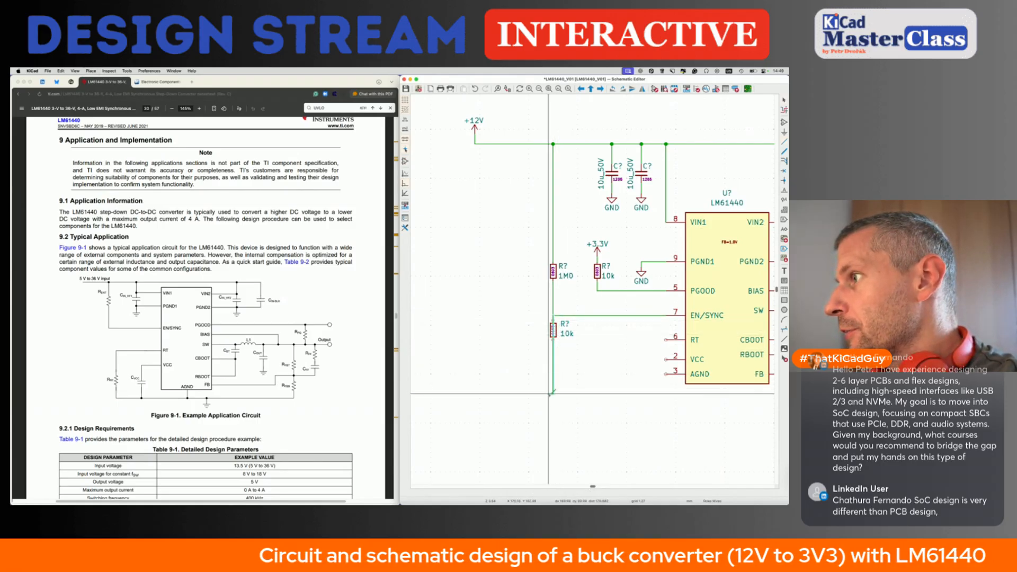
double_click(553, 394)
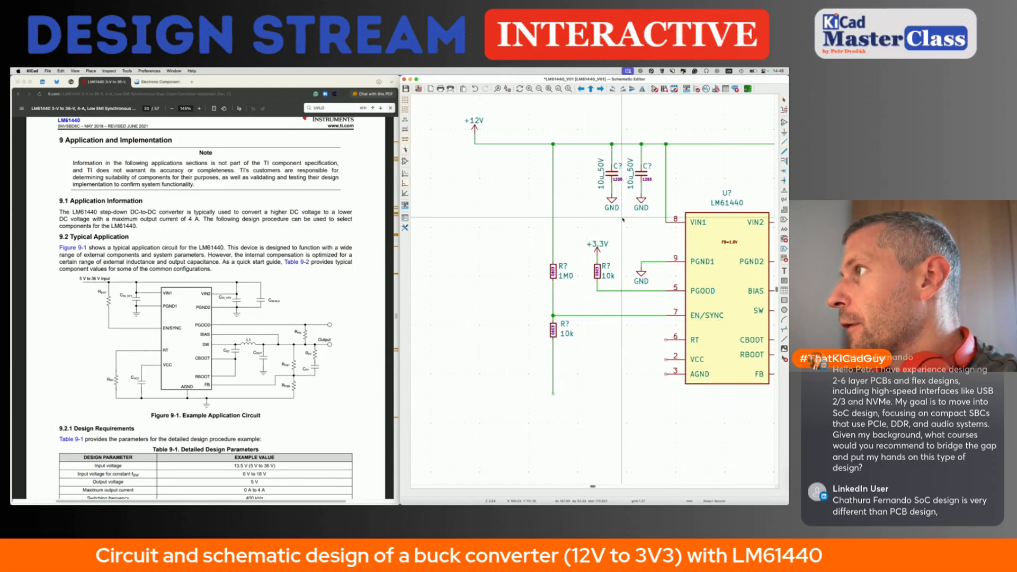
key(super+d)
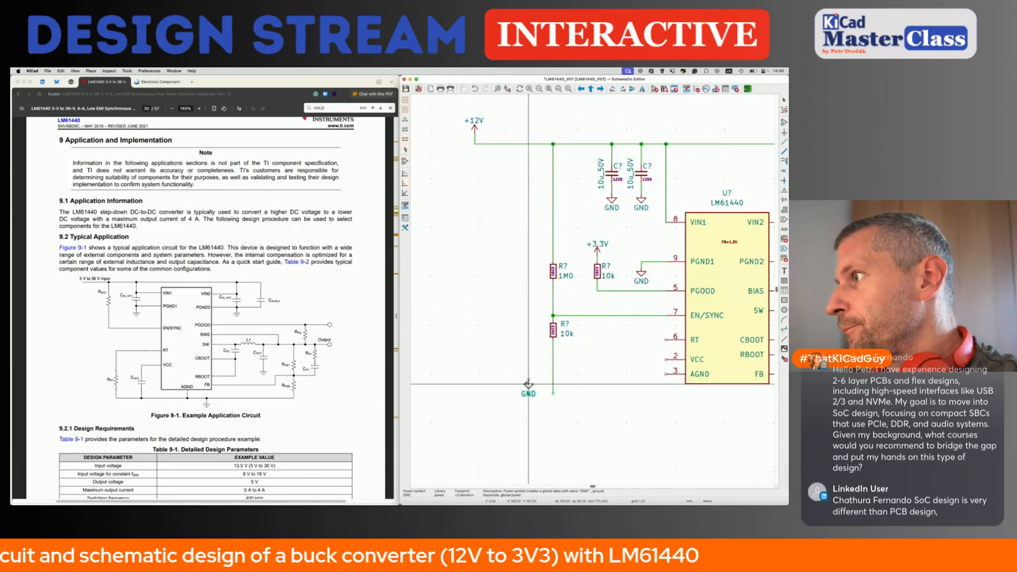
click(553, 396)
- Mark the lower 10k resistor on the EN/SYNC wire as do not populate
double_click(554, 330)
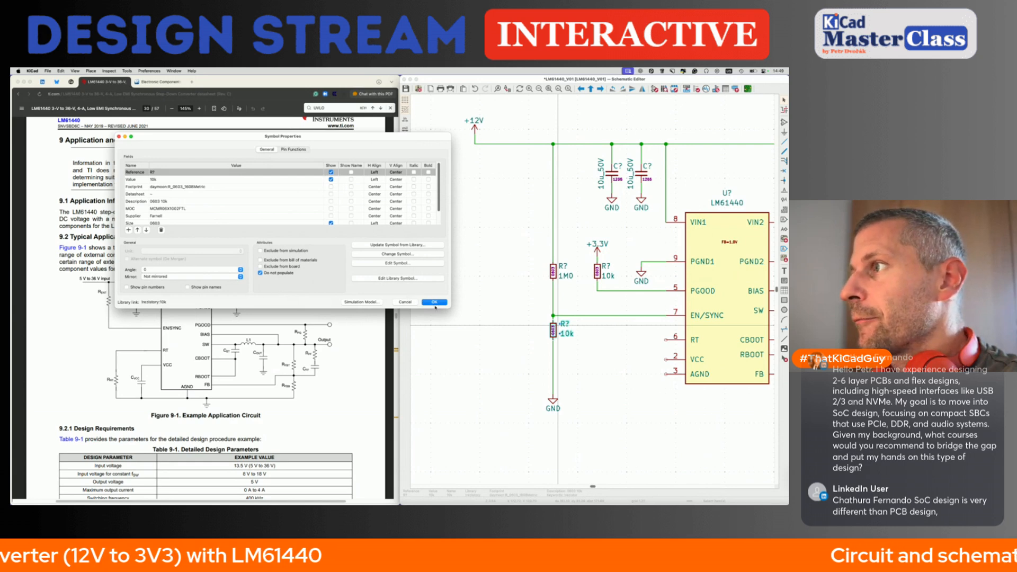
click(406, 303)
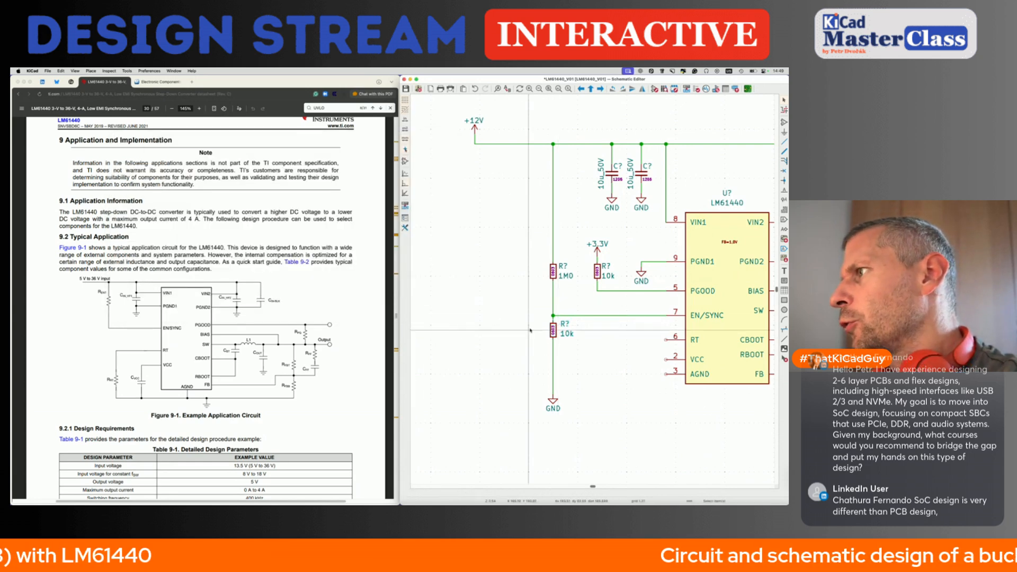
double_click(553, 329)
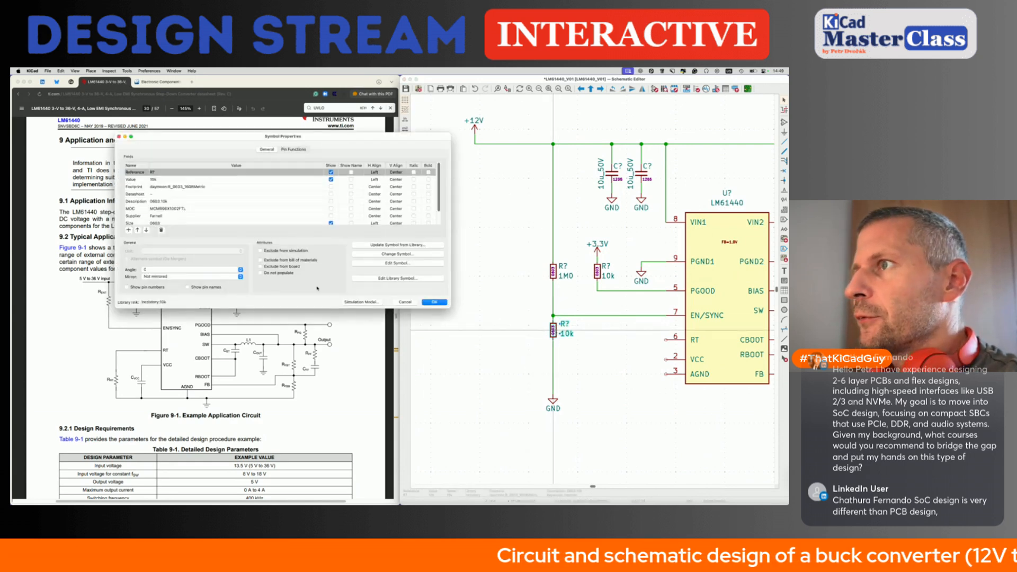
click(435, 302)
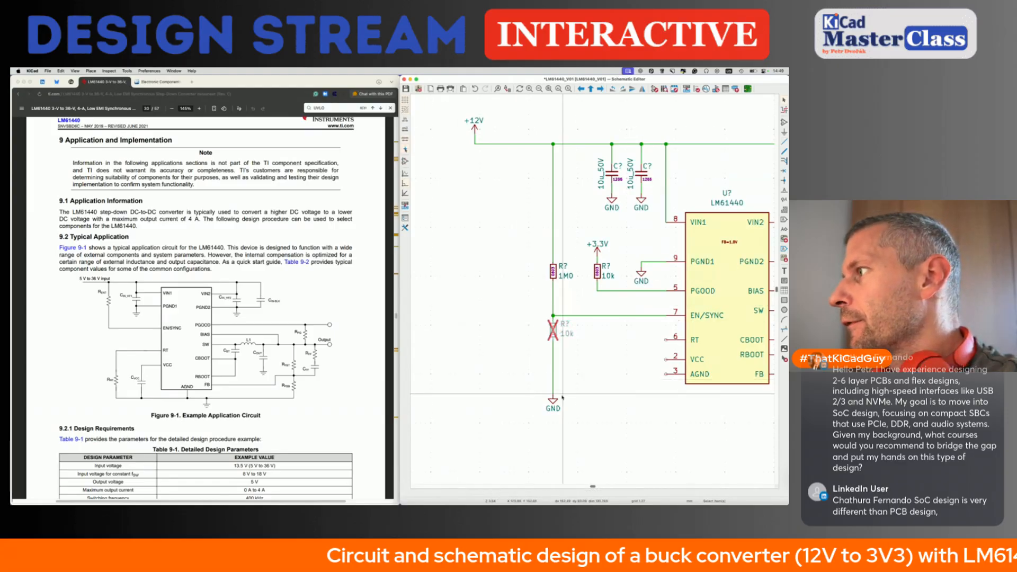
scroll(578, 386, right, 2)
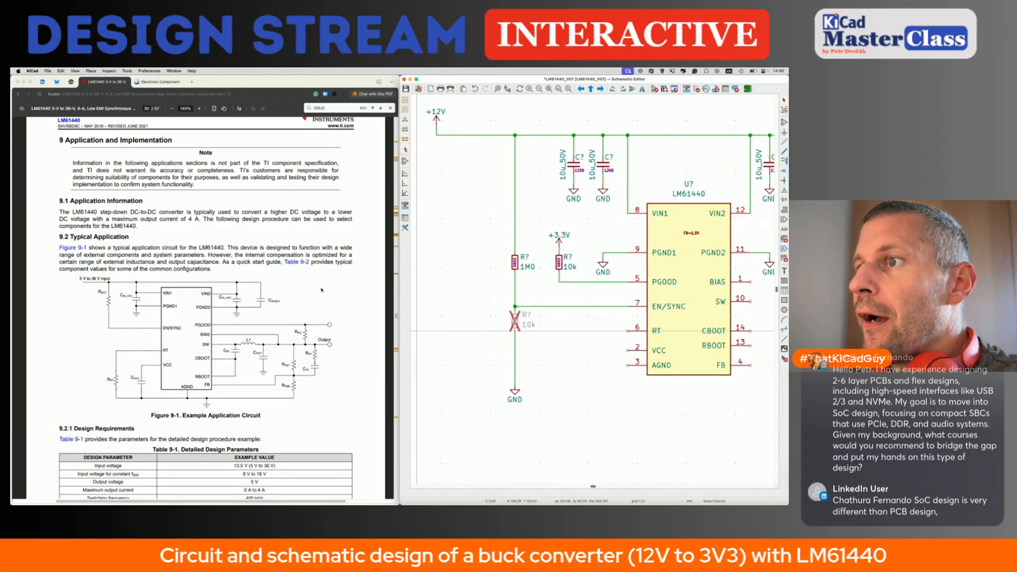
- Consult the datasheet's typical external component table and start an RT line below Renb in the design notes text
click(160, 371)
scroll(151, 369, down, 5)
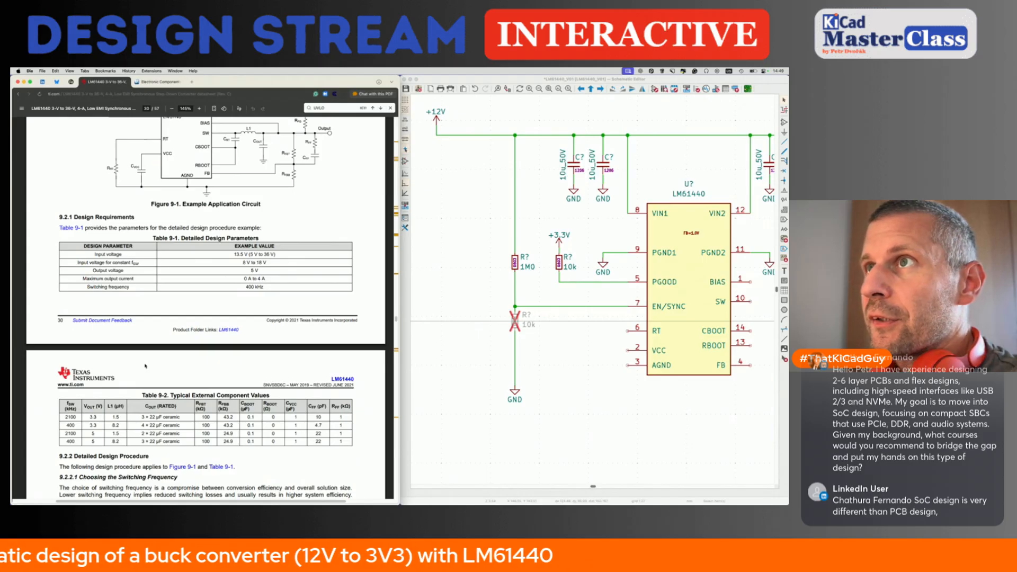
scroll(146, 366, down, 1)
scroll(507, 238, up, 10)
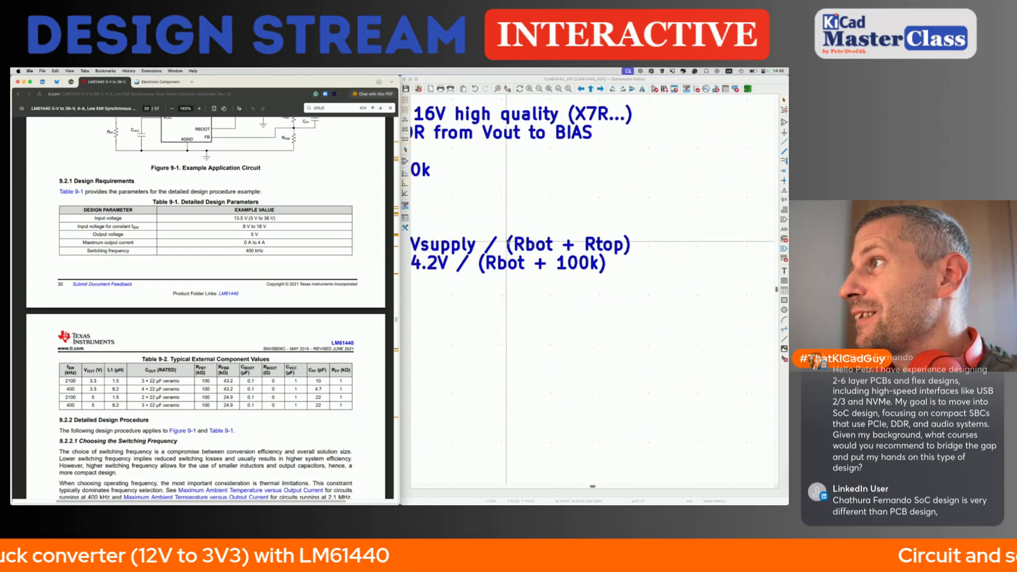
middle_drag(507, 241, 580, 312)
click(553, 309)
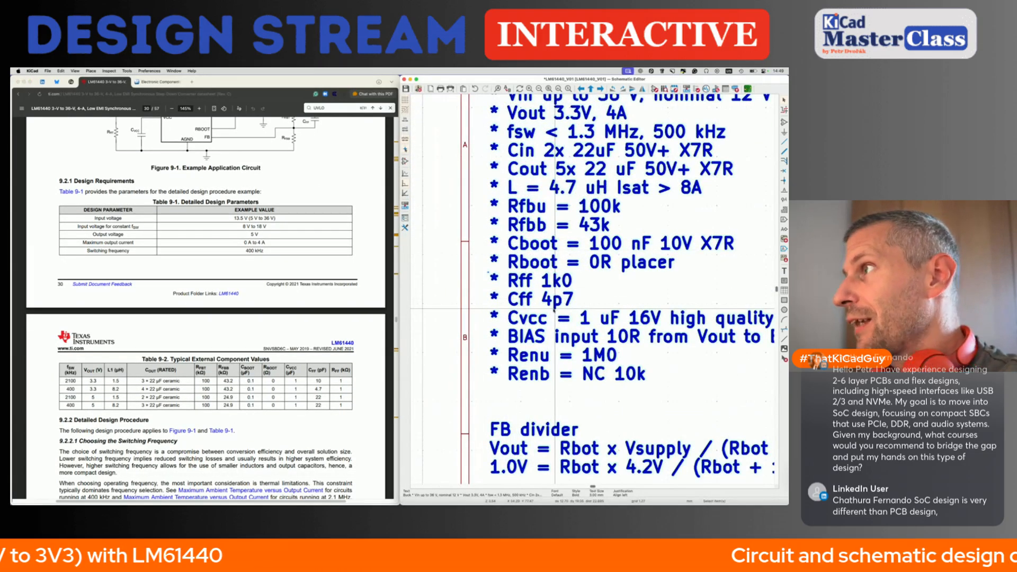
double_click(555, 312)
click(594, 369)
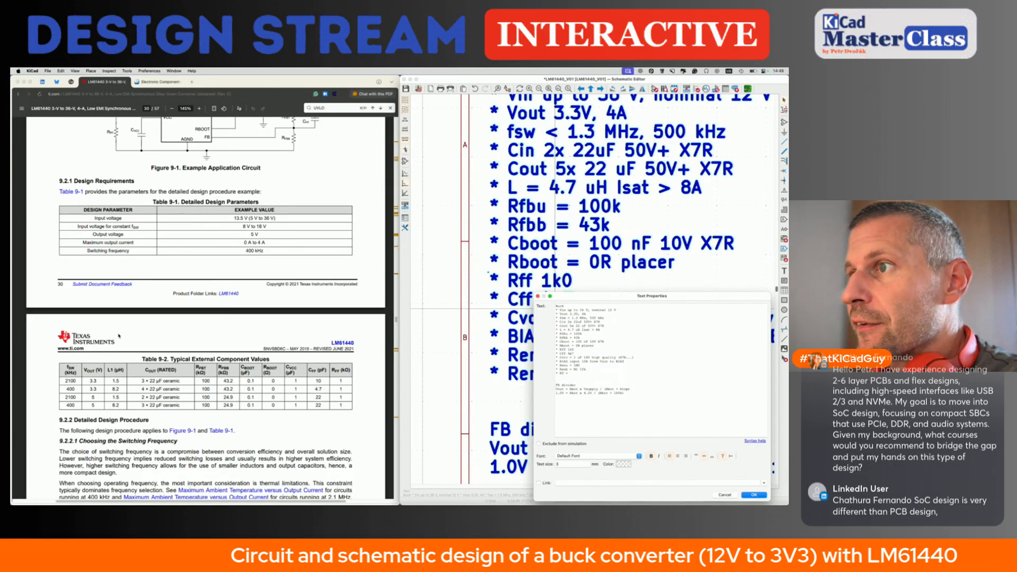
- Look through the datasheet's detailed design procedure and application curves for information on the RT resistor
scroll(119, 336, down, 20)
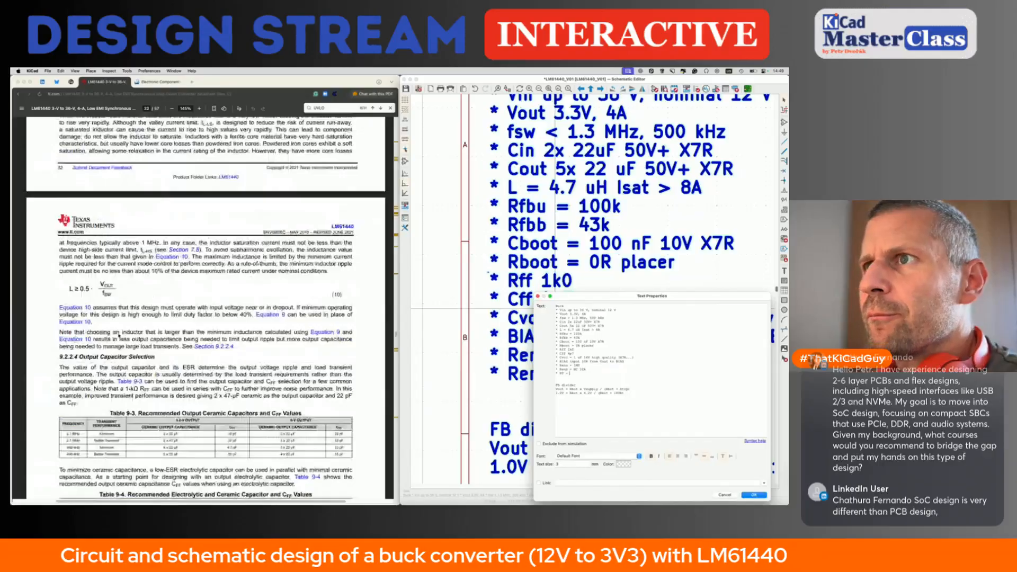
scroll(119, 336, down, 10)
scroll(119, 336, down, 15)
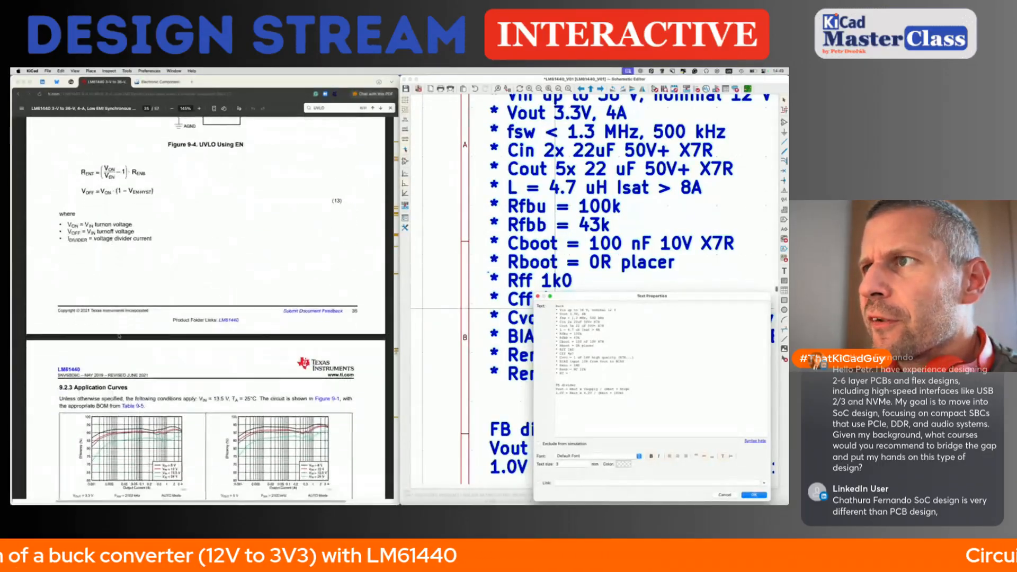
scroll(119, 336, down, 4)
scroll(119, 336, down, 2)
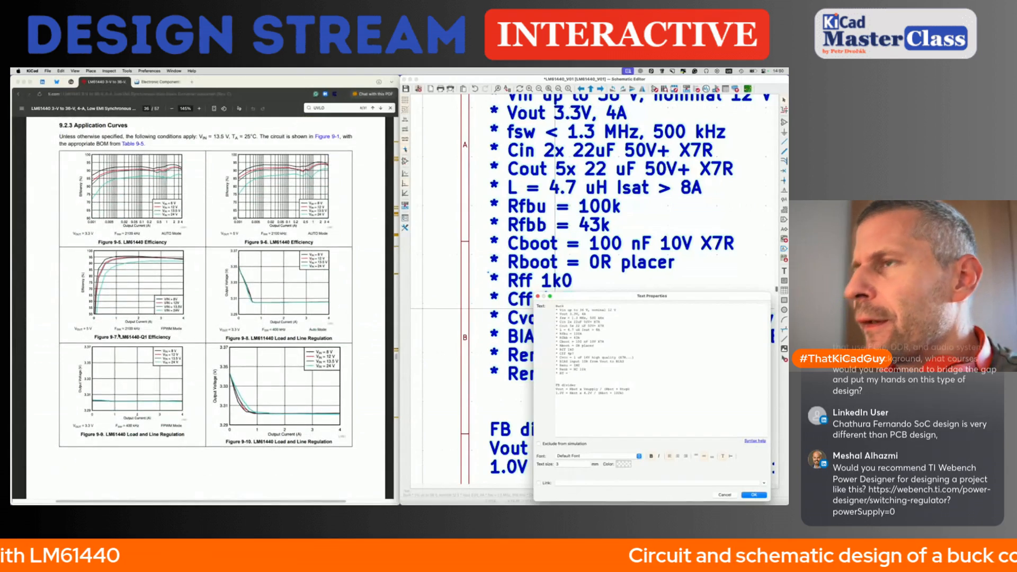
scroll(134, 304, down, 2)
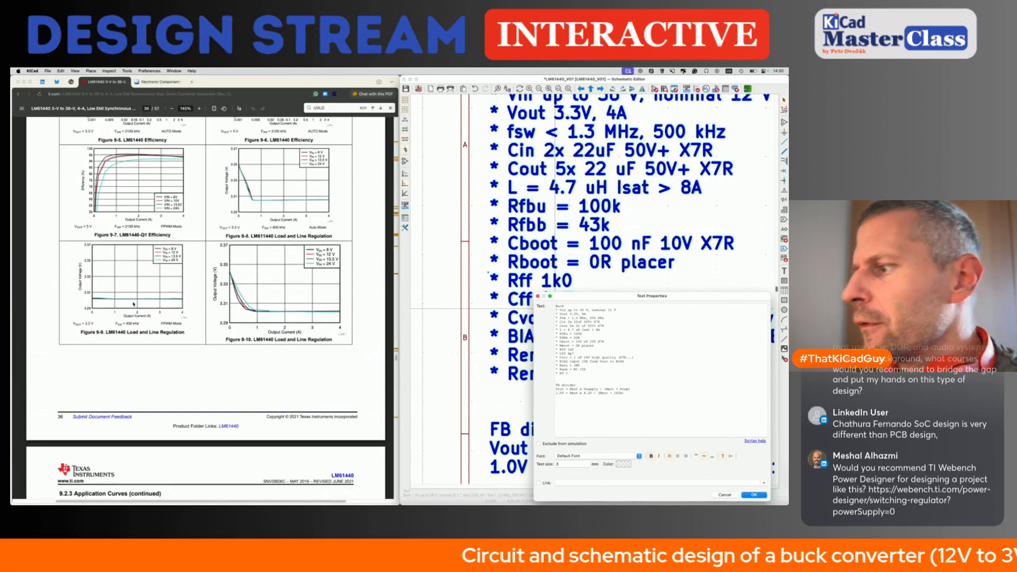
scroll(134, 304, down, 5)
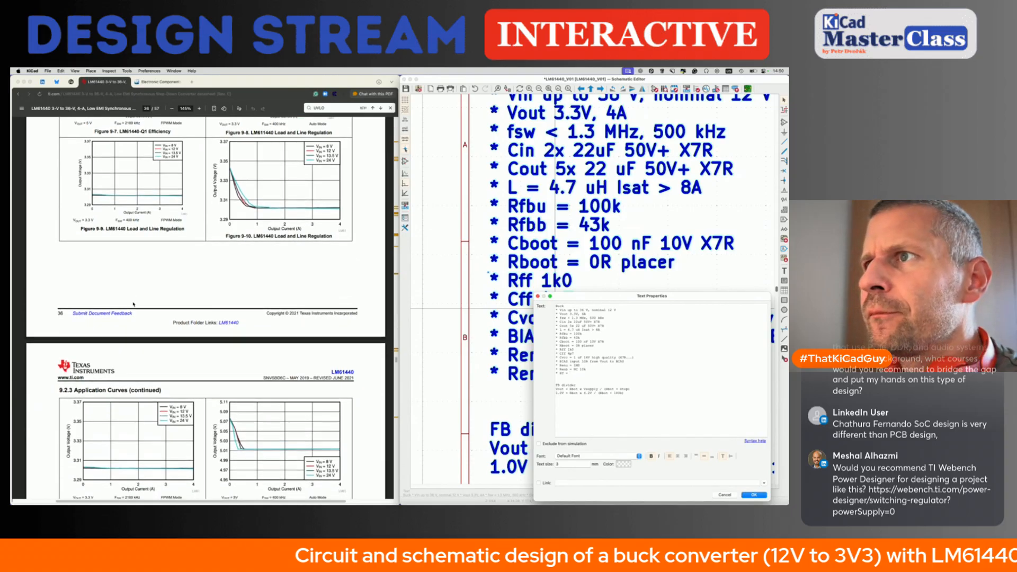
scroll(134, 304, down, 2)
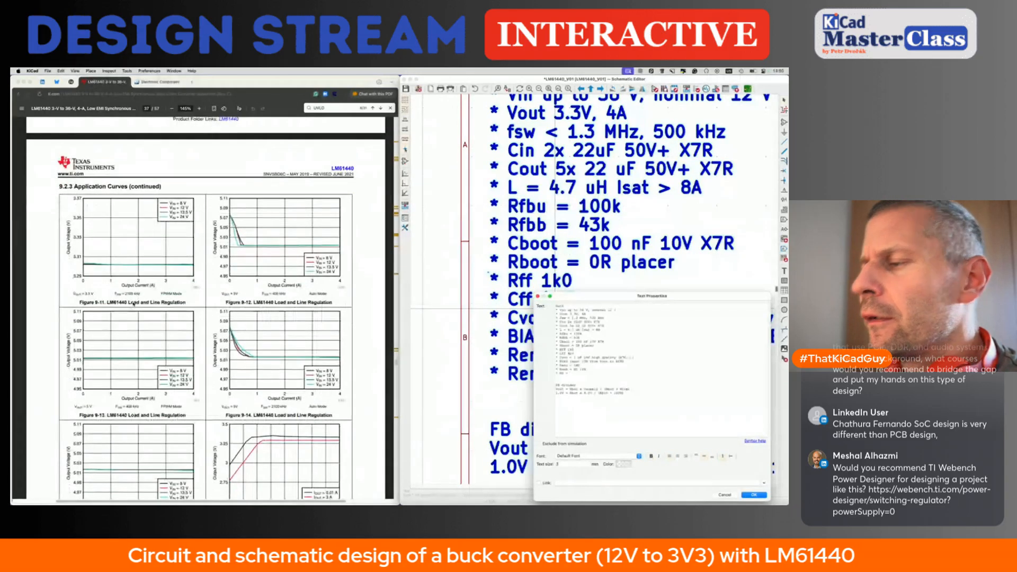
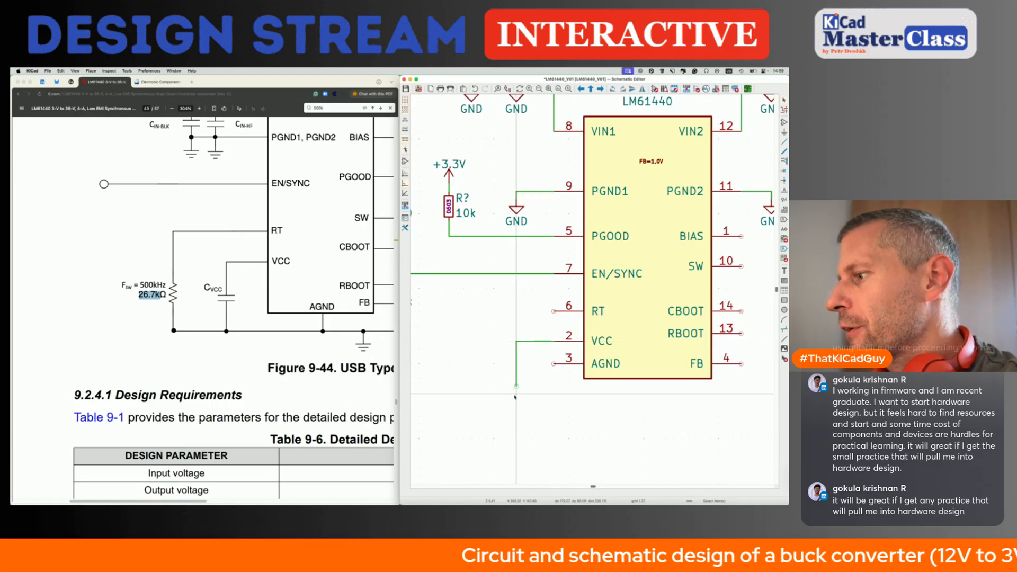
- Check the design notes for the required VCC capacitor value and return to the VCC pin
scroll(500, 365, left, 10)
scroll(499, 360, left, 10)
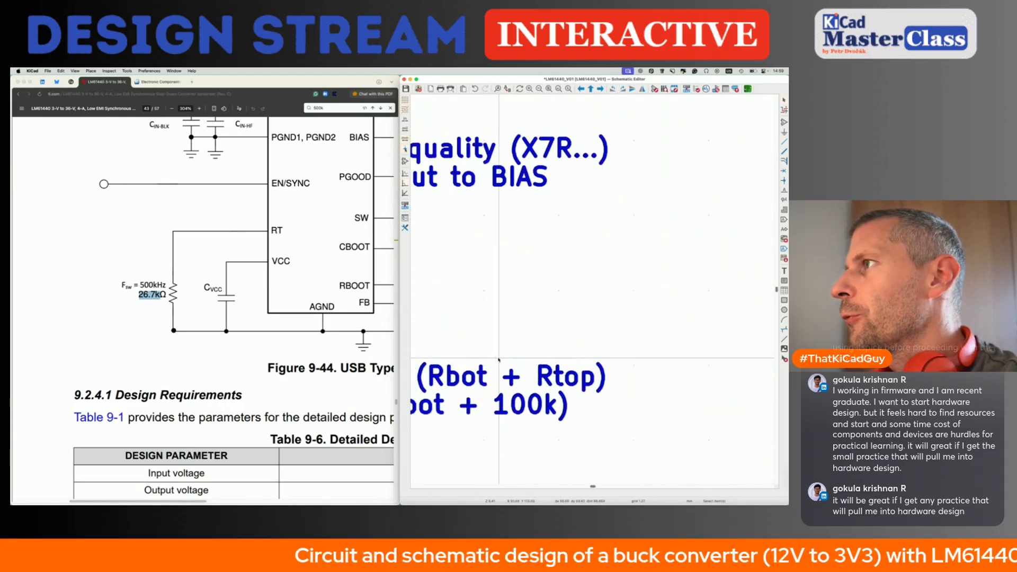
scroll(499, 359, down, 4)
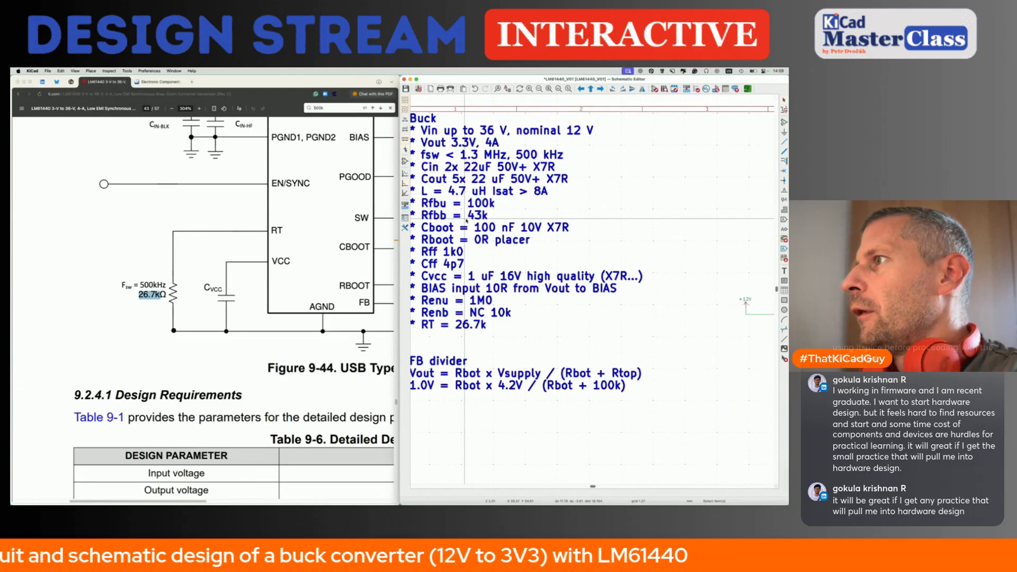
scroll(514, 279, down, 5)
scroll(513, 279, right, 3)
scroll(514, 279, down, 8)
scroll(514, 279, right, 4)
scroll(524, 276, up, 6)
scroll(585, 237, up, 2)
- Place a 1u_50V 0603 X7R capacitor at the lower end of the VCC wire
text(a)
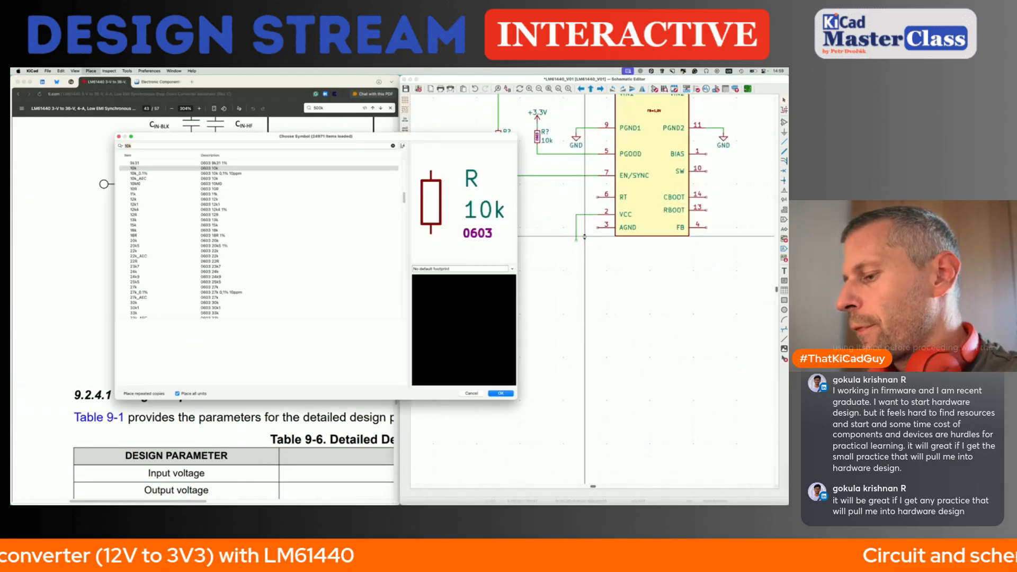
text(1u)
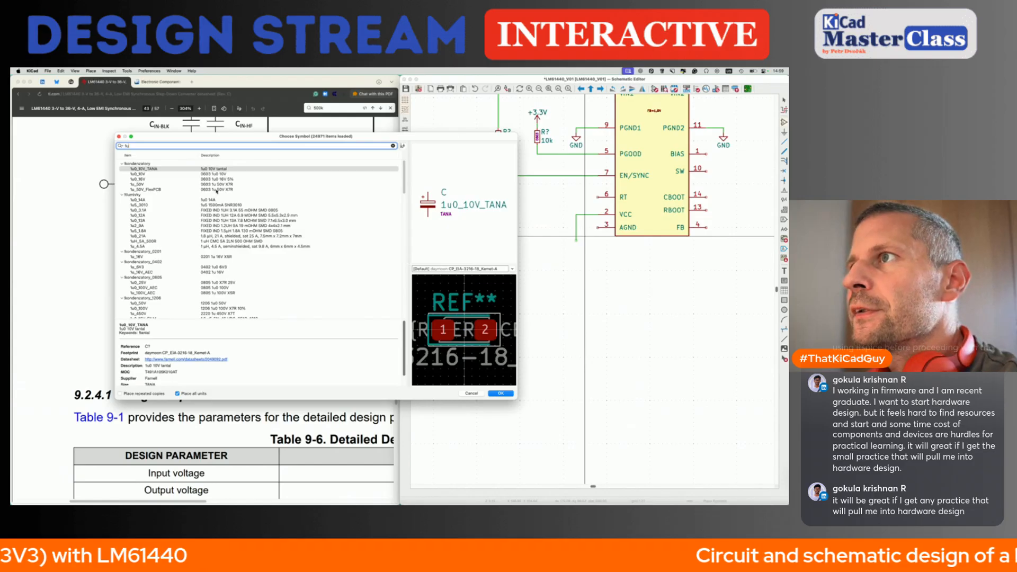
click(218, 180)
click(219, 185)
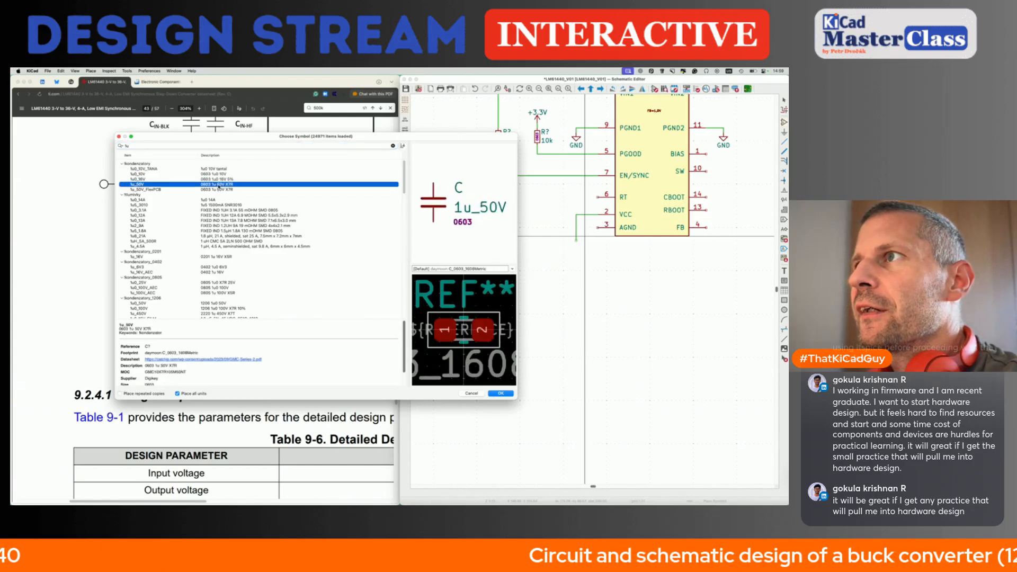
double_click(219, 185)
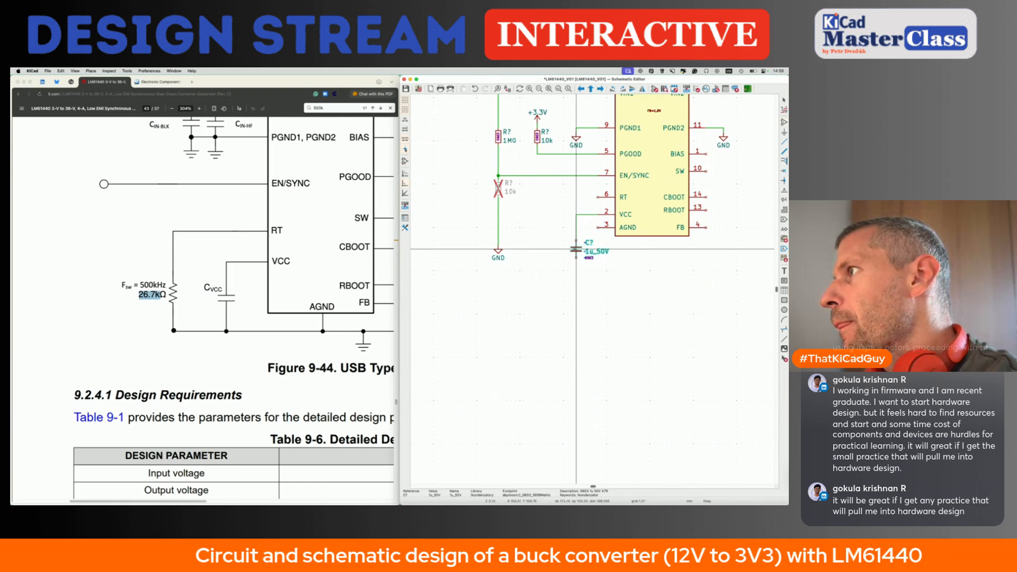
- Arrange the VCC capacitor's labels: package beside its plates, value rotated vertically along one side and reference close on the other
scroll(577, 249, up, 3)
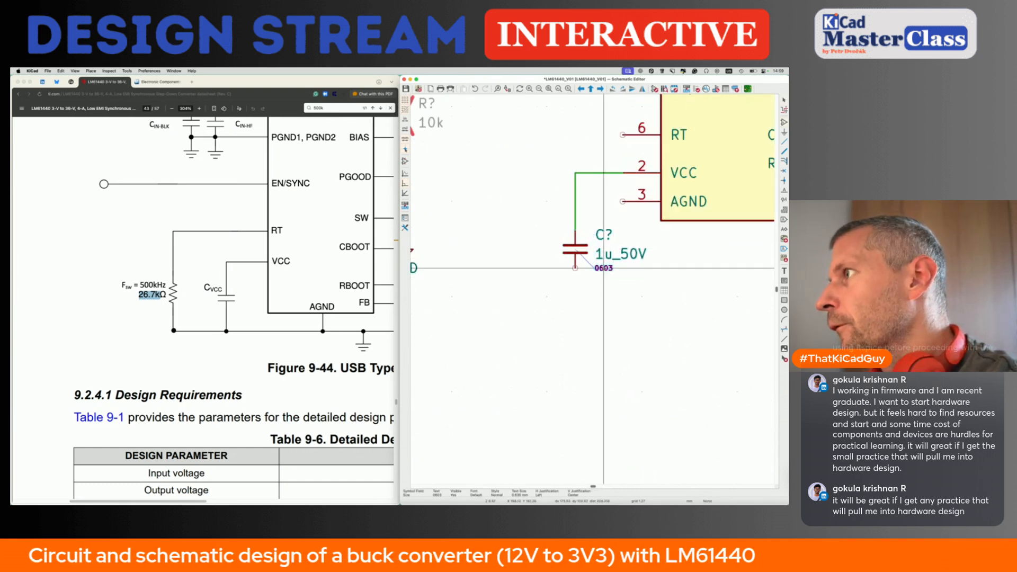
click(585, 258)
key(m)
key(r)
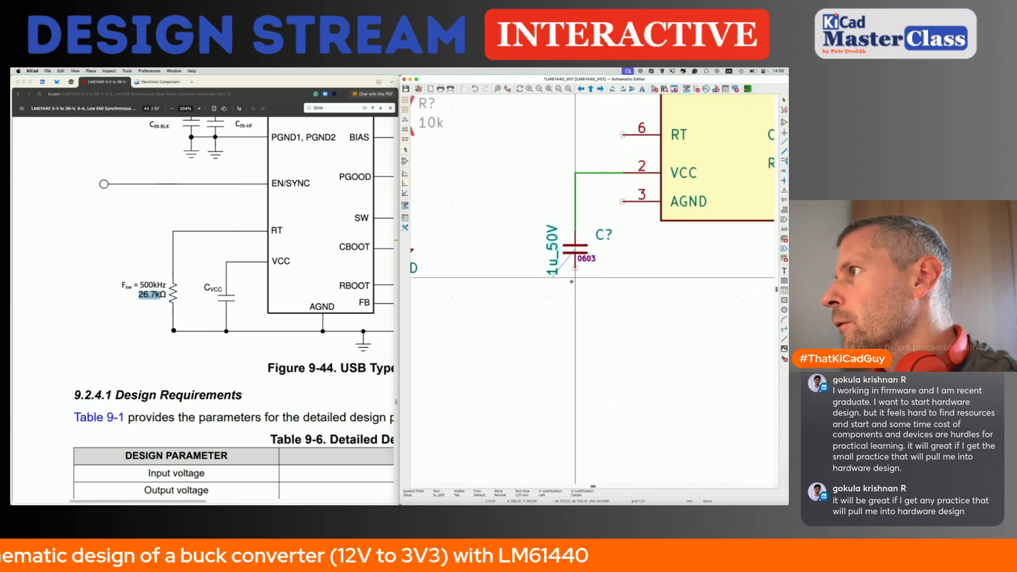
click(575, 277)
key(m)
click(594, 230)
- Draw a short wire down from the AGND pin and move the VCC capacitor up closer to the VCC pin
key(w)
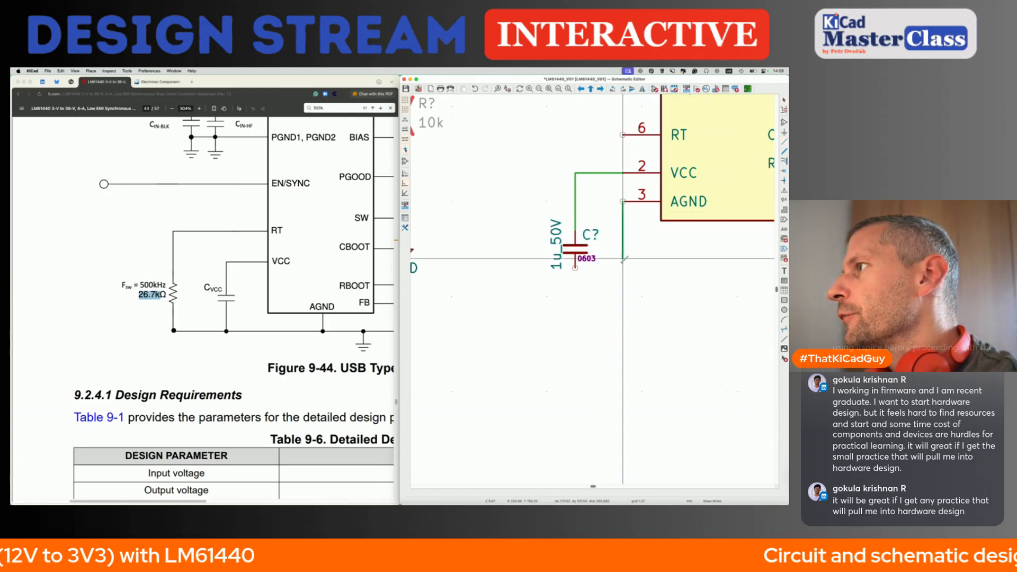
scroll(625, 264, down, 5)
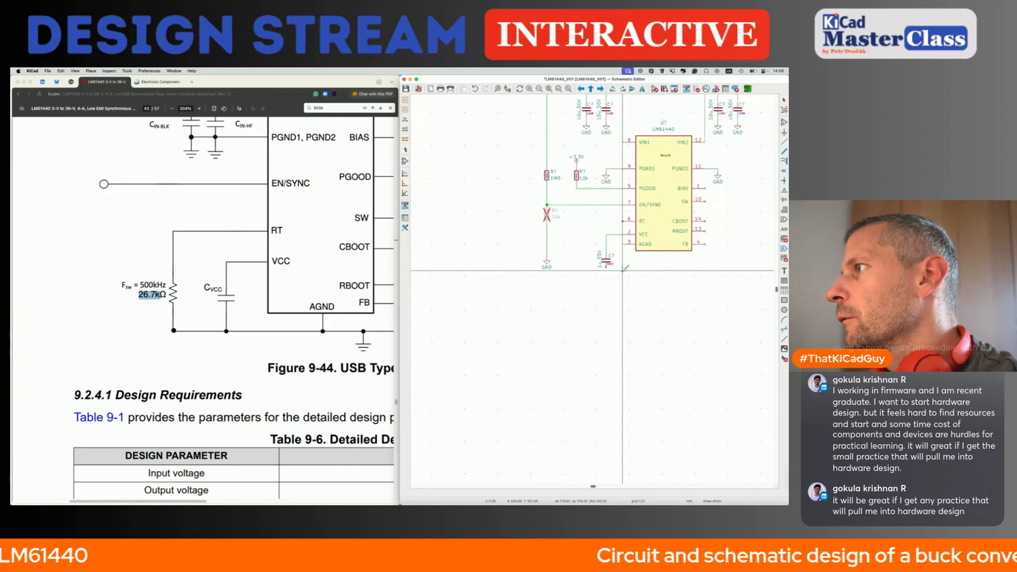
double_click(607, 267)
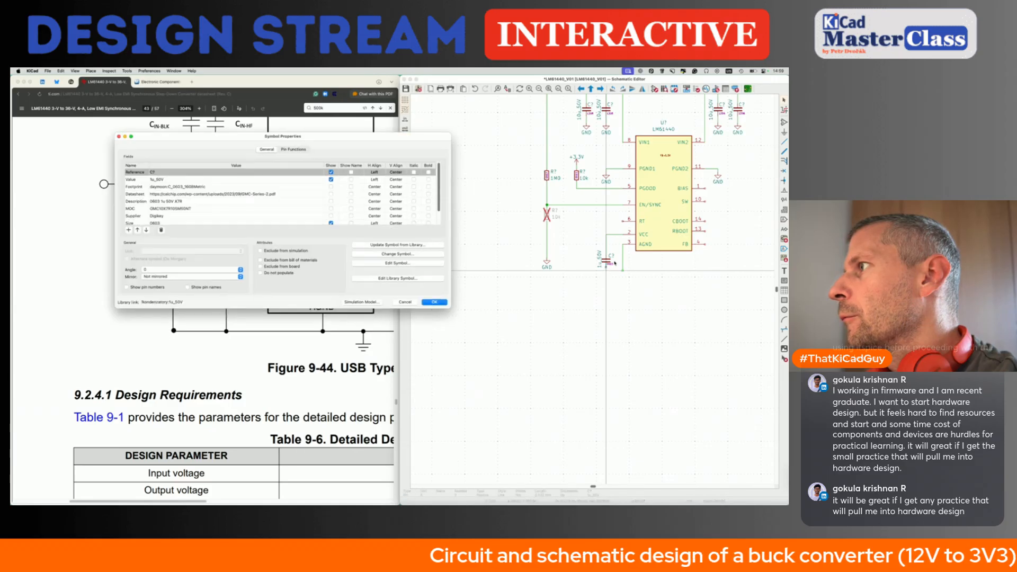
key(Return)
scroll(609, 251, up, 3)
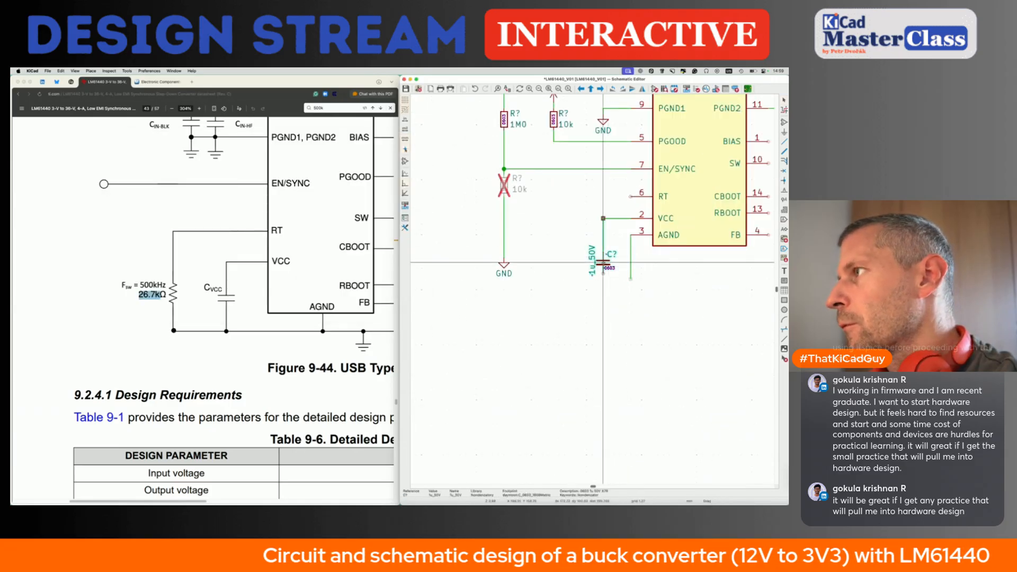
drag(602, 245, 603, 240)
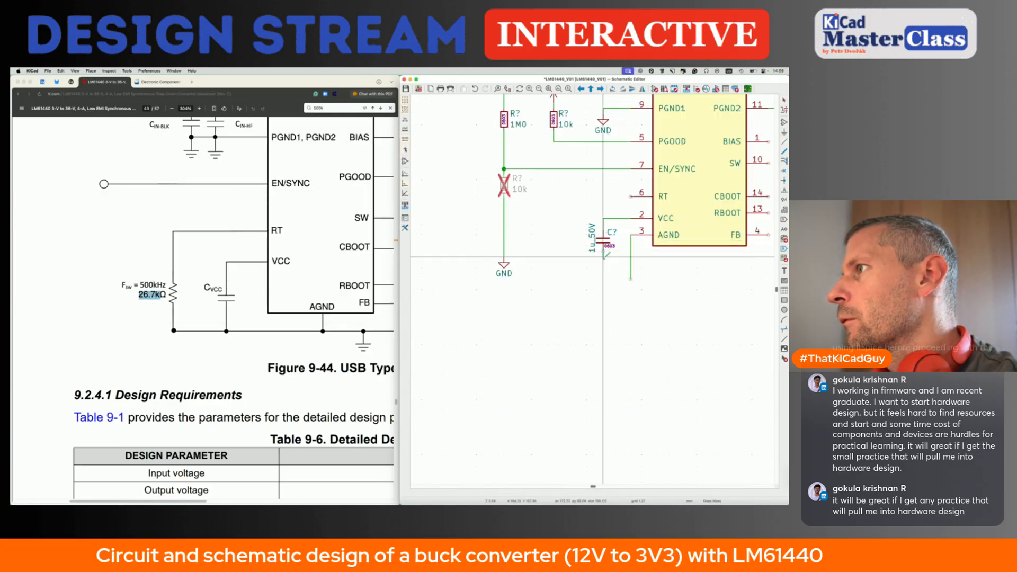
drag(631, 278, 631, 257)
- Duplicate the GND symbol onto the VCC capacitor's lower pin and the end of the AGND wire, and save the schematic
click(504, 266)
key(super+d)
click(603, 258)
key(super+d)
click(625, 258)
key(m)
click(631, 265)
key(super+s)
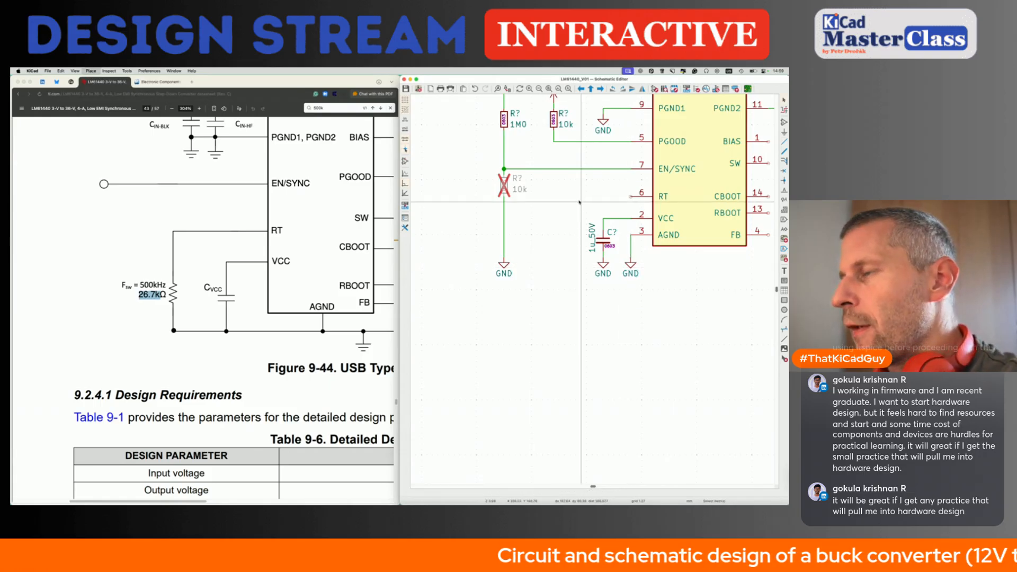
- Place a 22k 0603 resistor horizontally beside the RT pin
key(a)
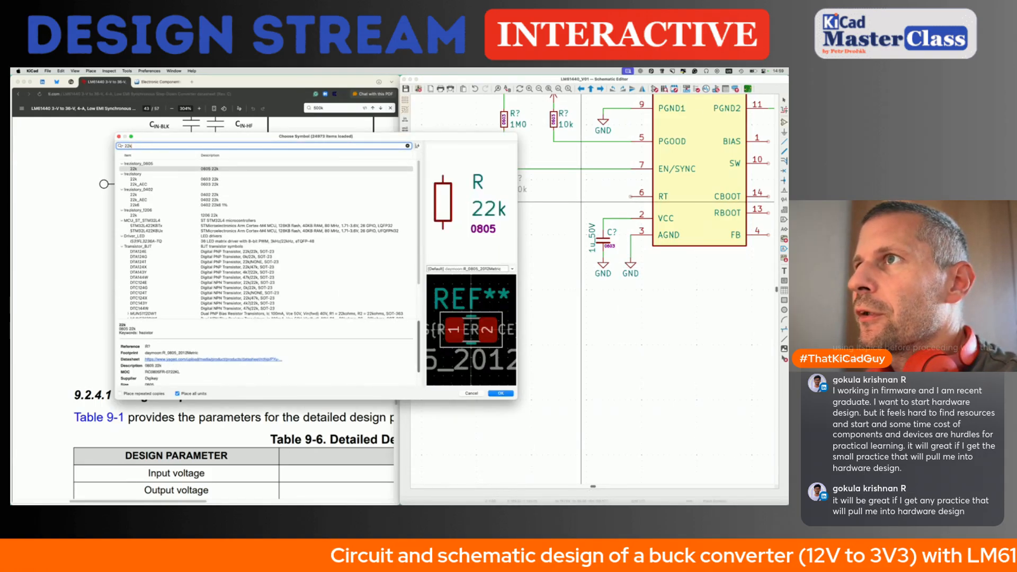
double_click(192, 179)
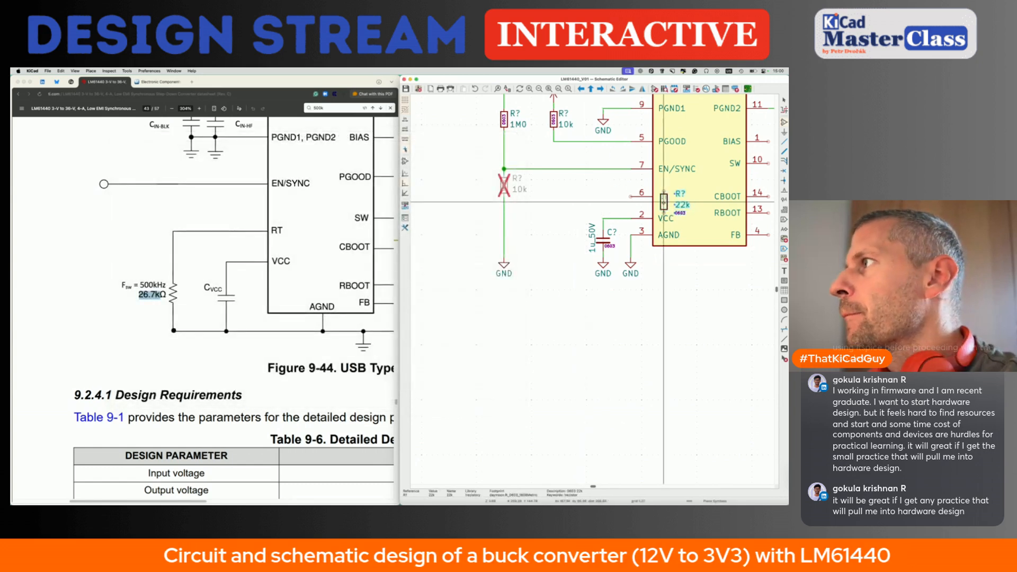
click(614, 196)
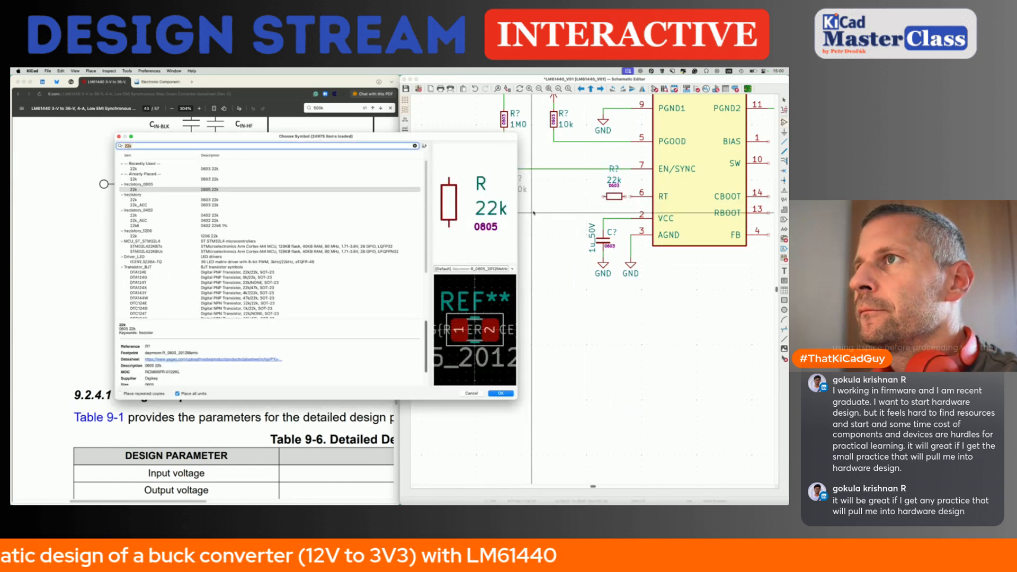
- Place a vertical 4k3 0603 resistor beside the VCC capacitor, with its labels tucked in close and a short wire from its lower pin
text(4k3)
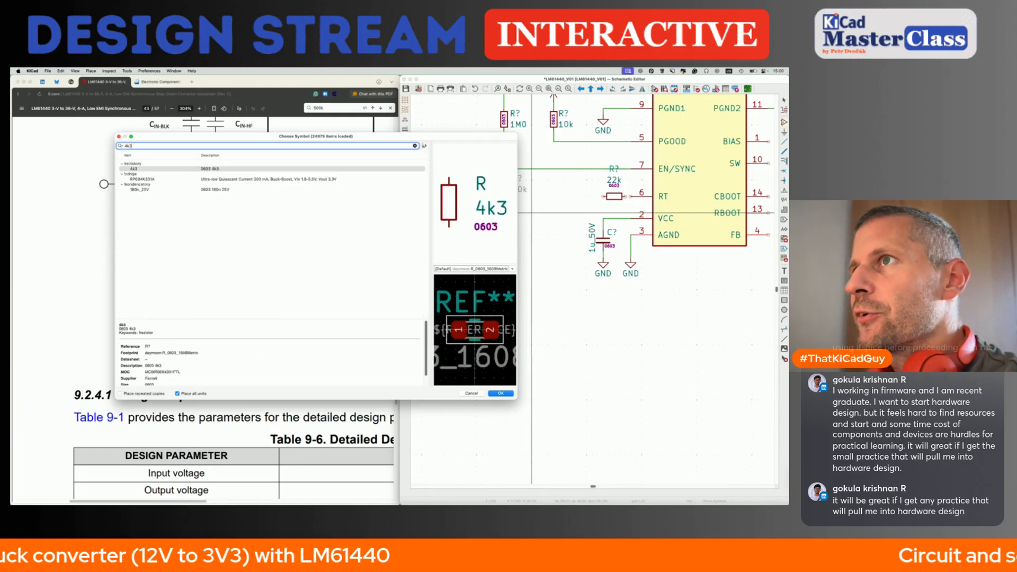
double_click(252, 169)
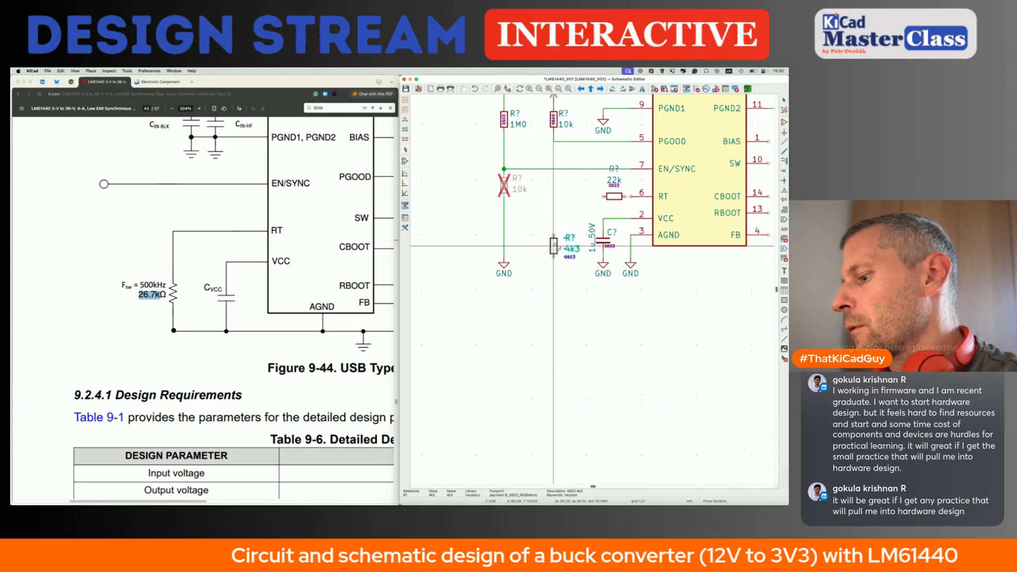
click(554, 243)
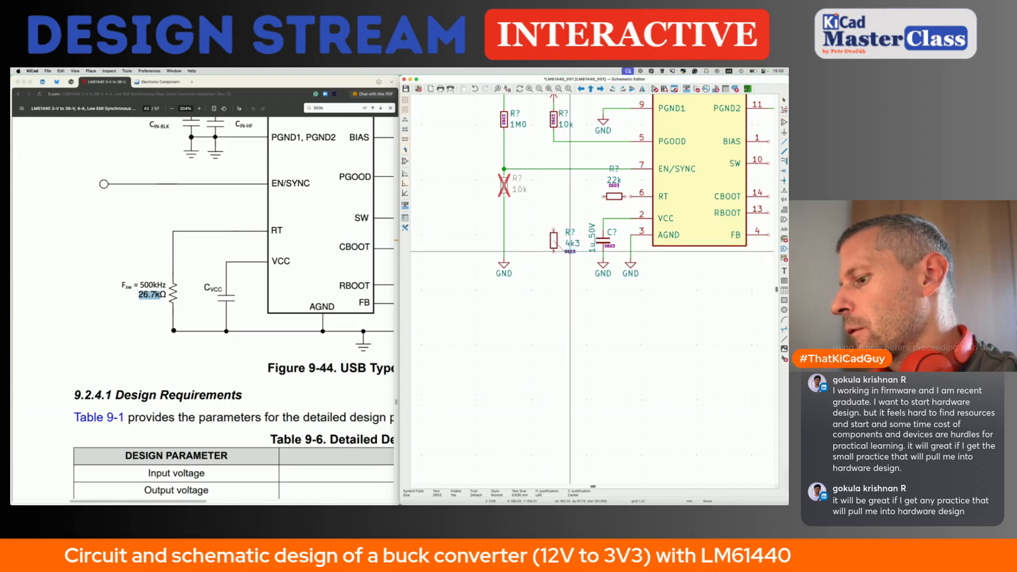
drag(562, 247, 564, 245)
click(554, 252)
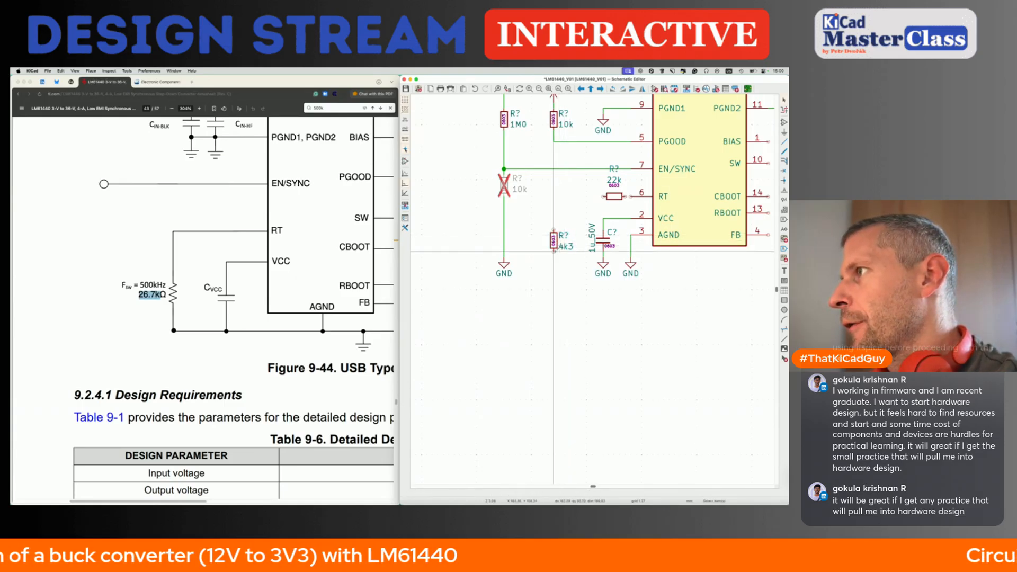
double_click(554, 257)
- Move the 22k resistor away from the RT pin, rotated vertically, directly above the 4k3 resistor
key(m)
key(r)
click(549, 217)
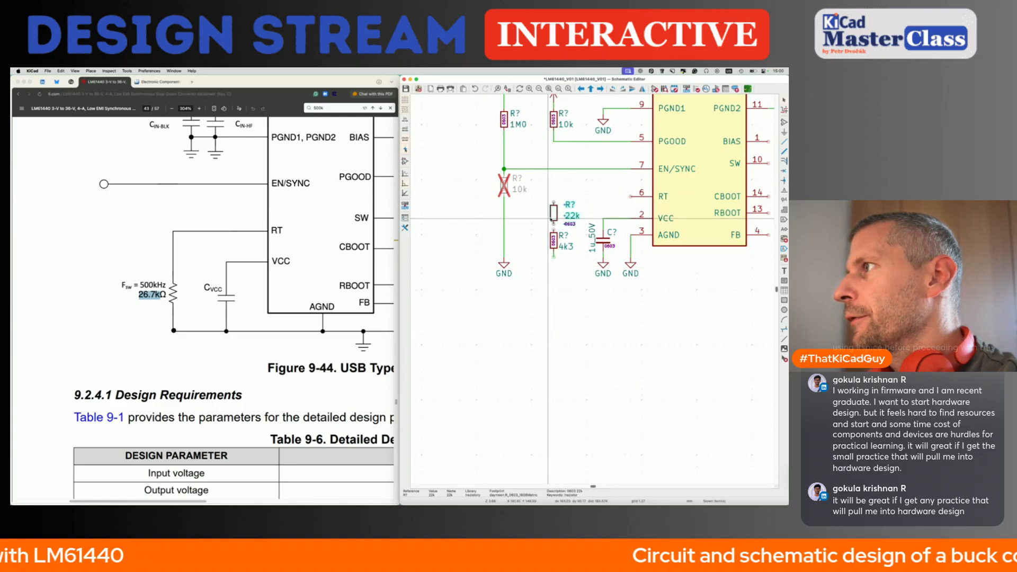
- Arrange the 22k resistor's labels: package inside the body, reference and value close beside it
key(m)
key(r)
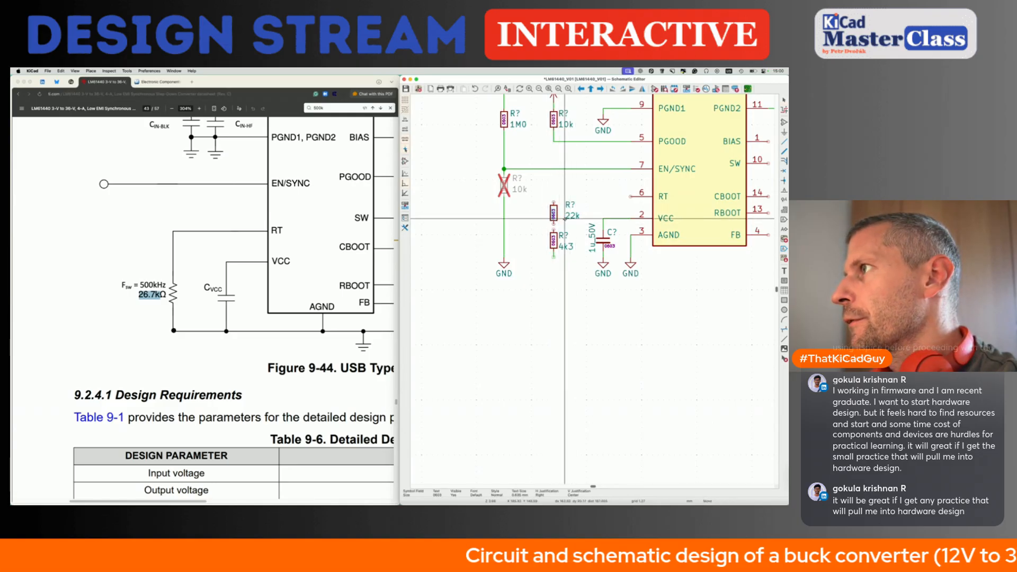
click(564, 217)
click(573, 204)
key(m)
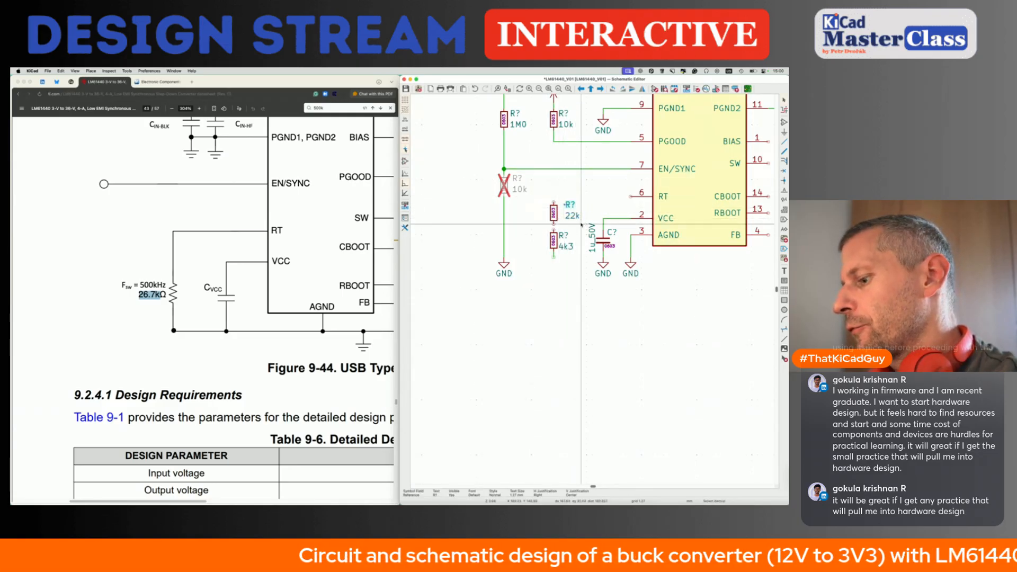
click(576, 227)
click(576, 217)
key(m)
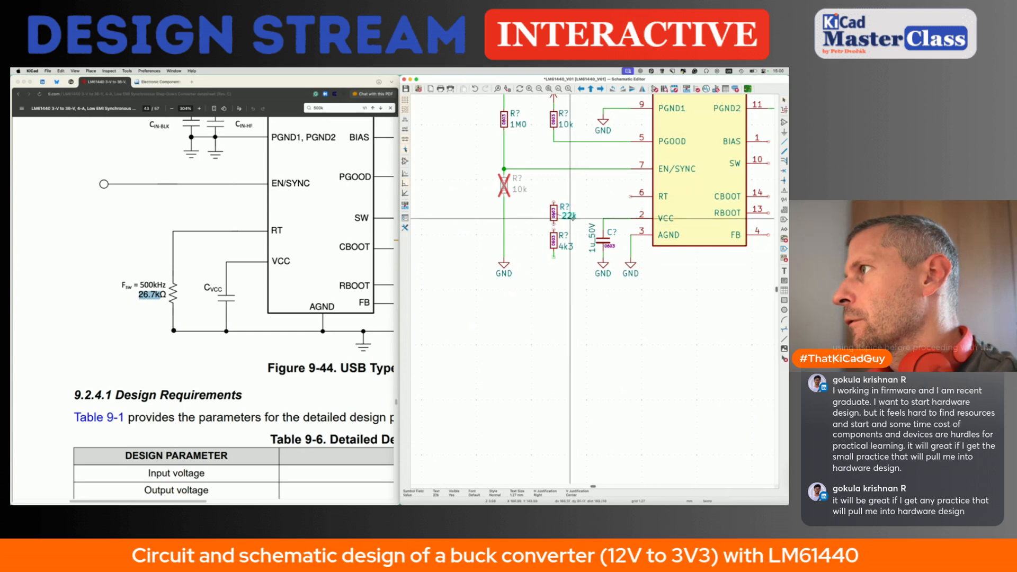
click(570, 217)
click(570, 207)
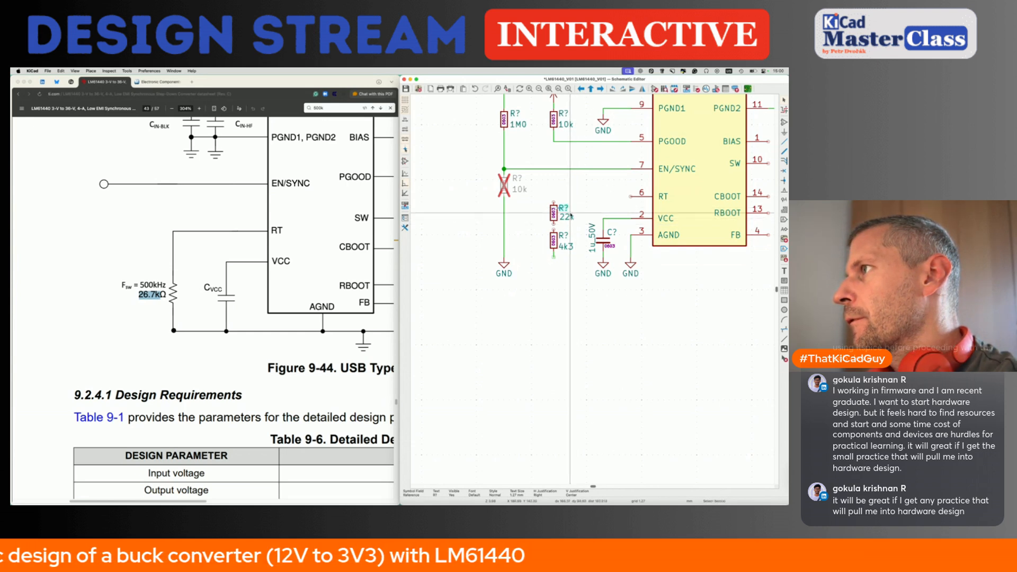
key(Escape)
key(m)
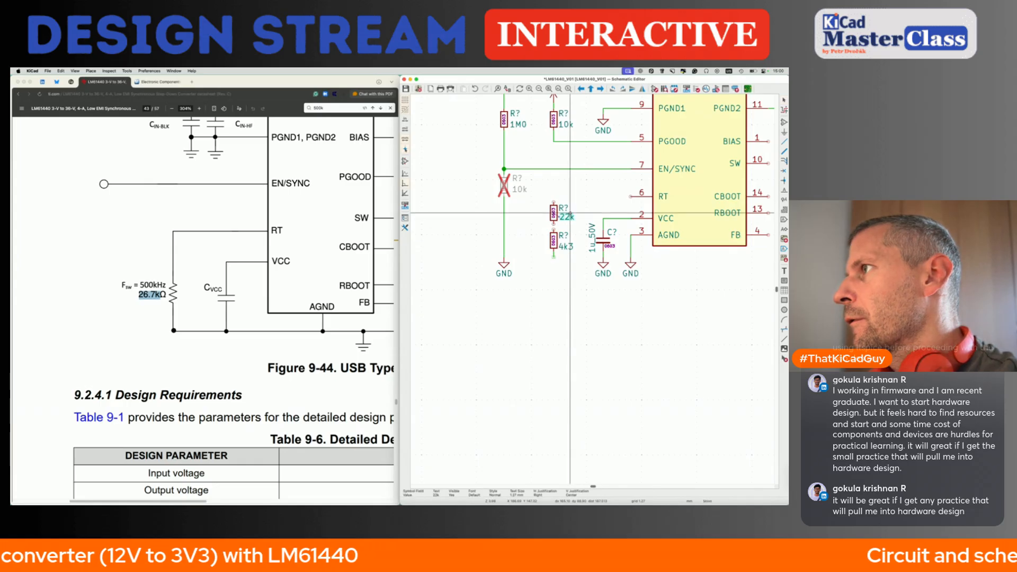
key(Escape)
- Draw a wire from the RT pin across and down through the stacked 22k and 4k3 resistors to the GND symbol level
click(629, 197)
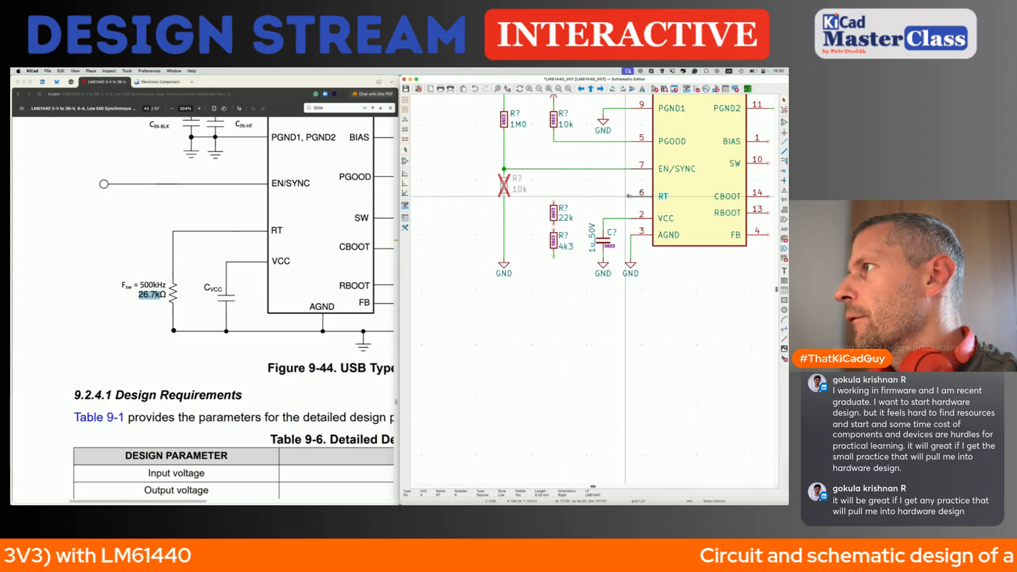
key(w)
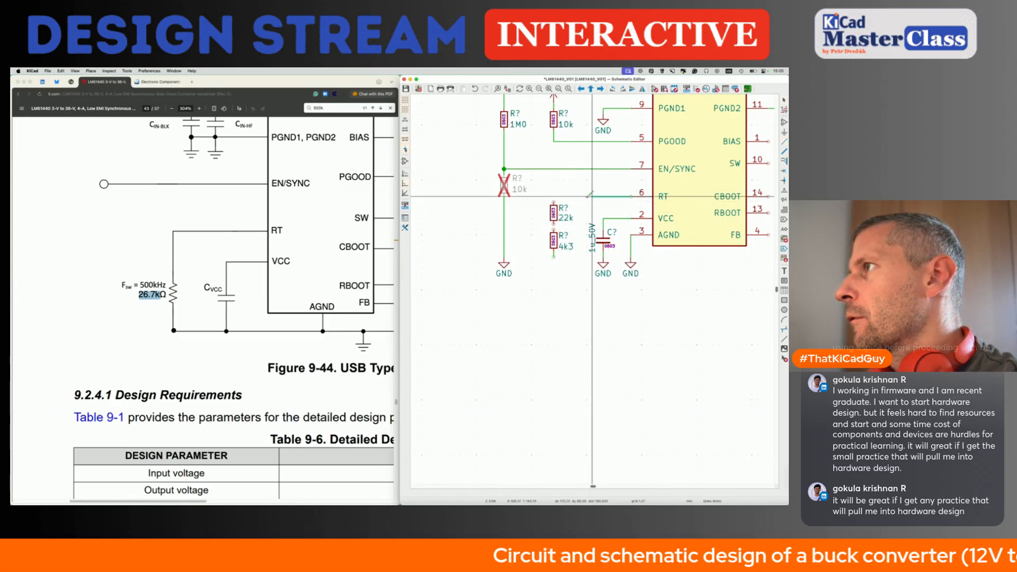
double_click(554, 262)
key(Escape)
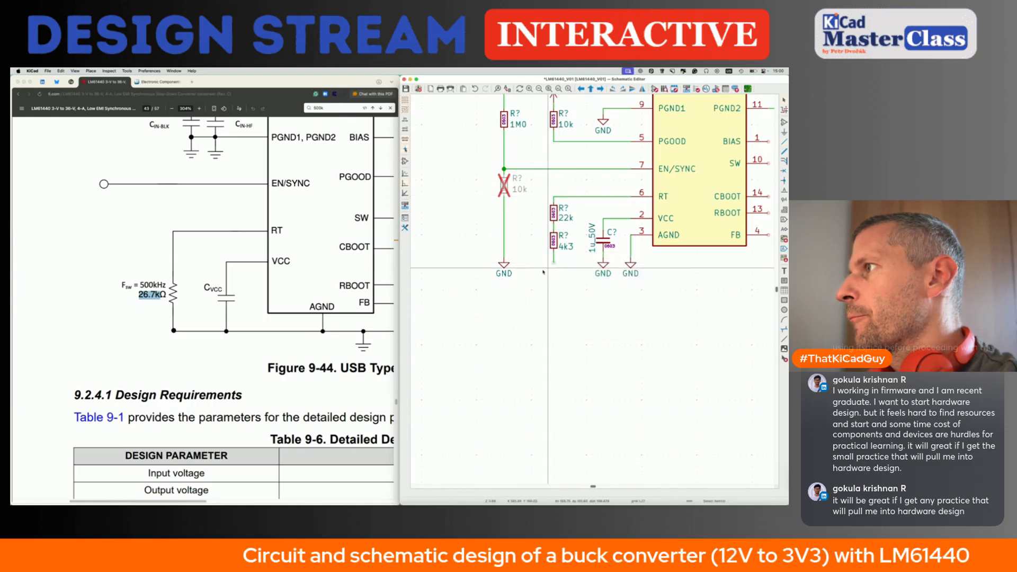
- Duplicate a GND symbol onto the lower end of the RT resistor wire and save the schematic
click(504, 264)
key(super+d)
click(554, 263)
key(g)
click(554, 260)
key(super+s)
- Examine the LM61440's unconnected pins and check the buck design notes for the BIAS input resistor
scroll(546, 222, down, 4)
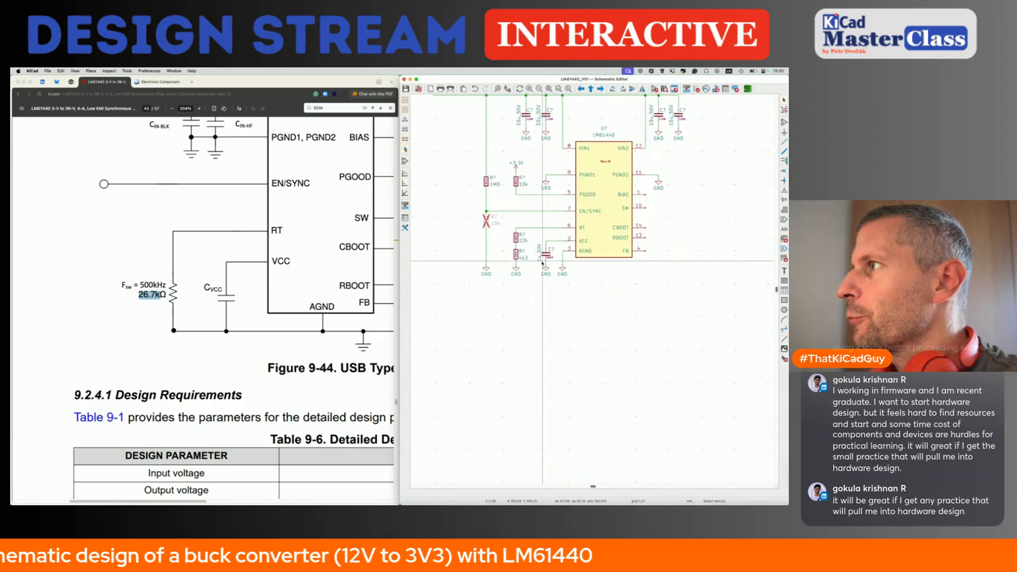
scroll(545, 221, down, 2)
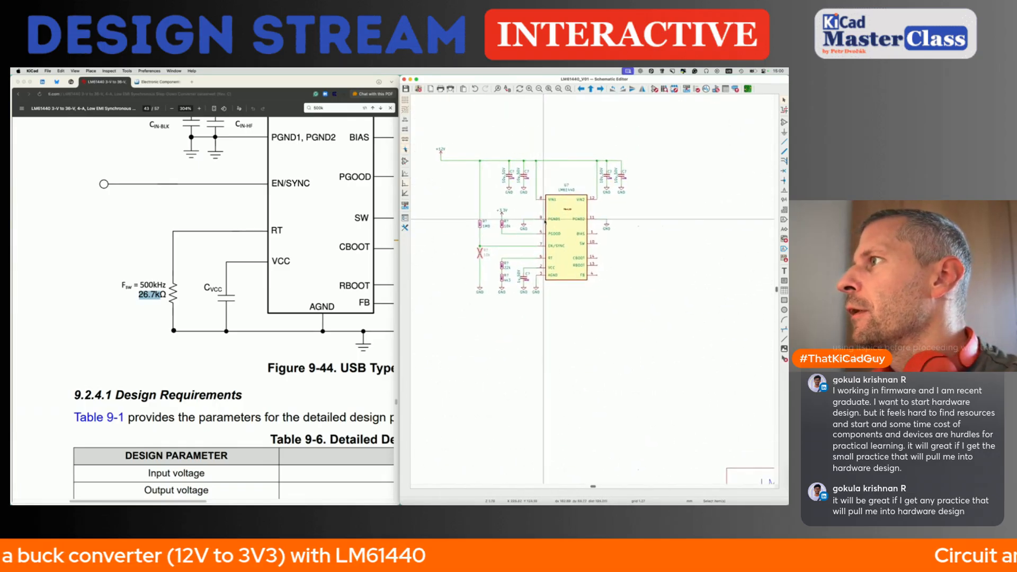
scroll(546, 221, right, 3)
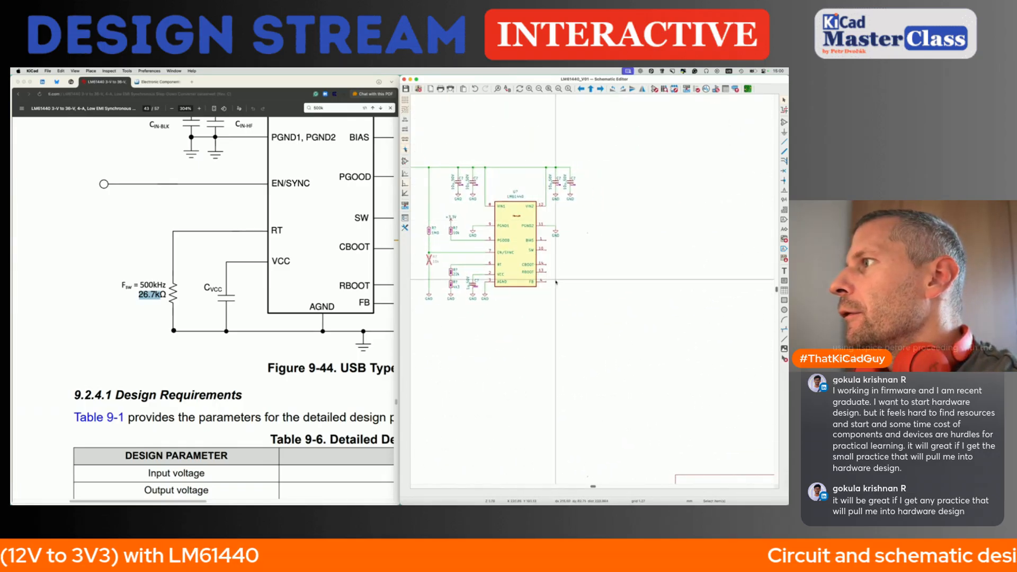
scroll(556, 283, up, 3)
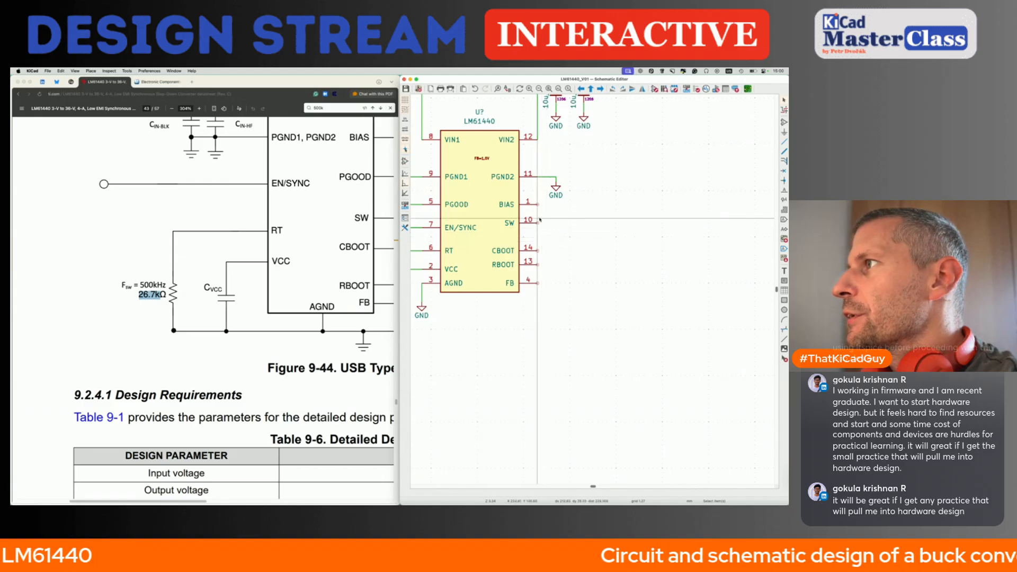
scroll(541, 210, down, 5)
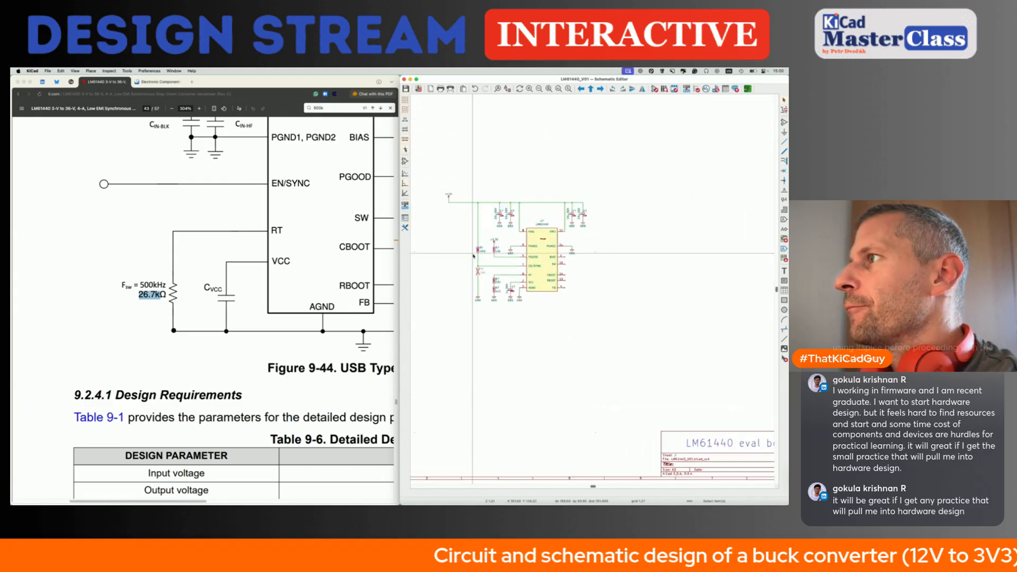
scroll(473, 256, left, 3)
scroll(473, 257, up, 2)
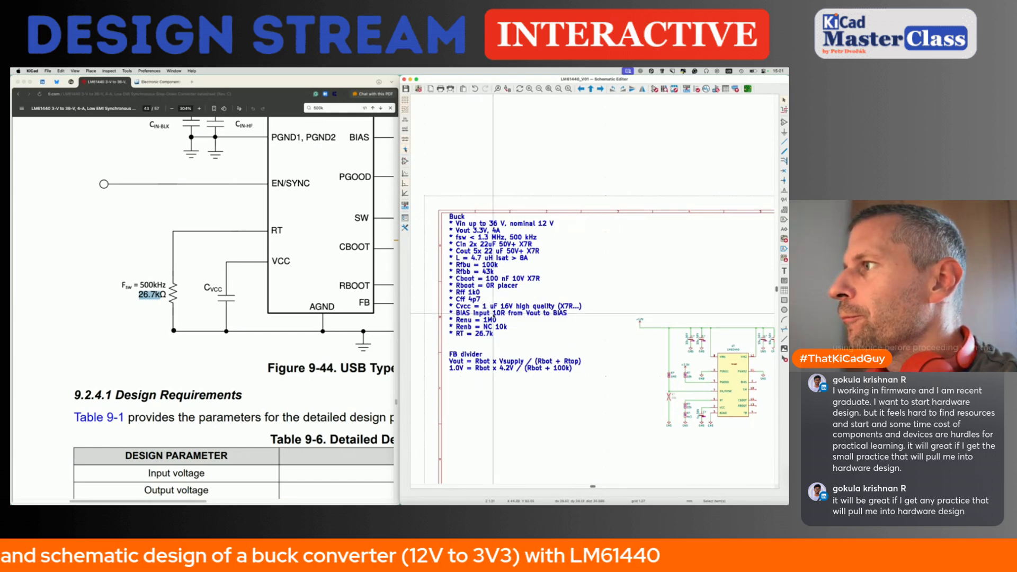
- Place a 10R 0603 resistor horizontally beside the BIAS pin
middle_drag(662, 371, 556, 311)
scroll(678, 318, up, 1)
scroll(683, 319, up, 3)
text(a)
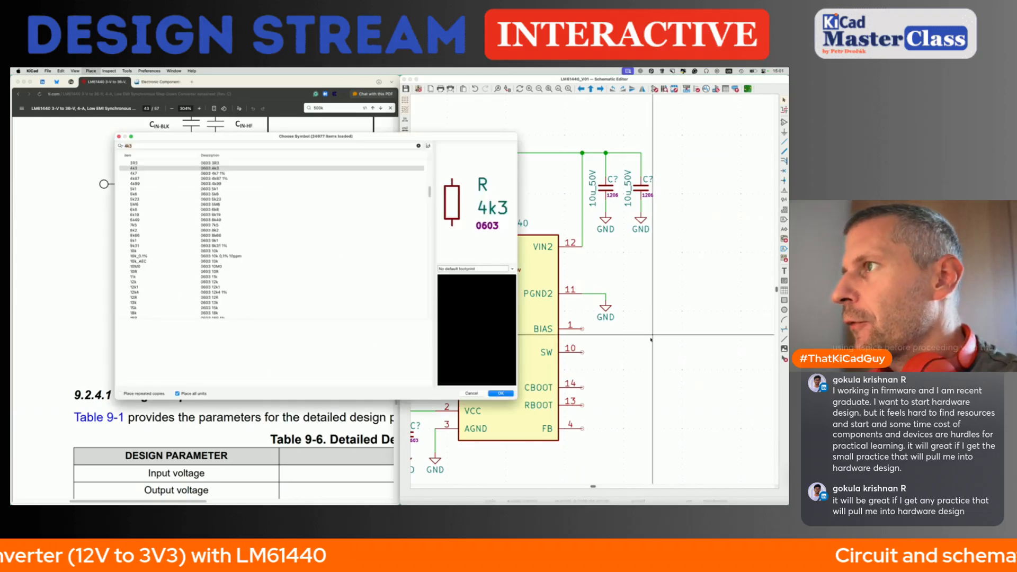
text(10R)
key(Return)
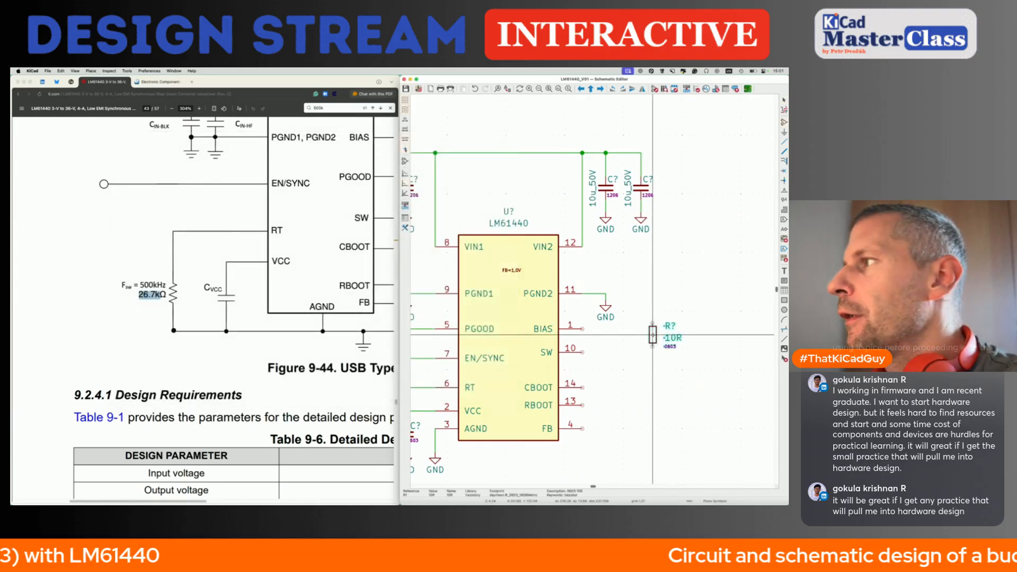
click(630, 319)
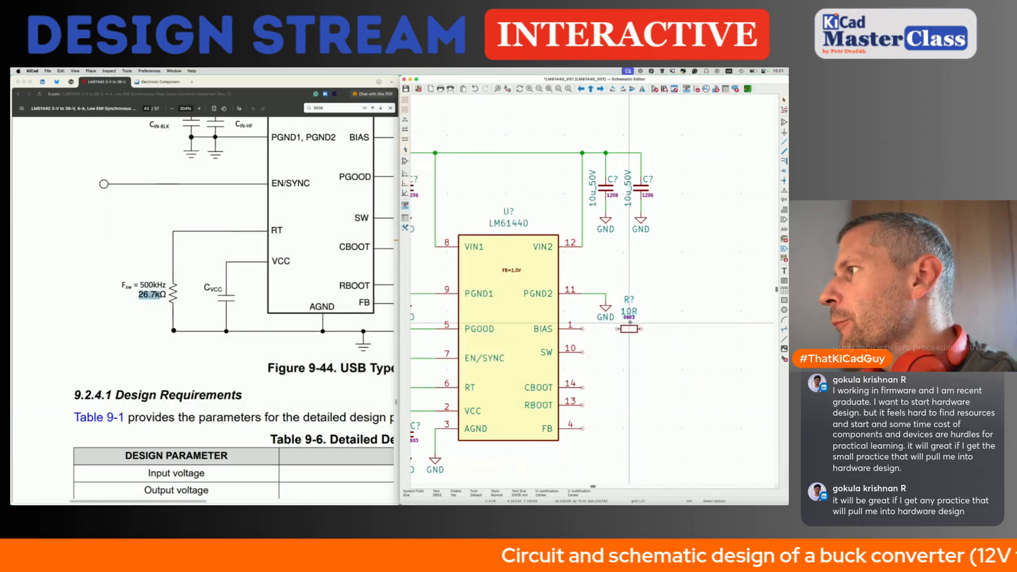
- Arrange the 10R resistor's labels: package inside the body, reference and value side by side just above it
key(m)
click(630, 335)
click(630, 312)
key(m)
click(647, 320)
click(629, 300)
key(m)
click(626, 321)
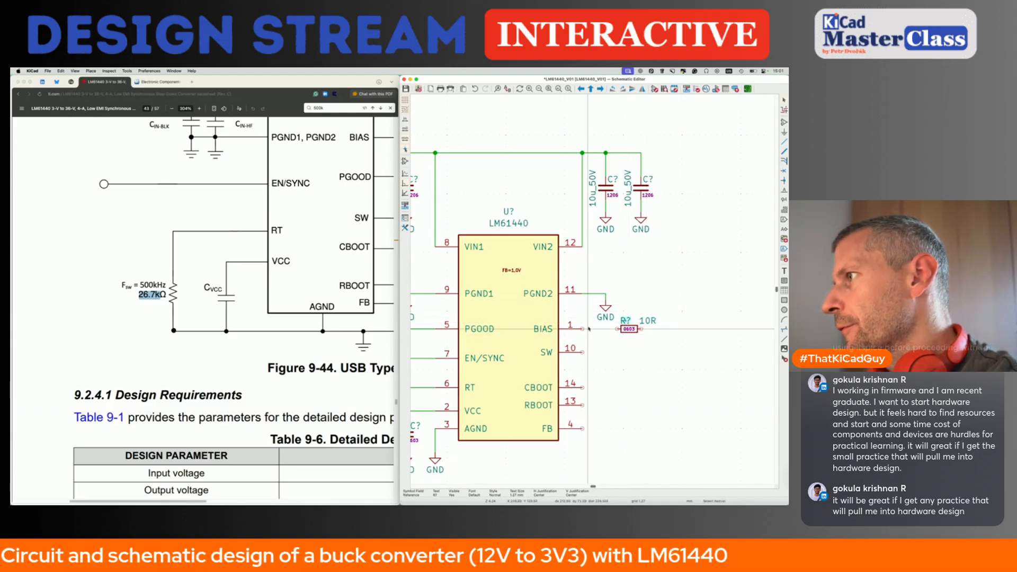
- Draw a wire from the BIAS pin through the 10R resistor, ending in a short downward segment, and save the schematic
key(w)
double_click(723, 345)
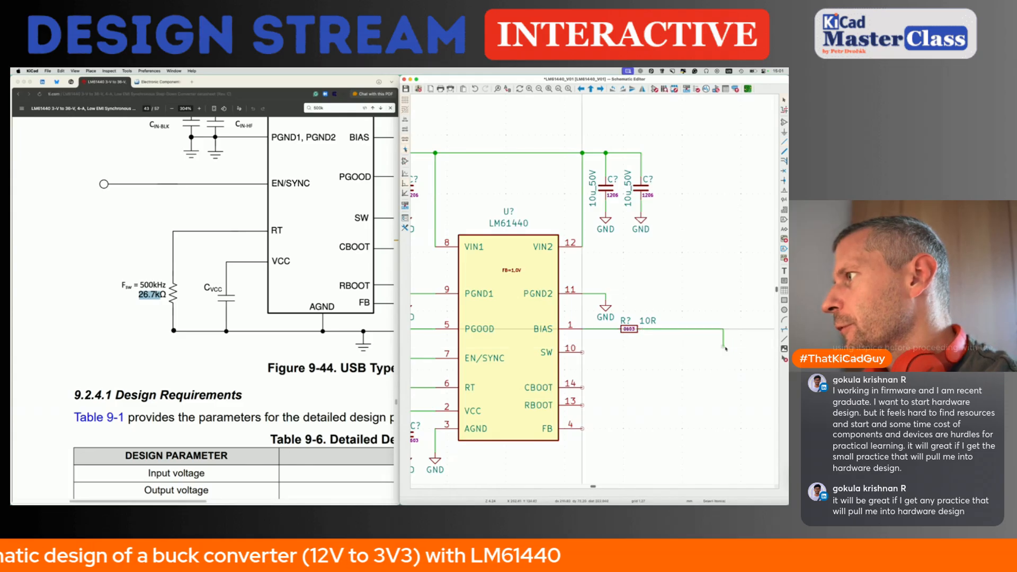
scroll(608, 350, right, 3)
- Place the 4u7_4.5A shielded inductor, 7x7x3 mm, above the BIAS wire
key(a)
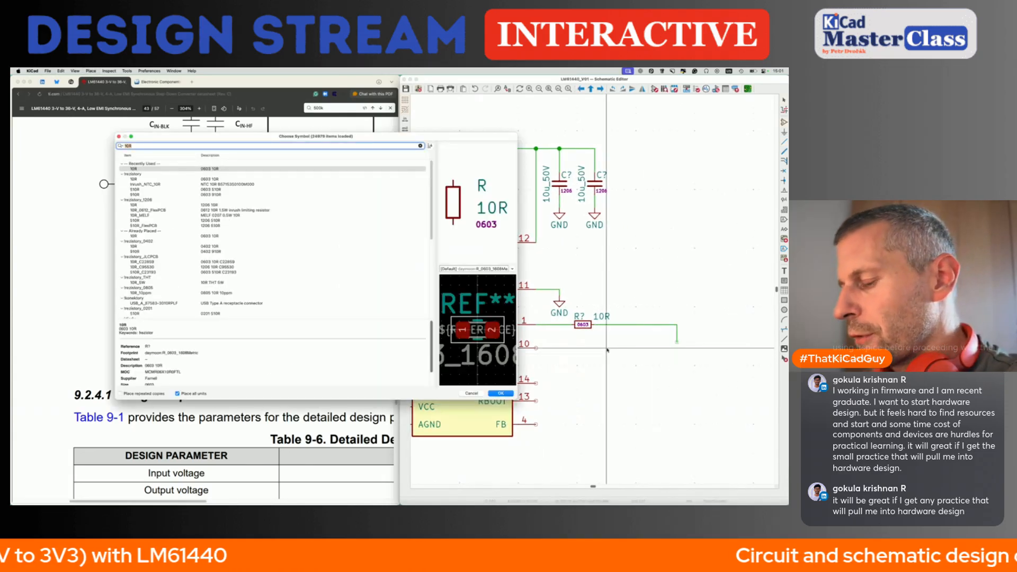
text(4u7)
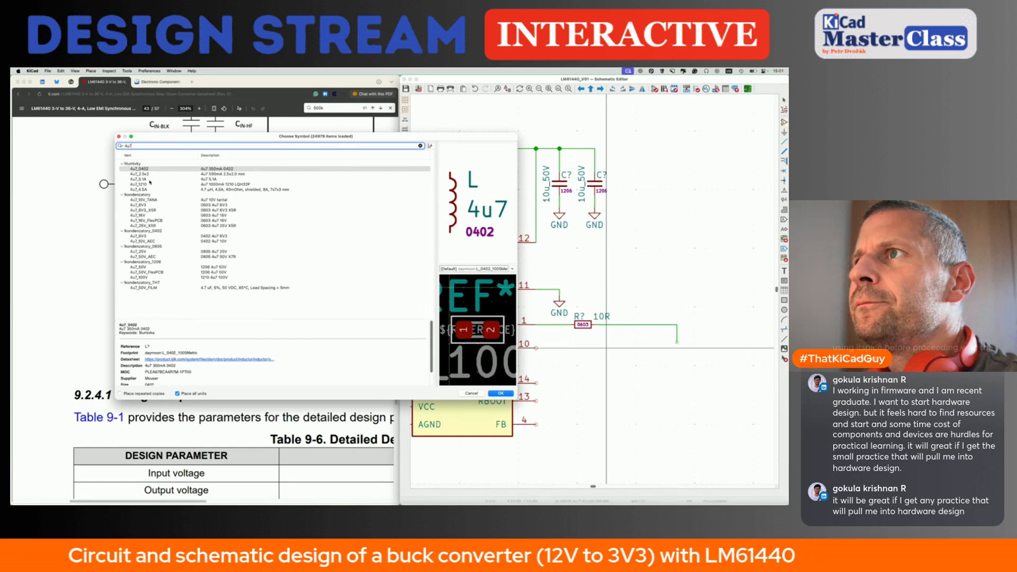
click(150, 181)
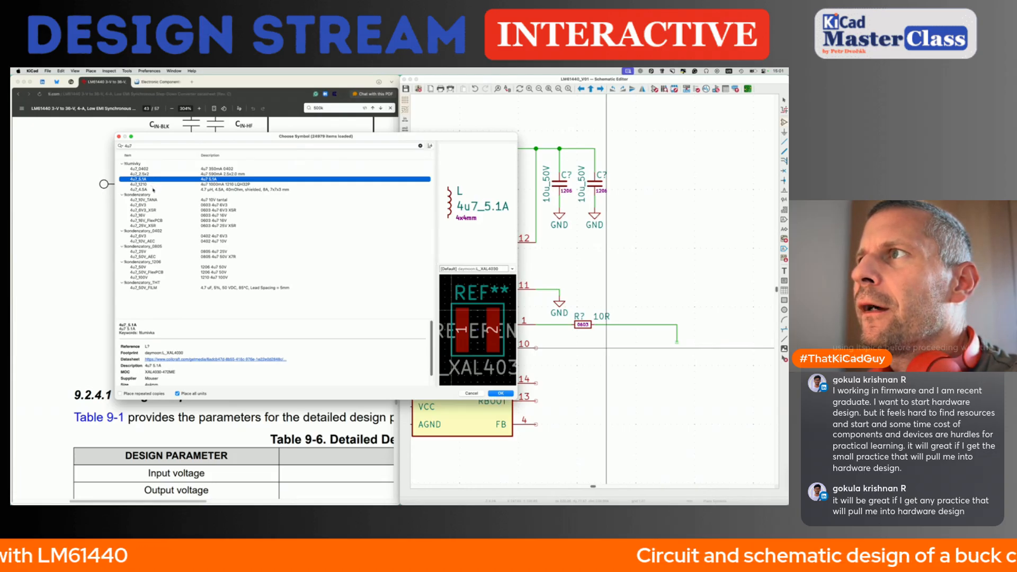
click(153, 189)
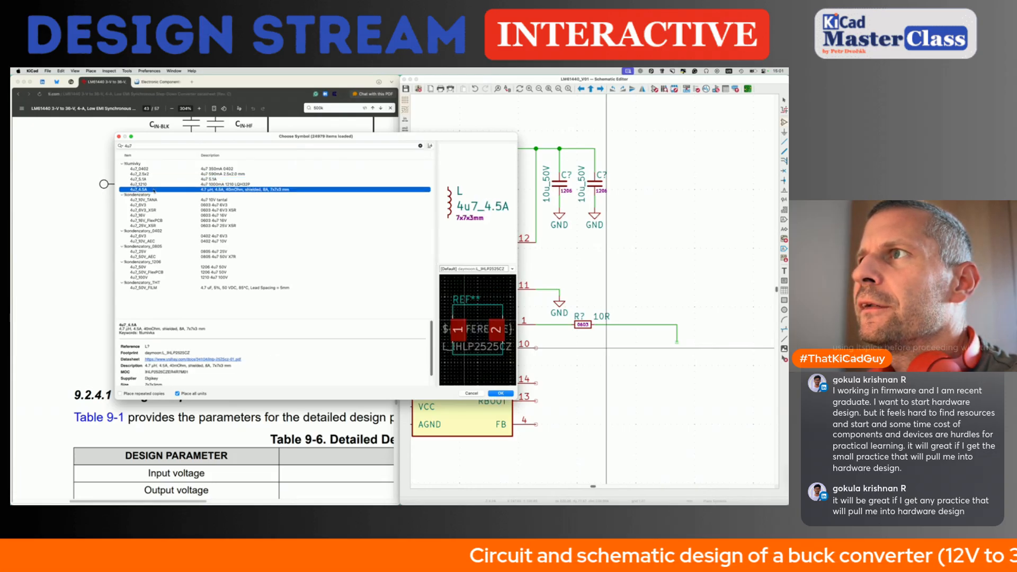
double_click(153, 190)
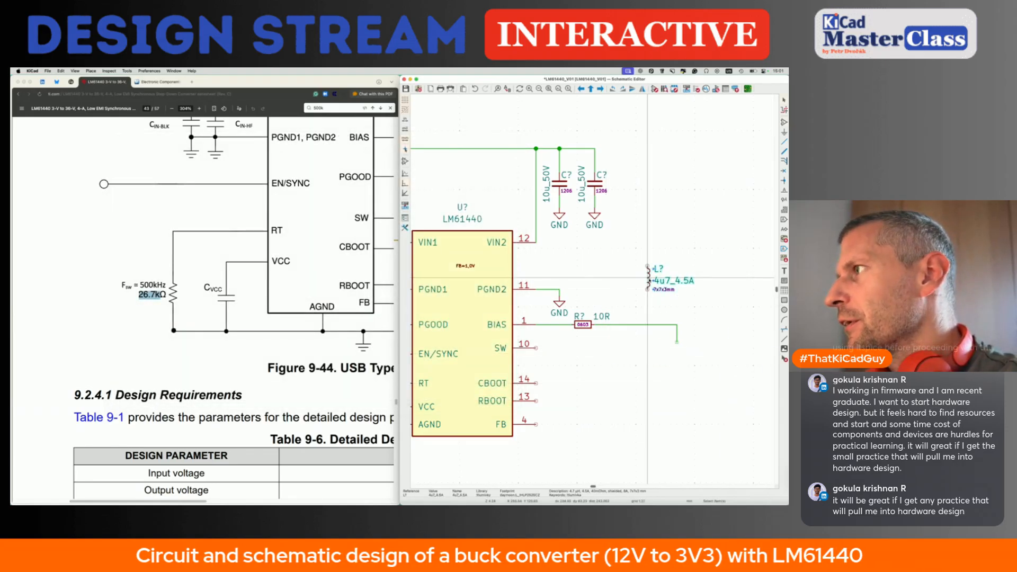
- Open the datasheet linked in the inductor's properties and examine the heat rating and saturation currents of the 4.7 µH version
double_click(648, 279)
click(322, 201)
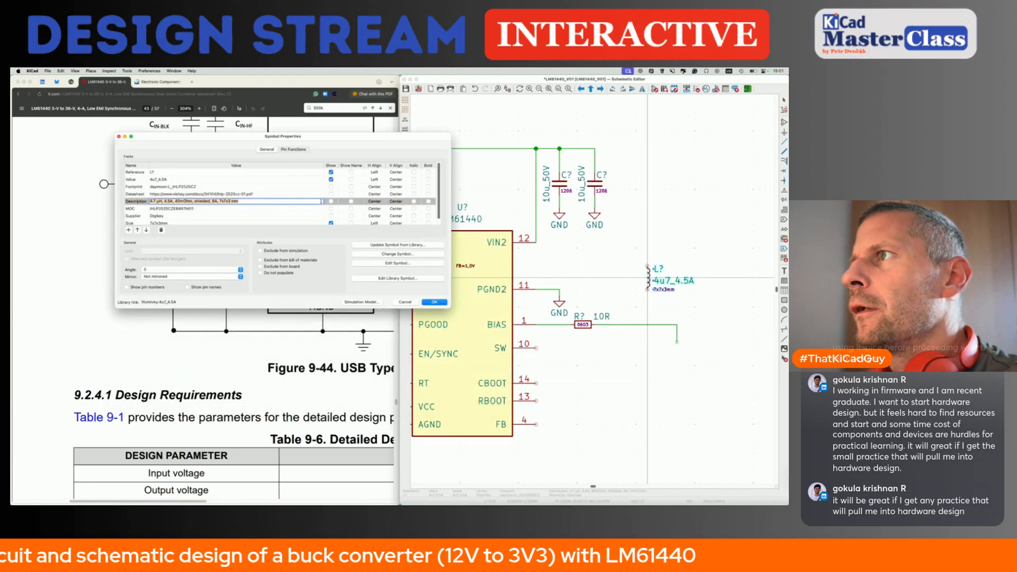
click(310, 195)
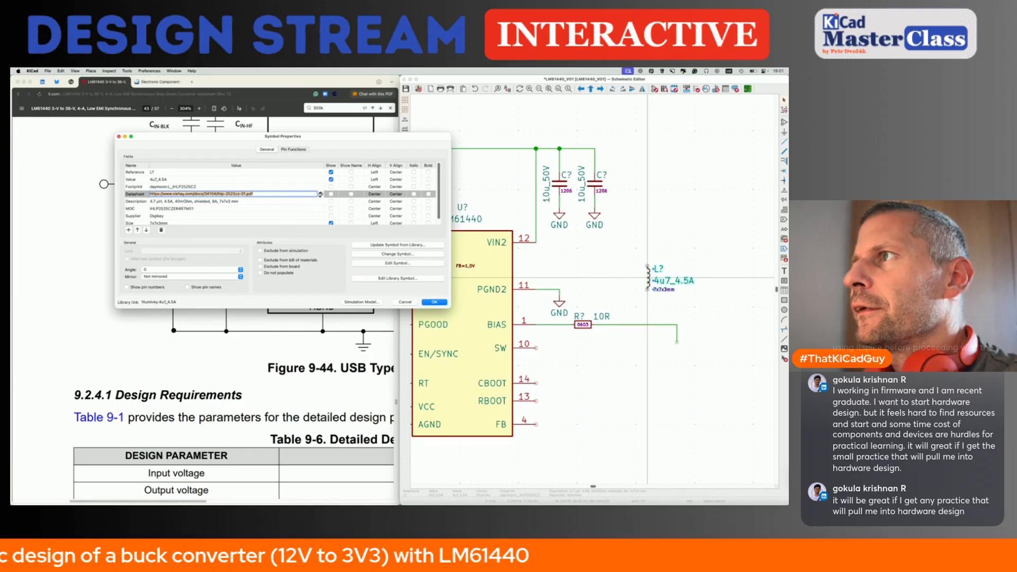
click(320, 195)
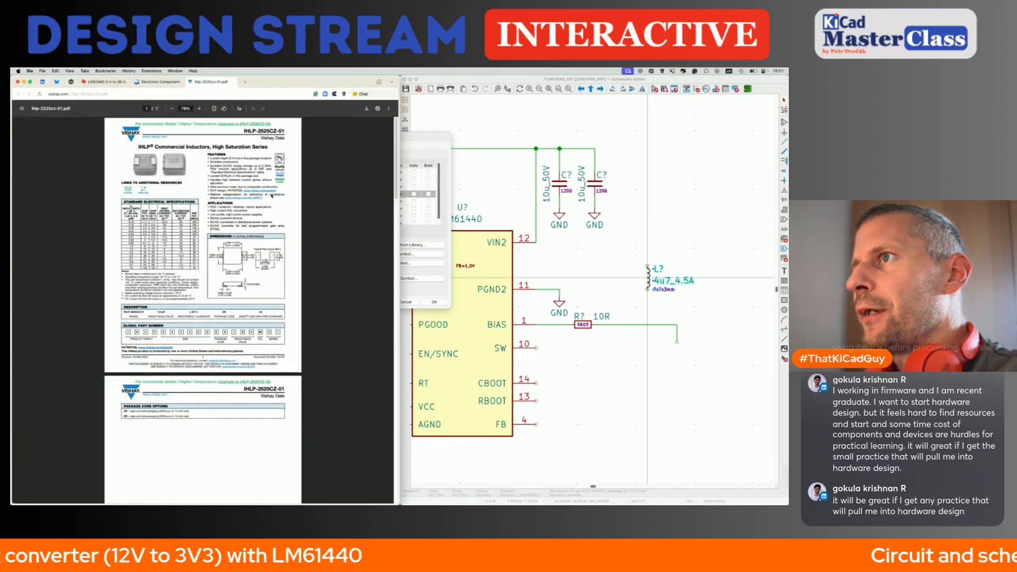
ctrl+scroll(203, 196, up, 3)
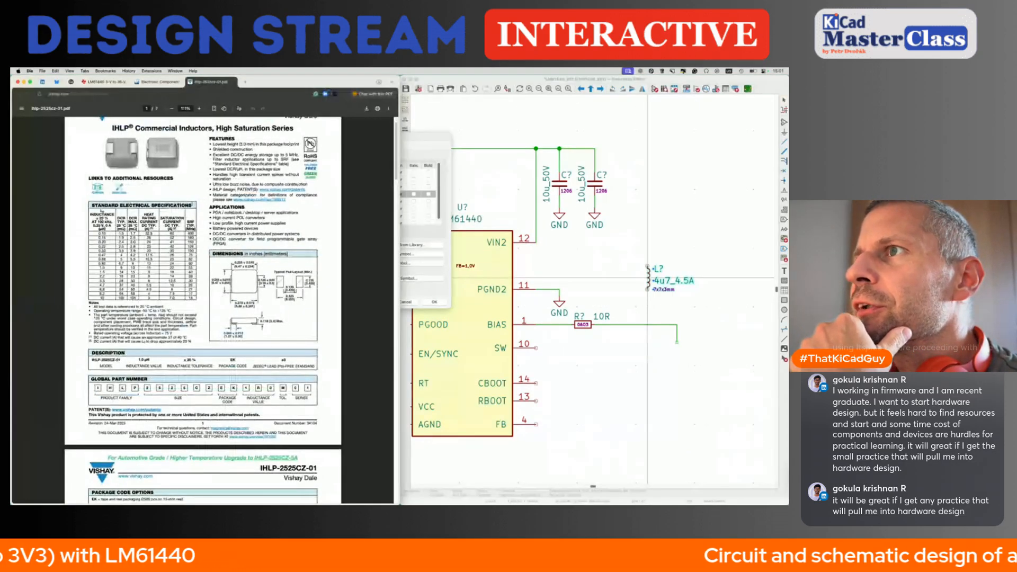
ctrl+scroll(193, 235, up, 3)
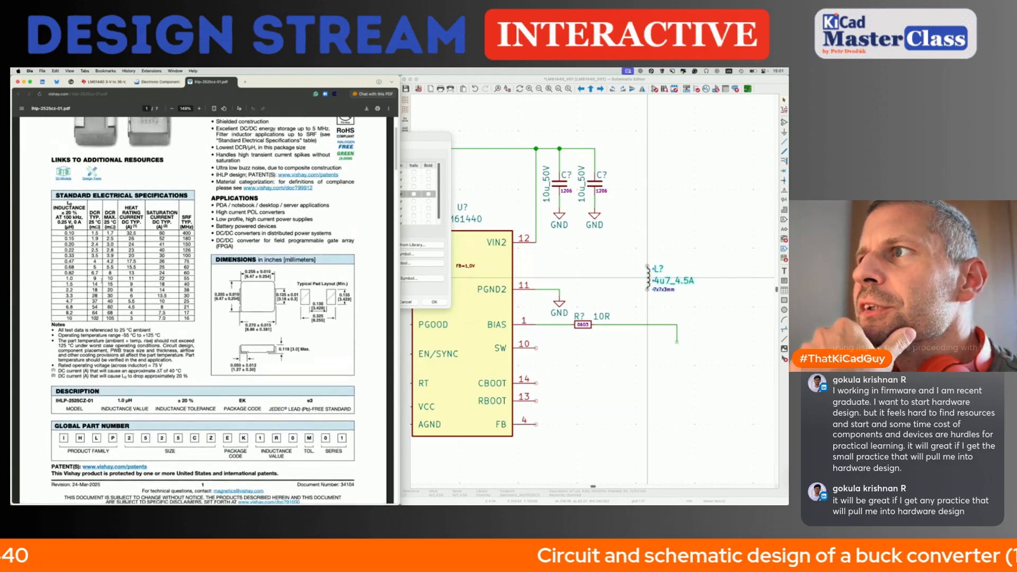
ctrl+scroll(133, 301, up, 2)
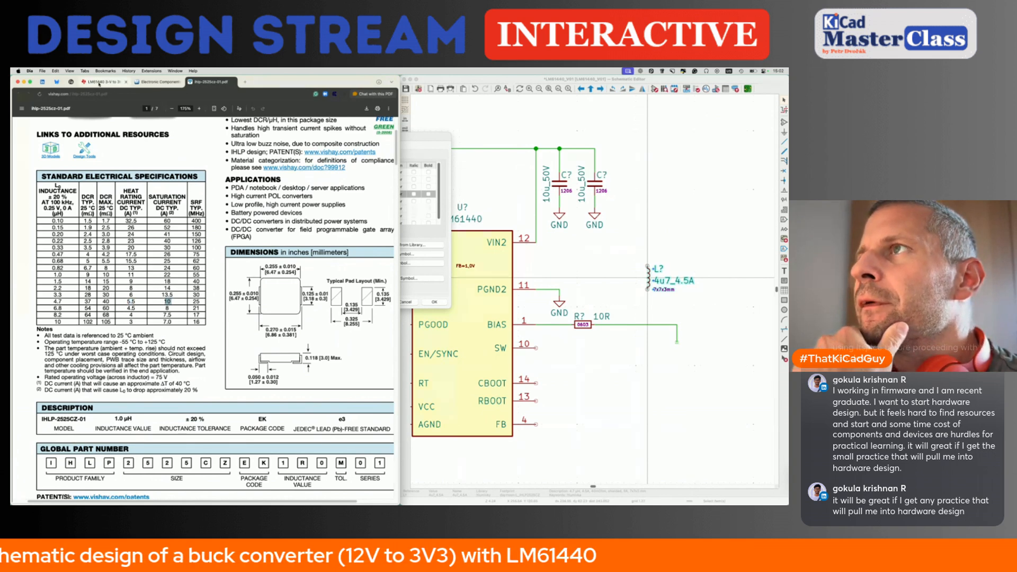
- Close the inductor's datasheet and properties, and rotate the inductor to lie horizontally in line with the SW pin
click(231, 82)
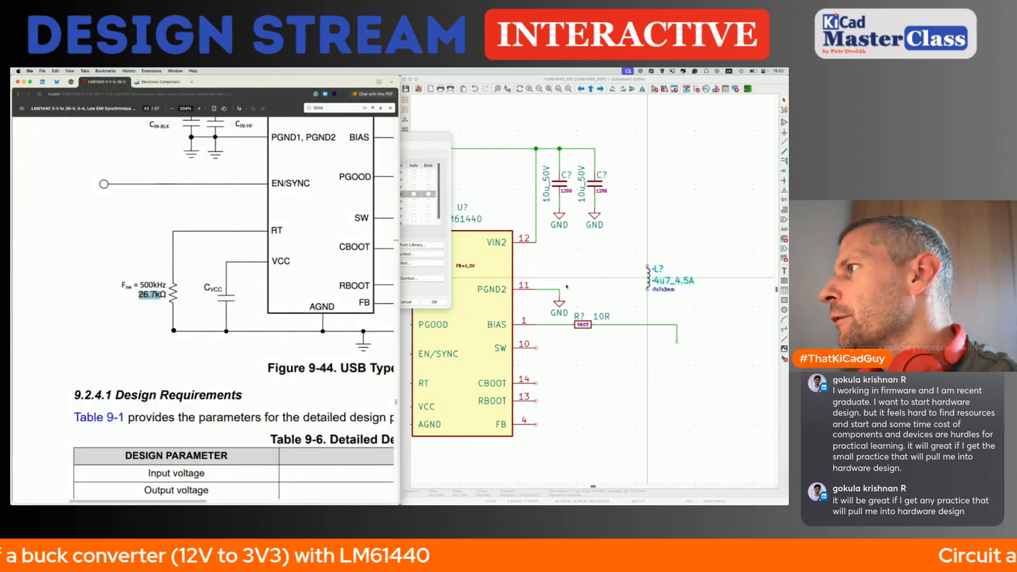
click(646, 270)
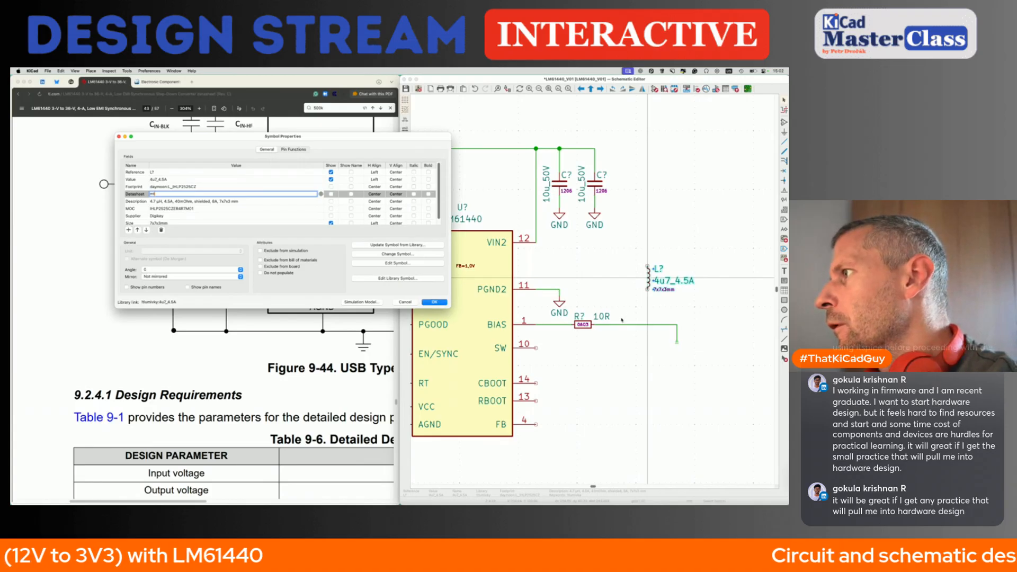
key(Return)
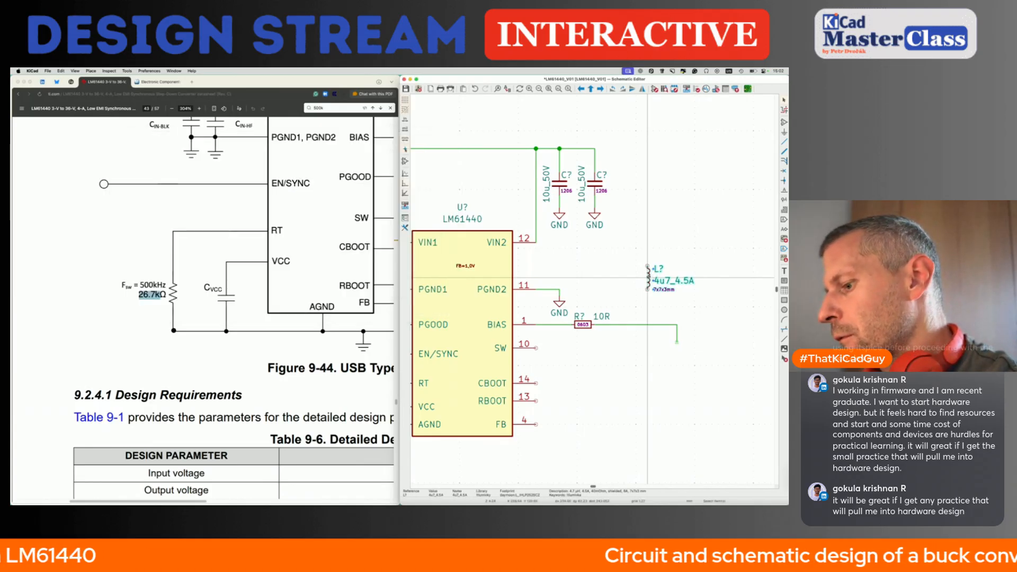
key(r)
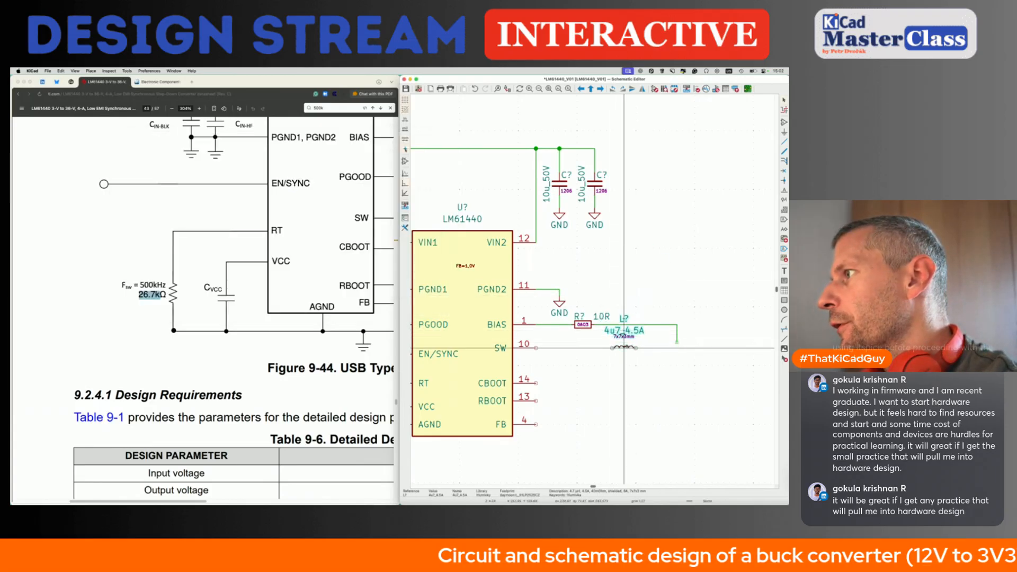
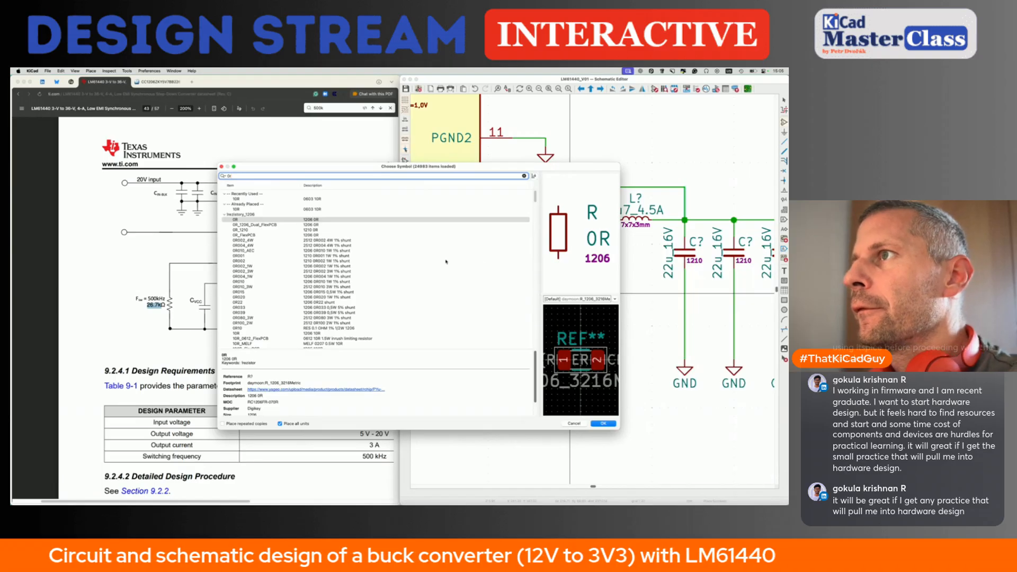
- Place a 0R 0603 resistor horizontally beside the RBOOT pin
scroll(302, 230, down, 10)
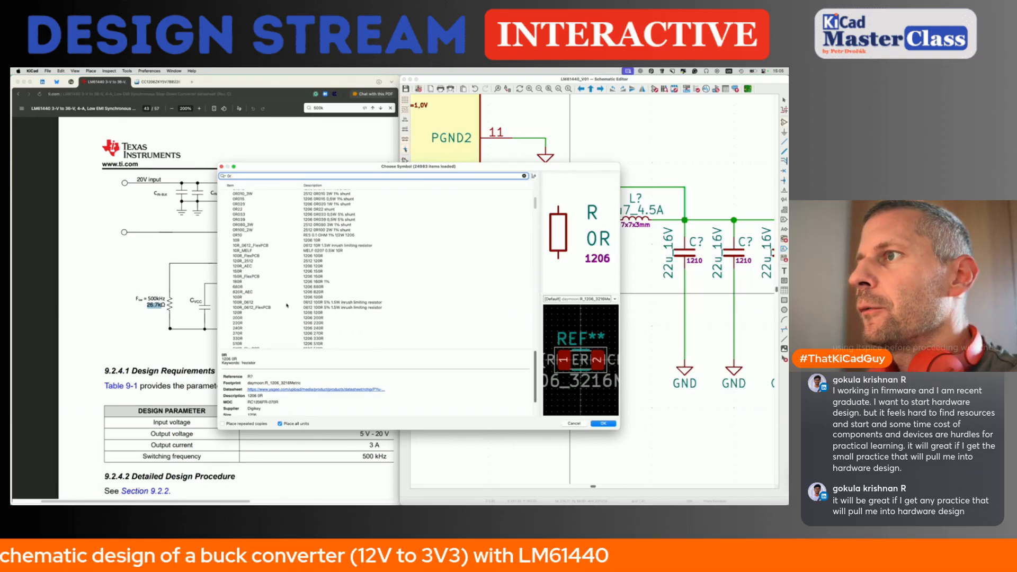
double_click(291, 248)
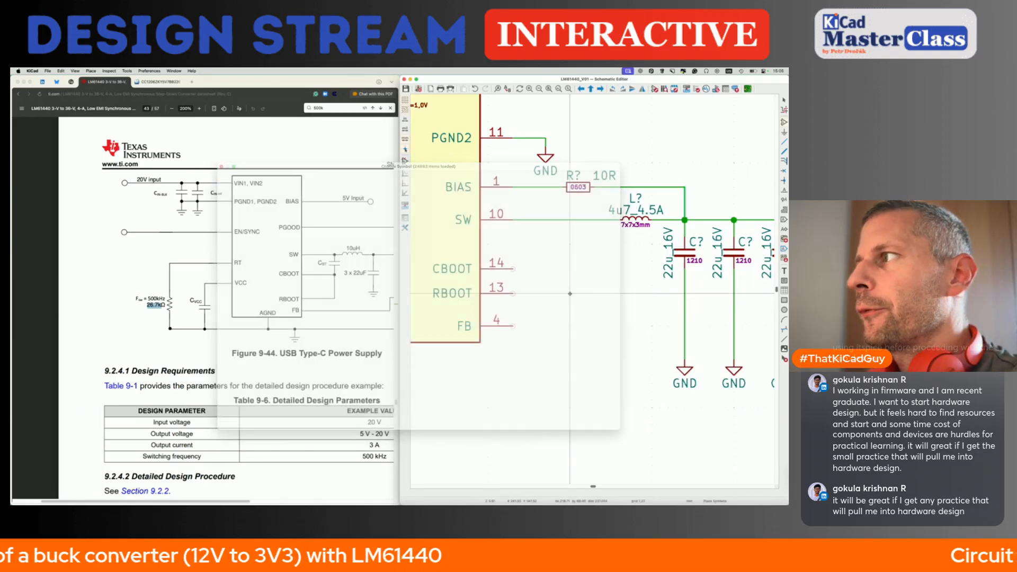
click(538, 293)
- Arrange the 0R resistor's labels: package inside the body, value just below and reference just above
key(m)
click(537, 293)
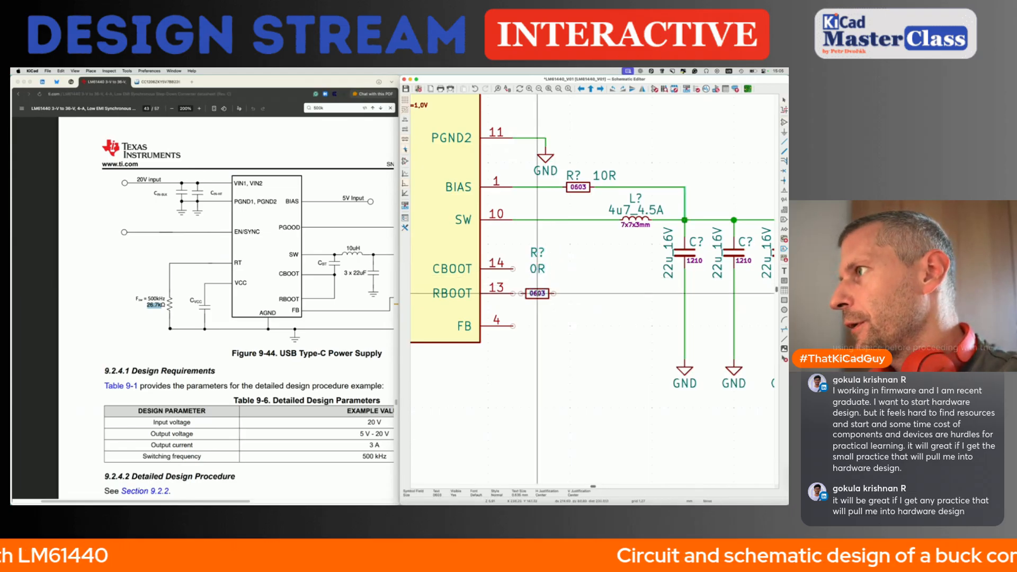
key(m)
click(538, 313)
key(m)
click(521, 293)
- Draw a short wire out of the CBOOT pin and place a 100n_25V 0603 capacitor vertically above its end
key(w)
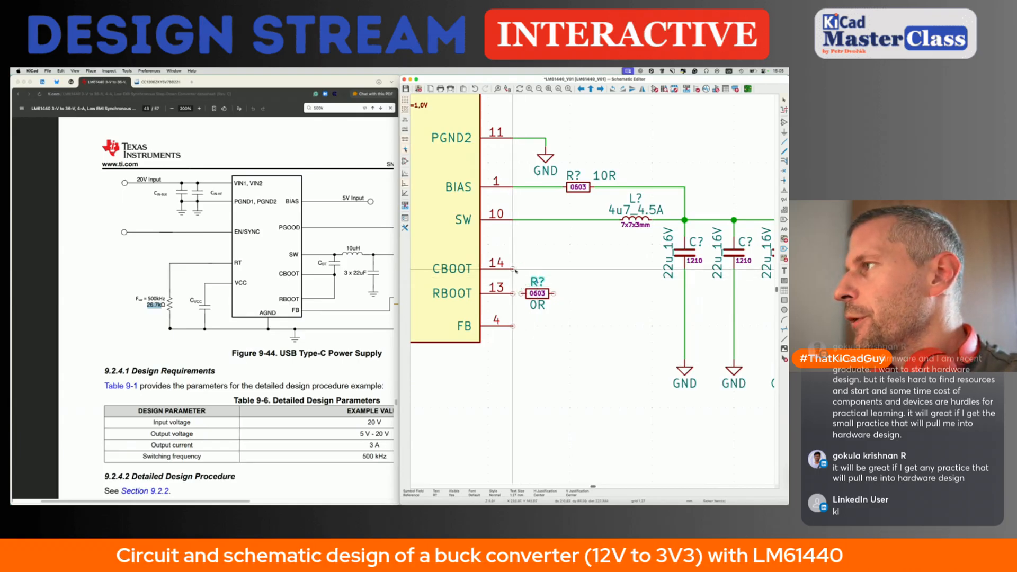
click(513, 270)
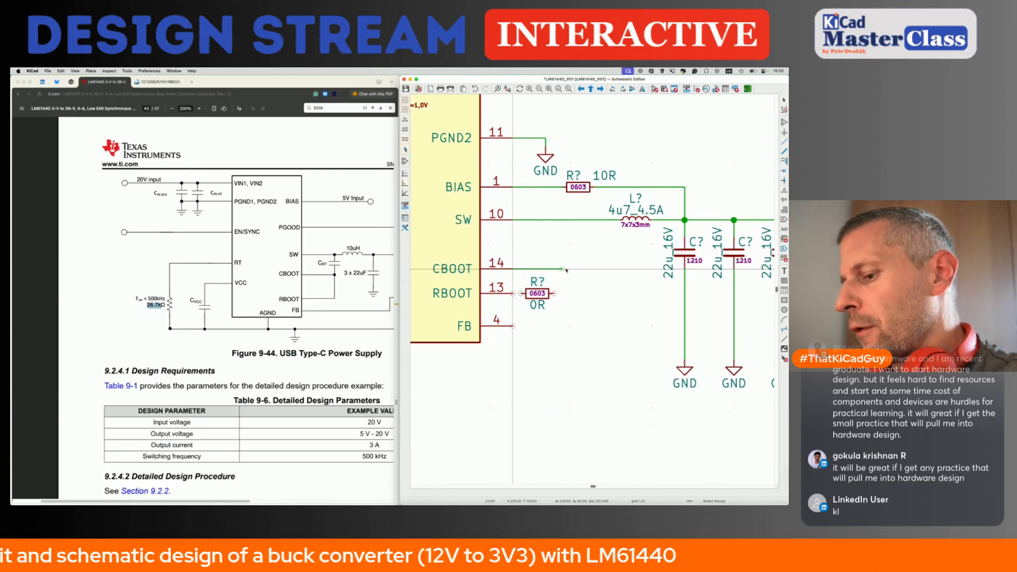
text(a100n)
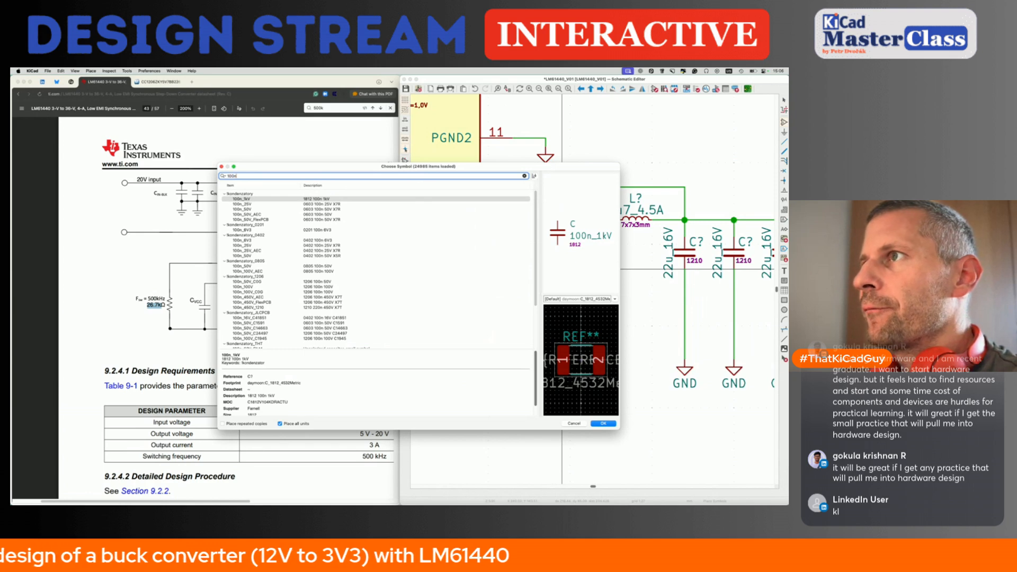
double_click(282, 204)
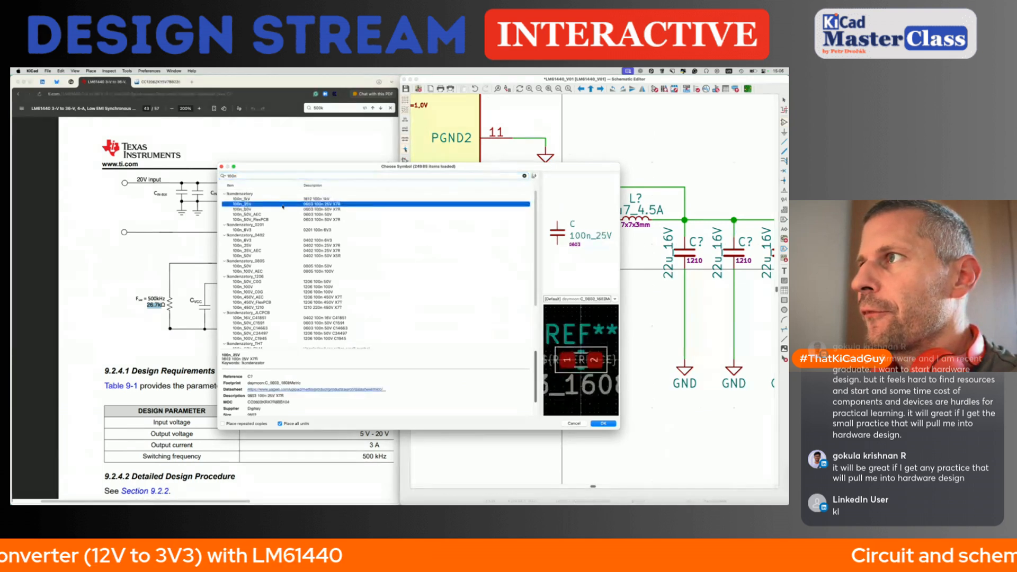
click(563, 246)
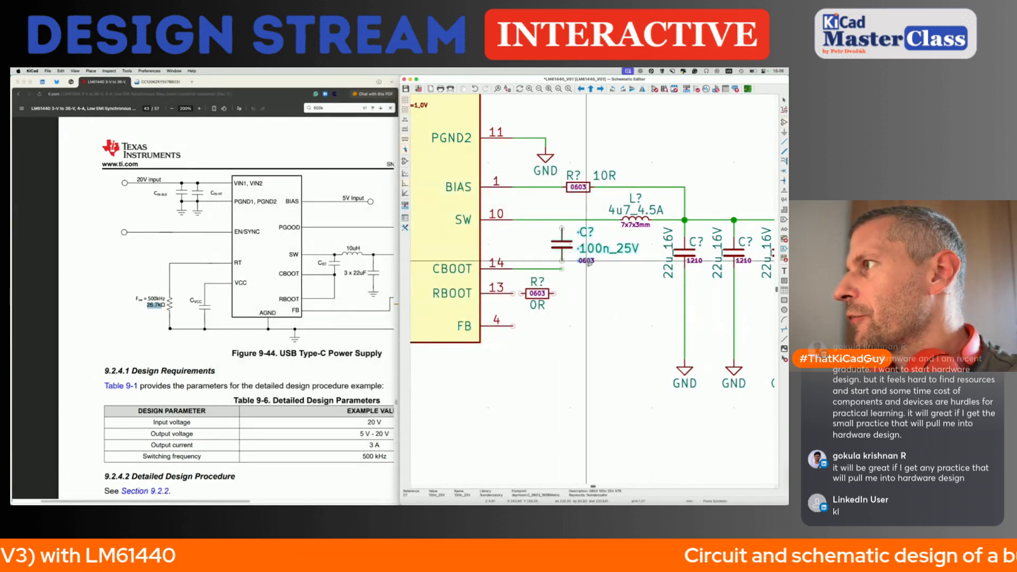
- Move the 100n capacitor's package label close to the lower side of its body
click(586, 261)
key(Escape)
key(m)
click(572, 254)
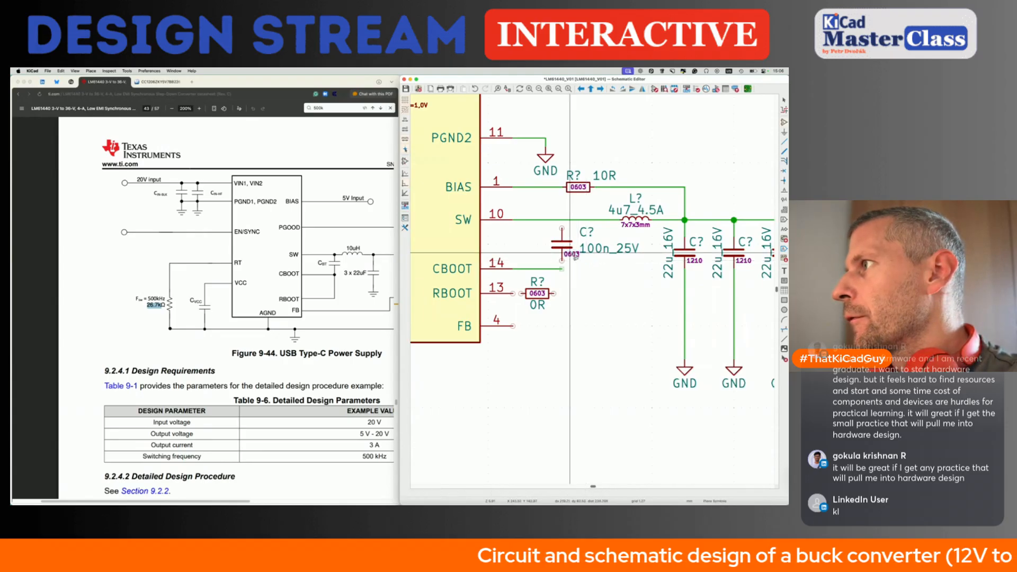
- Wire the 100n capacitor between the SW line and CBOOT, tie RBOOT to it through the 0R resistor, and save
click(562, 220)
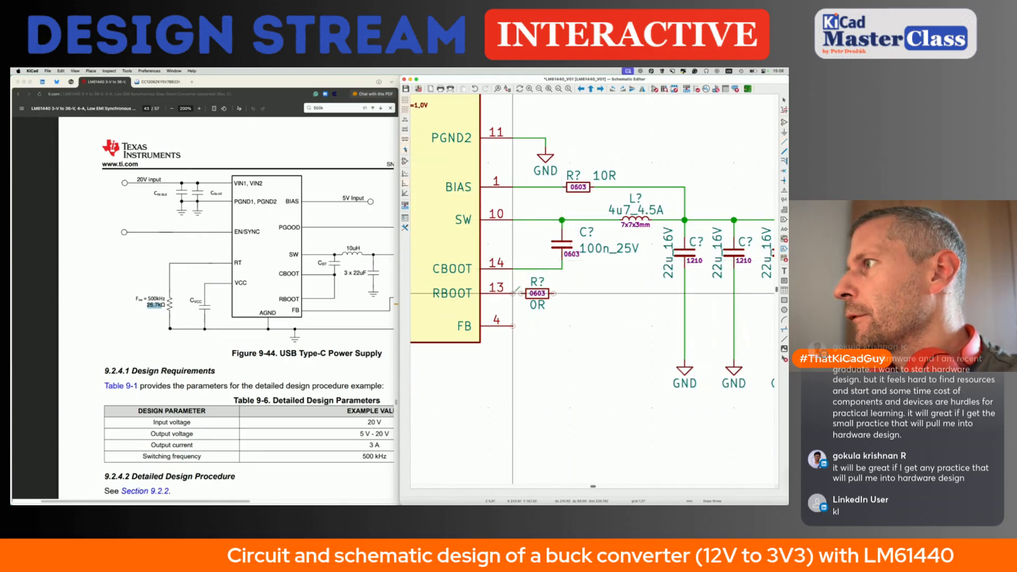
click(562, 270)
scroll(551, 309, down, 4)
key(super+s)
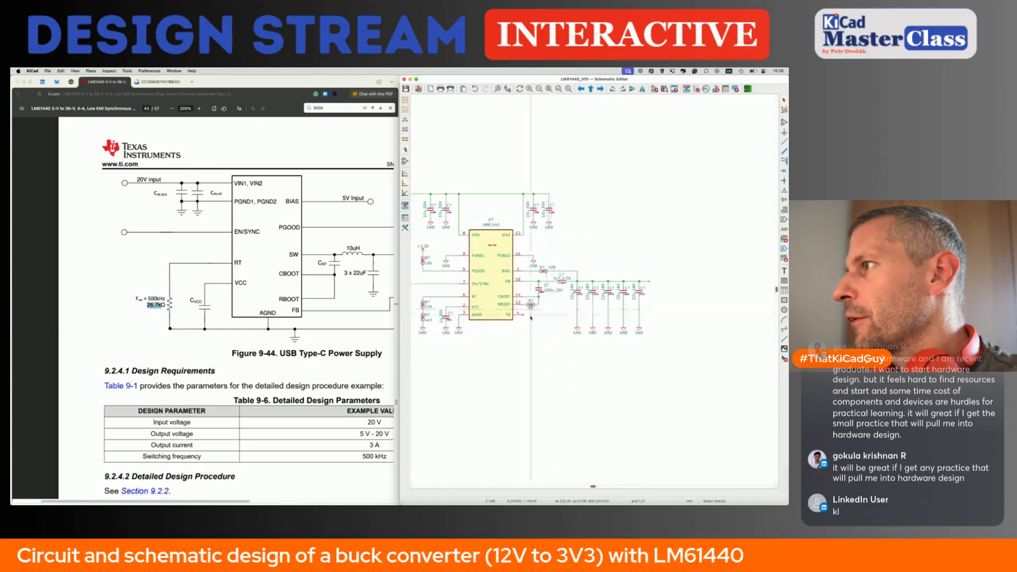
- Draw a wire from the FB pin beneath the output capacitors' grounds, ending in an upward segment beyond the last capacitor
click(539, 313)
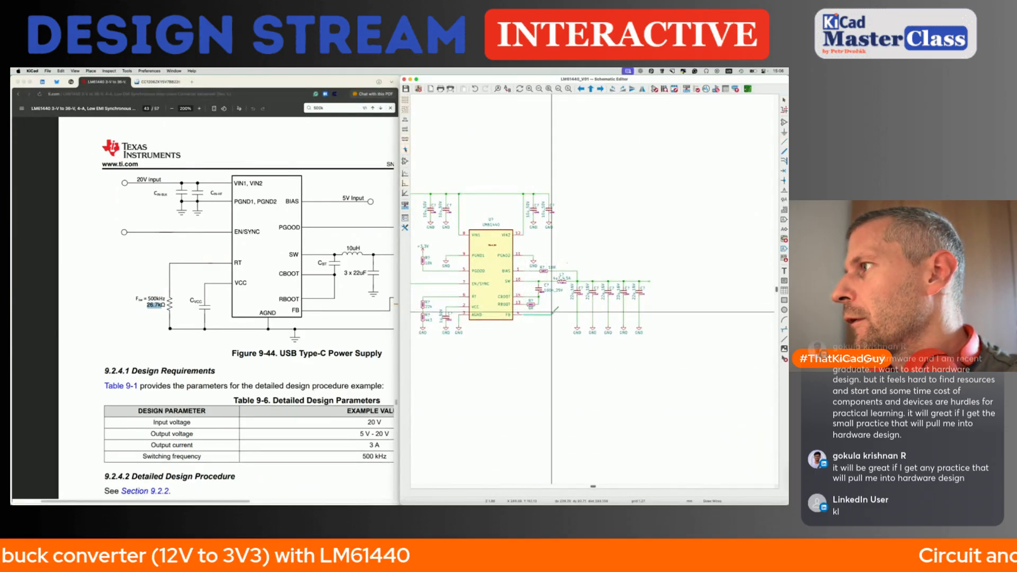
click(556, 314)
click(606, 343)
double_click(658, 315)
scroll(658, 315, up, 3)
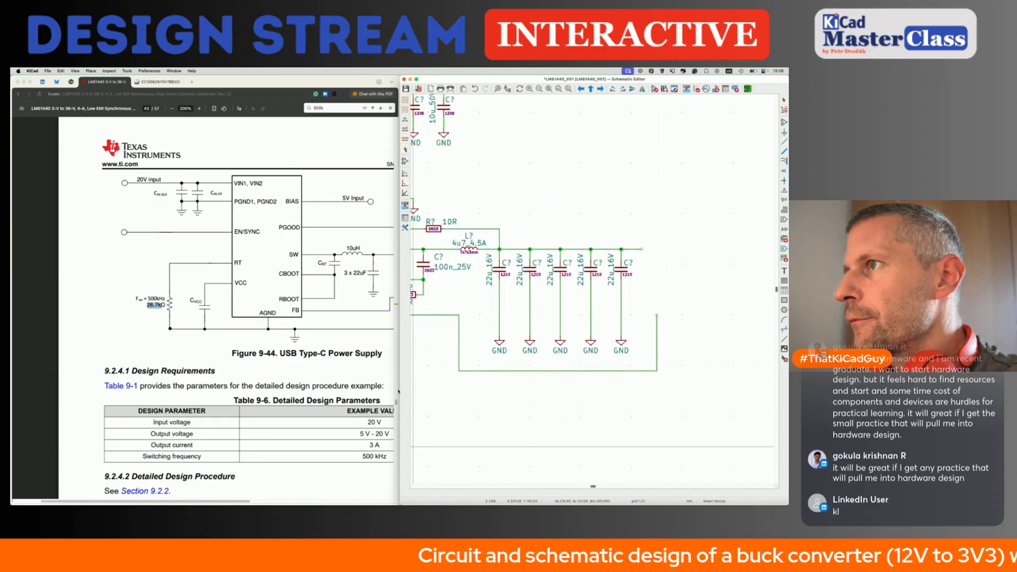
- Place a 100k 0603 resistor vertically past the last output capacitor, just below the output line
text(a100k)
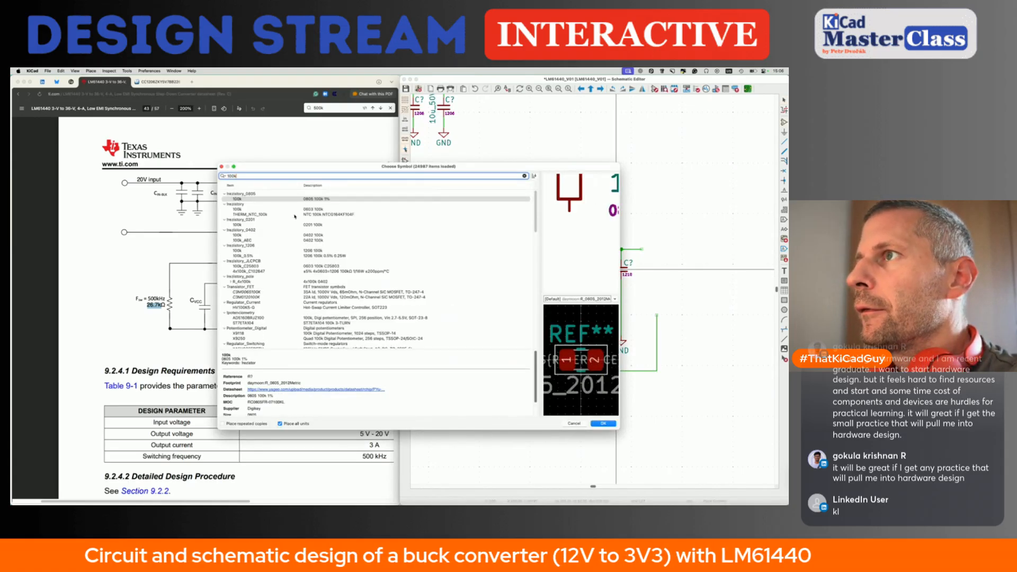
double_click(302, 209)
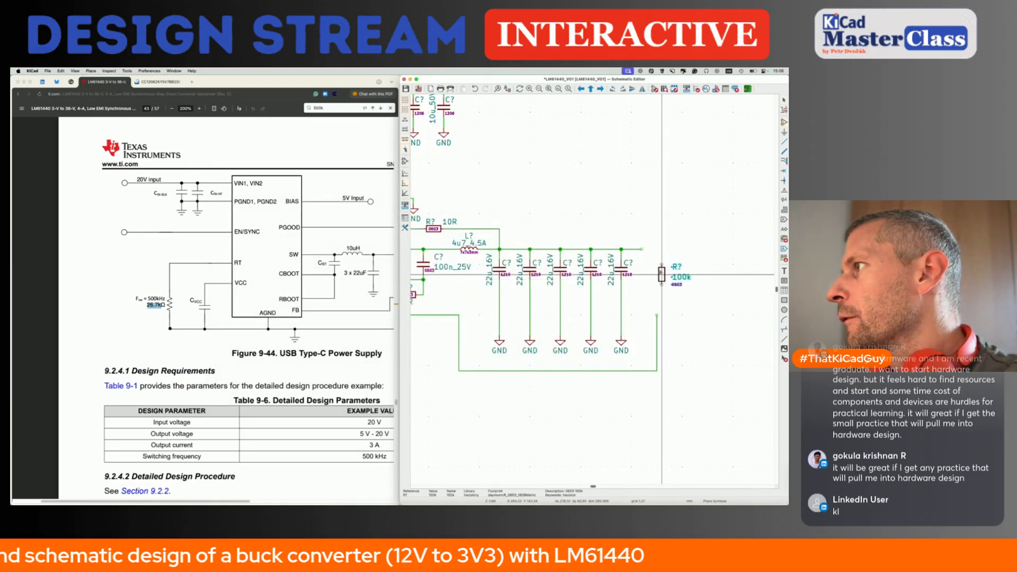
click(672, 269)
- Arrange the 100k resistor's labels: package rotated inside the body, reference and value close beside it
key(m)
key(r)
click(677, 270)
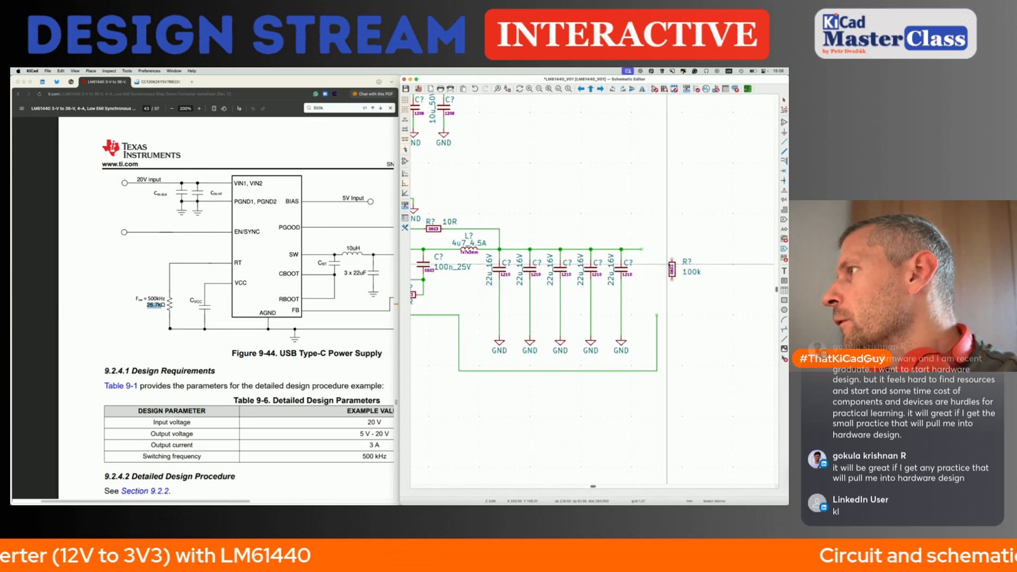
click(688, 271)
shift+click(687, 263)
drag(688, 264, 683, 266)
key(Escape)
- Extend the output line past the 100k resistor and wire the resistor between that line and the FB wire
click(642, 249)
double_click(698, 249)
click(672, 259)
click(671, 249)
click(672, 280)
click(657, 310)
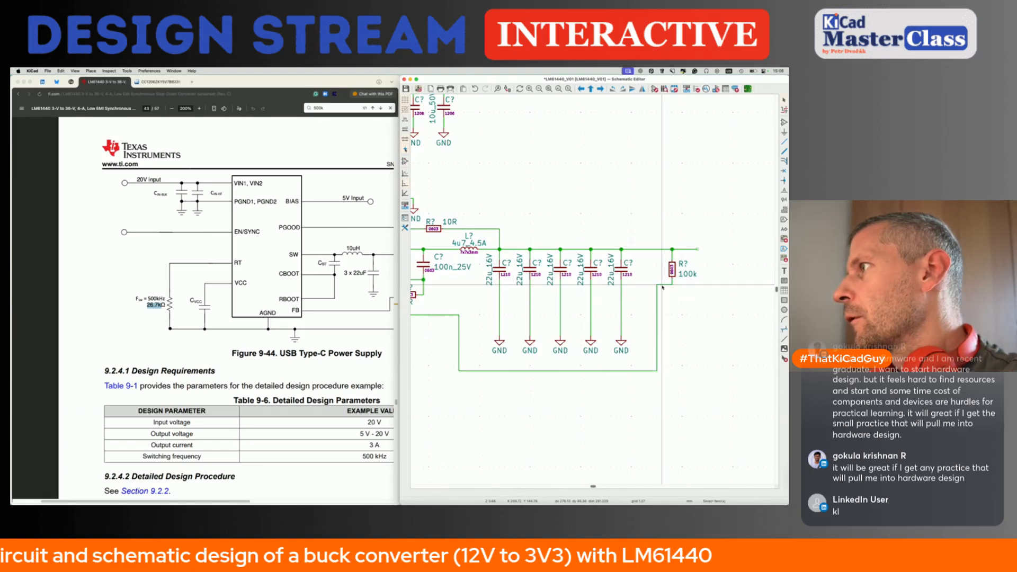
- Check the Rfbb value in the design notes and place a 43k 0603 resistor directly below the 100k one
scroll(542, 272, up, 5)
scroll(541, 272, left, 7)
scroll(541, 272, up, 10)
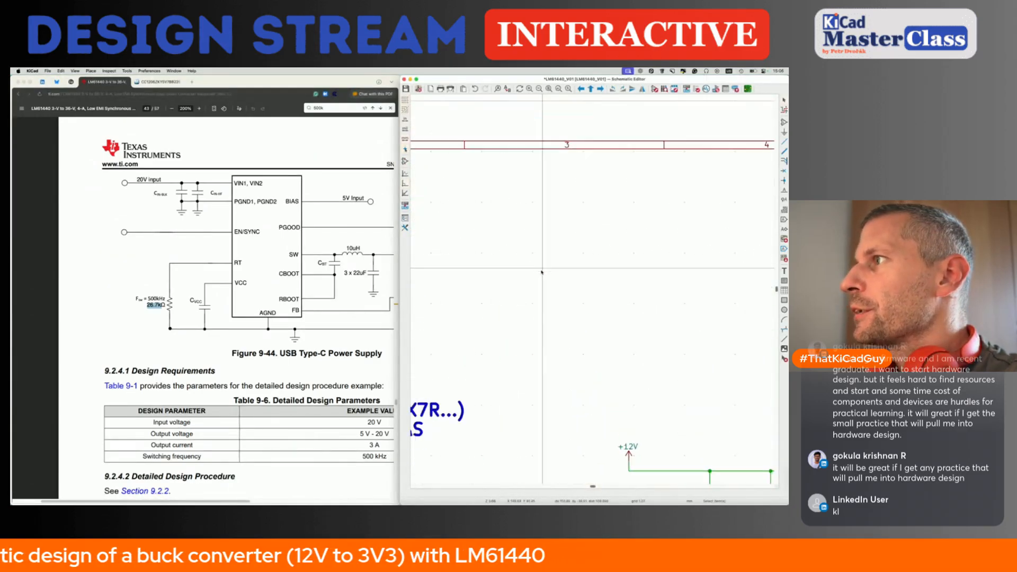
scroll(530, 281, down, 3)
scroll(530, 281, left, 2)
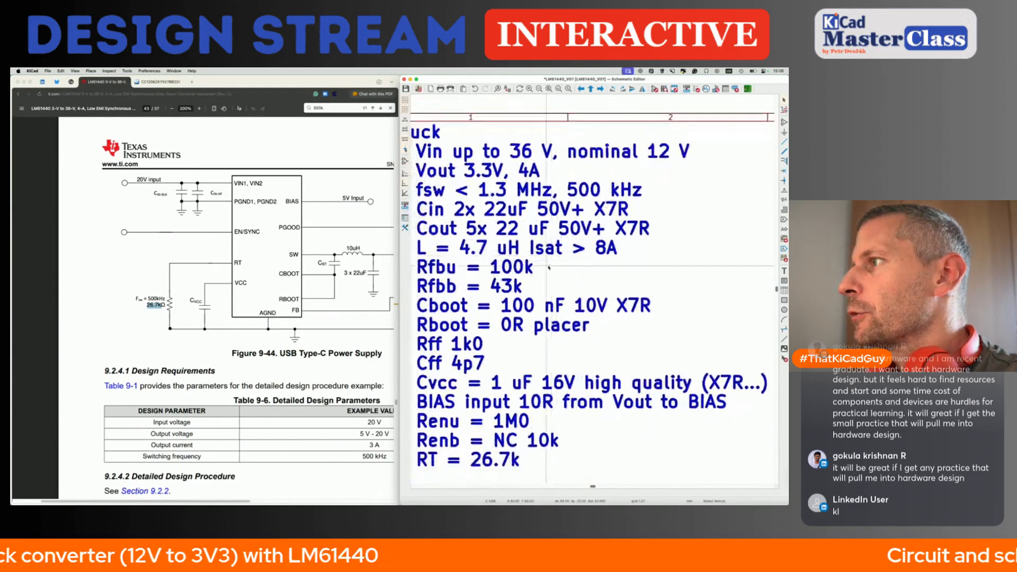
scroll(516, 292, down, 12)
scroll(551, 313, right, 3)
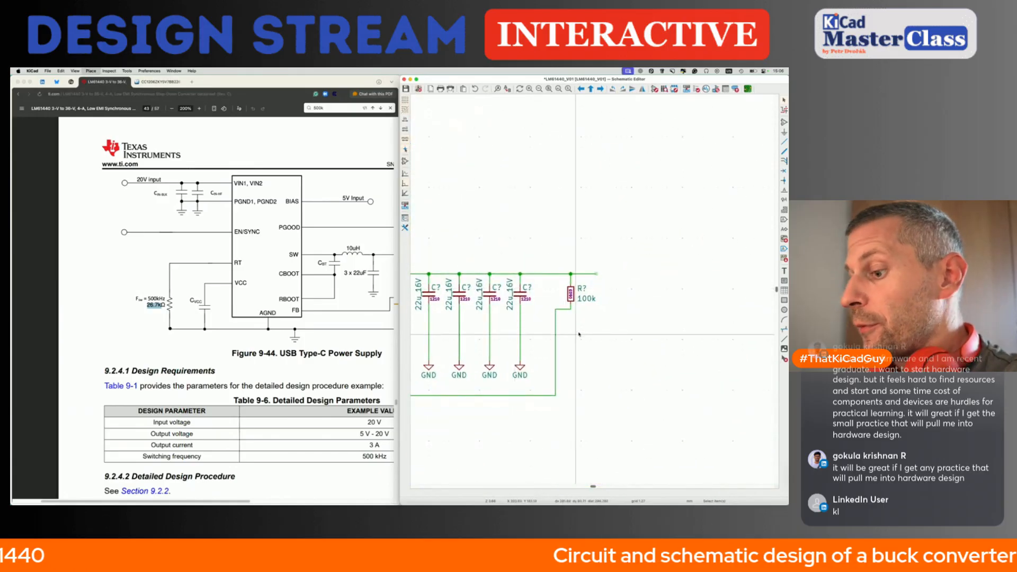
text(a43k)
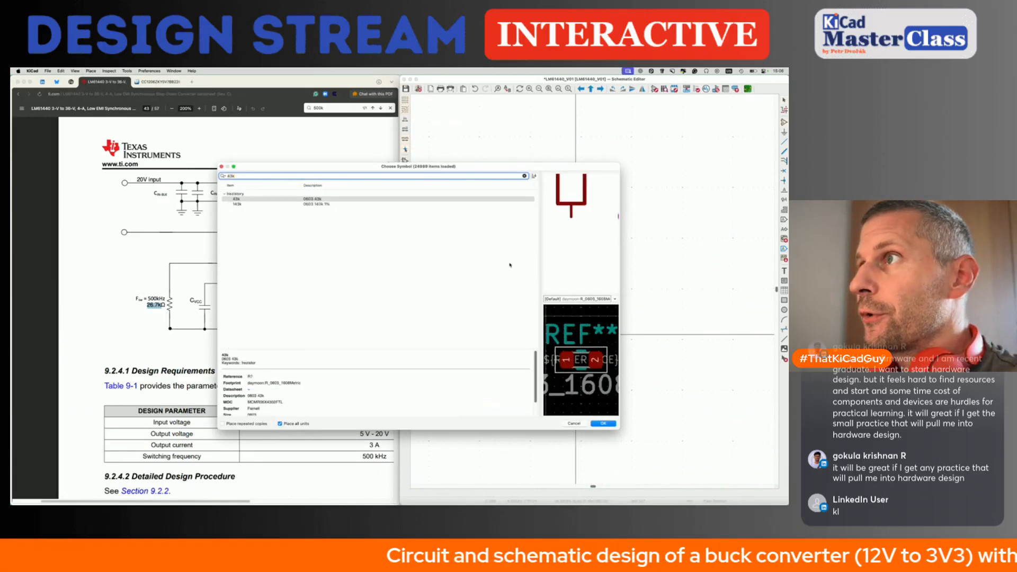
key(Return)
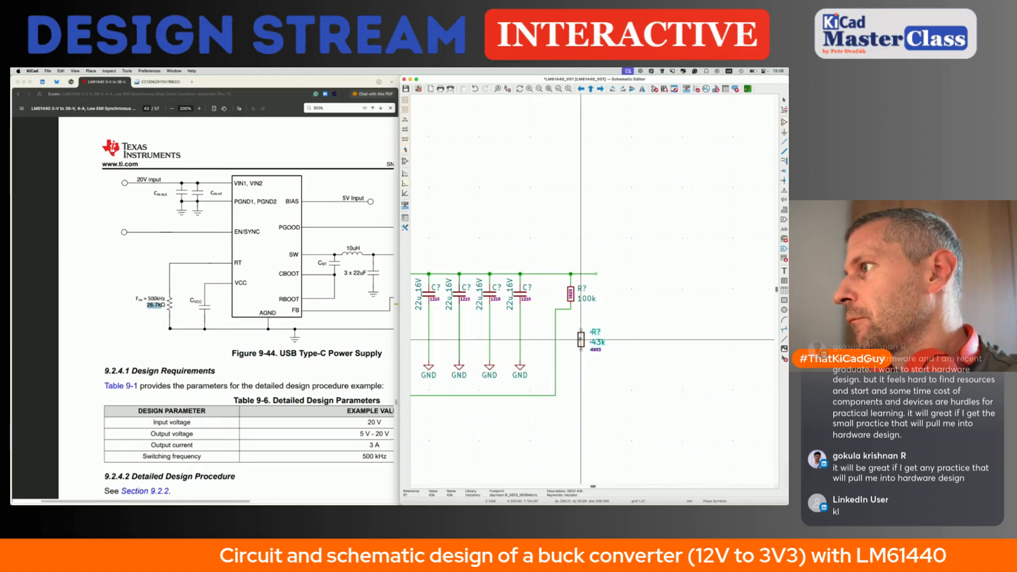
click(571, 324)
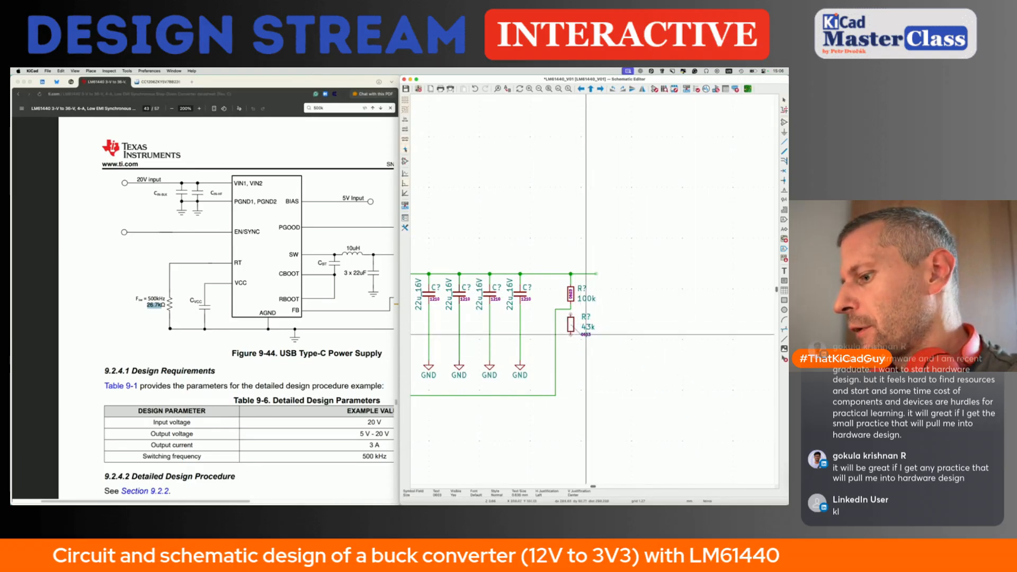
- Wire the 43k resistor's lower end downward and terminate it with a copy of a neighbouring GND symbol
key(w)
double_click(570, 359)
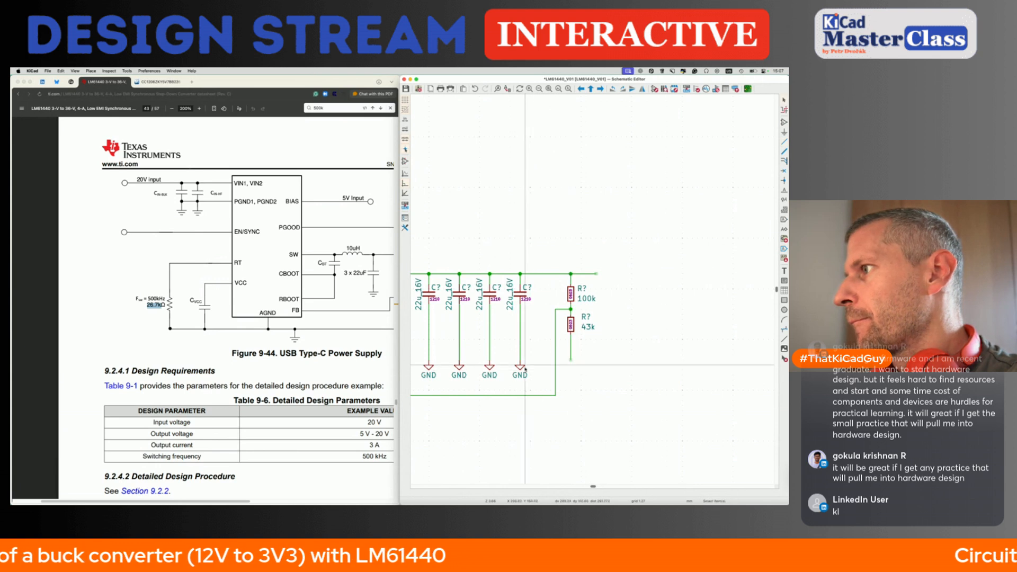
click(523, 373)
key(super+d)
click(571, 360)
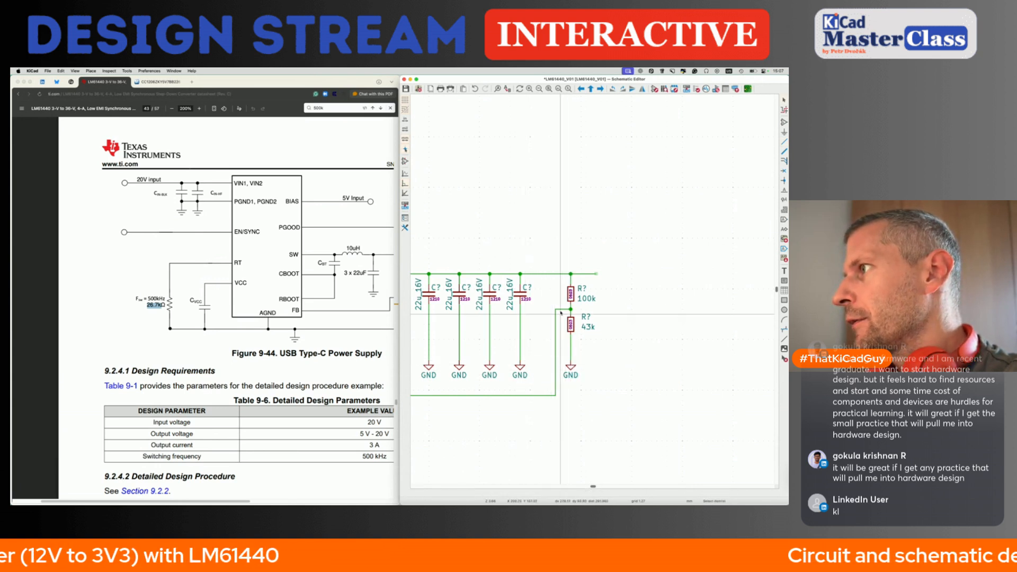
- Shift both feedback resistors down with their wires attached, and bring the 100k resistor back up slightly to separate them
drag(547, 281, 613, 340)
key(g)
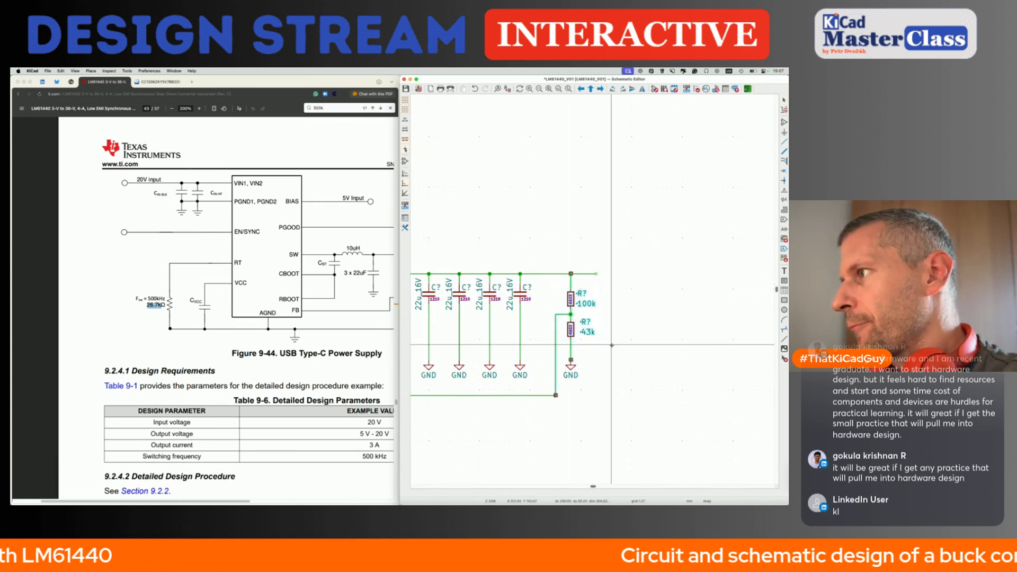
click(613, 355)
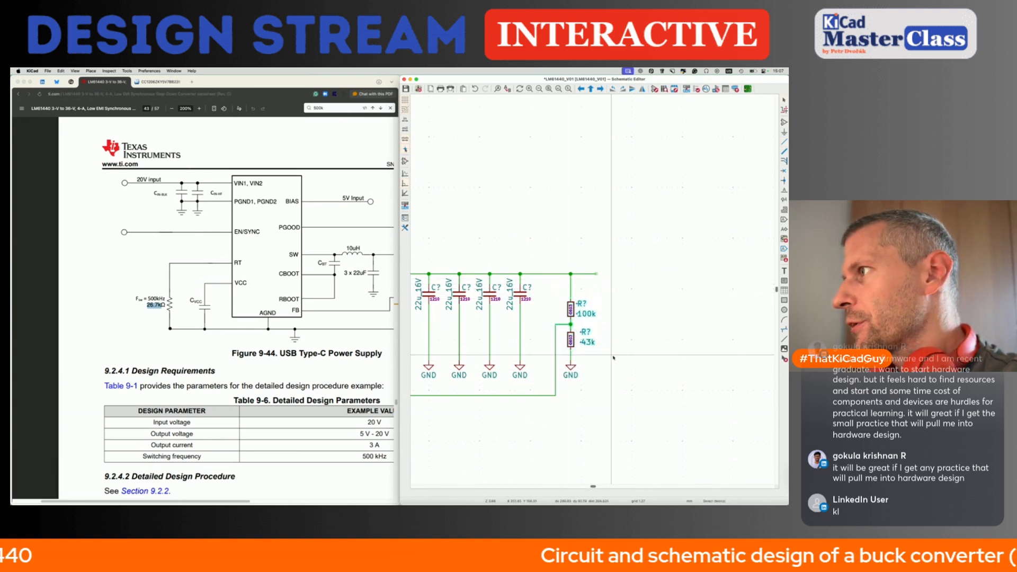
click(575, 310)
key(g)
click(576, 299)
key(Escape)
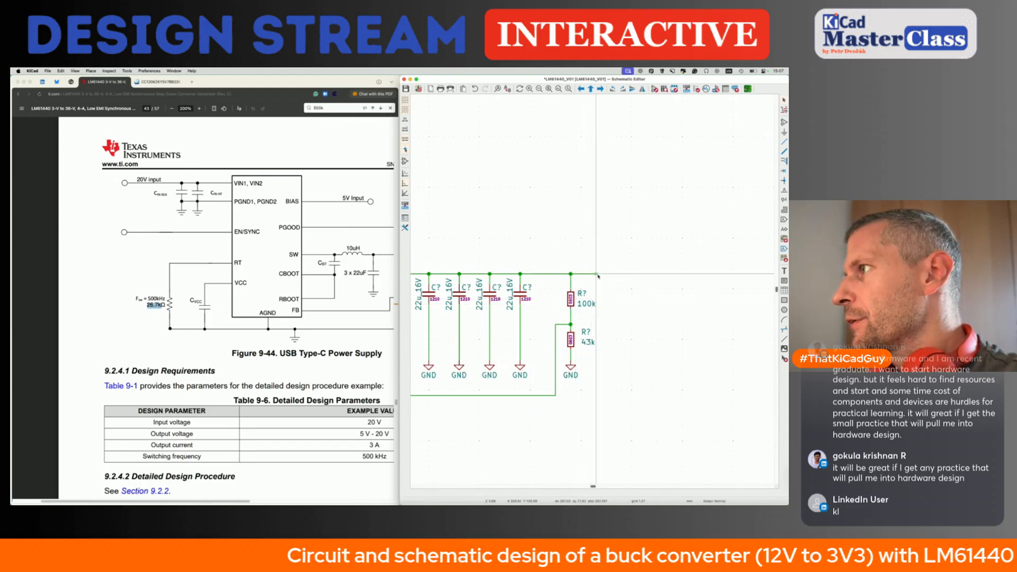
- Branch a wire sideways from the FB node between the two feedback resistors, and check the Cff value in the design notes
key(w)
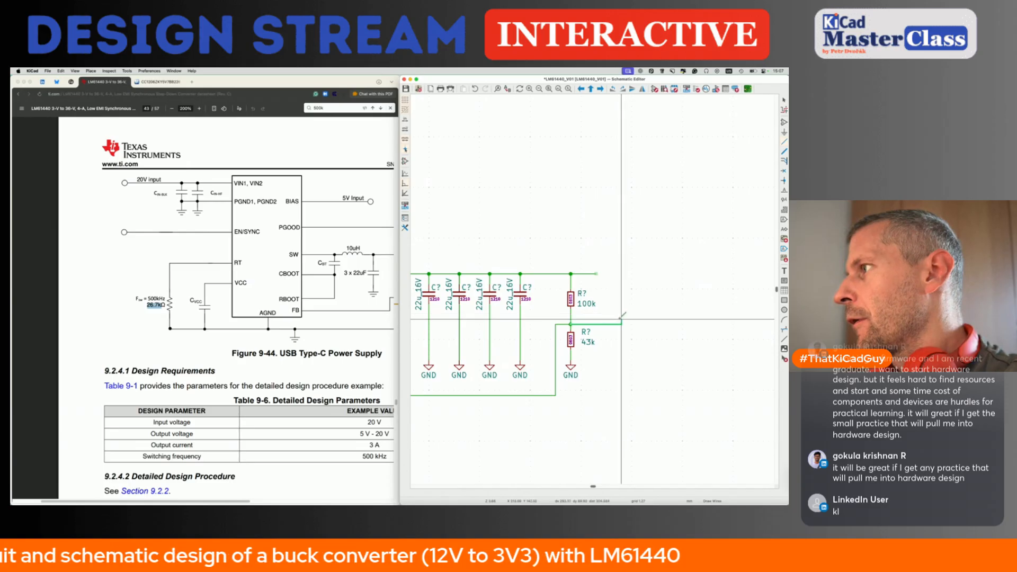
scroll(622, 318, down, 5)
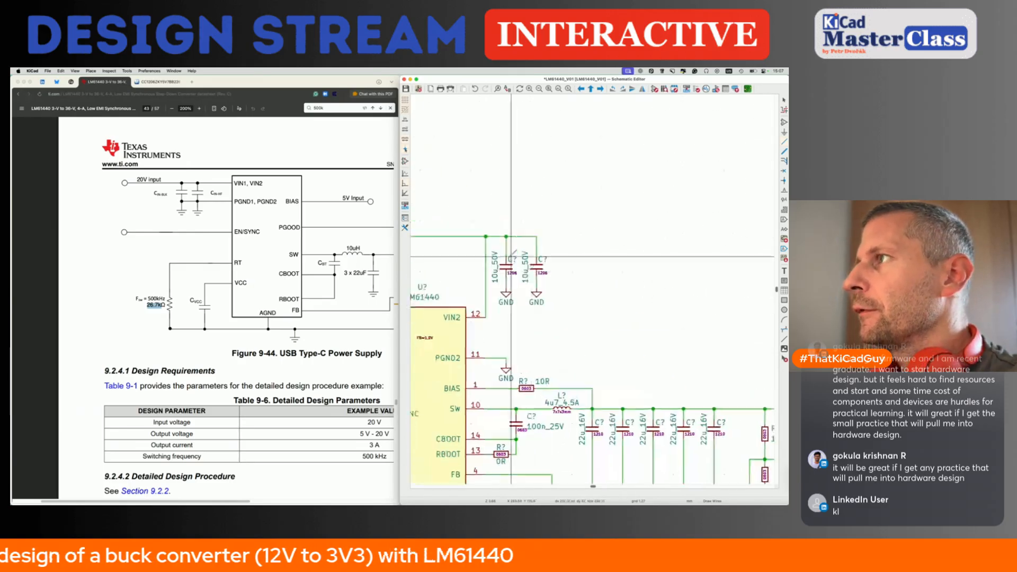
scroll(511, 259, up, 3)
scroll(512, 260, left, 5)
scroll(529, 350, down, 6)
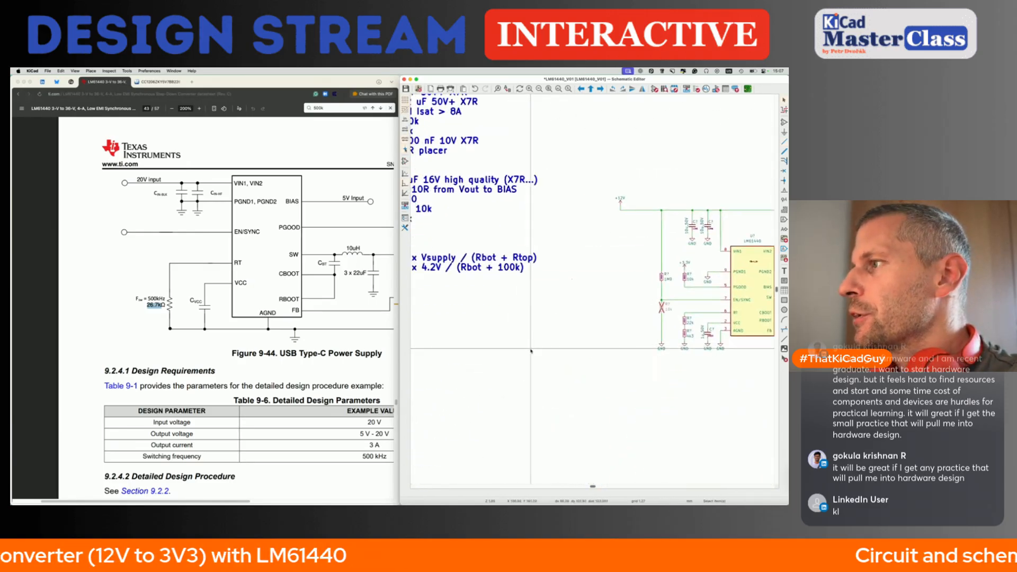
key(Escape)
scroll(531, 351, up, 3)
scroll(531, 351, left, 4)
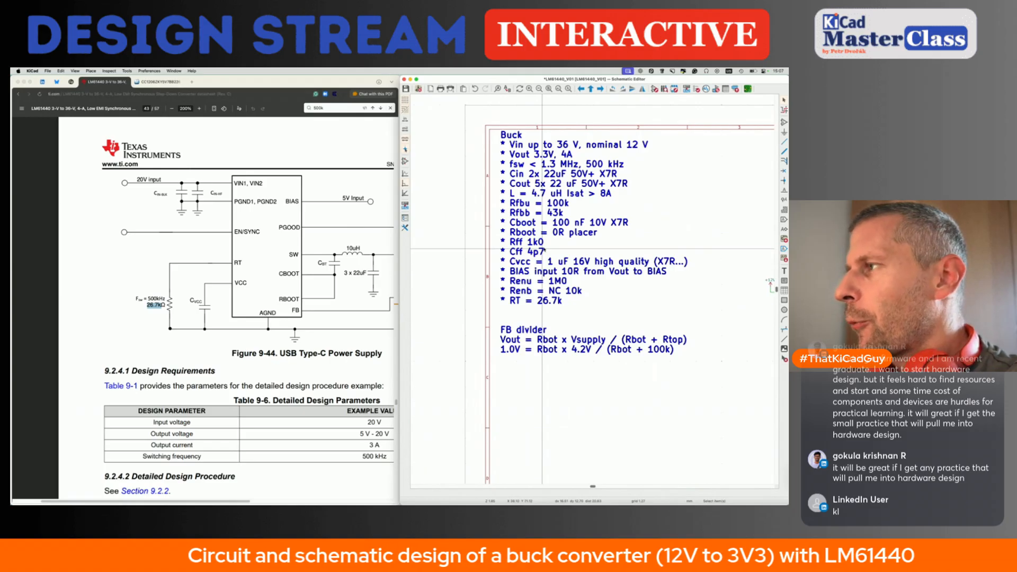
scroll(545, 249, right, 10)
scroll(545, 249, down, 2)
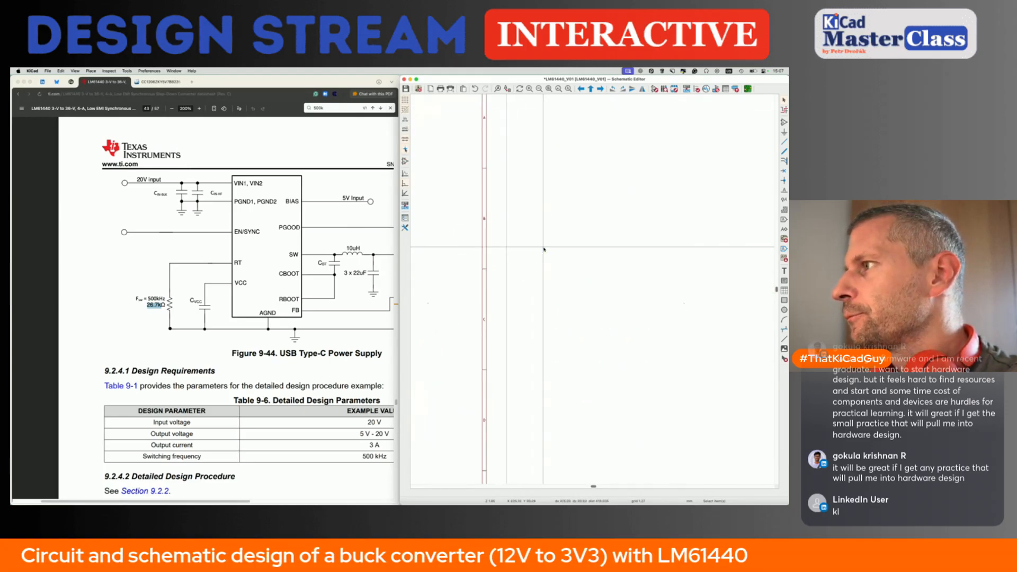
scroll(544, 249, up, 3)
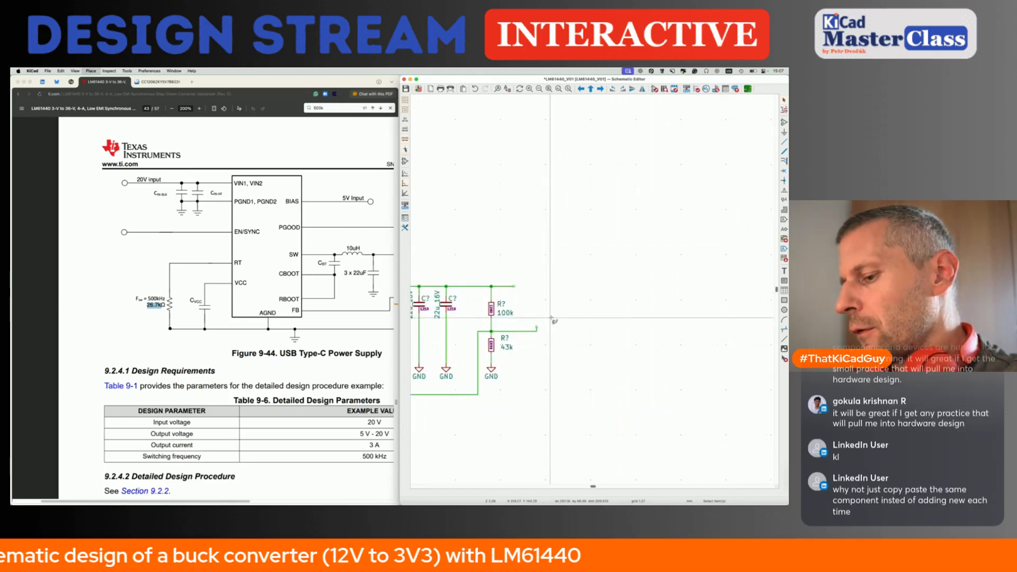
- Try to place the 0402 4p7_50V capacitor on the end of the FB branch wire
text(a4p7)
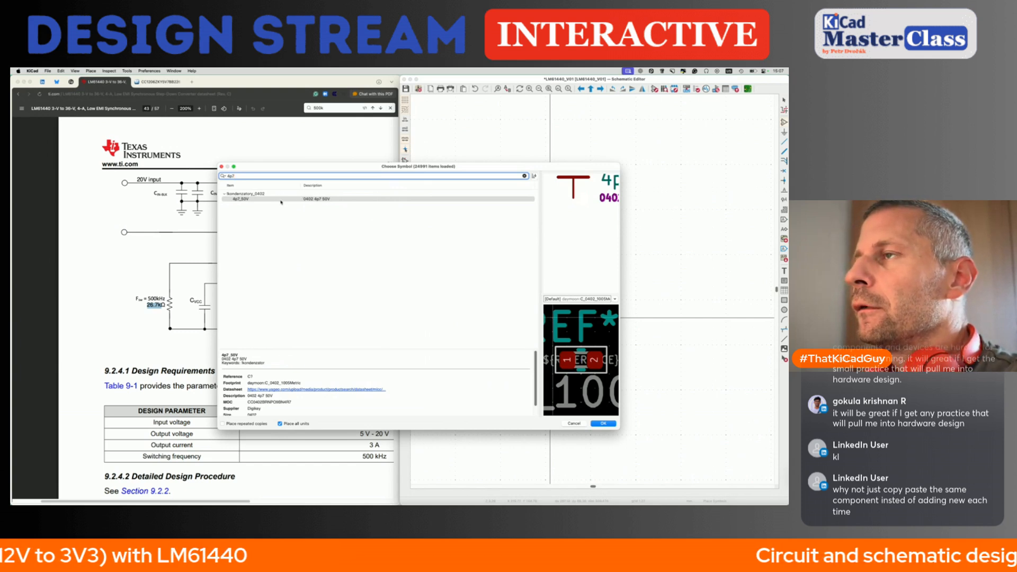
double_click(281, 199)
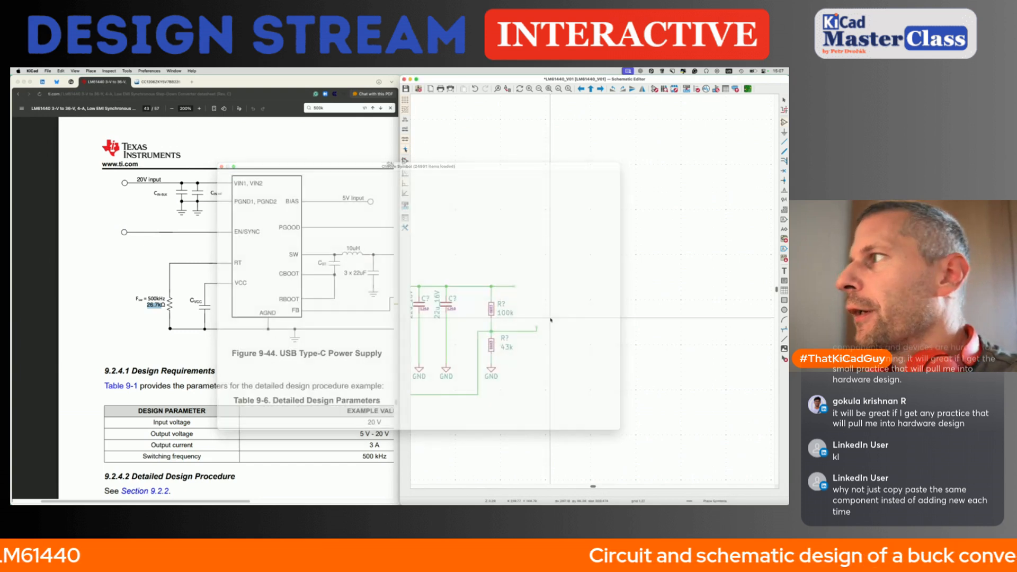
click(536, 318)
key(Escape)
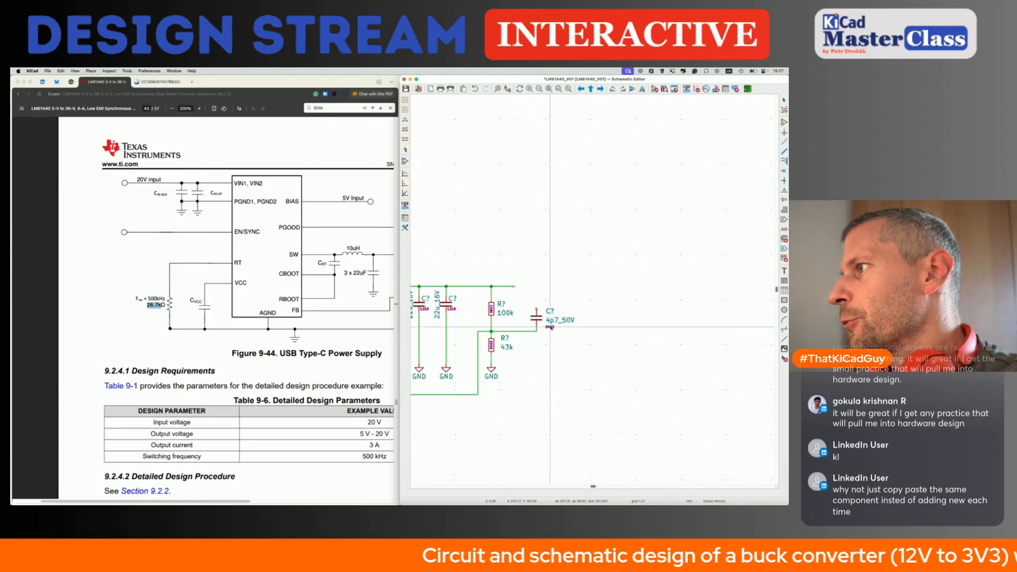
click(549, 326)
key(m)
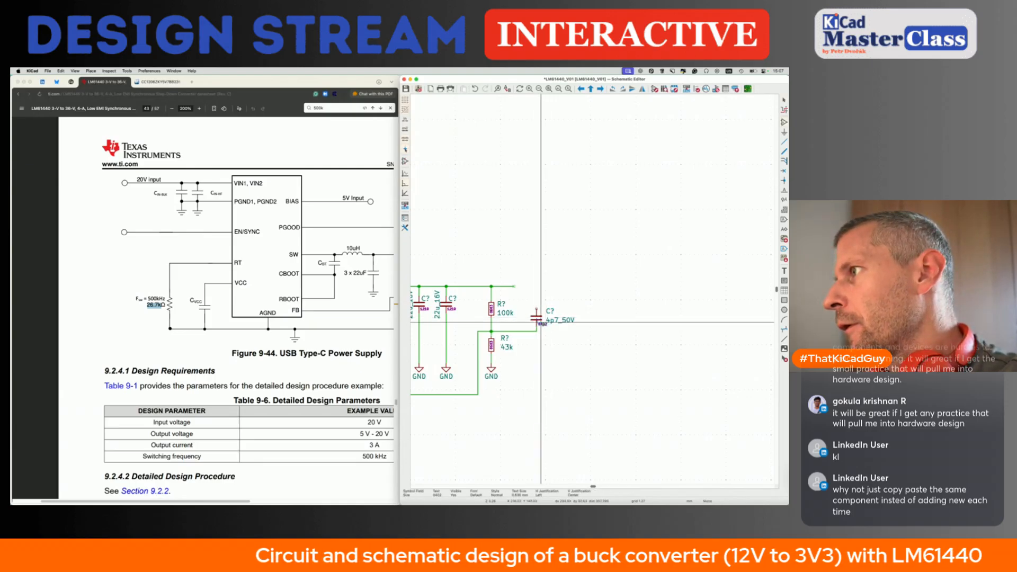
key(super+z)
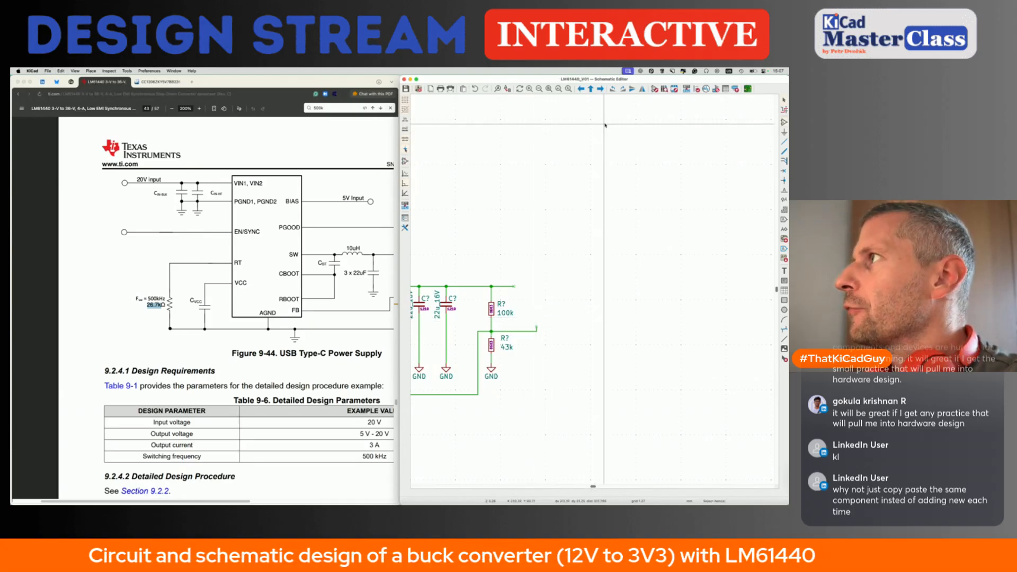
- Switch to the Symbol Editor and save a copy of the Kondenzatory symbol 2p2_50V_C0G as 4p7_50V_C0G in the same library
click(655, 89)
click(144, 103)
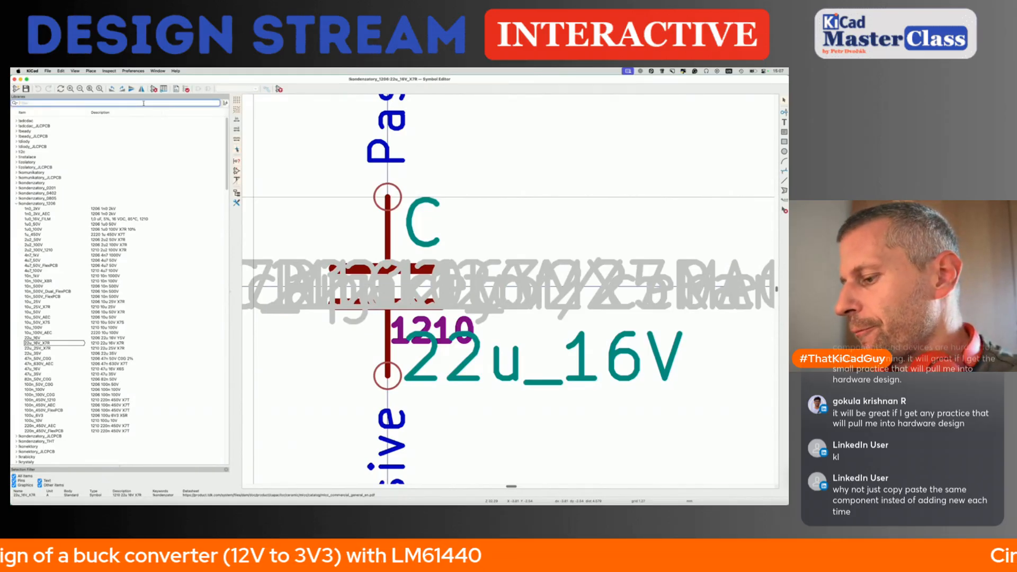
text(l)
key(BackSpace)
text(konde)
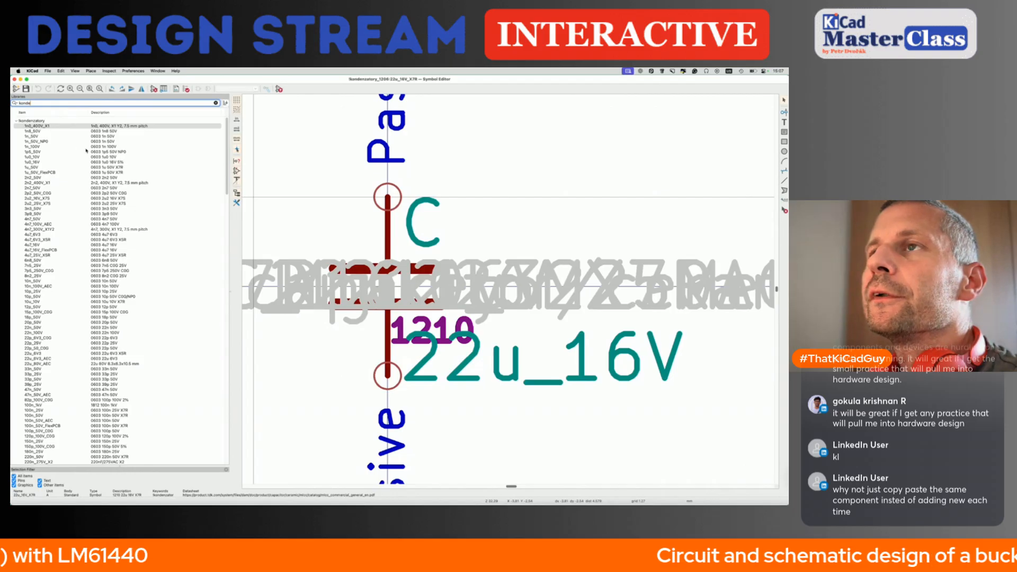
right_click(35, 194)
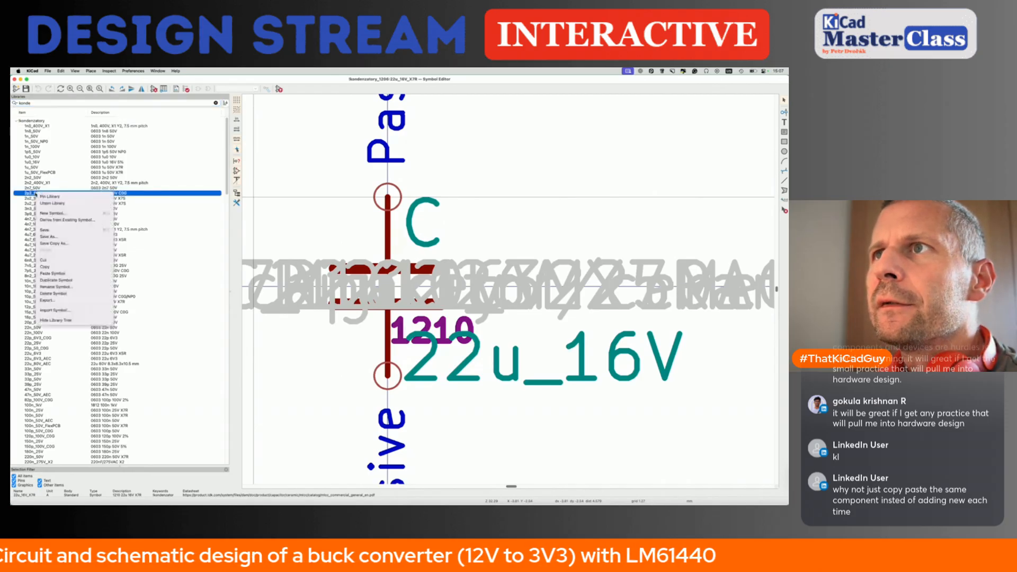
click(53, 238)
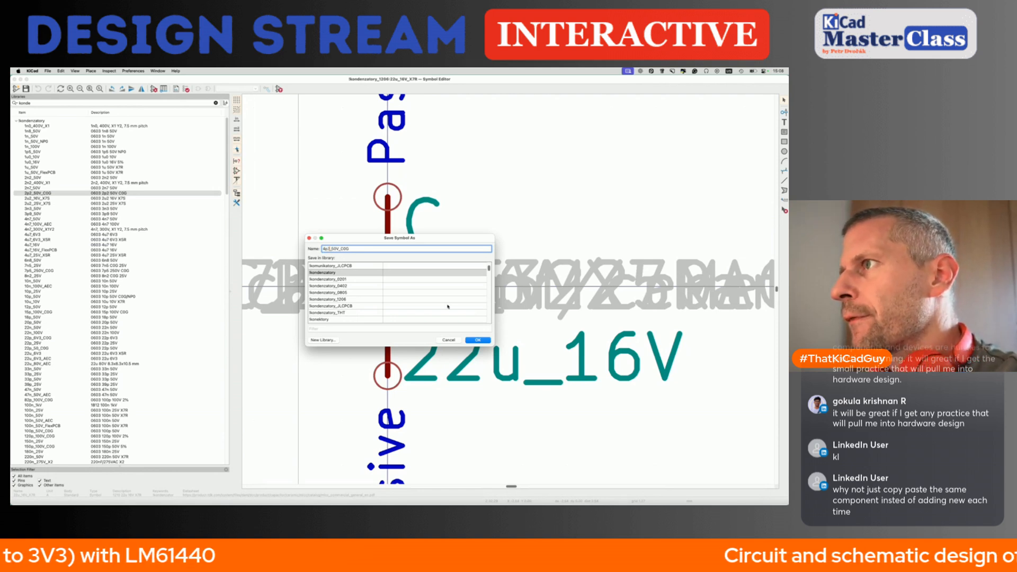
click(477, 340)
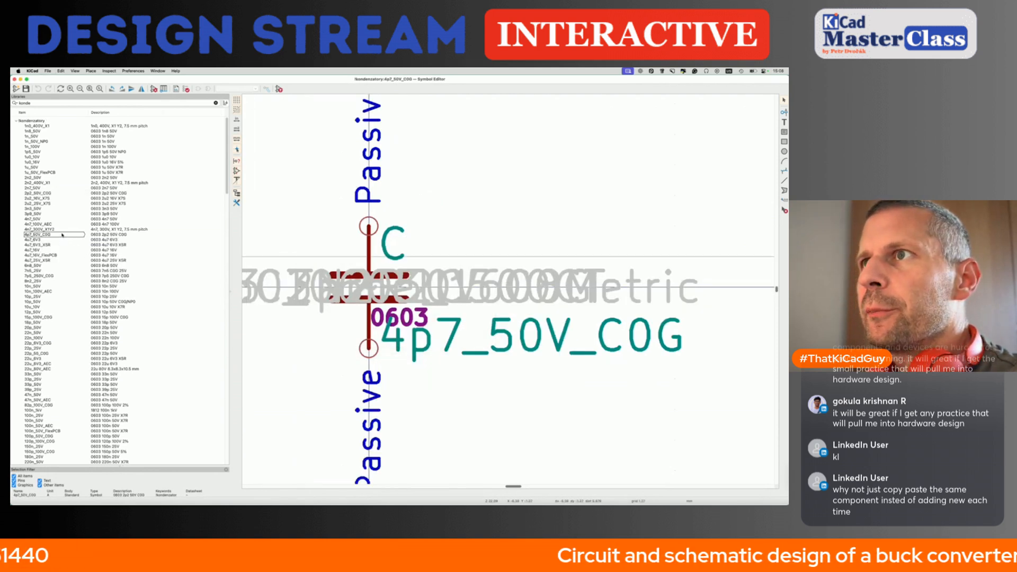
- Set the supplier of the 4p7_50V_C0G symbol to Mouser and add an empty JLCPCB field
click(153, 89)
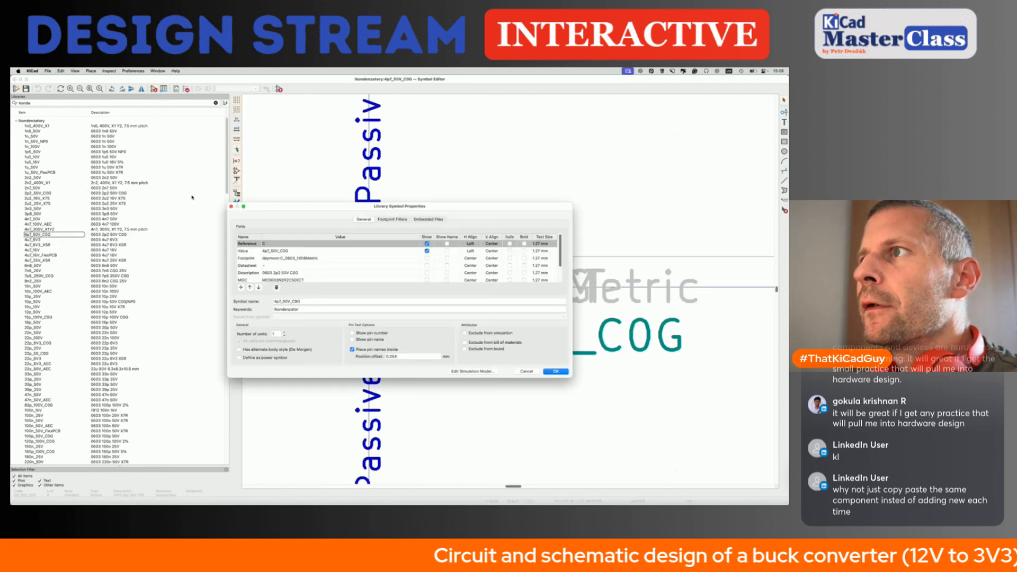
scroll(278, 265, down, 2)
click(276, 269)
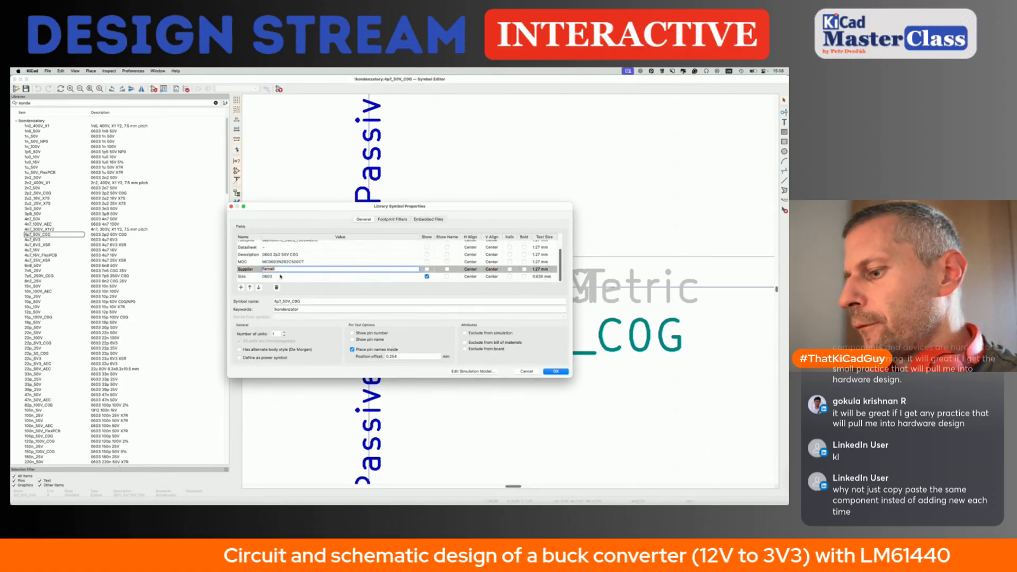
text(Mo)
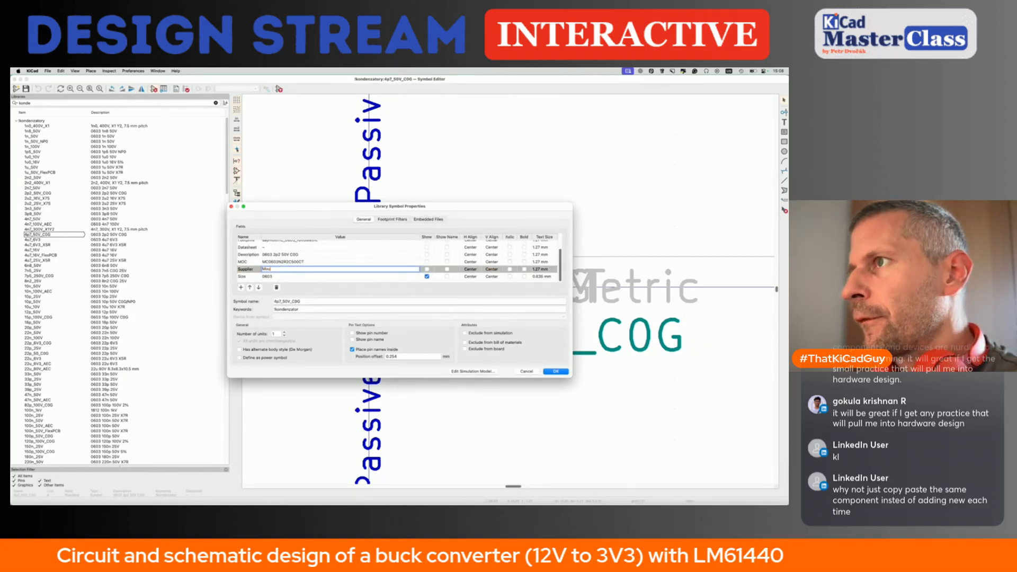
text(u)
key(Tab)
click(286, 271)
text(ser)
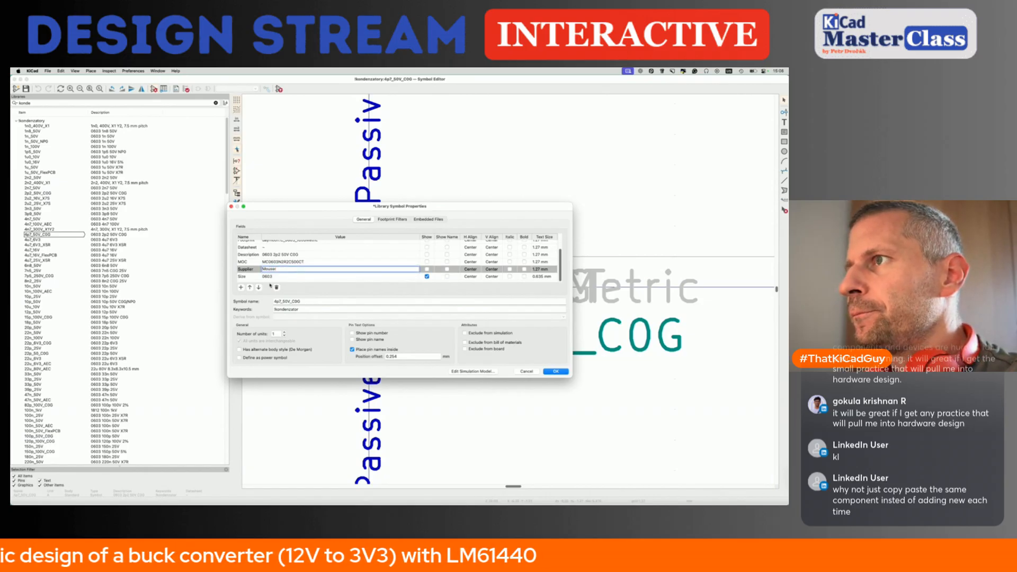
click(241, 288)
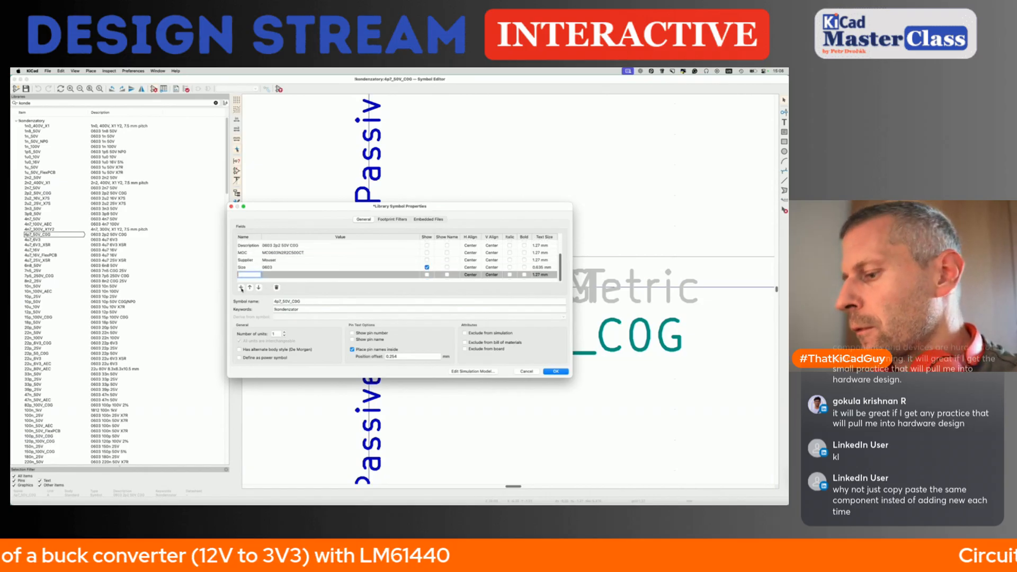
key(Tab)
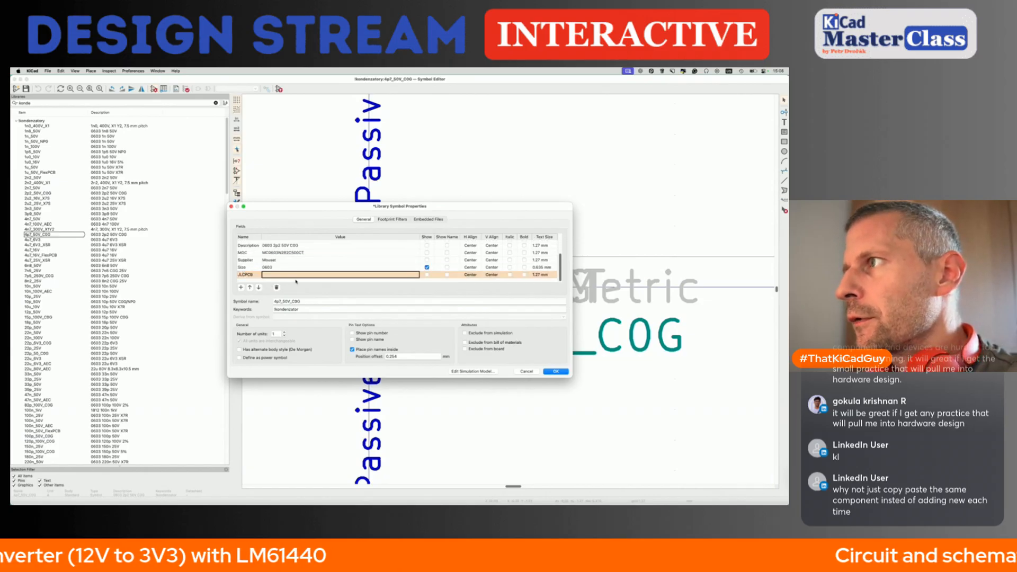
- Clear the symbol's MOC value and change its description to "0603 4p7 50V C0G"
click(288, 253)
key(BackSpace)
click(281, 246)
click(280, 246)
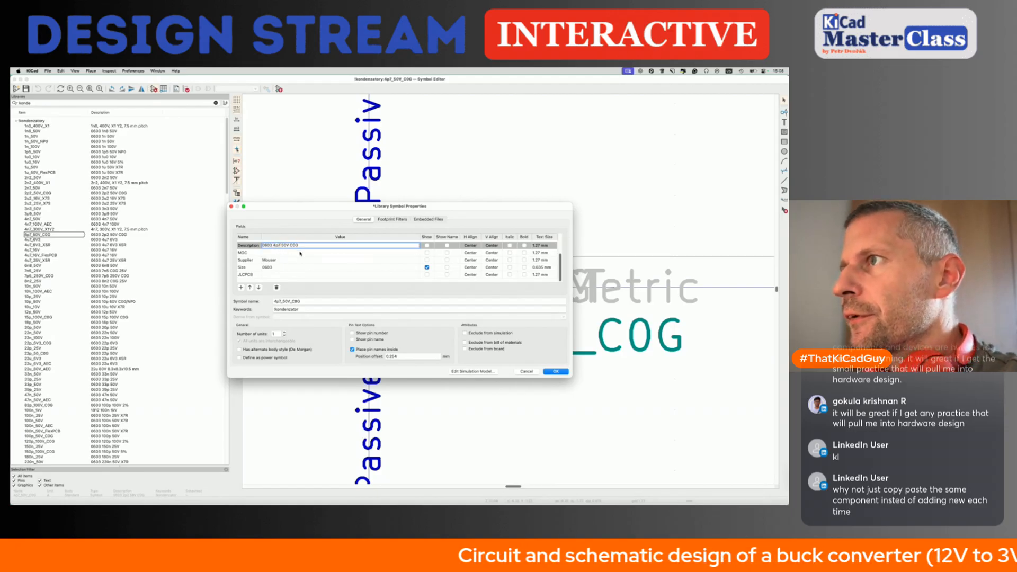
scroll(301, 254, up, 2)
- Switch to the Mouser page in the browser and search for "4.p7 0603 c0g"
key(super+Tab)
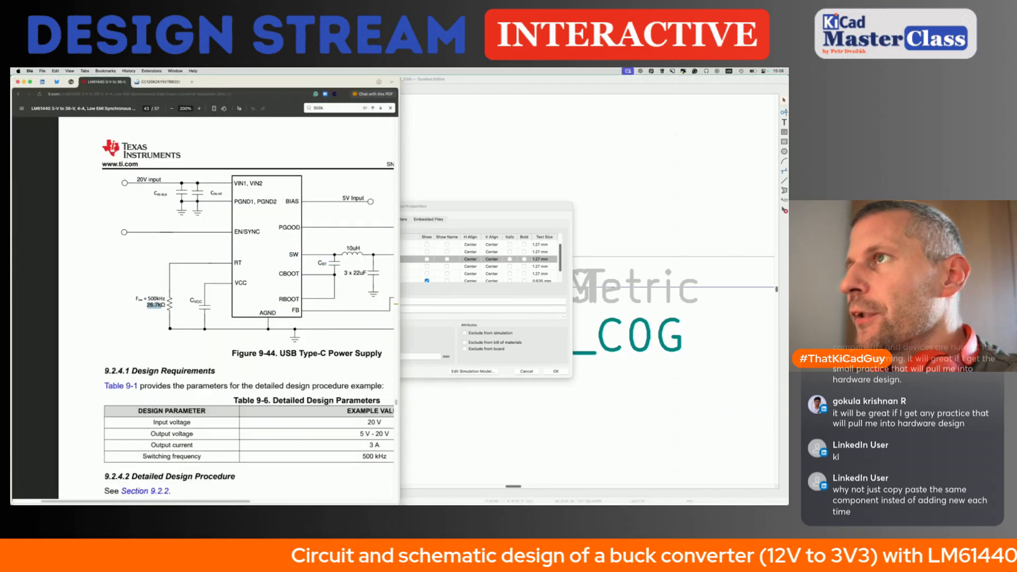
click(159, 82)
click(226, 119)
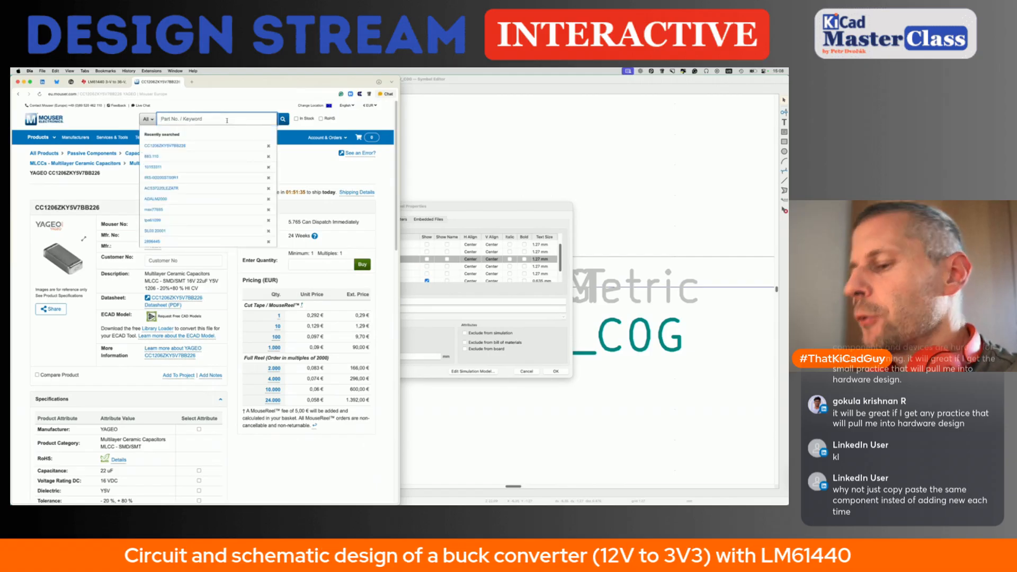
text(4.p7 0603 c0g)
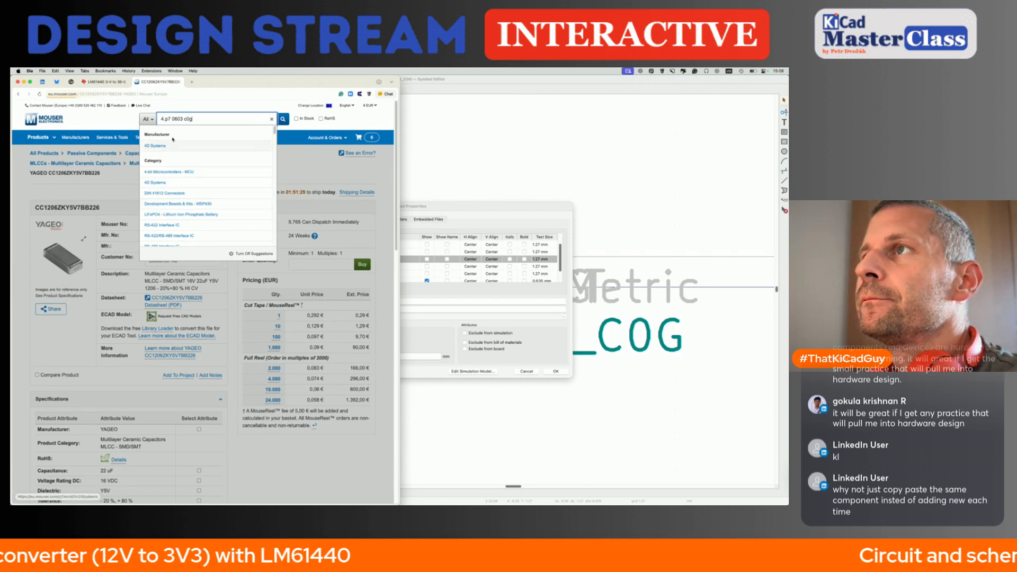
key(Return)
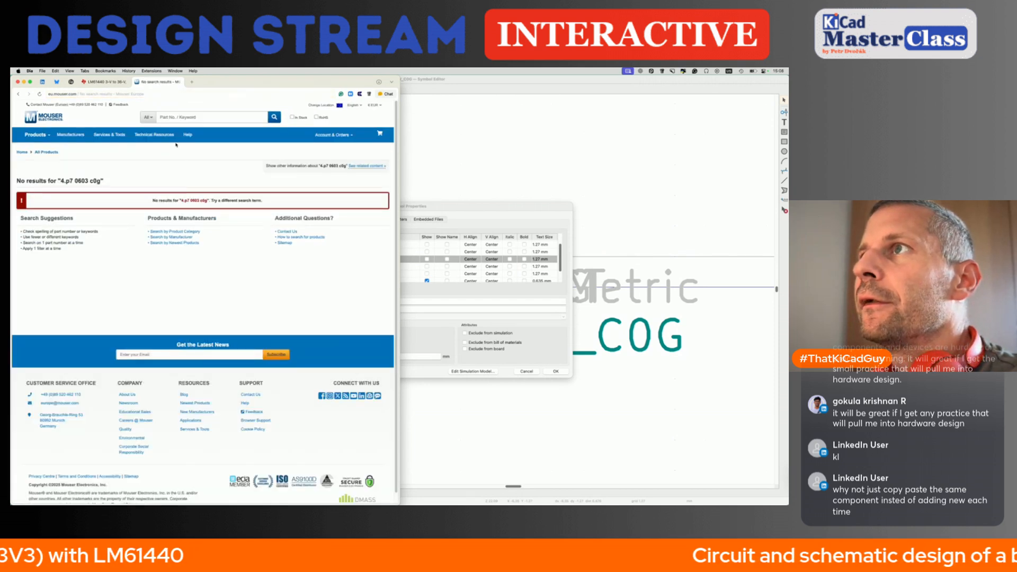
- Repeat the Mouser search with the corrected term "4.7p 0603 c0g"
click(176, 118)
text(4.7p 0603)
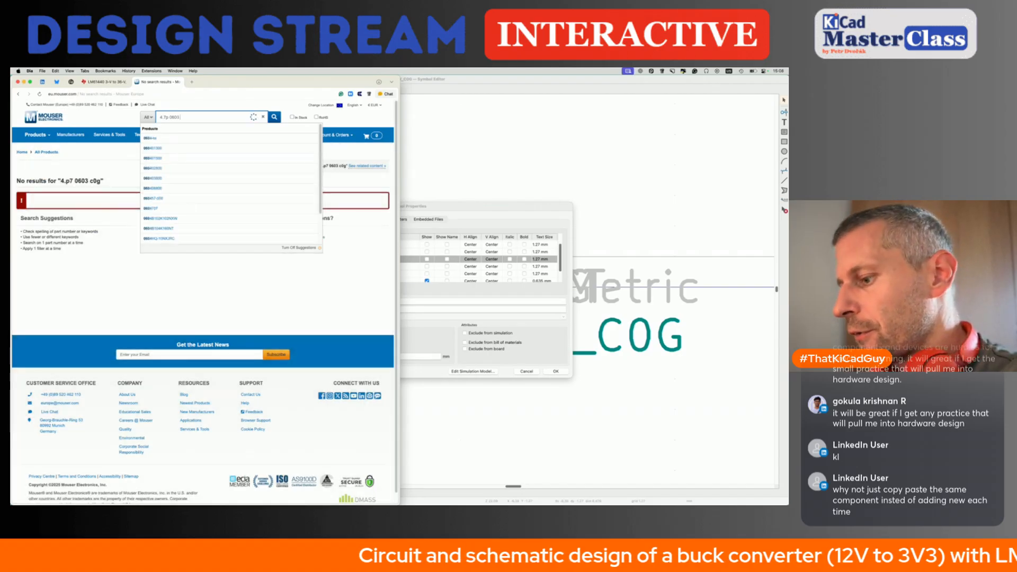
text( c0g)
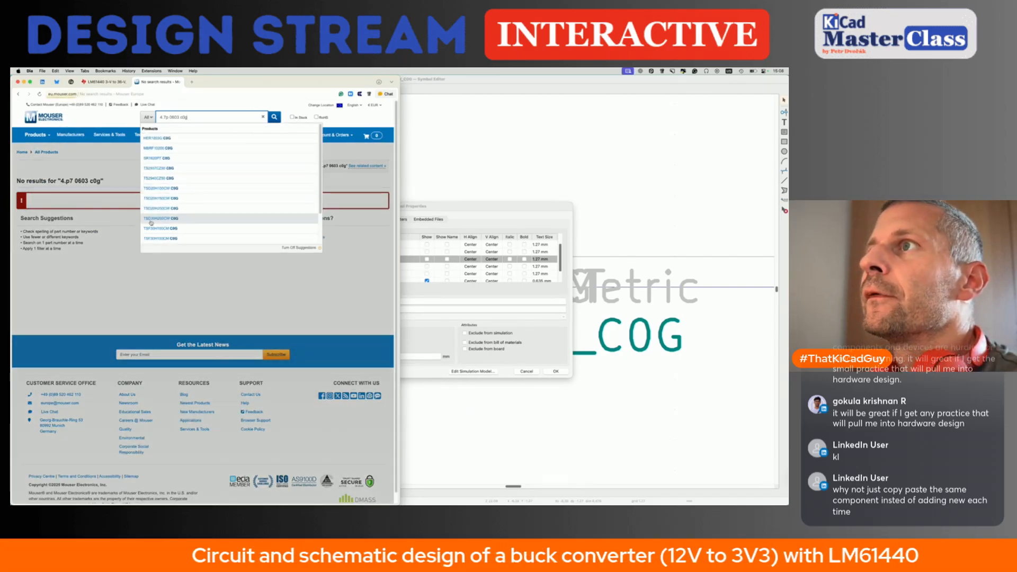
- Compare stock, price, tolerance and voltage rating of the listed 4.7 pF capacitors and open the product page of the KYOCERA AVX 06035U4R7JAT2A
scroll(114, 387, down, 5)
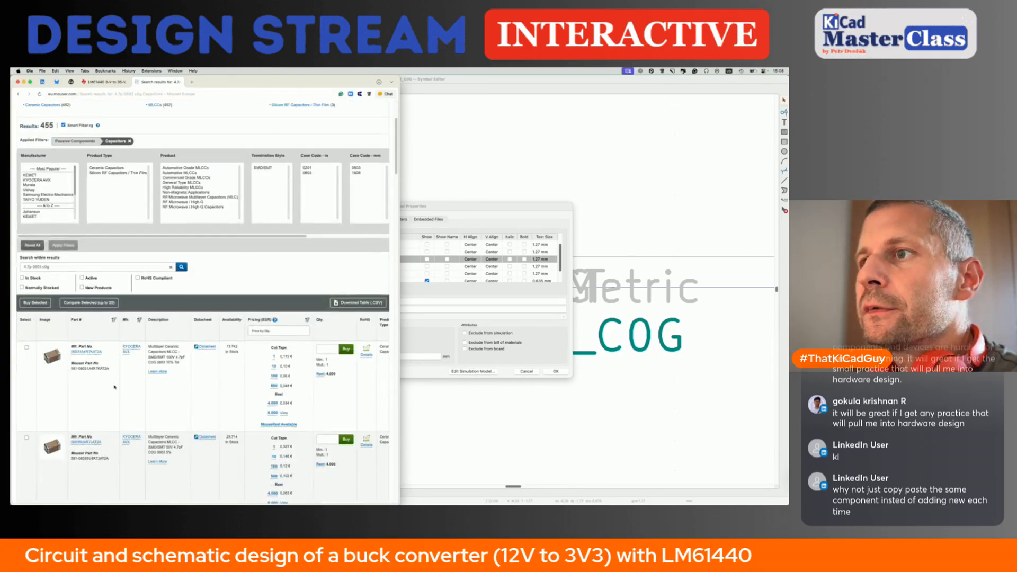
scroll(114, 387, down, 3)
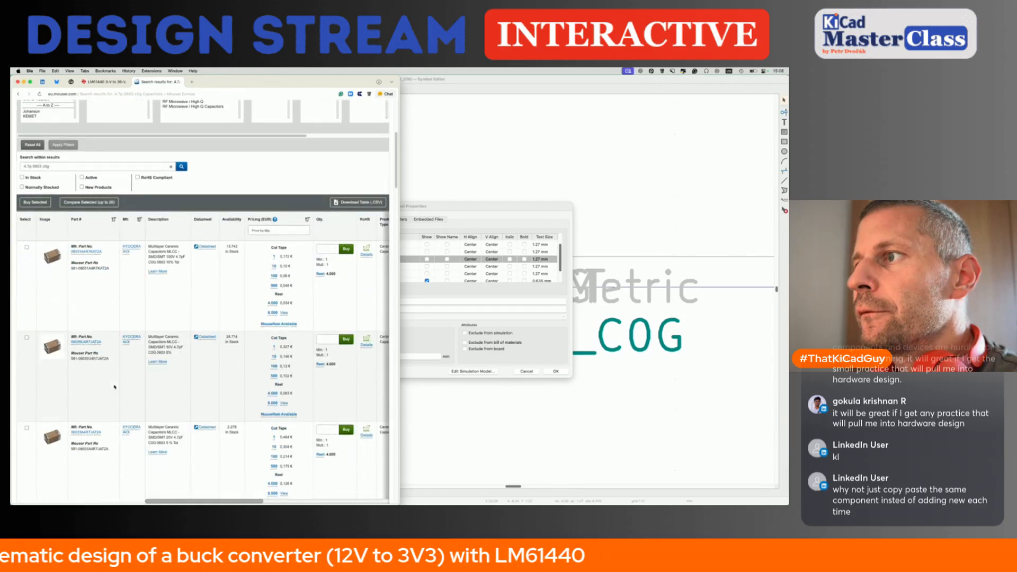
scroll(115, 386, down, 6)
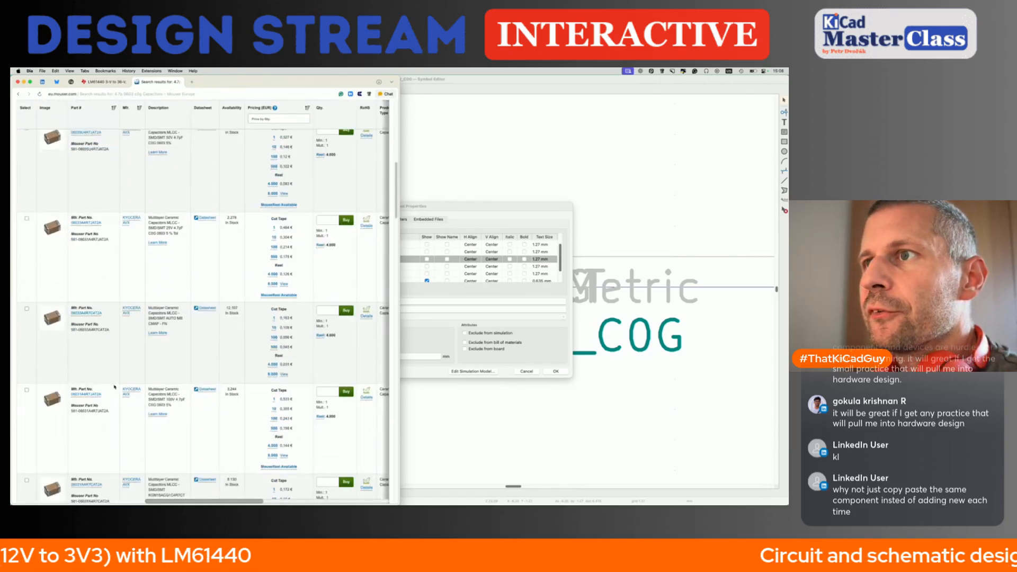
scroll(159, 346, down, 8)
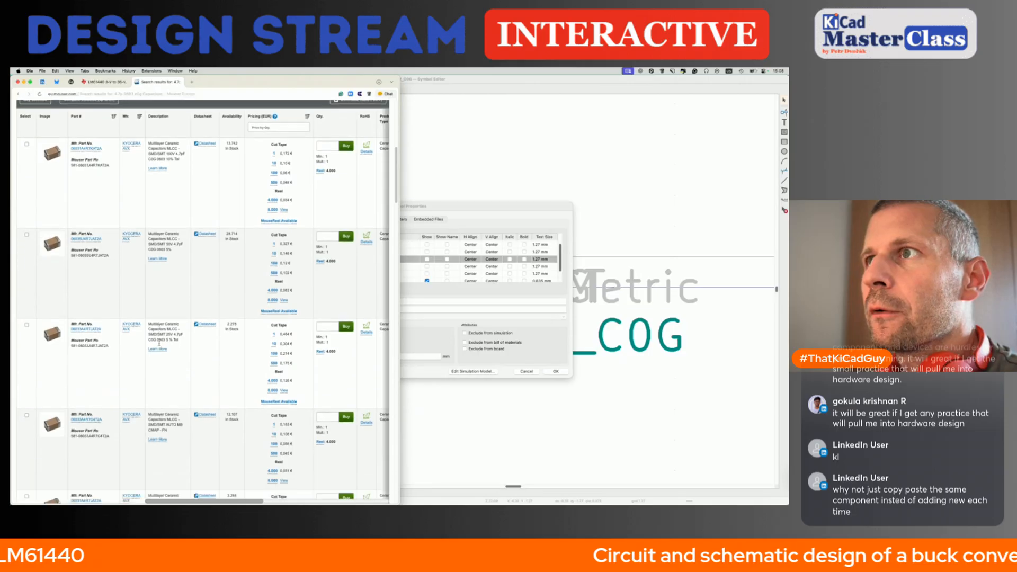
scroll(159, 346, down, 6)
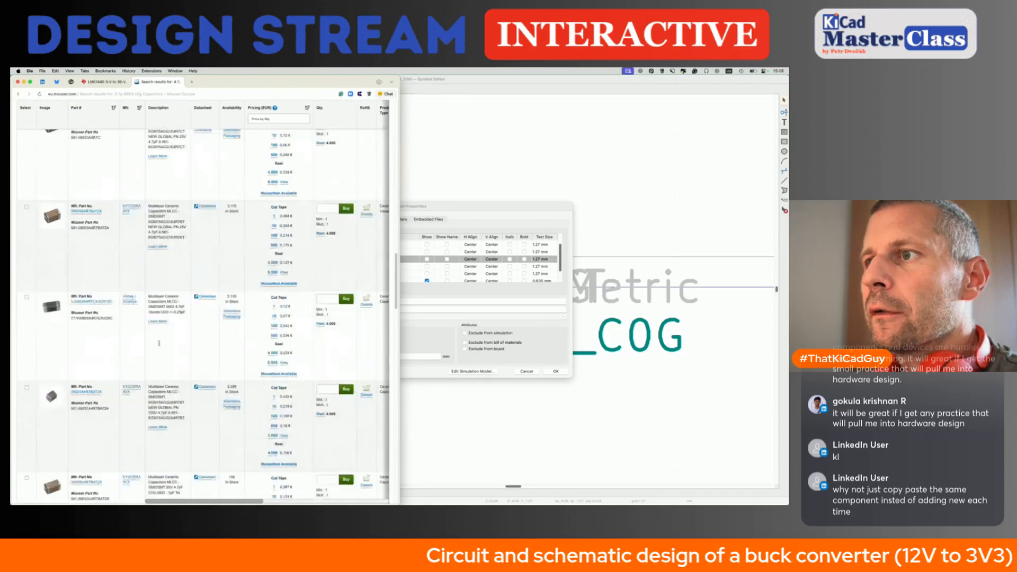
scroll(159, 345, up, 2)
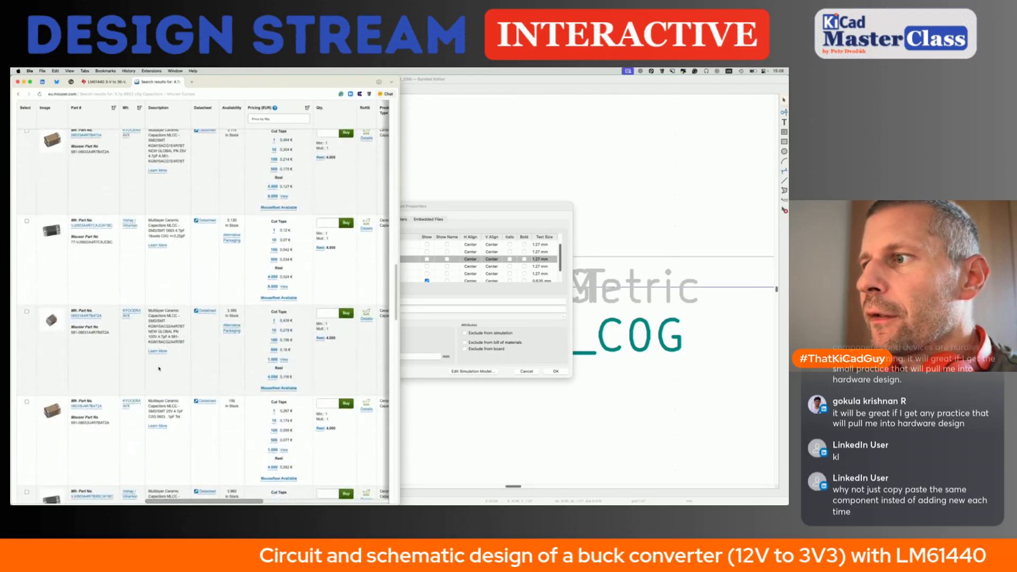
scroll(159, 369, up, 10)
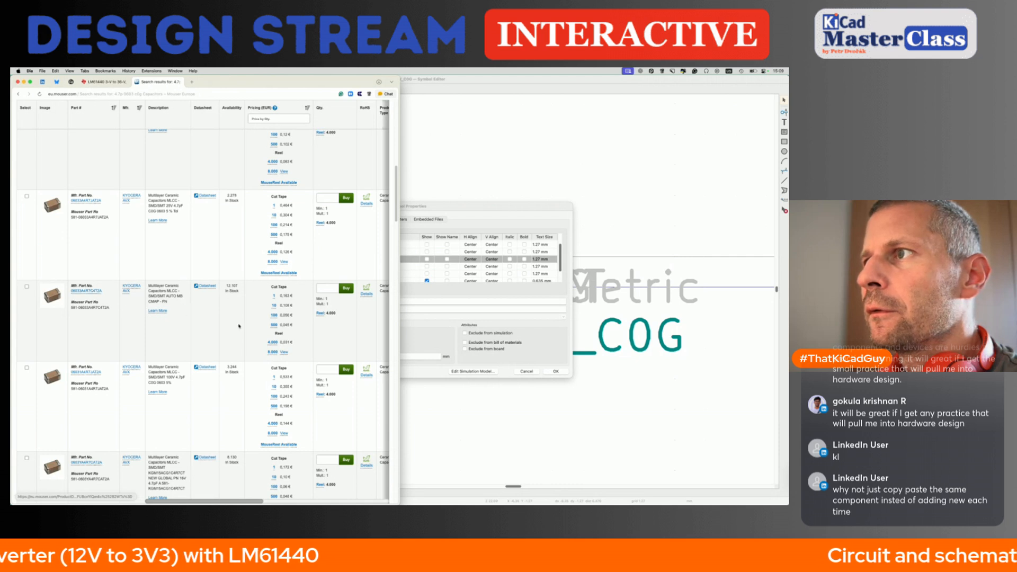
scroll(239, 327, right, 5)
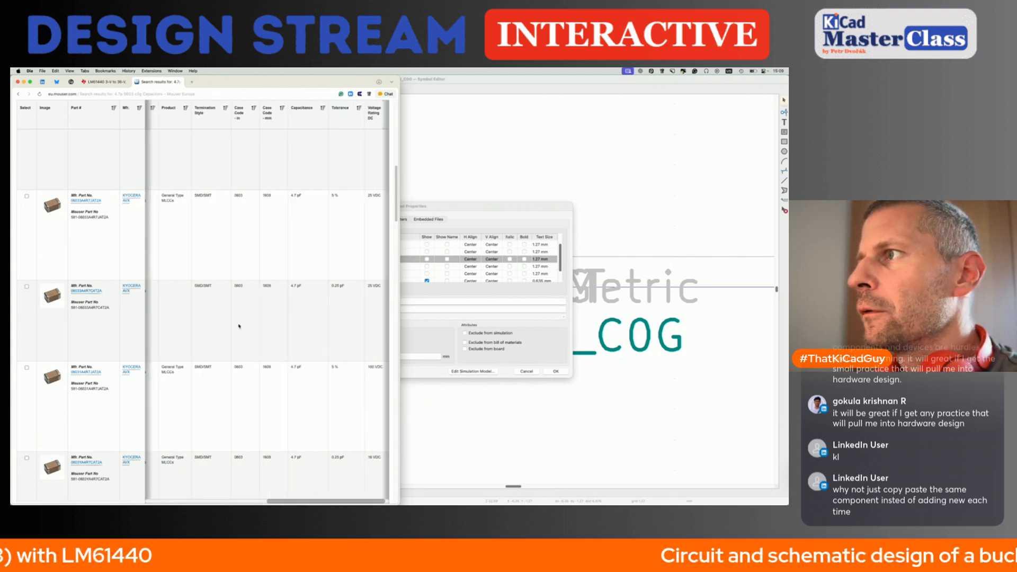
scroll(239, 326, right, 1)
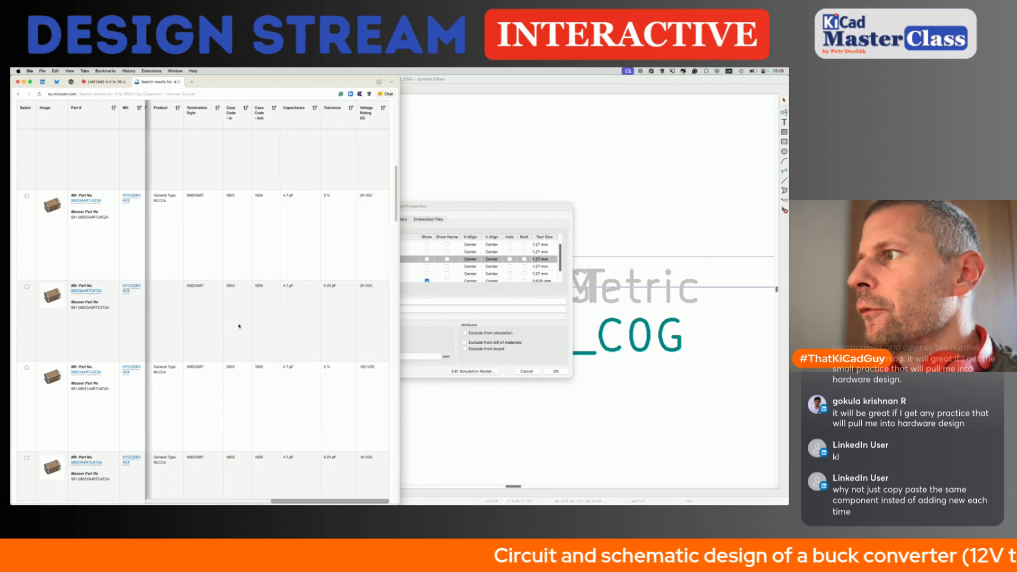
scroll(239, 326, up, 5)
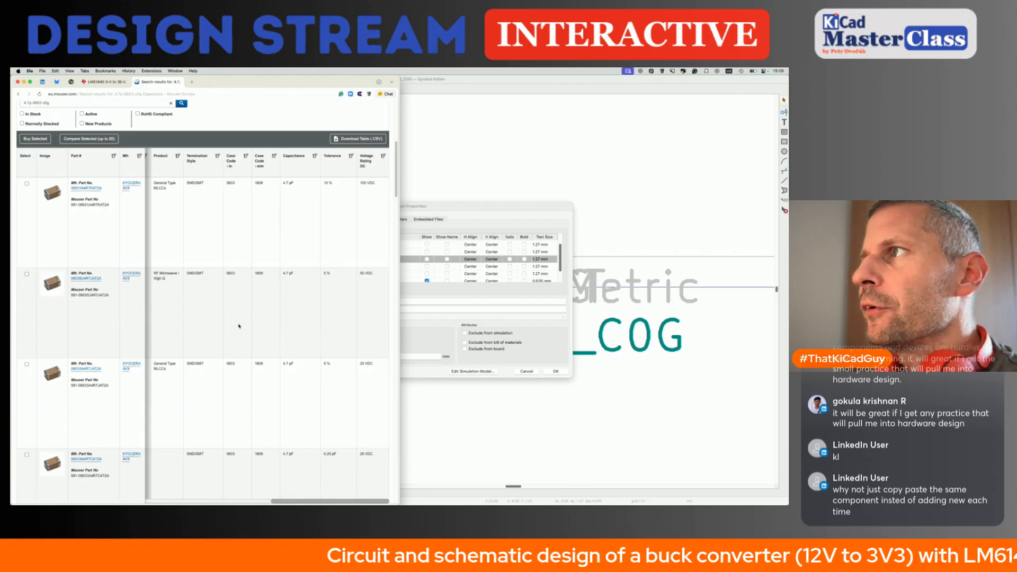
scroll(239, 327, left, 10)
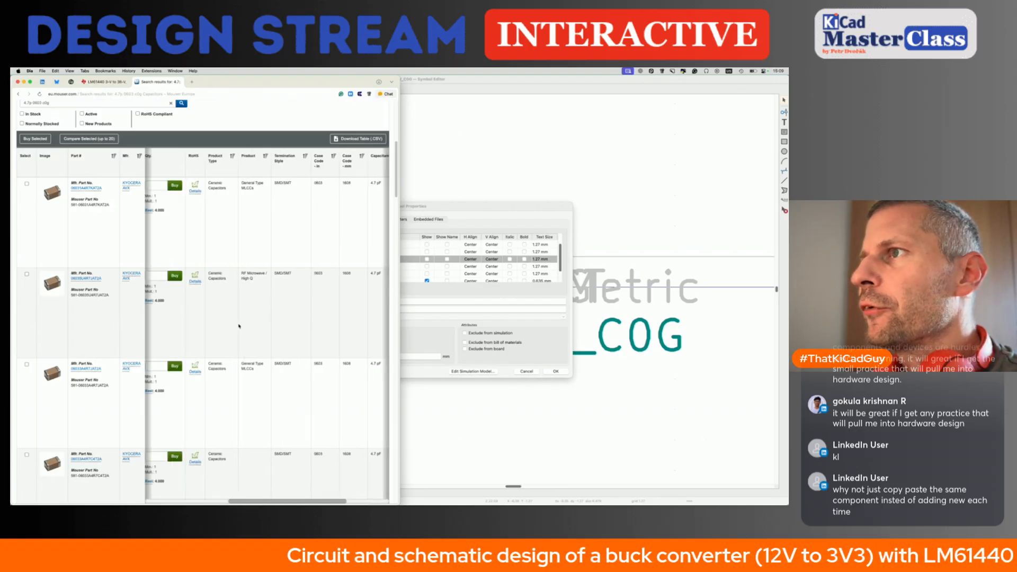
click(98, 278)
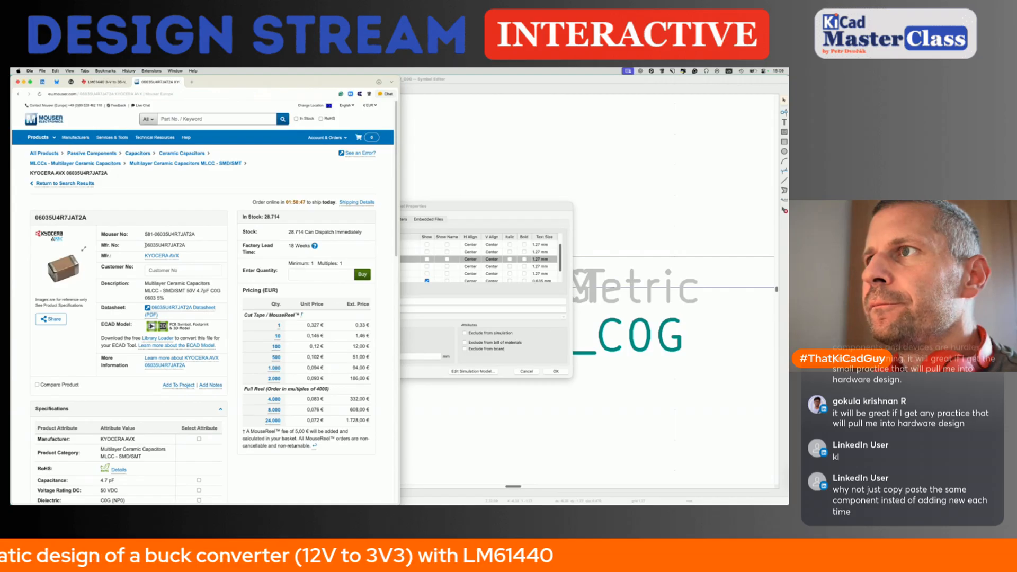
- Copy the manufacturer part number 06035U4R7JAT2A and the link address of its datasheet
double_click(165, 245)
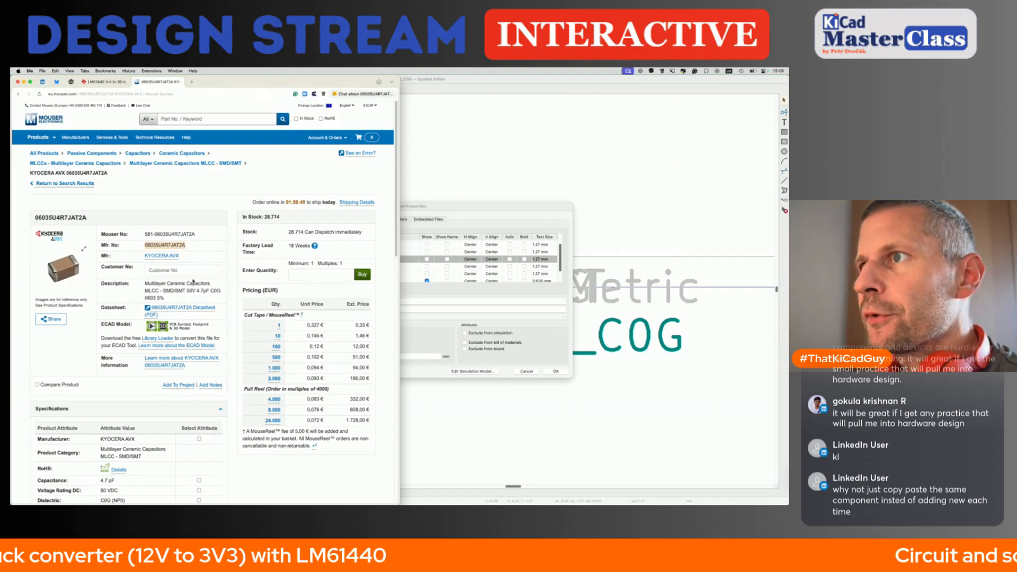
right_click(186, 307)
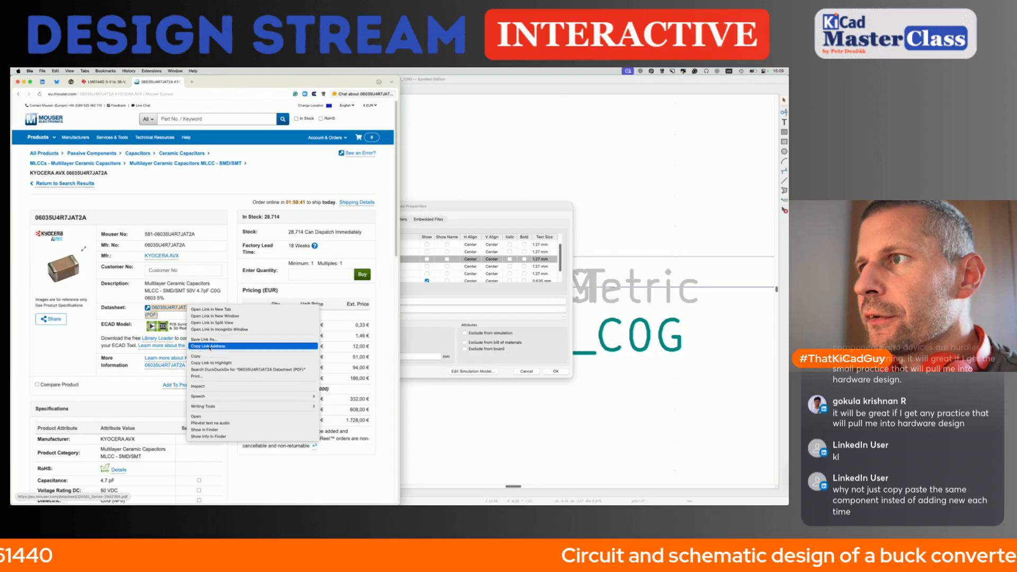
click(208, 346)
- Open the JLCPCB assembly parts library in a new browser tab and search for 06035U4R7JAT2A
click(191, 83)
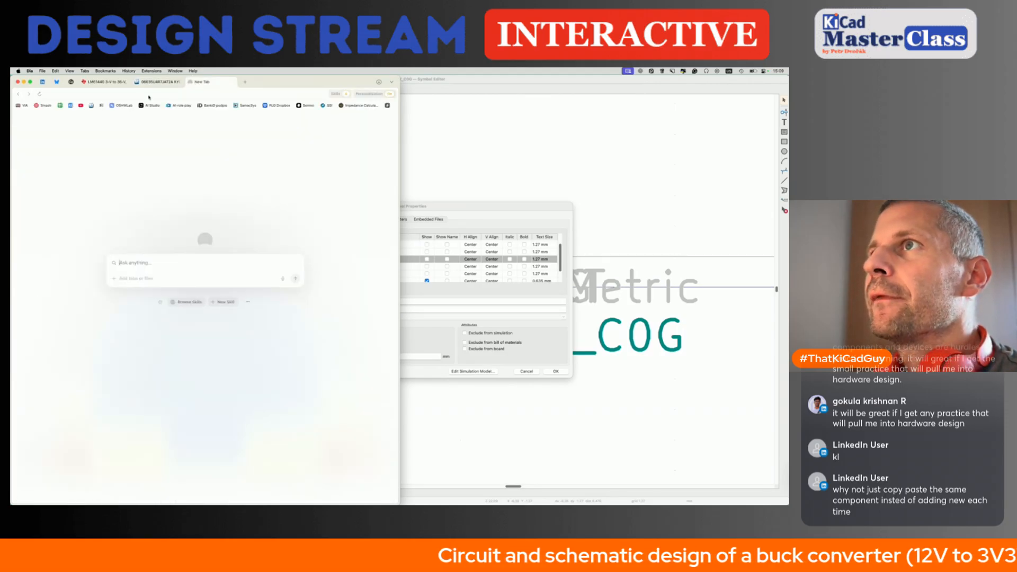
click(71, 105)
click(170, 128)
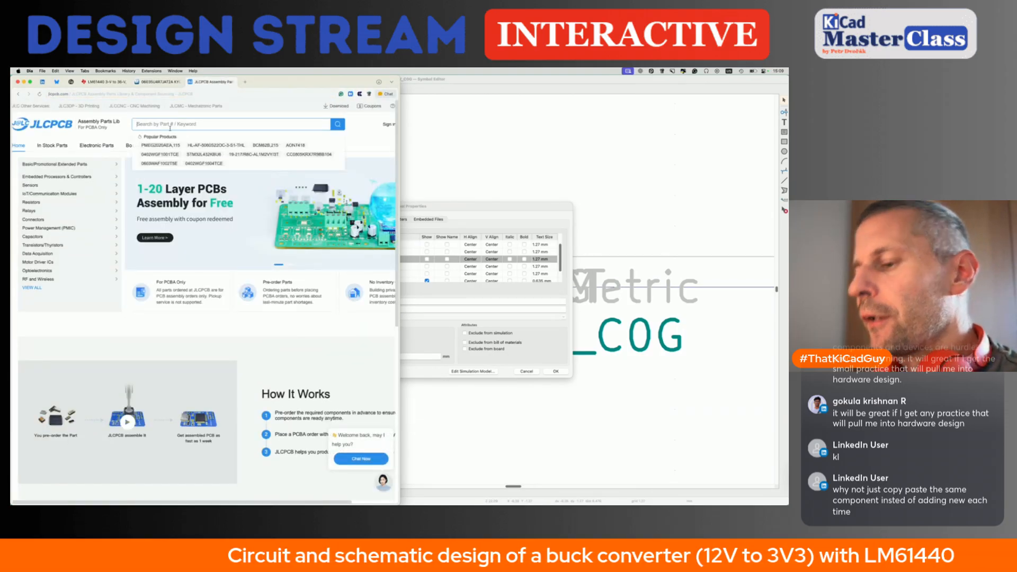
key(super+shift+v)
double_click(141, 485)
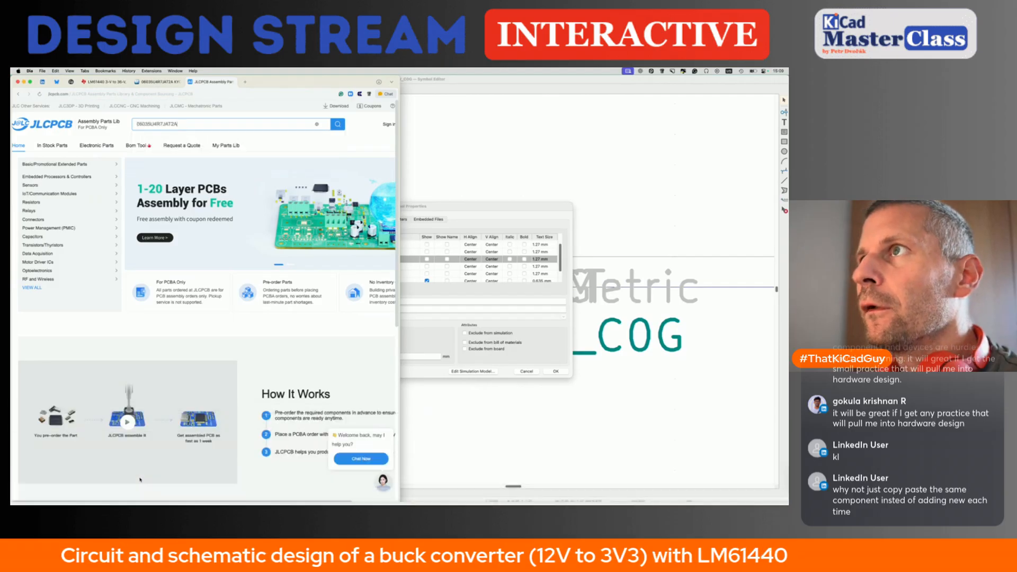
key(Return)
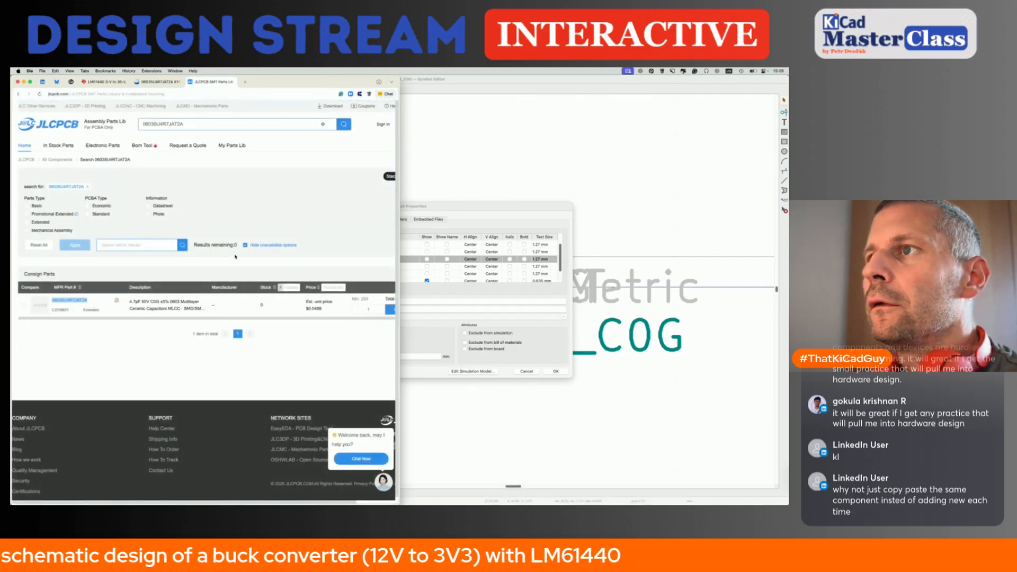
- Search the JLCPCB parts library for "4.7p 0603" and select part number C1669 of the in-stock 50 V C0G capacitor 0603CG4R7C500NT
double_click(207, 121)
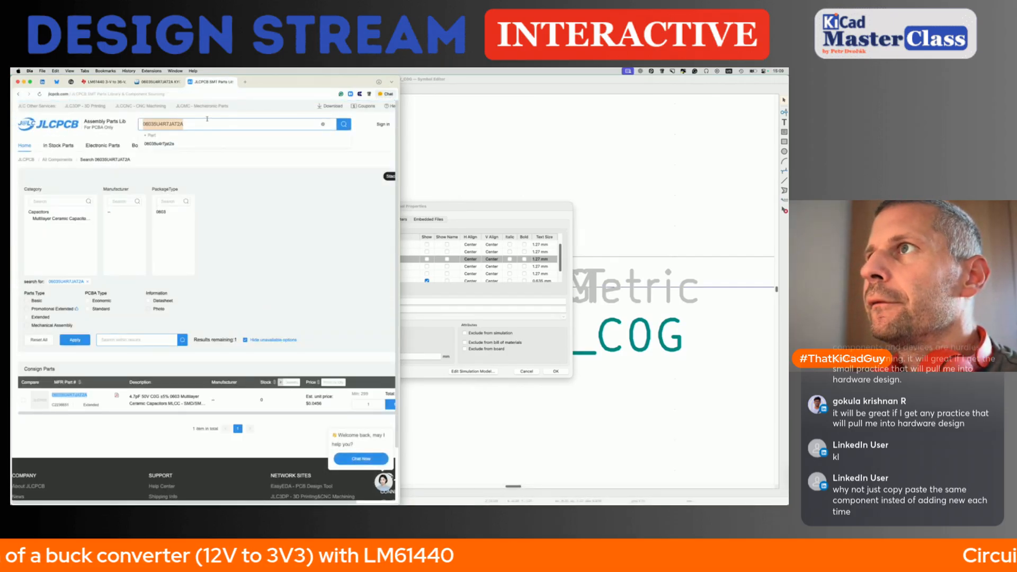
text(4.7p 60)
text(4)
key(BackSpace)
key(BackSpace)
key(BackSpace)
text(0603)
key(Return)
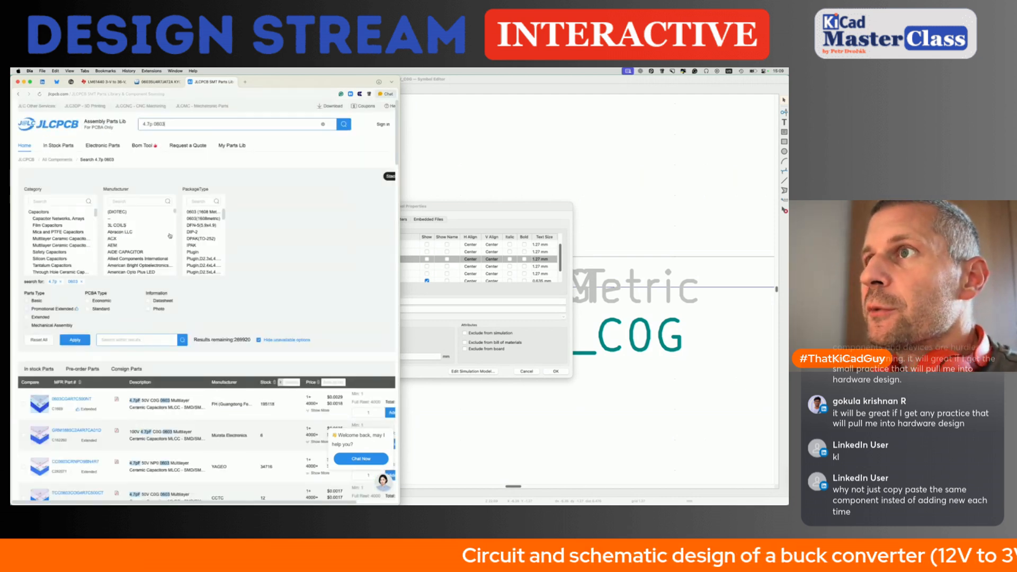
scroll(132, 378, down, 2)
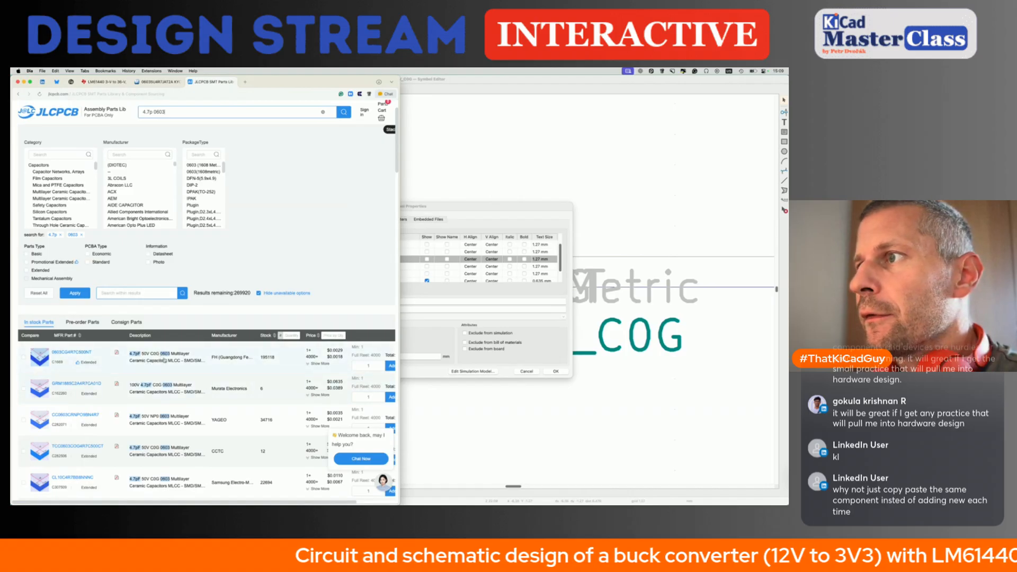
click(62, 364)
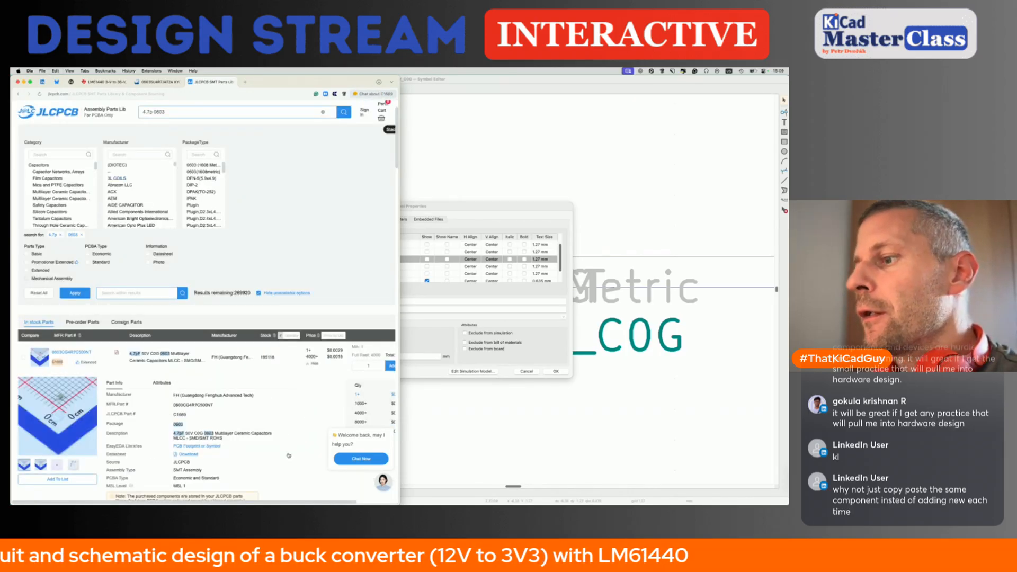
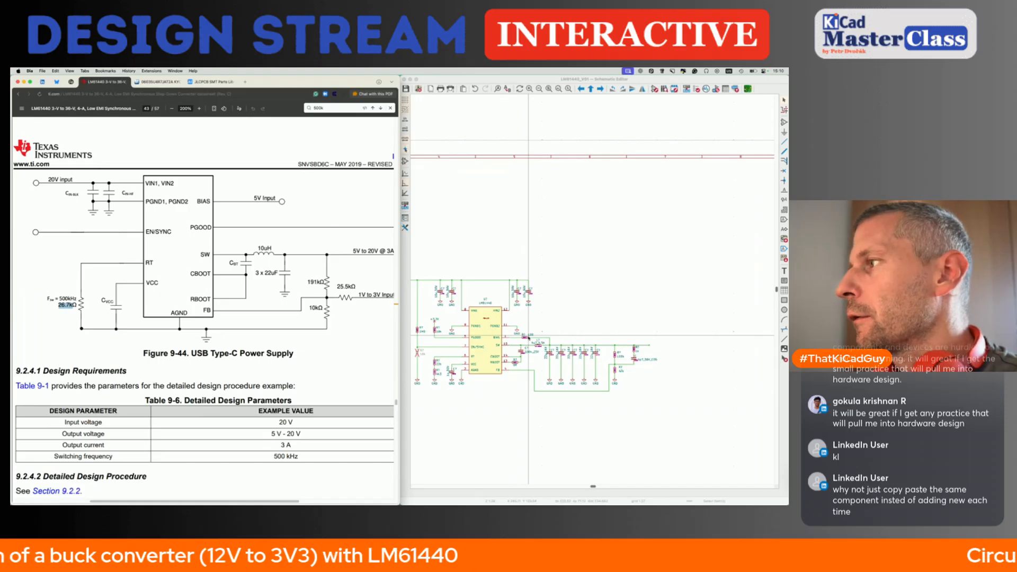
- Place a +3V3 power symbol at the open end of the output rail, beyond the feedforward branch, with its label close to the arrow
click(613, 350)
scroll(638, 345, up, 5)
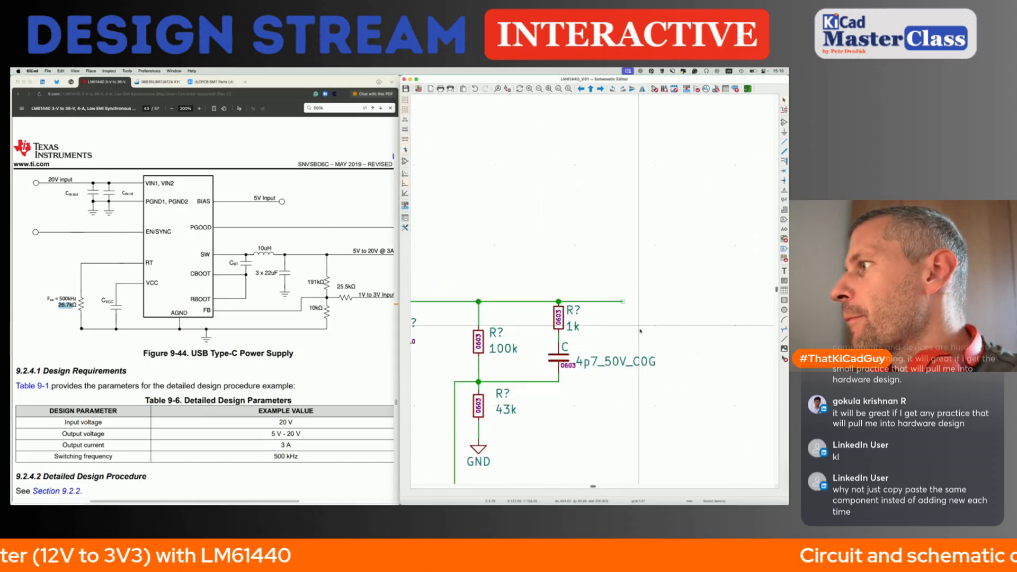
key(w)
text(p3v3)
key(Return)
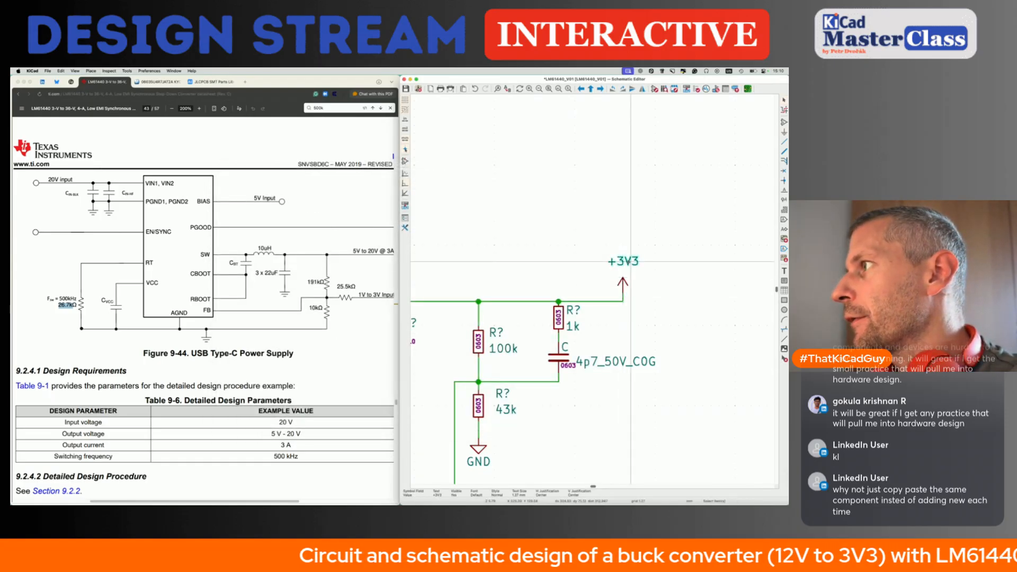
click(623, 300)
- Search the symbol libraries for "test" and place a TP_ploska_2mm test point on the output rail above the last output capacitor
scroll(565, 335, down, 5)
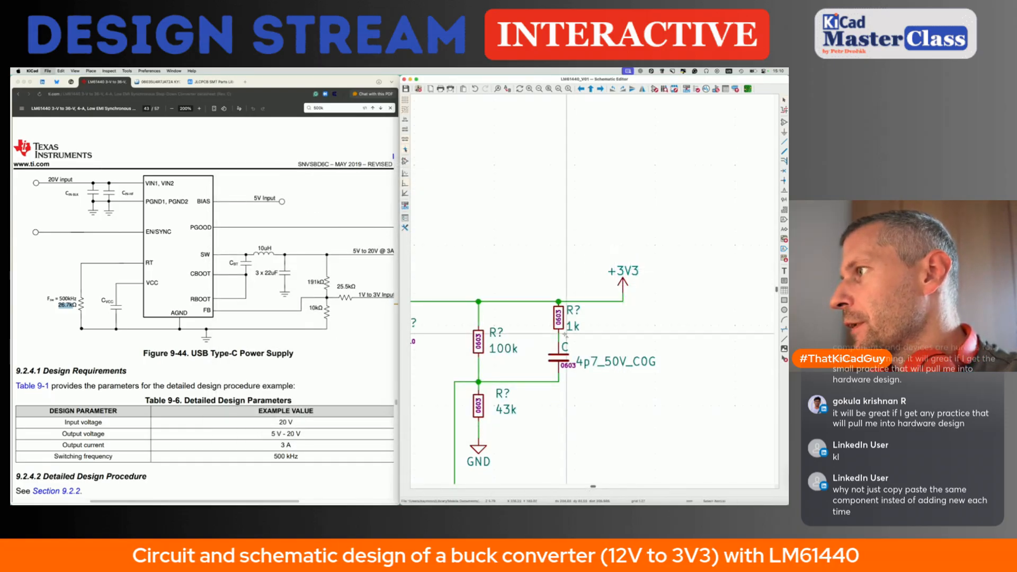
scroll(564, 335, left, 3)
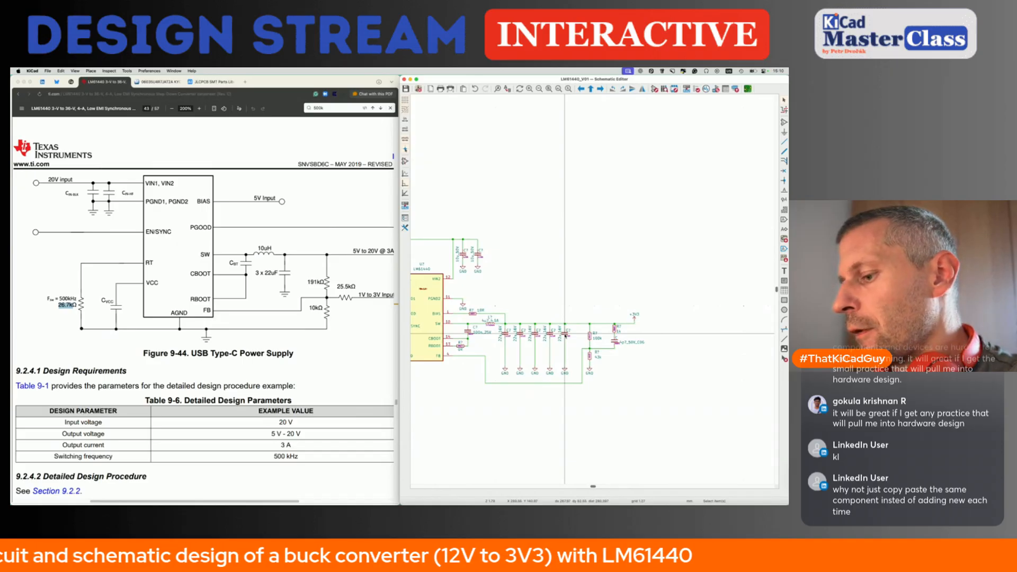
key(a)
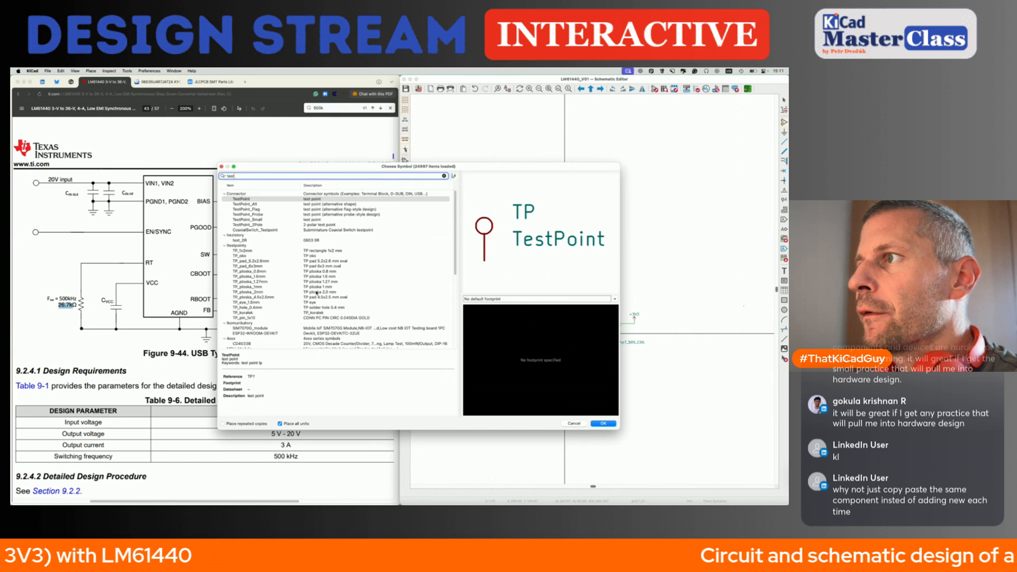
double_click(317, 292)
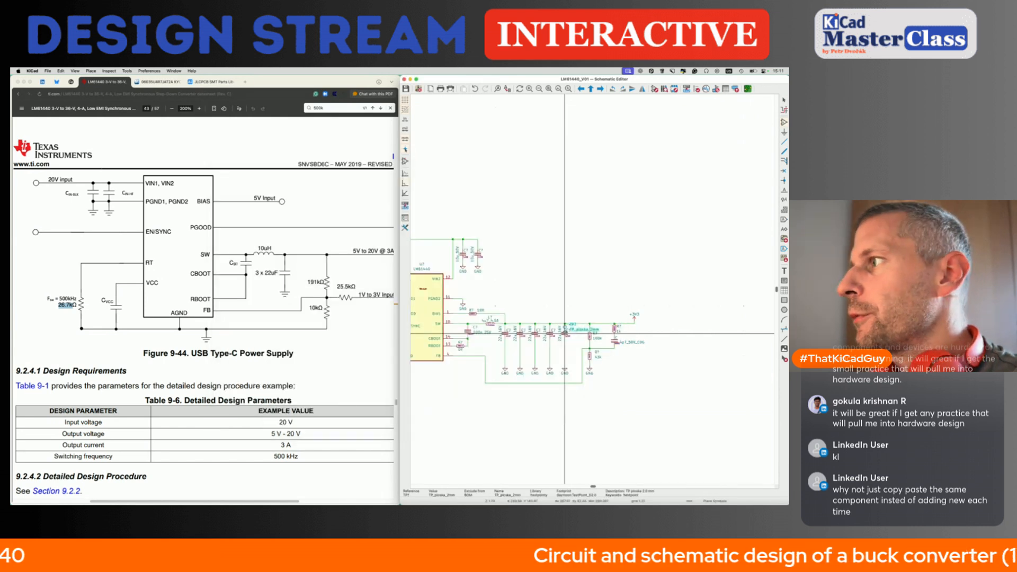
scroll(557, 294, up, 2)
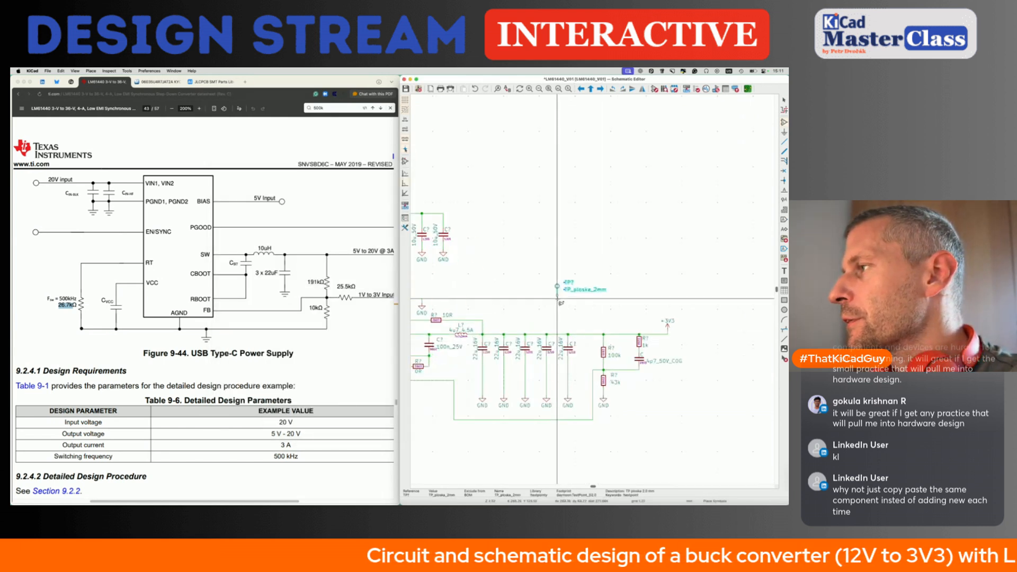
click(567, 334)
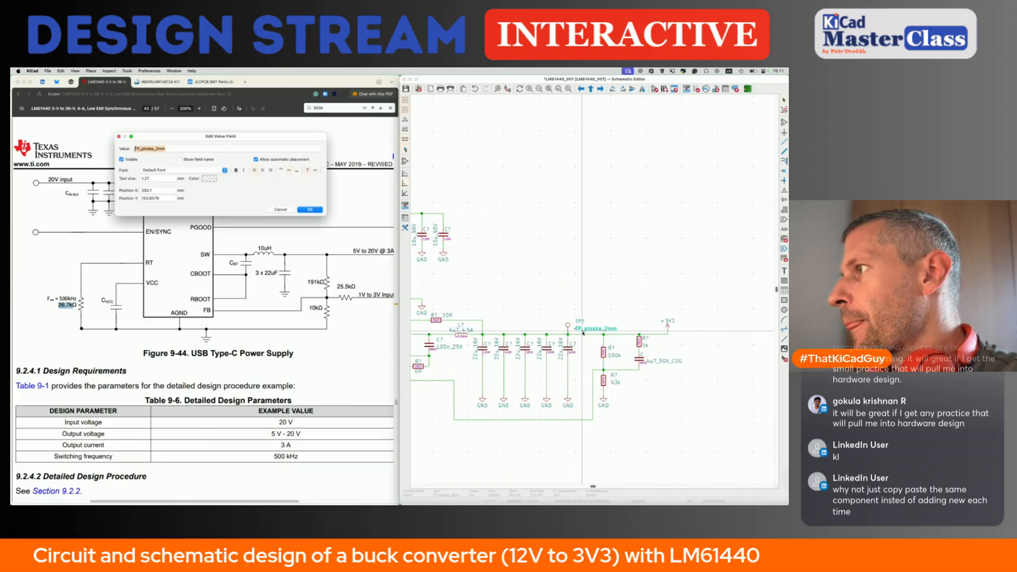
- Set the output-rail test point's value to VOUT, and place a copy with the value FB on the feedback divider node
text(vVOUT)
key(Return)
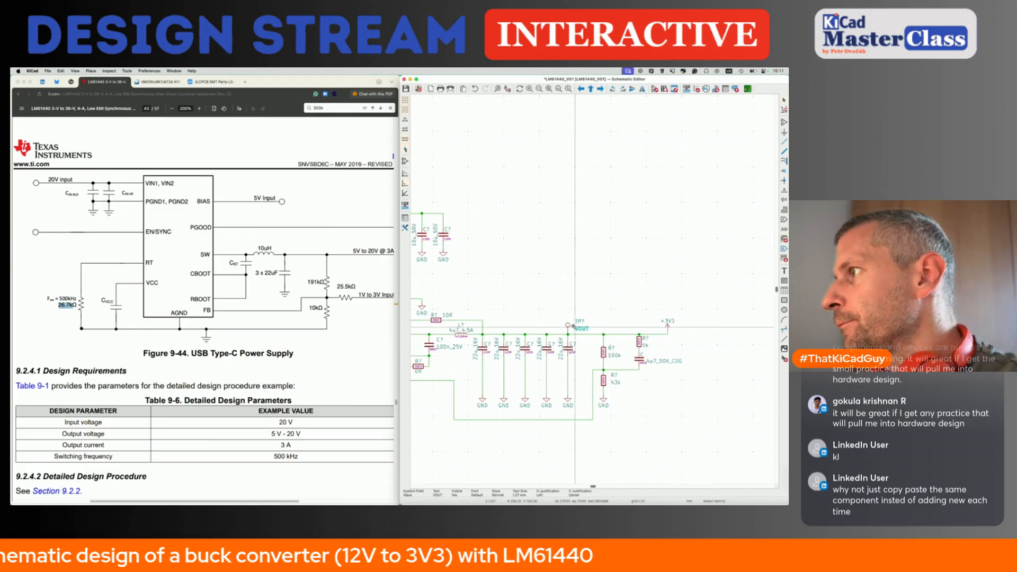
key(ctrl+d)
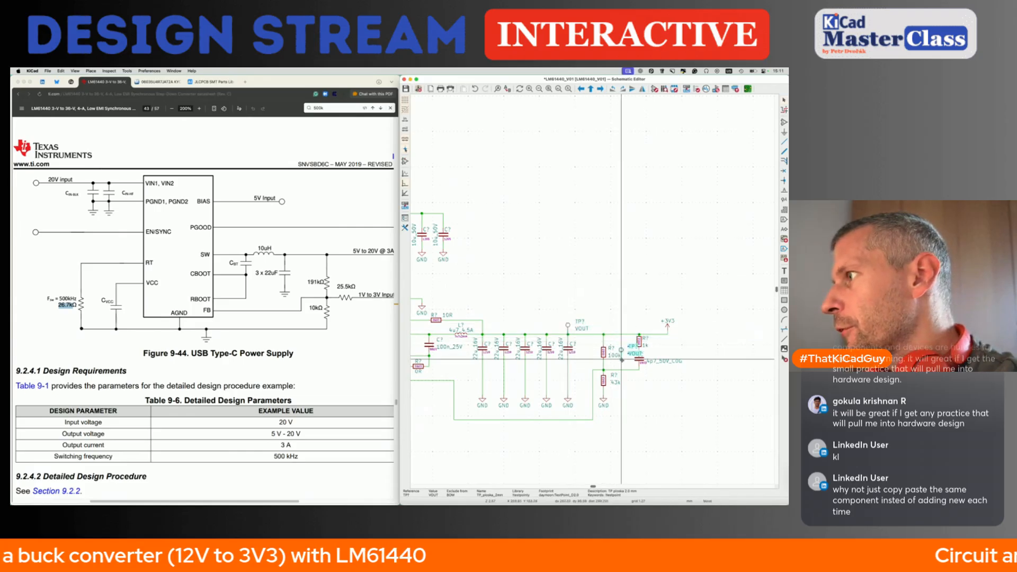
click(580, 369)
text(vFB)
key(Return)
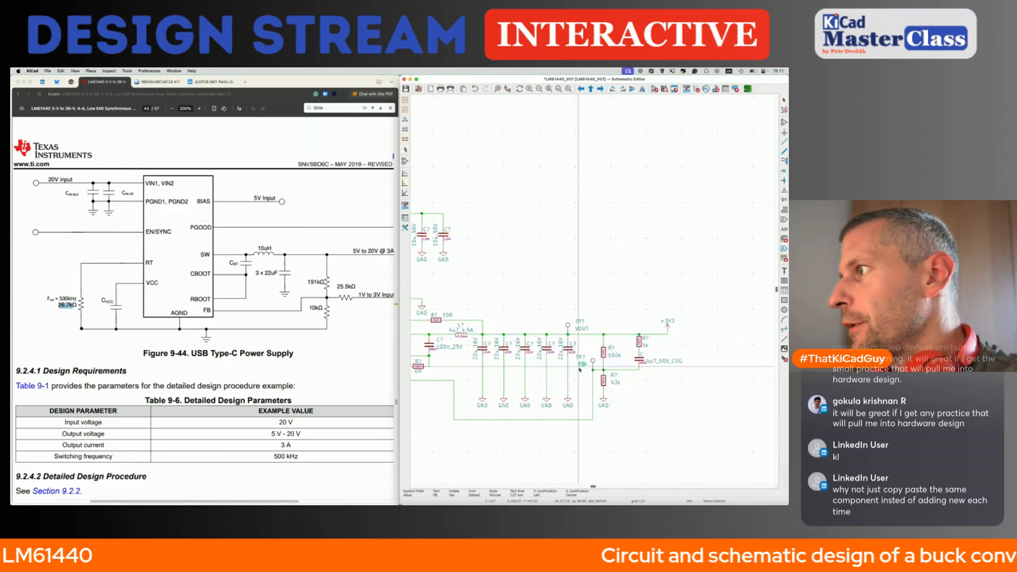
- Move the FB value beside its test point, and the VOUT test point's reference and value close around its symbol
scroll(580, 369, up, 4)
mouse_move(587, 339)
mouse_down()
mouse_move(621, 334)
mouse_move(601, 347)
mouse_move(600, 338)
mouse_up()
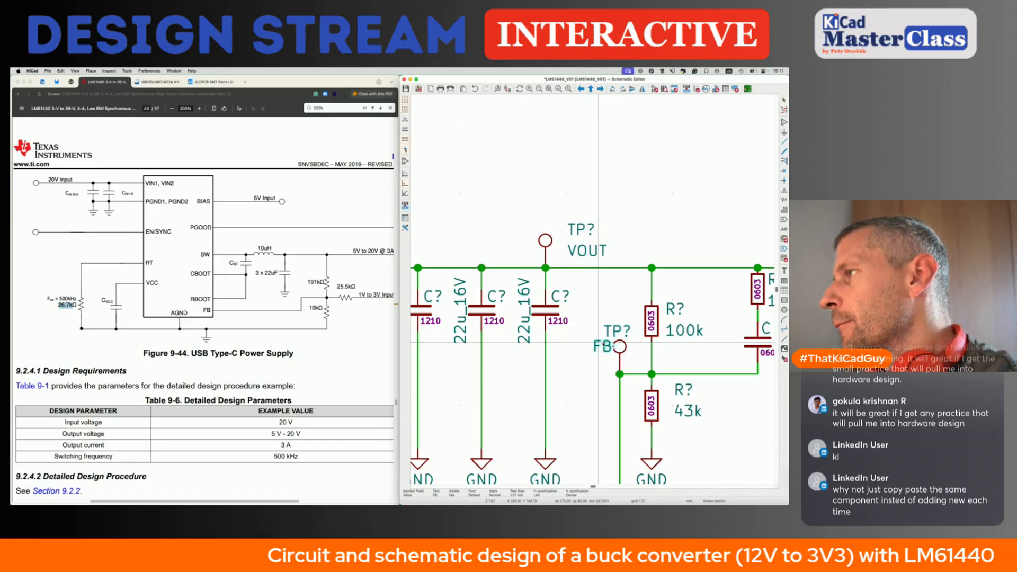
drag(577, 236, 533, 232)
drag(599, 247, 586, 234)
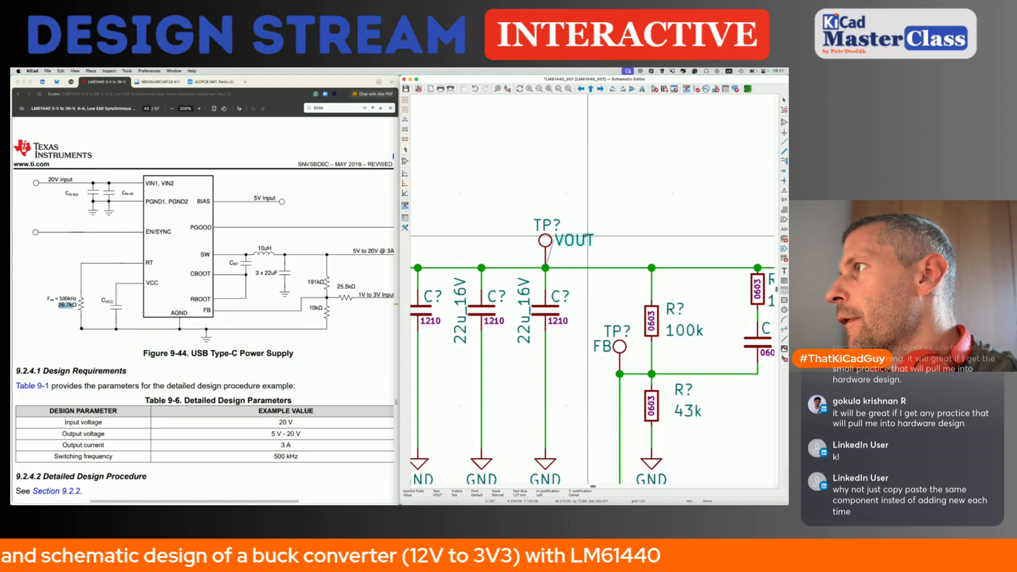
- Copy the VOUT test point to the EN/SYNC net, wire it to the enable divider node, set its value to EN and save
scroll(586, 233, down, 5)
scroll(586, 234, down, 5)
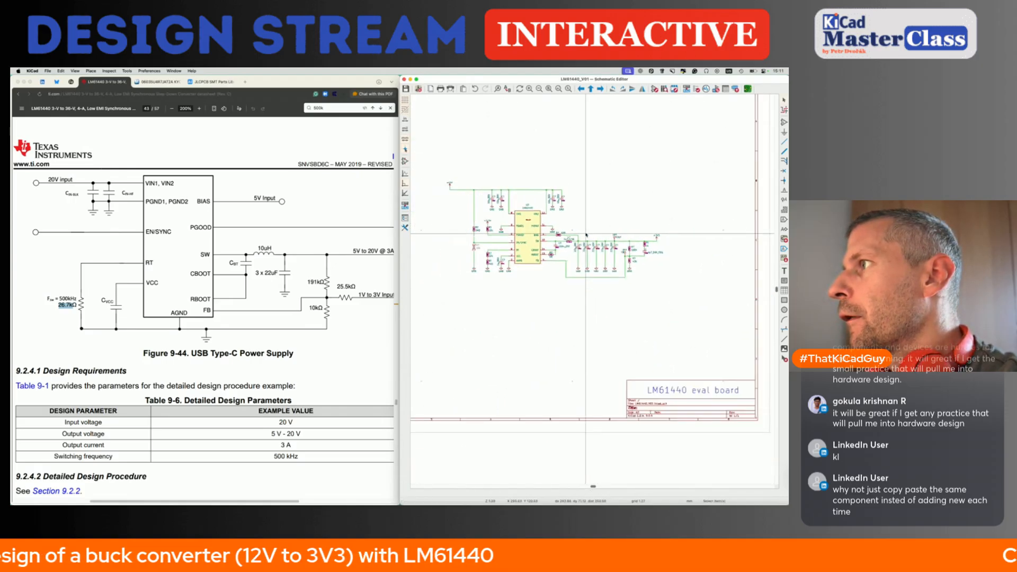
scroll(482, 259, up, 5)
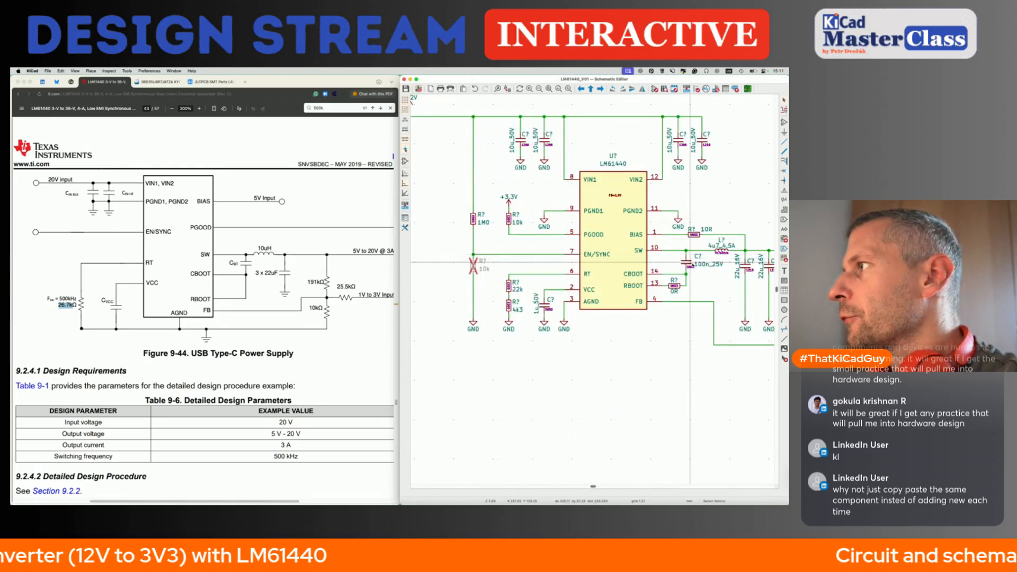
scroll(722, 243, up, 2)
click(724, 237)
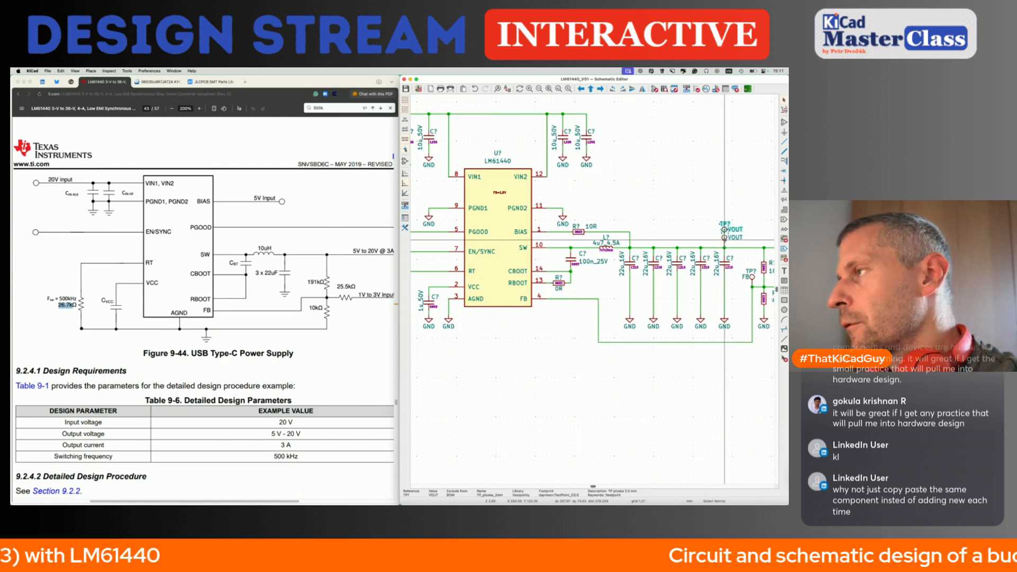
key(super+d)
scroll(583, 243, left, 5)
click(522, 245)
key(w)
click(542, 248)
key(super+s)
click(534, 233)
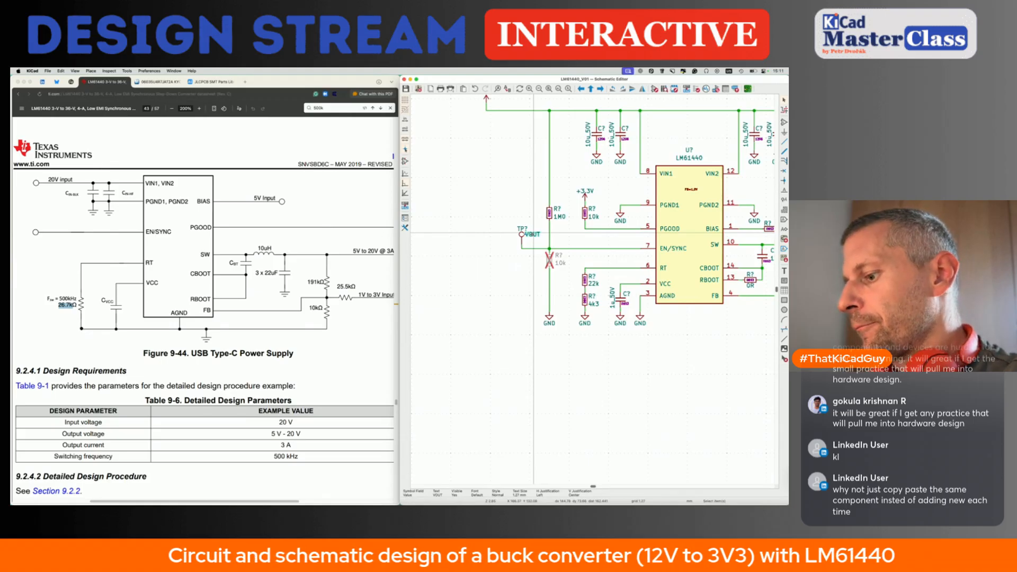
- Enlarge the datasheet browser window and the schematic editor window to fill the whole screen
scroll(539, 282, down, 3)
middle_drag(539, 282, 483, 278)
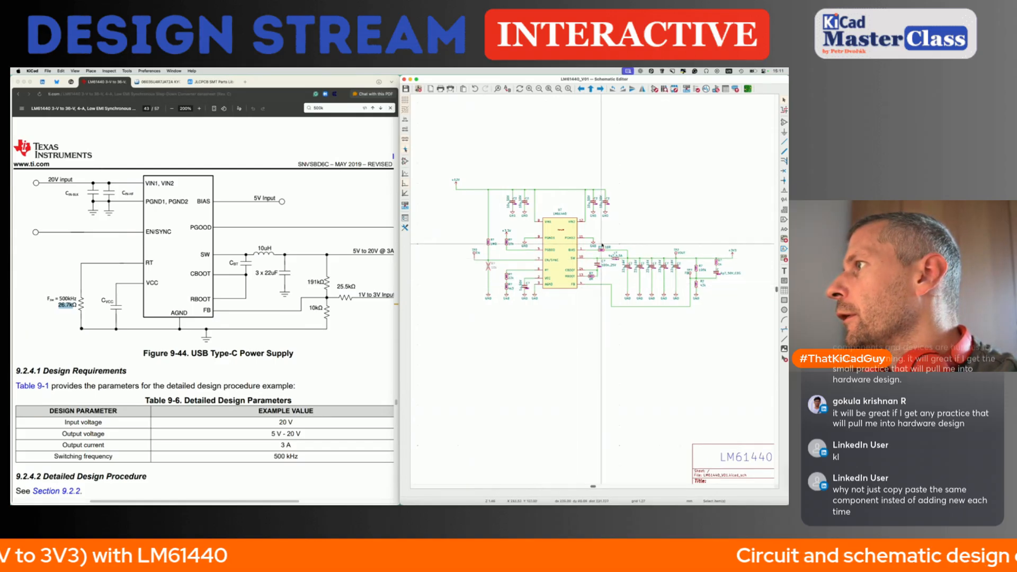
scroll(602, 244, right, 2)
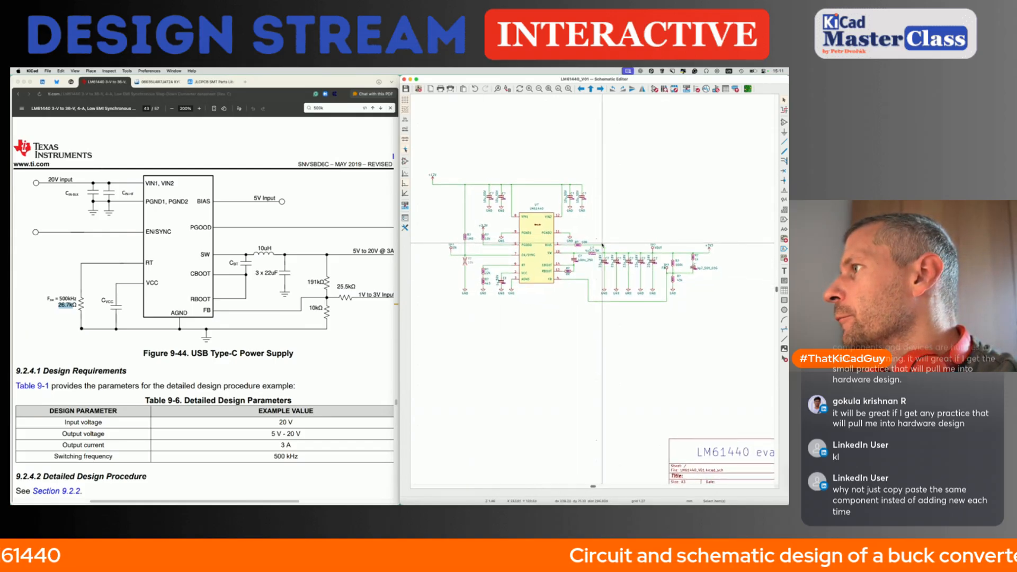
scroll(602, 244, down, 3)
scroll(559, 218, up, 2)
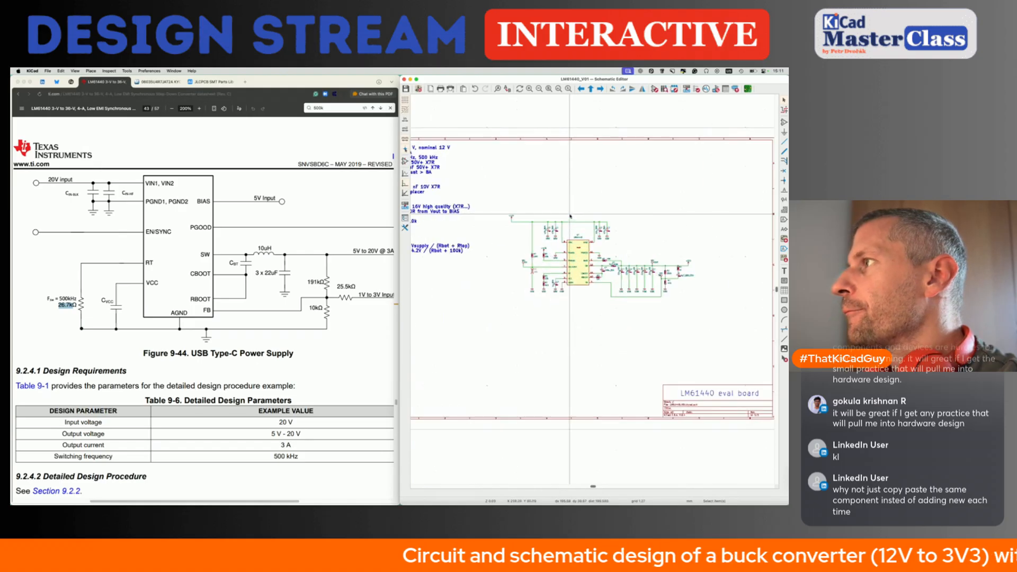
scroll(559, 217, up, 3)
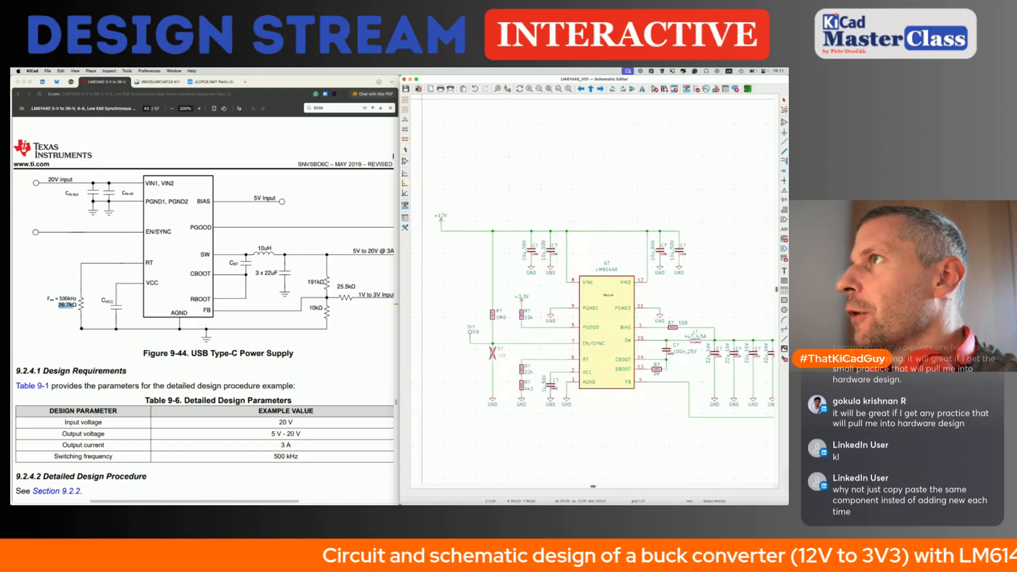
click(356, 82)
key(ctrl+alt+Return)
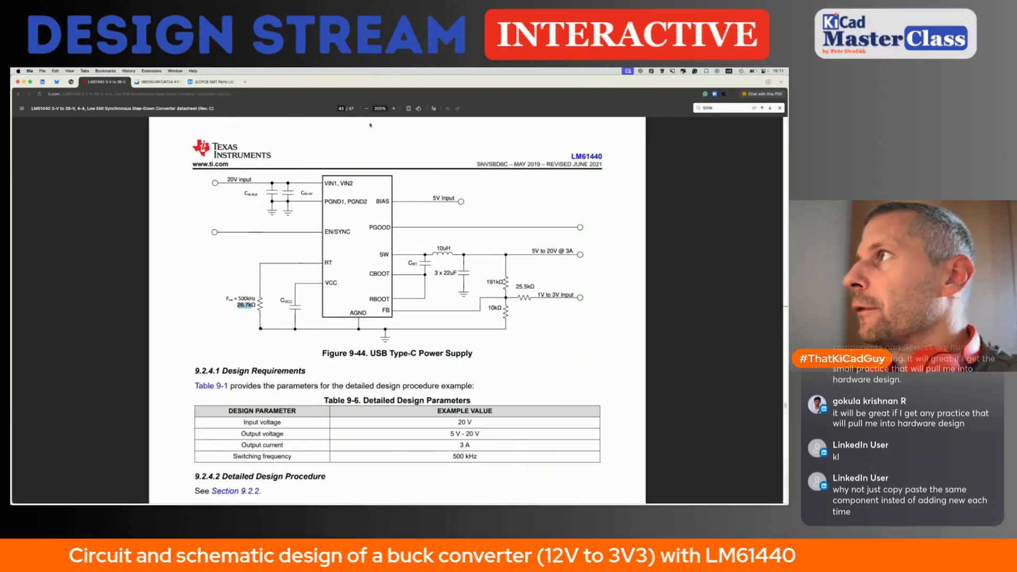
key(super+Tab)
key(ctrl+alt+Return)
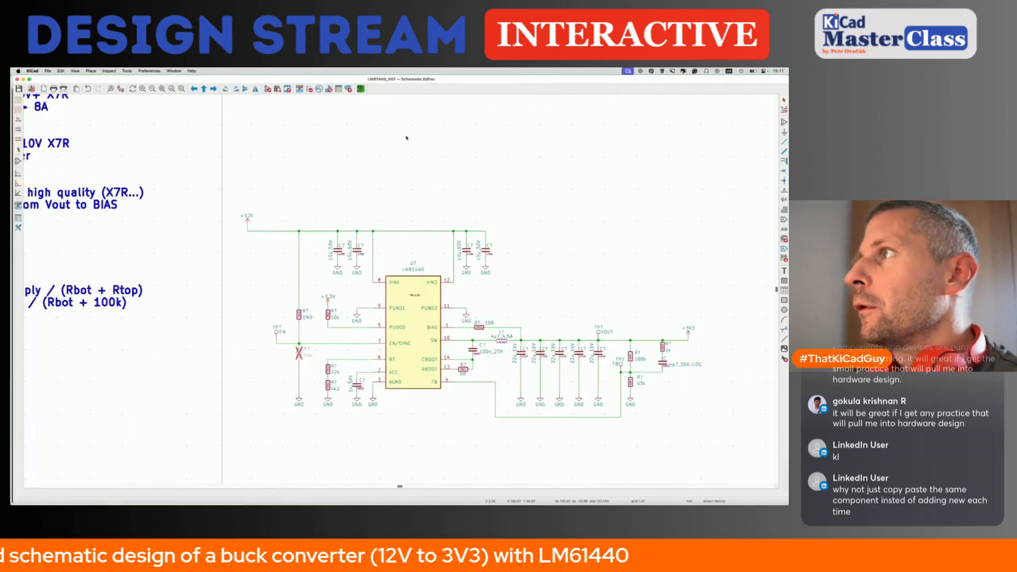
- Move the LM61440's reference to the upper-left corner and its value to the upper-right corner of the symbol body, and save
scroll(416, 284, up, 3)
scroll(417, 283, down, 3)
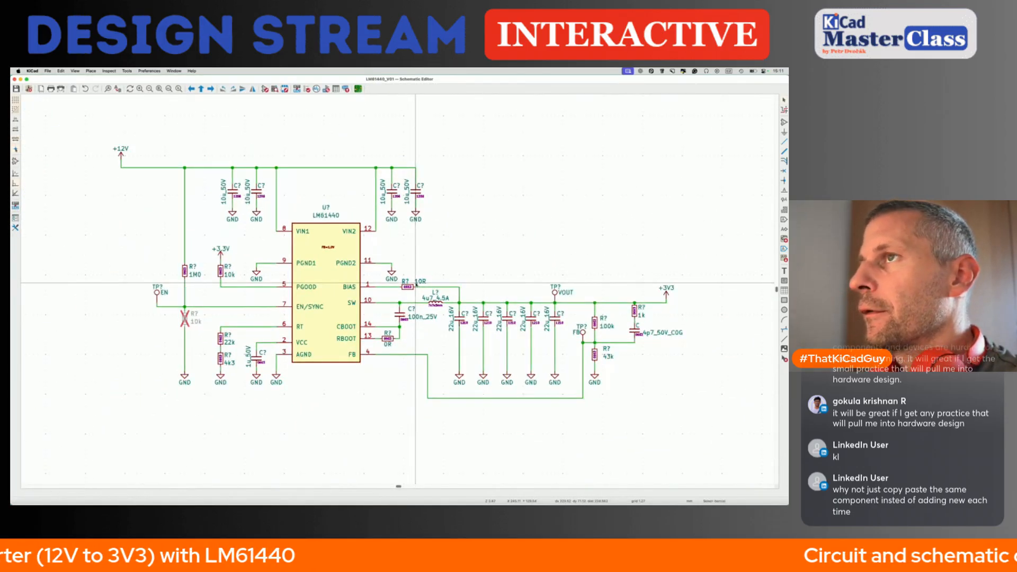
scroll(416, 284, up, 2)
scroll(417, 285, down, 3)
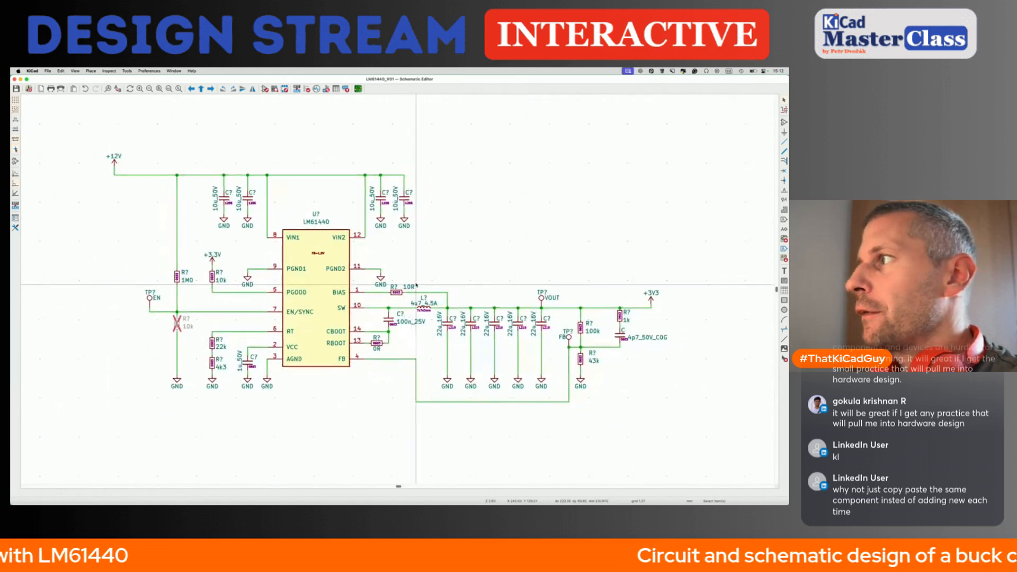
scroll(443, 270, up, 1)
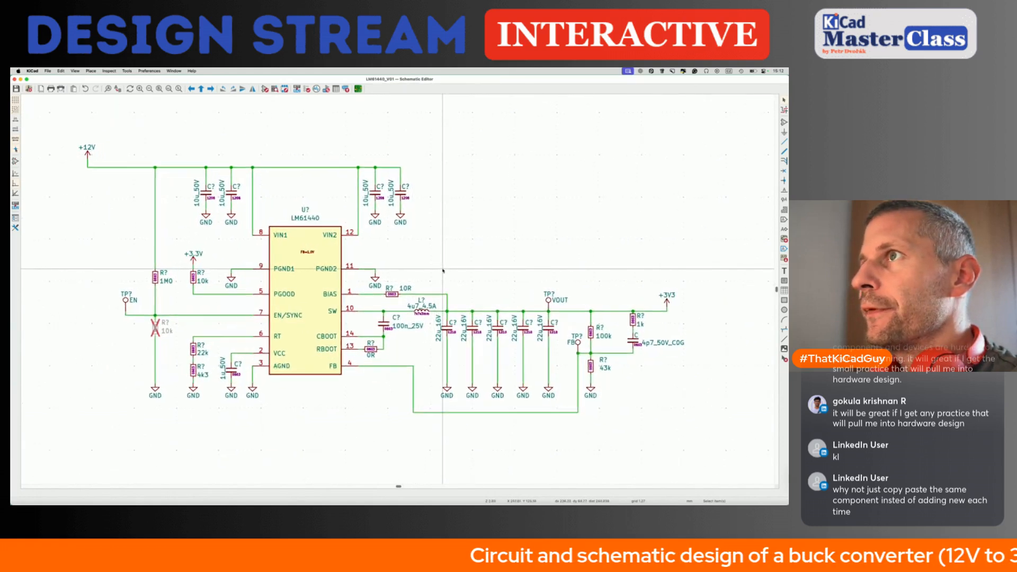
scroll(442, 270, up, 1)
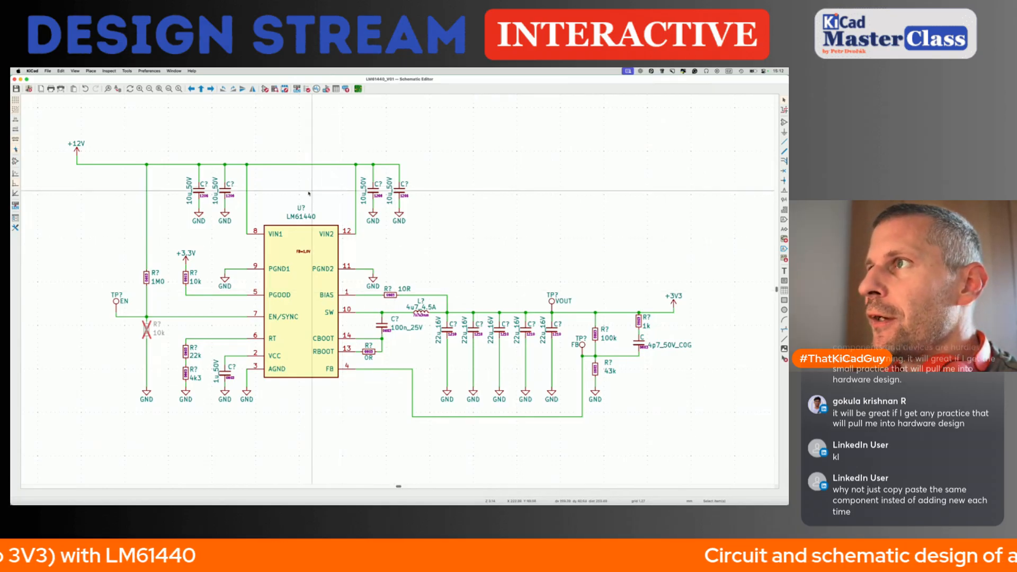
click(296, 213)
drag(295, 213, 273, 221)
click(301, 207)
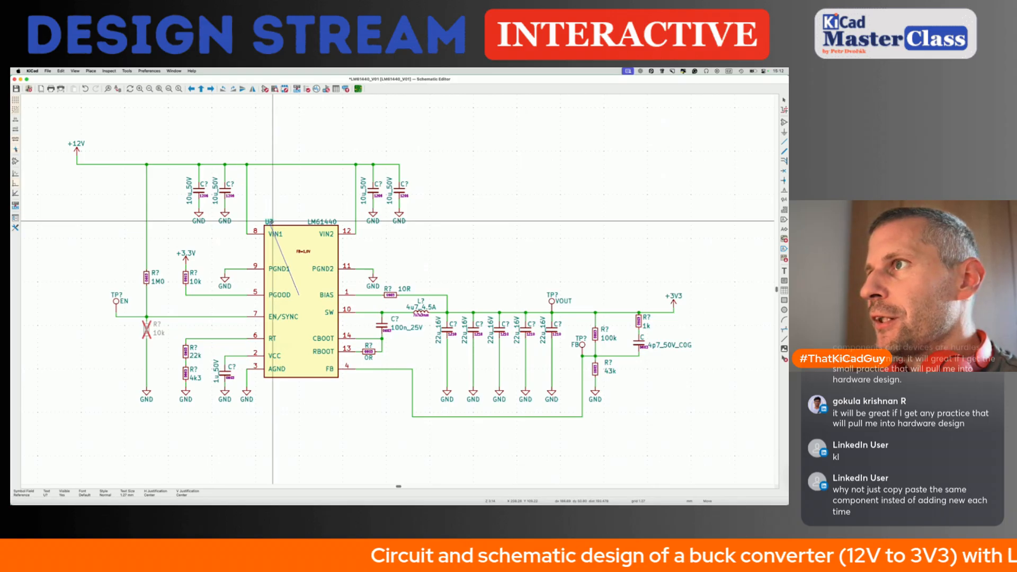
key(super+s)
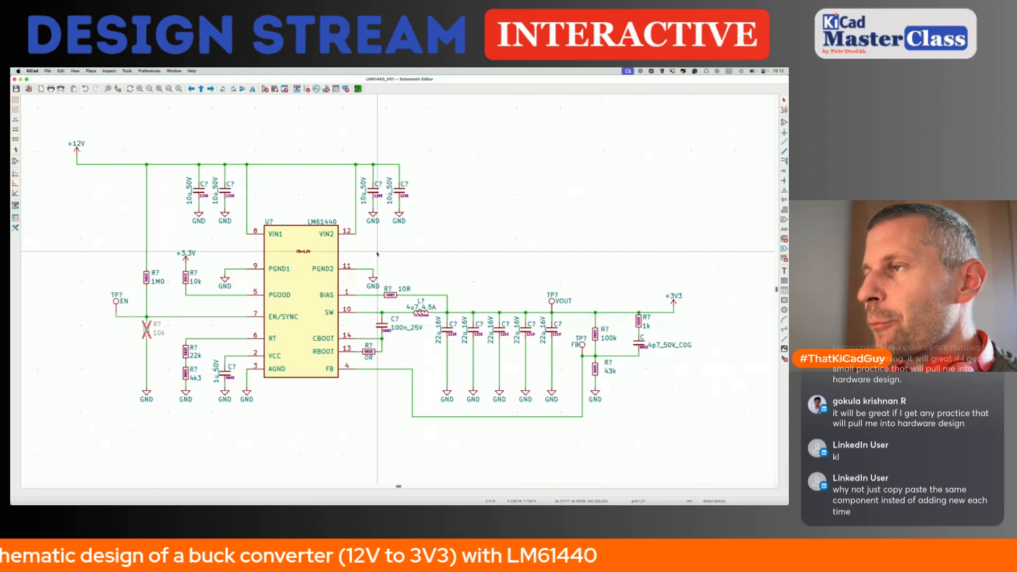
- Review the datasheet, description and MOC fields in the properties of the 4p7_50V_C0G feedforward capacitor, and close them
scroll(377, 255, down, 5)
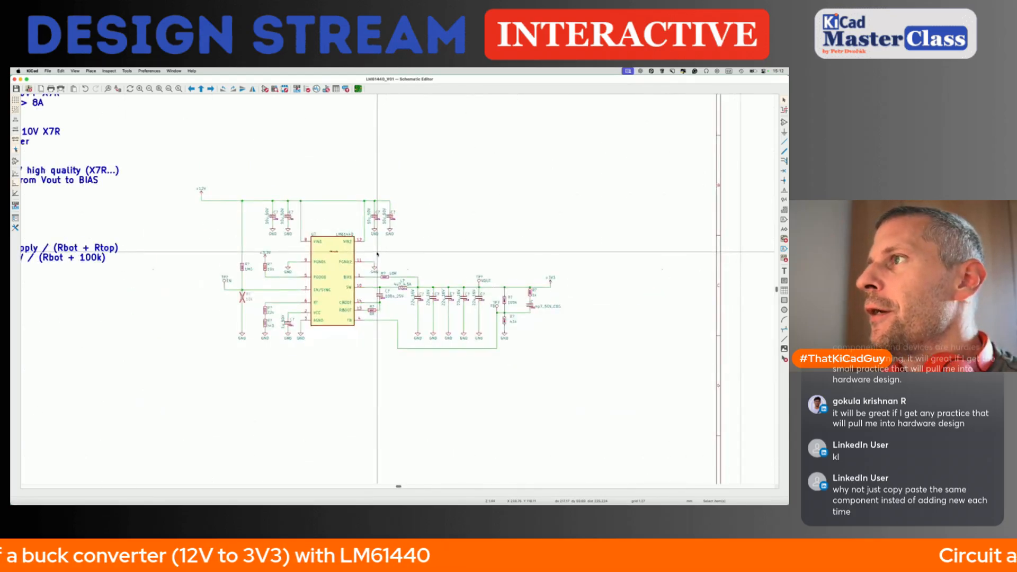
scroll(316, 380, down, 2)
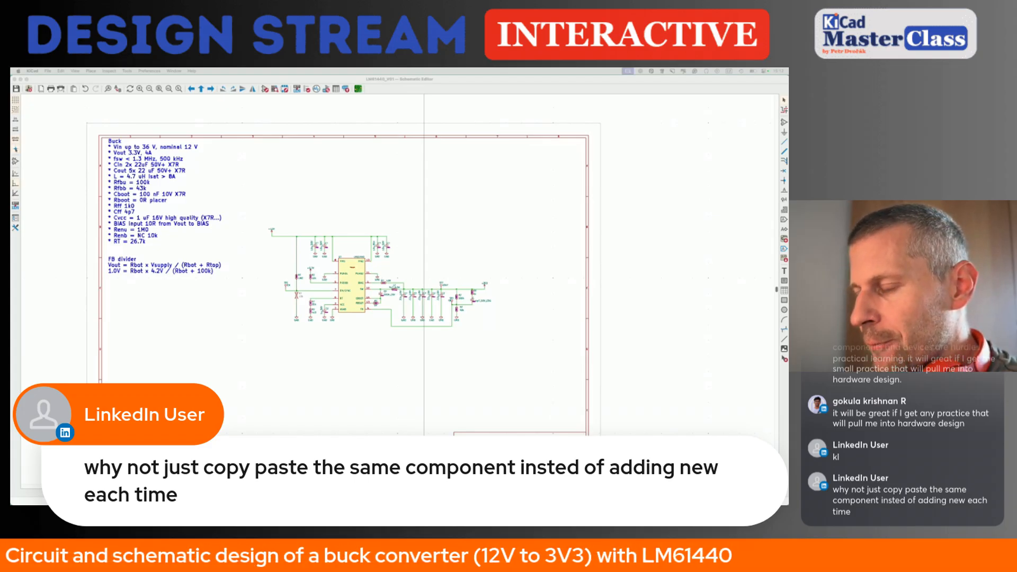
scroll(493, 327, up, 5)
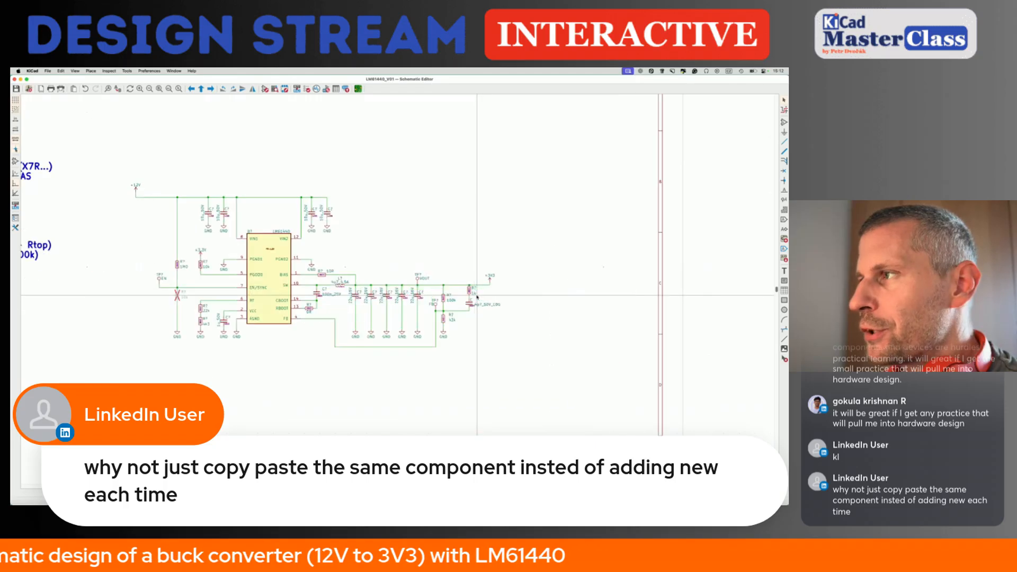
scroll(493, 326, up, 3)
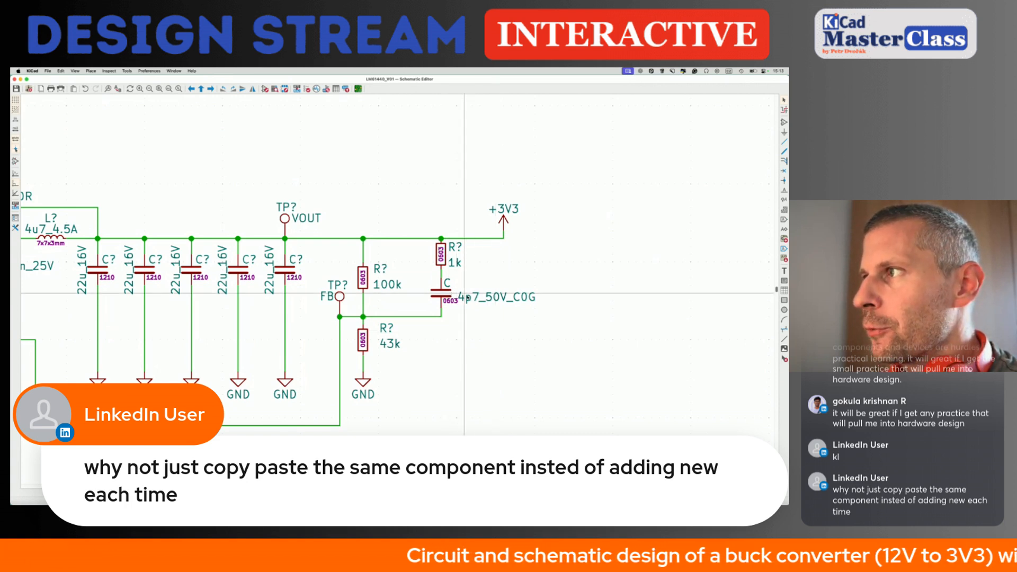
click(448, 291)
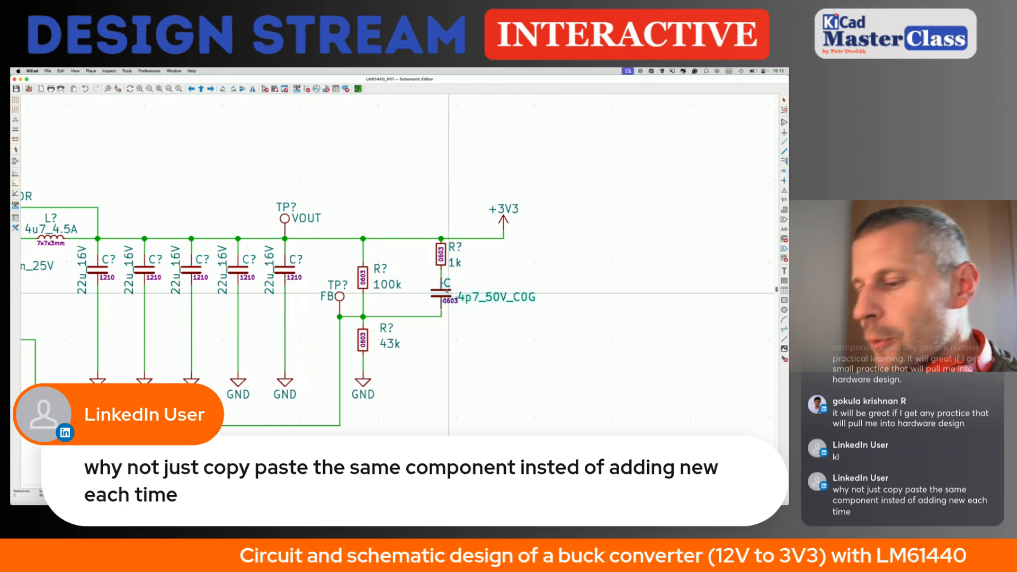
double_click(448, 291)
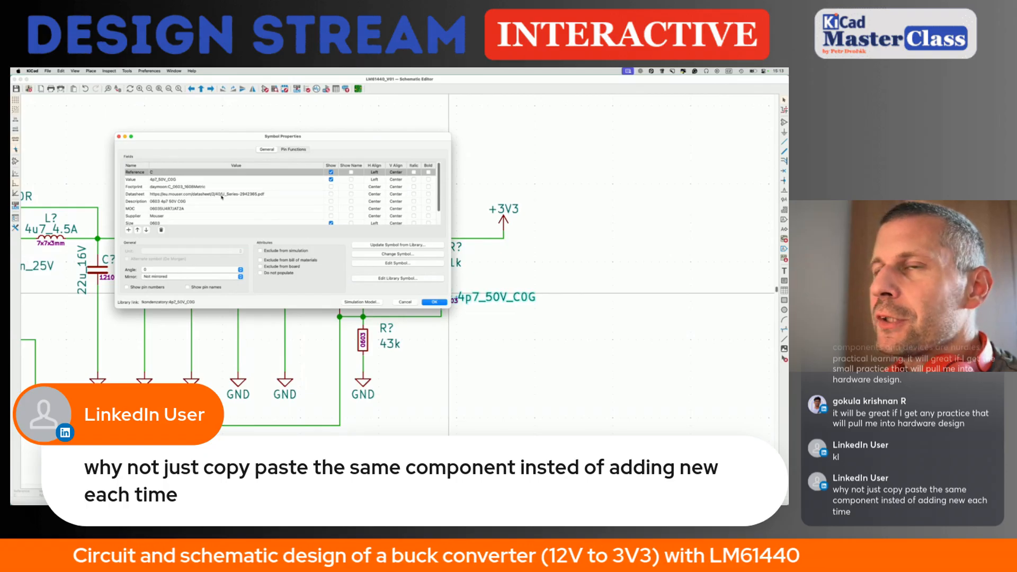
double_click(233, 194)
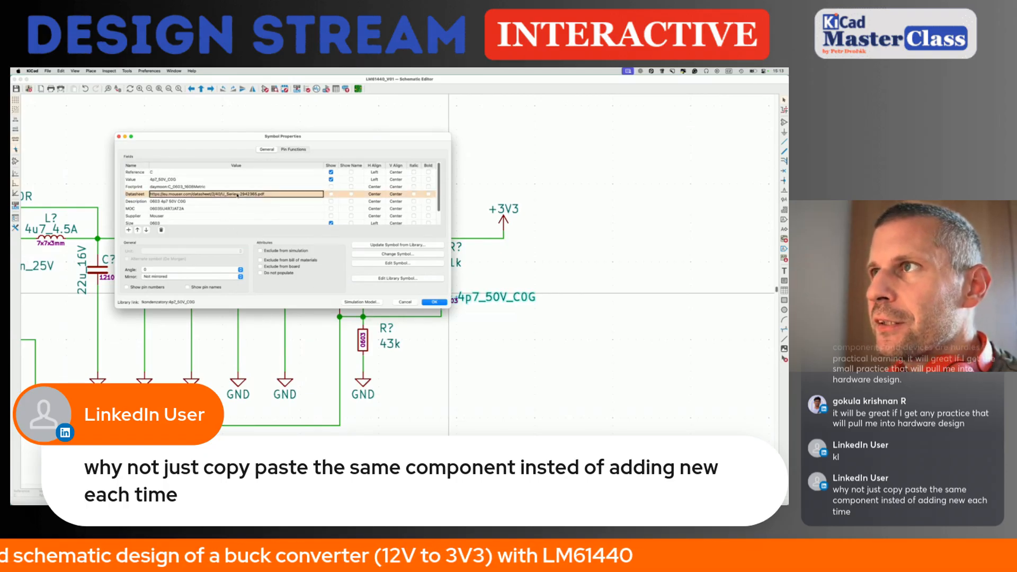
click(182, 202)
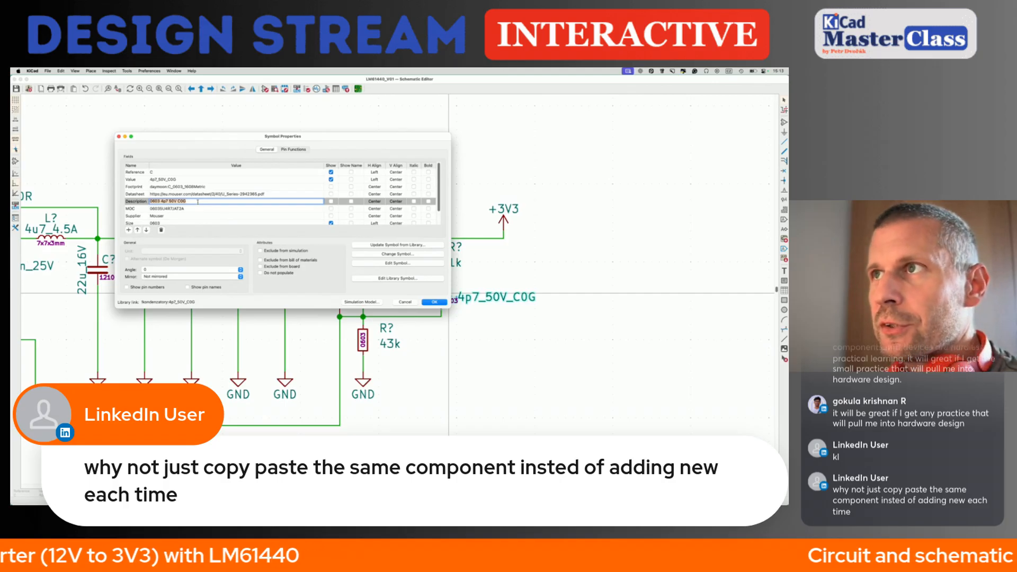
click(186, 209)
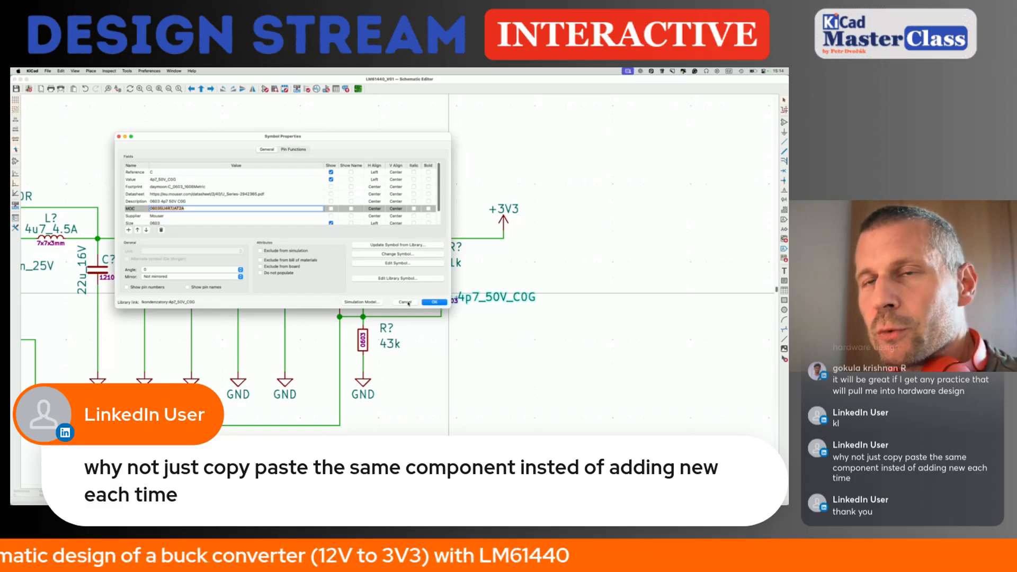
key(Return)
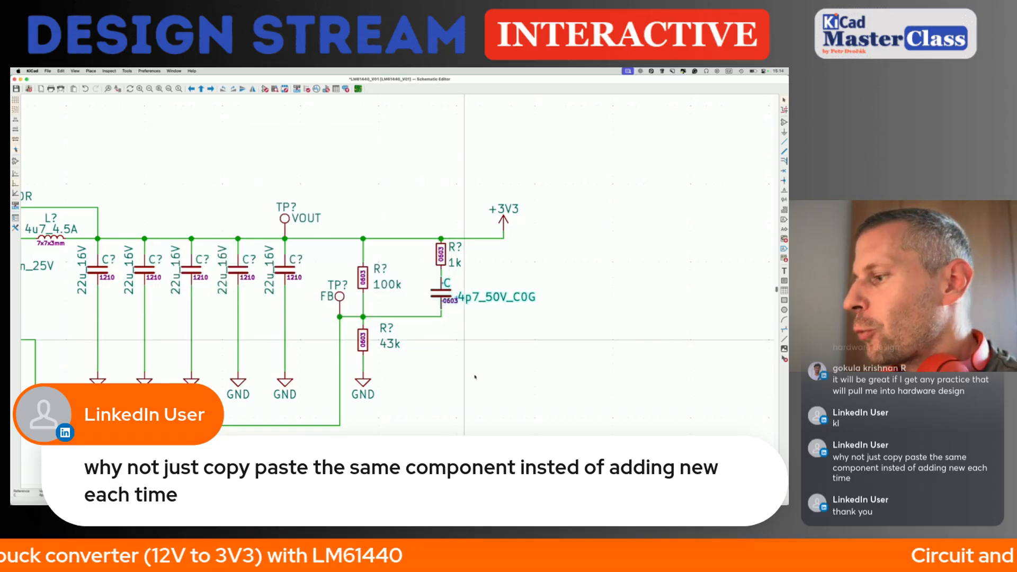